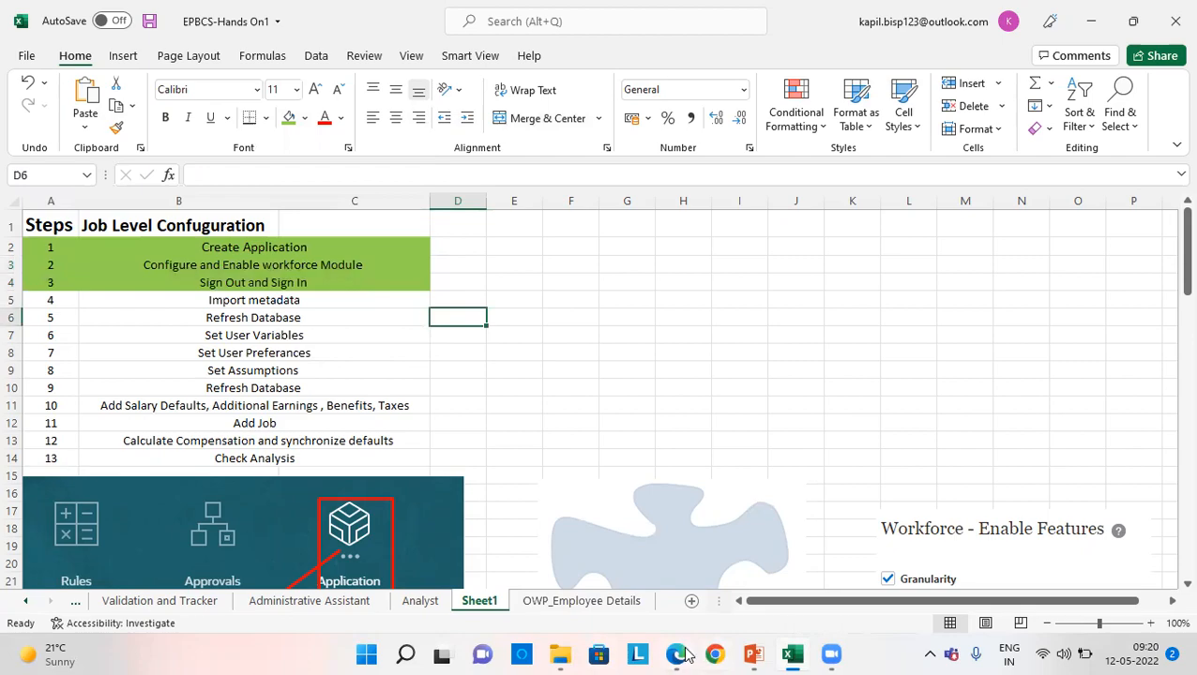
- Switch to Oracle EPM Cloud in the Edge browser and open the Configure page of the application
left_click(675, 569)
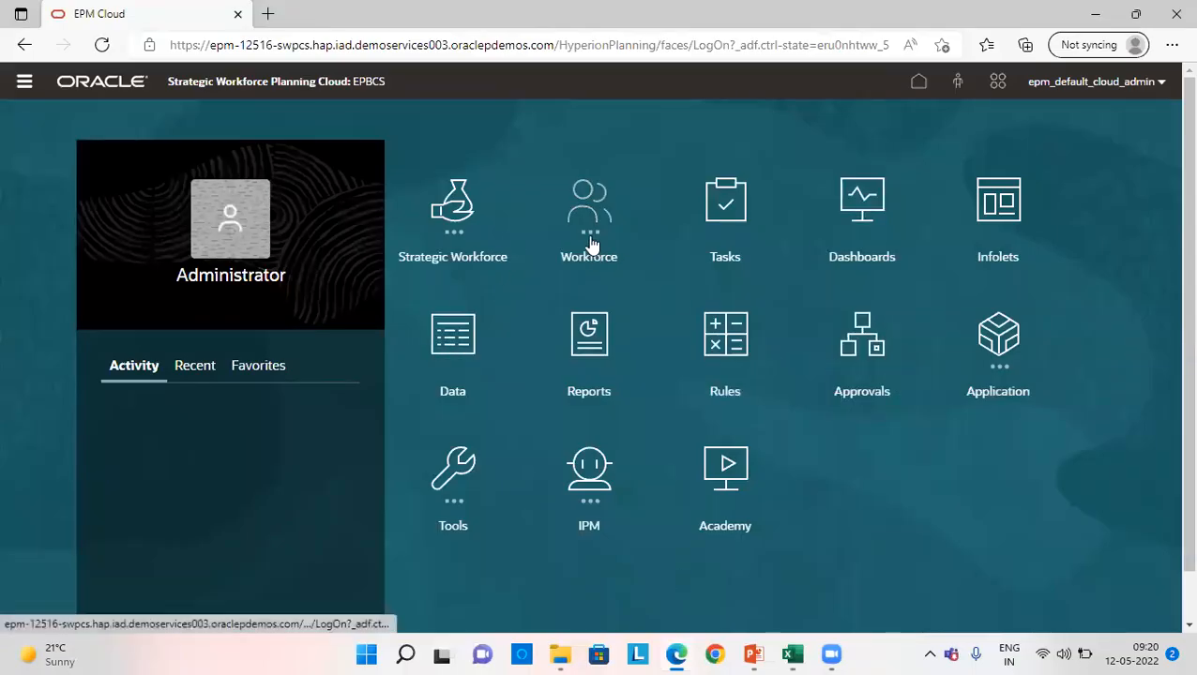
left_click(1003, 361)
scroll(491, 442, "down", 1)
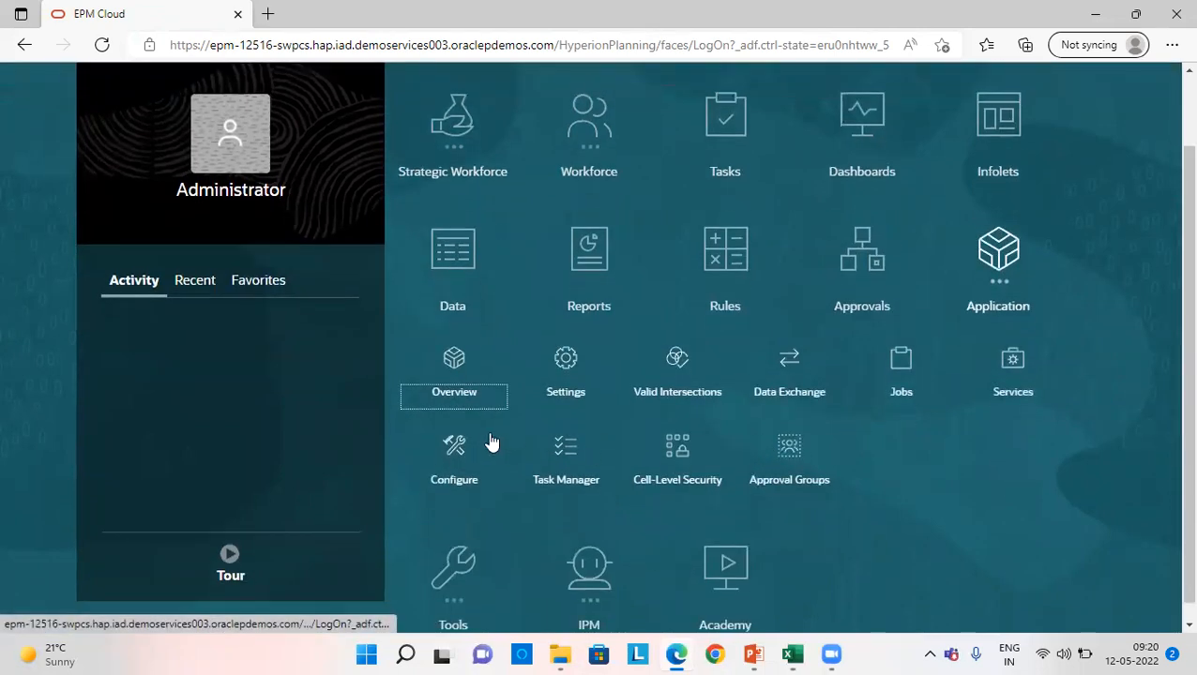
left_click(464, 475)
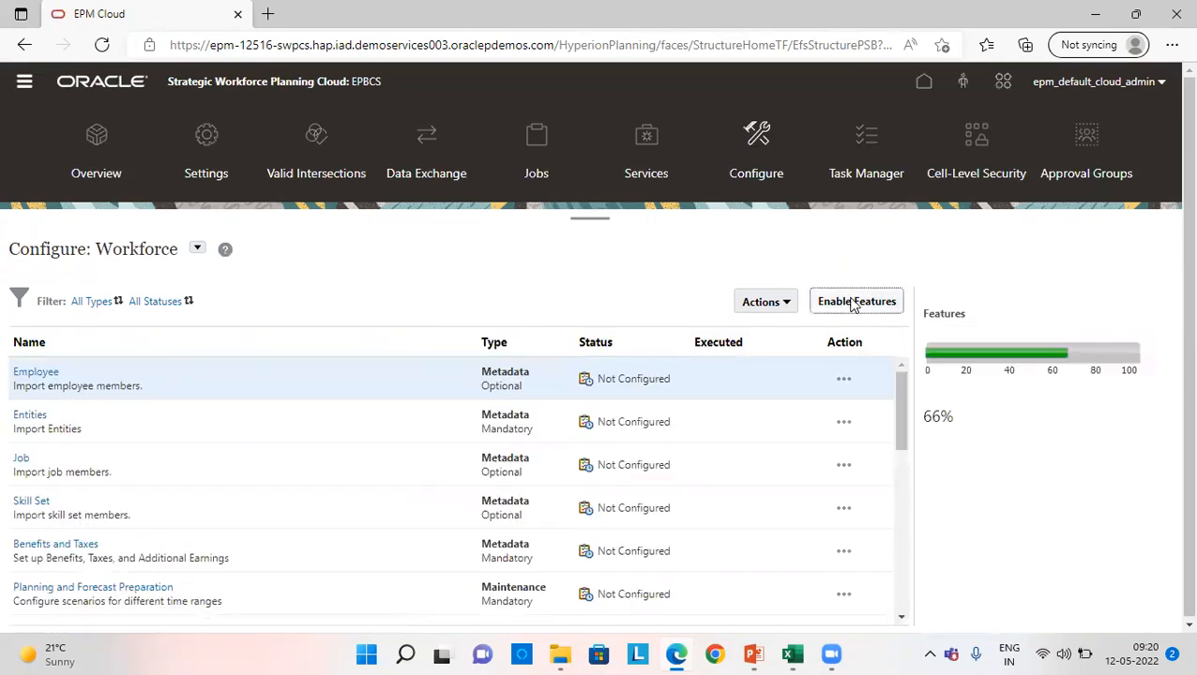
- Review the enabled Workforce features, from granularity and expense planning to the dimension mapping, and close the overview without changes
left_click(853, 302)
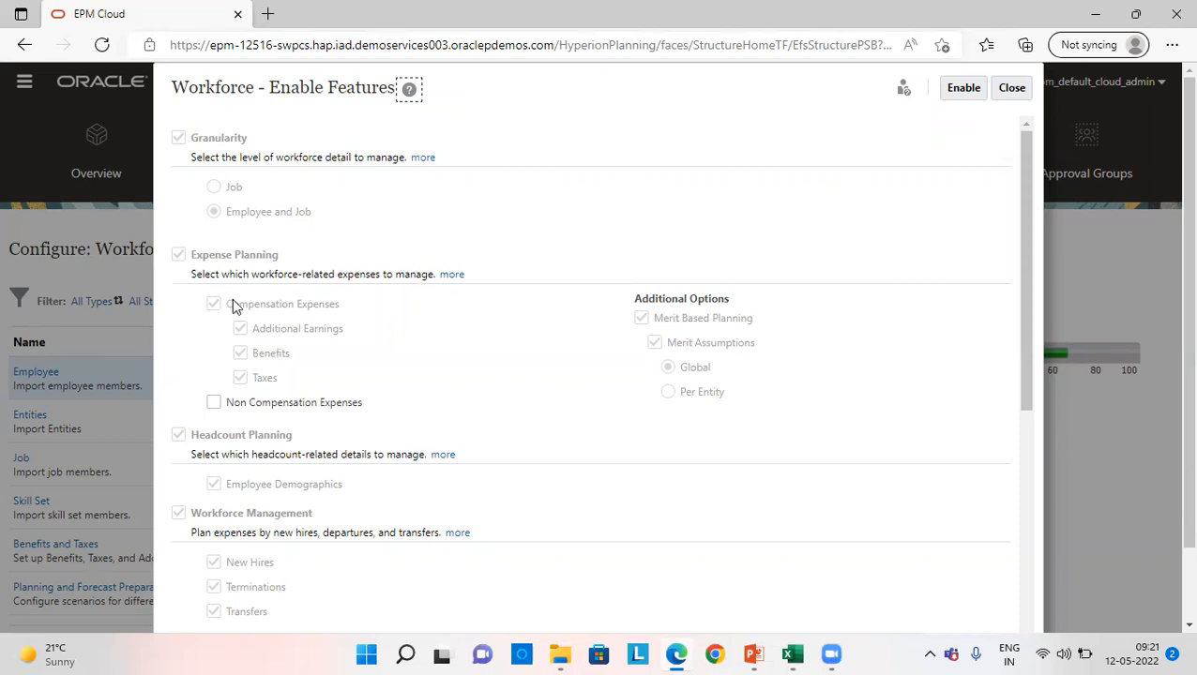
scroll(253, 298, "down", 2)
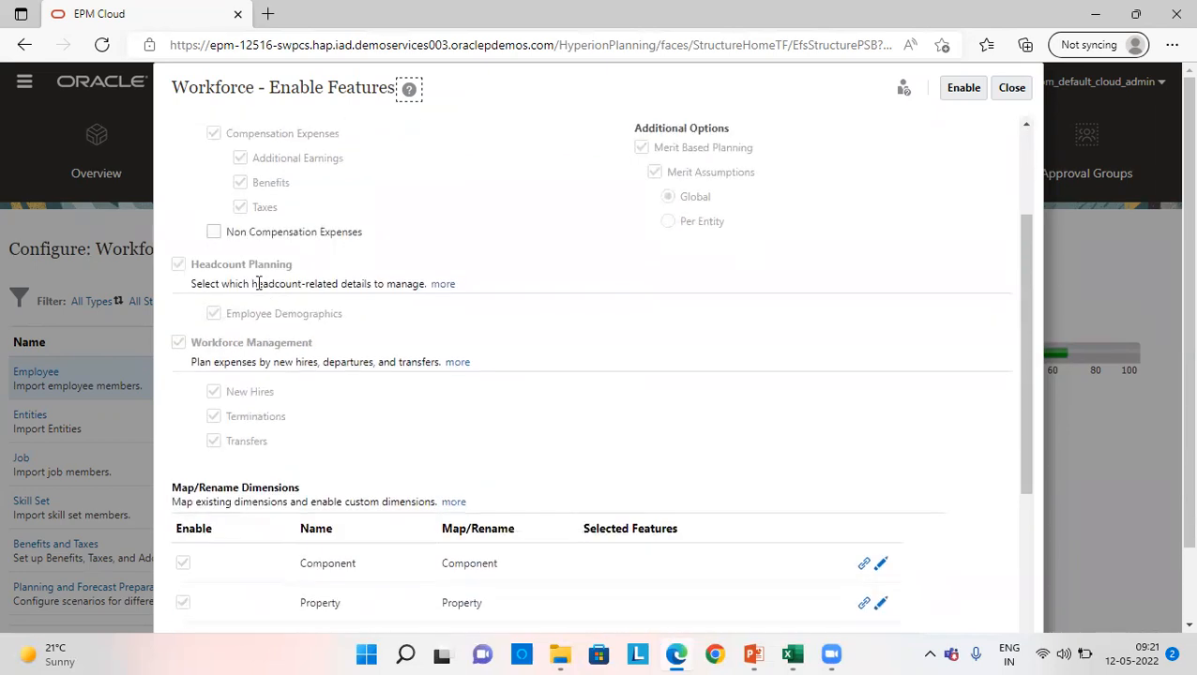
scroll(256, 283, "down", 4)
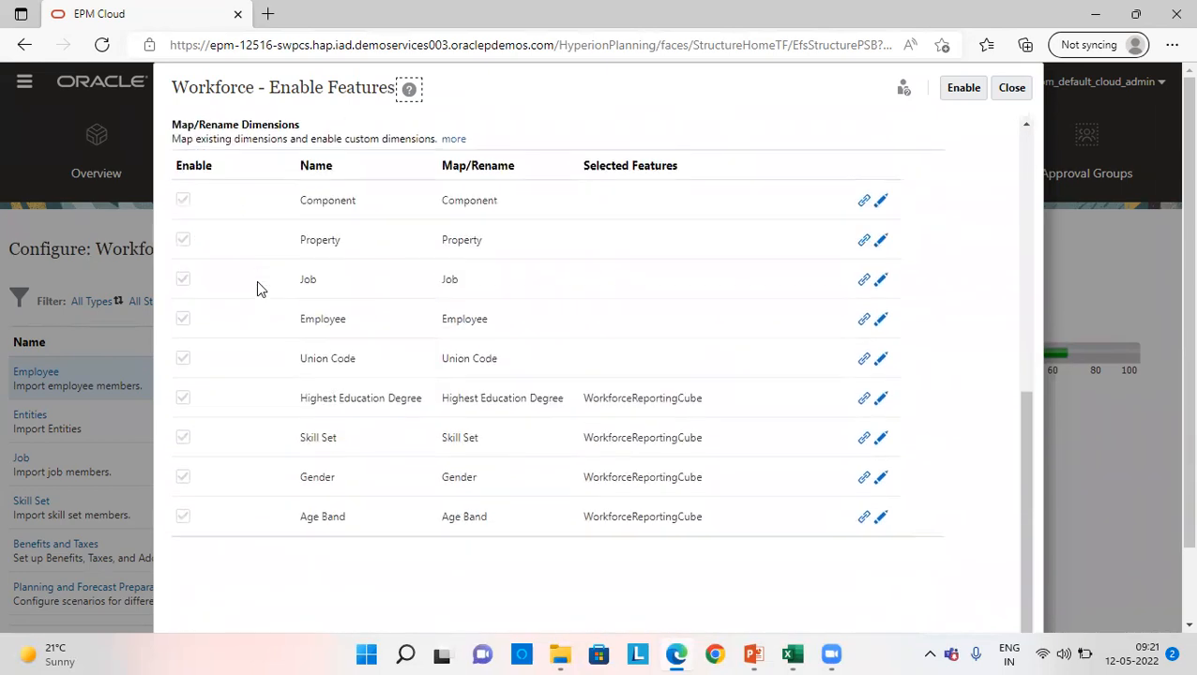
scroll(589, 324, "up", 6)
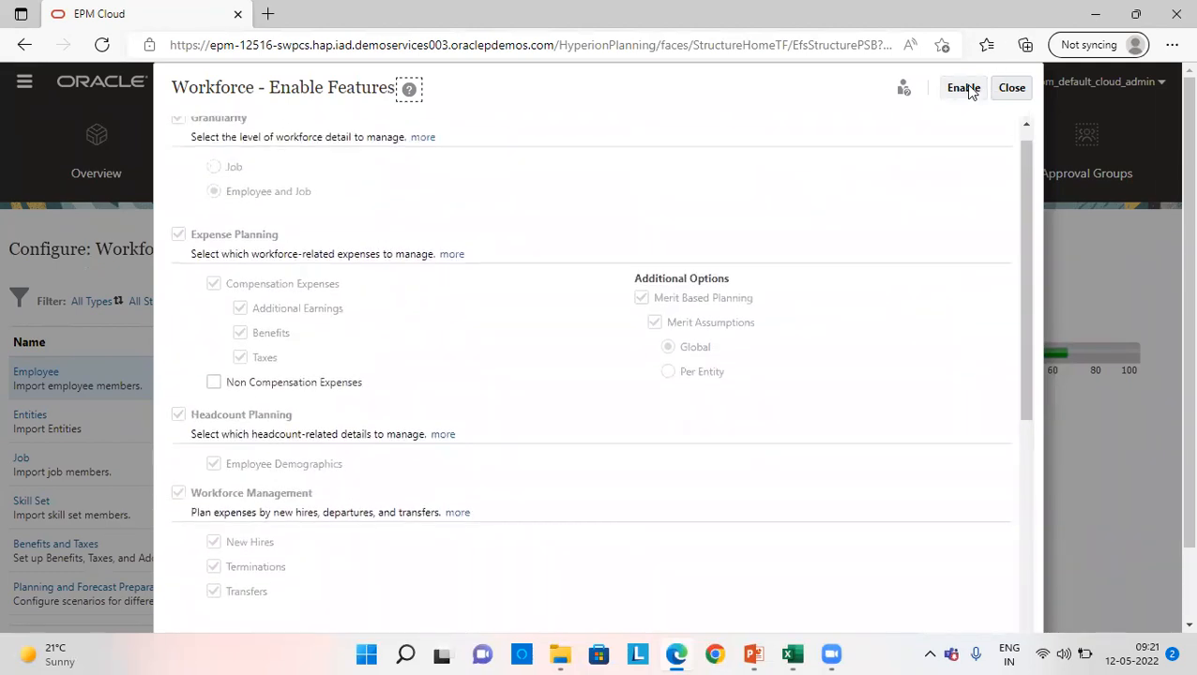
left_click(1010, 87)
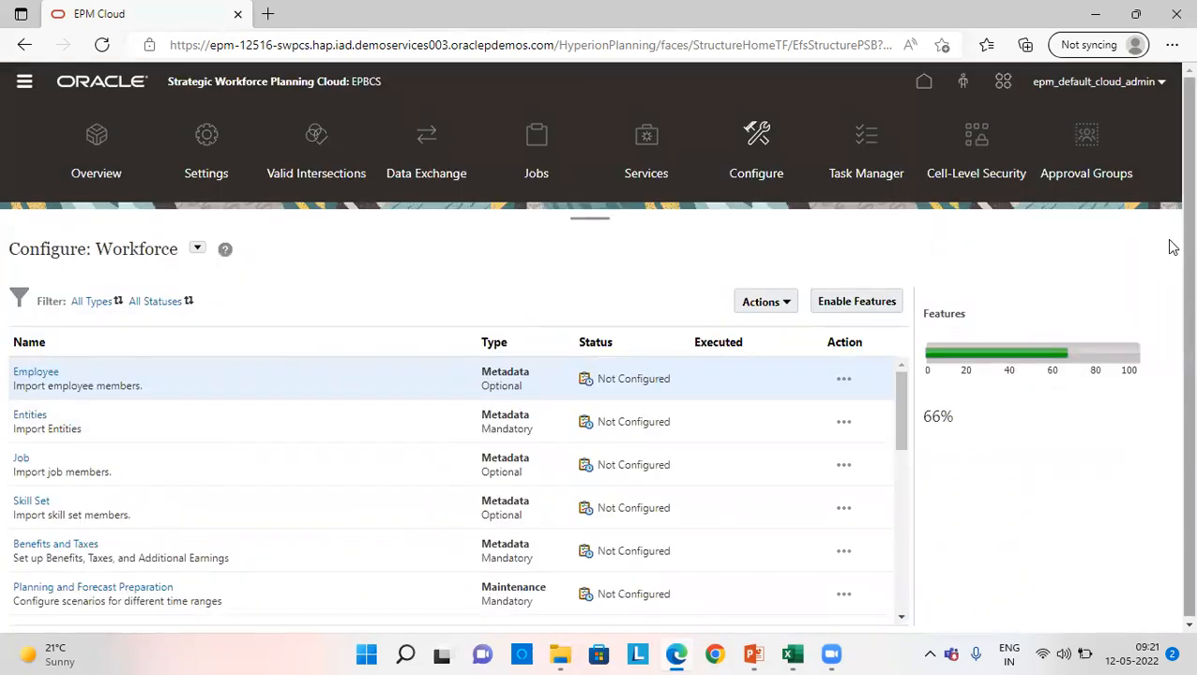
- Launch the Employee metadata import and choose the local file MetaData_Employee from the EPBCS\WORKFORCE folder on drive D
left_click_drag(1170, 188, 1168, 225)
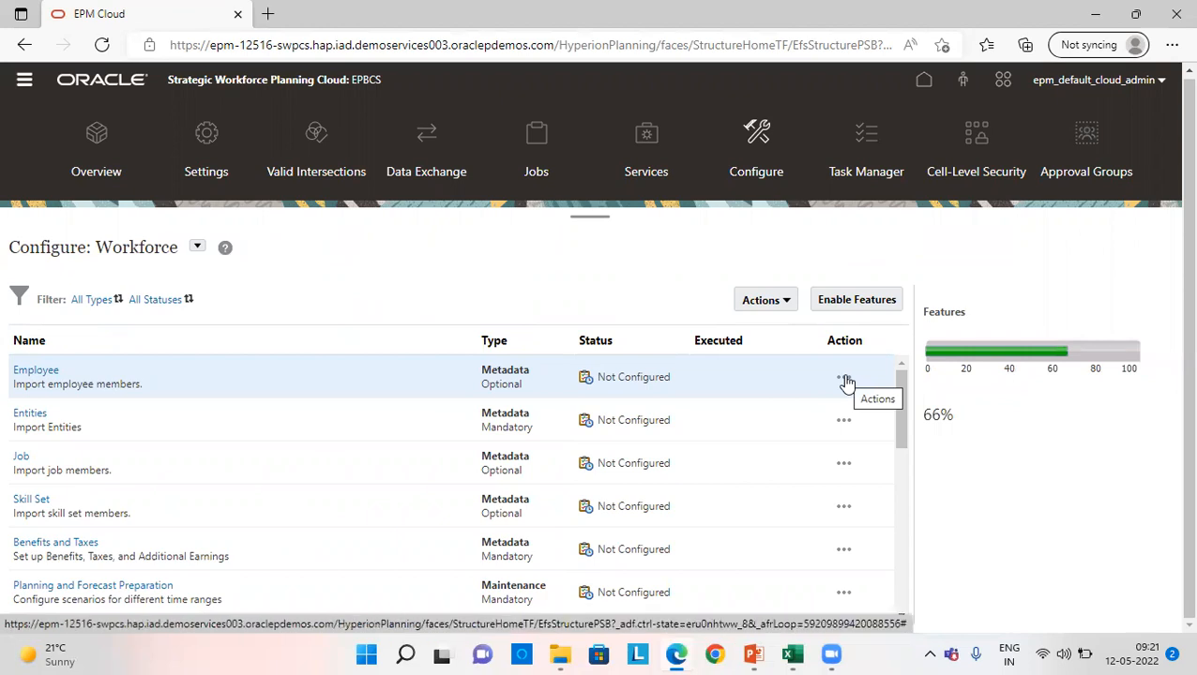
left_click(844, 380)
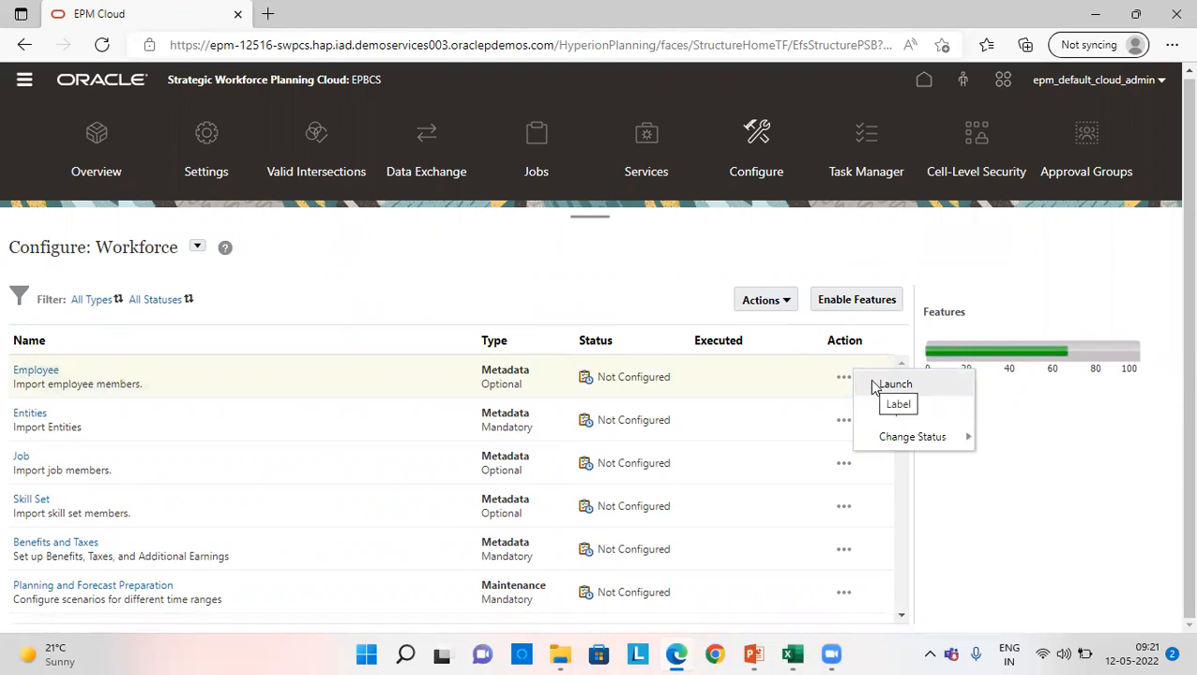
left_click(877, 384)
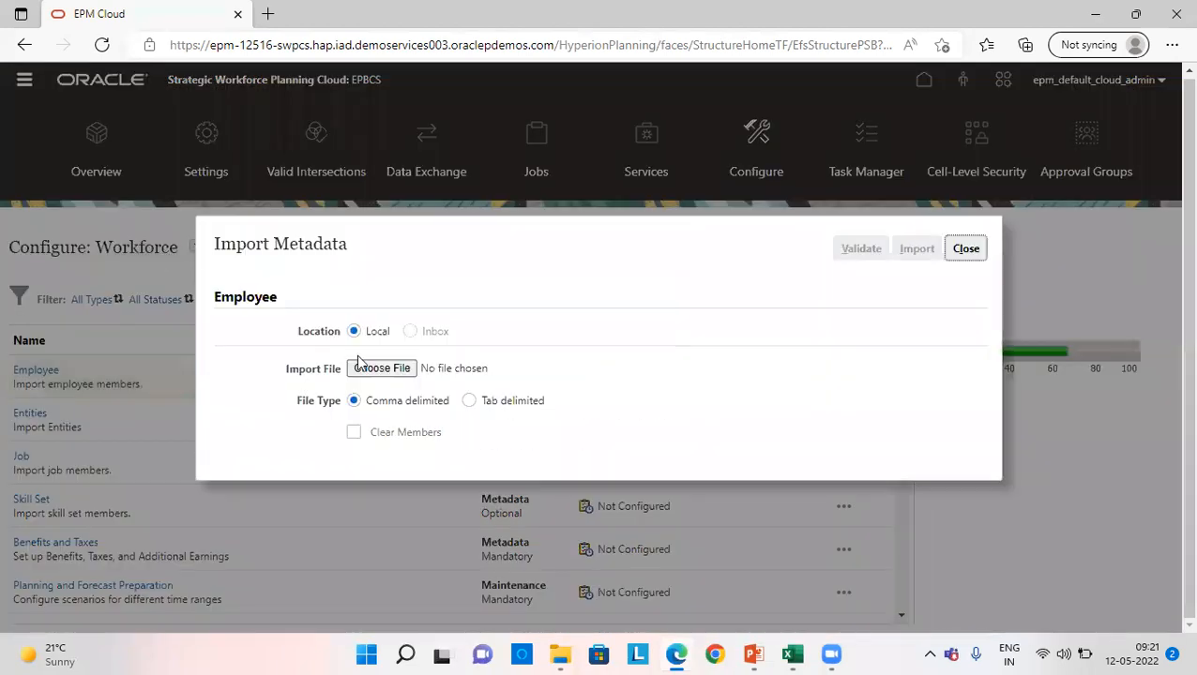
left_click(398, 369)
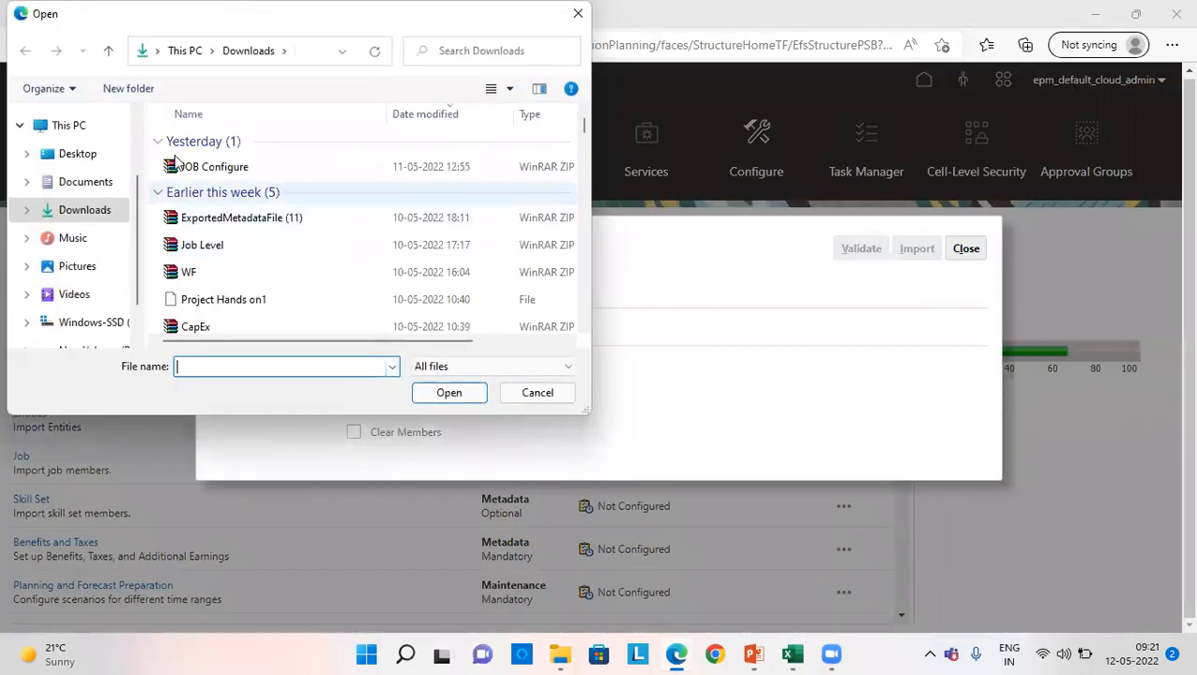
scroll(113, 272, "down", 1)
left_click(91, 287)
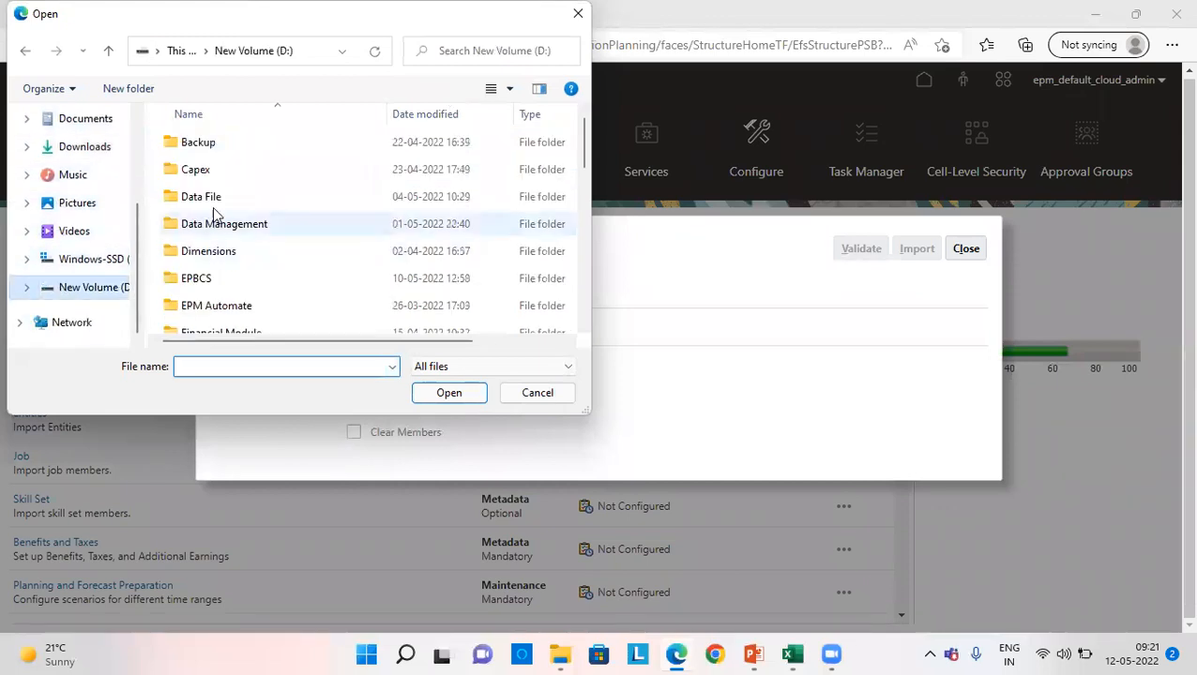
scroll(218, 240, "down", 1)
double_click(216, 211)
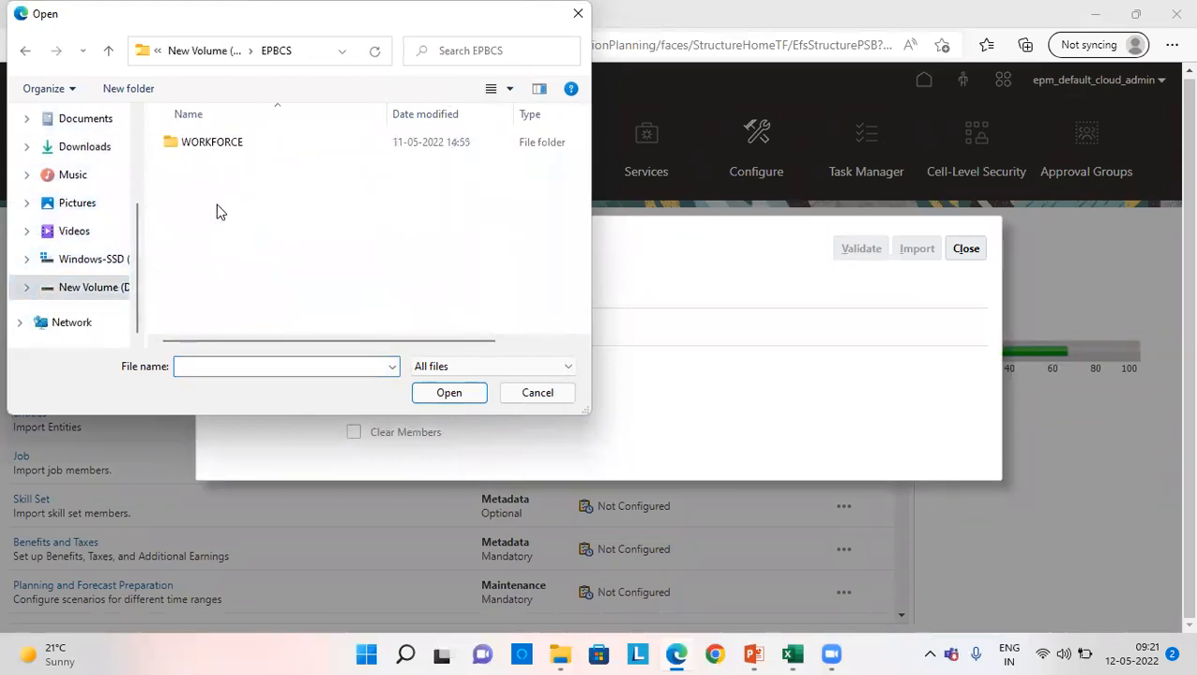
double_click(215, 146)
scroll(214, 201, "down", 1)
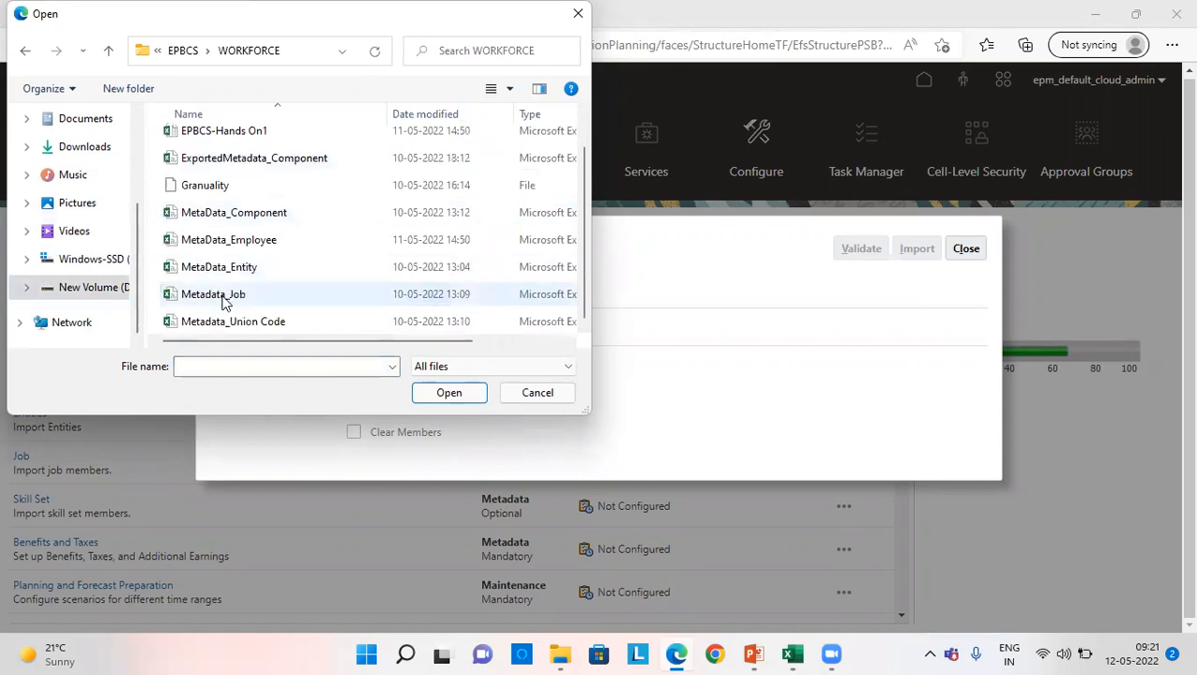
left_click(233, 240)
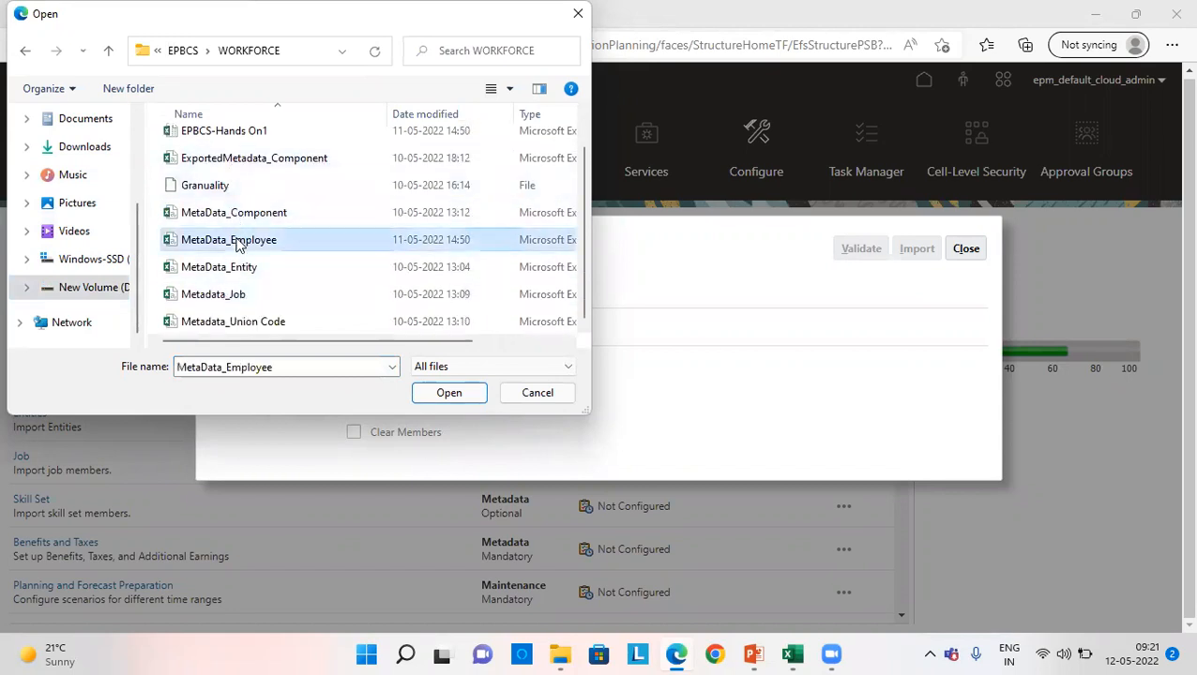
left_click(465, 402)
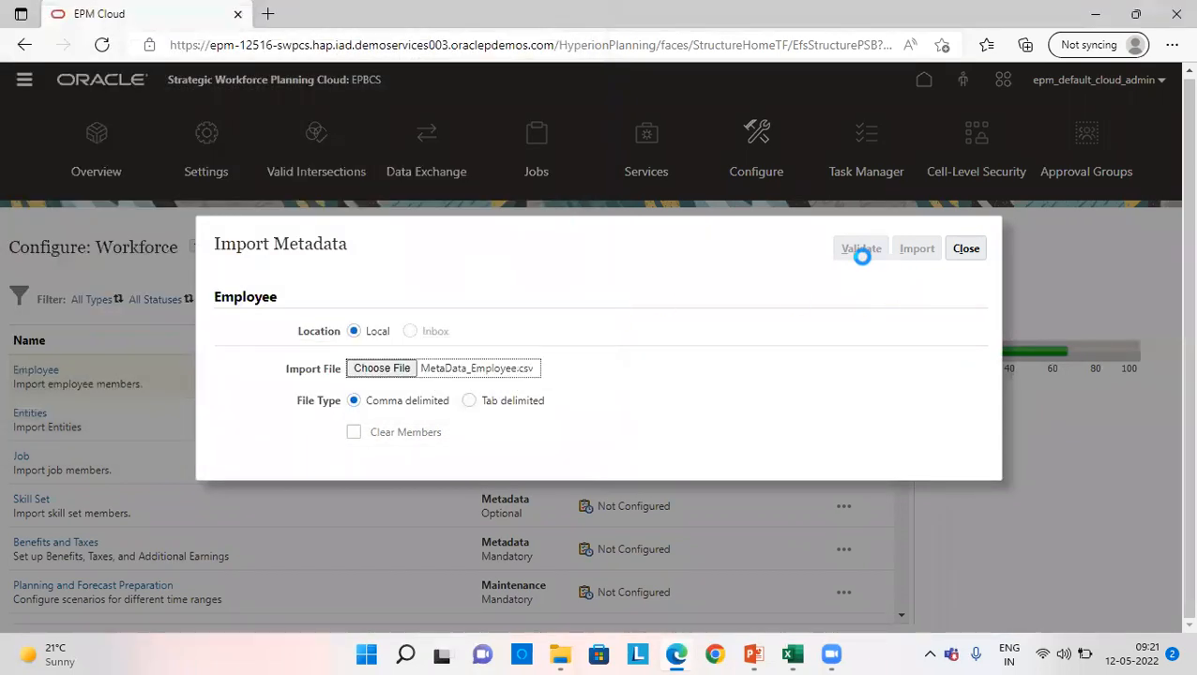
- Validate and import the Employee metadata file without any database refresh option, and close the import dialog
left_click(860, 249)
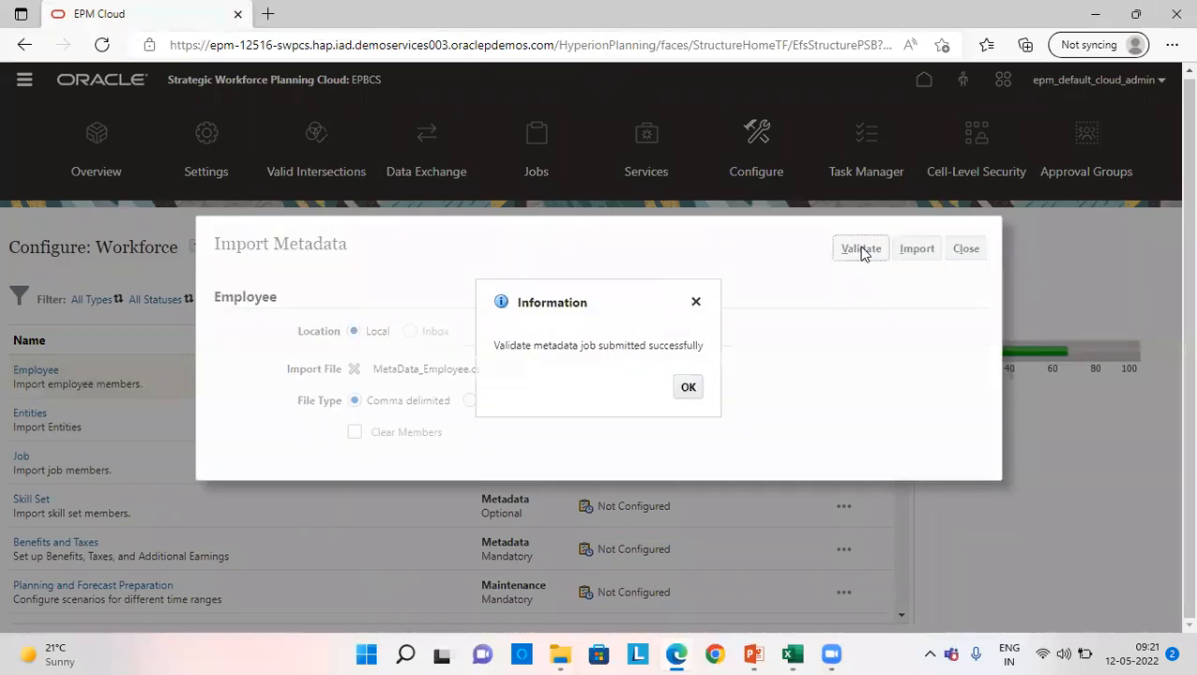
key("Return")
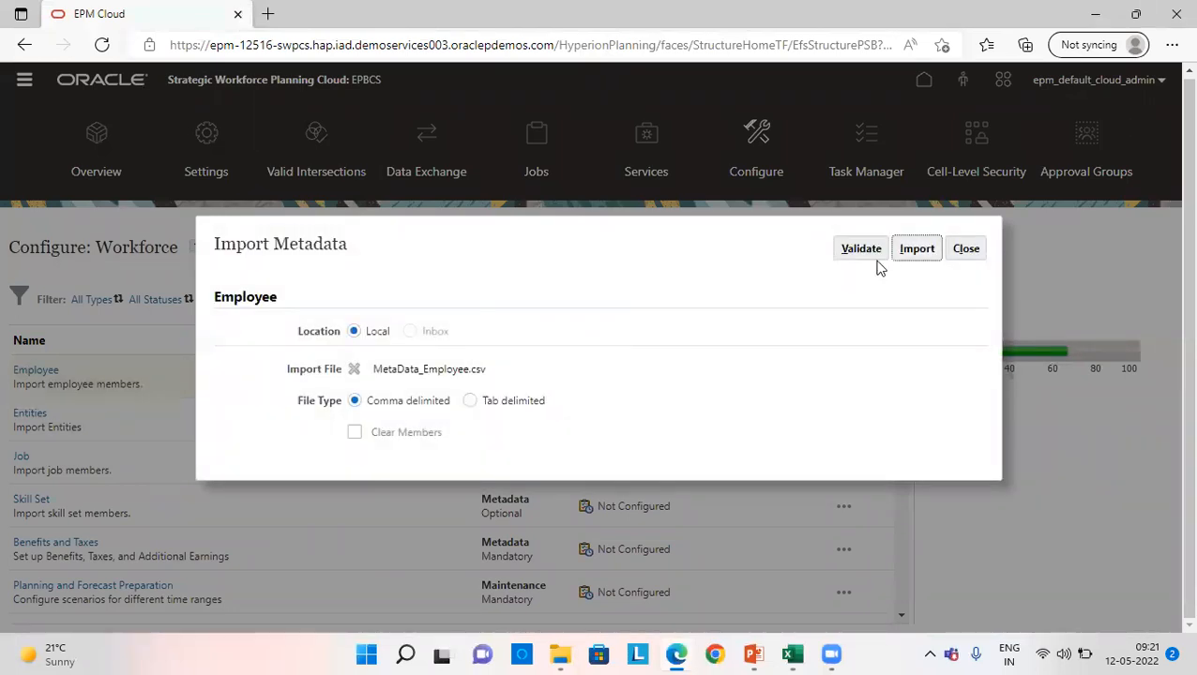
left_click(915, 249)
left_click(720, 395)
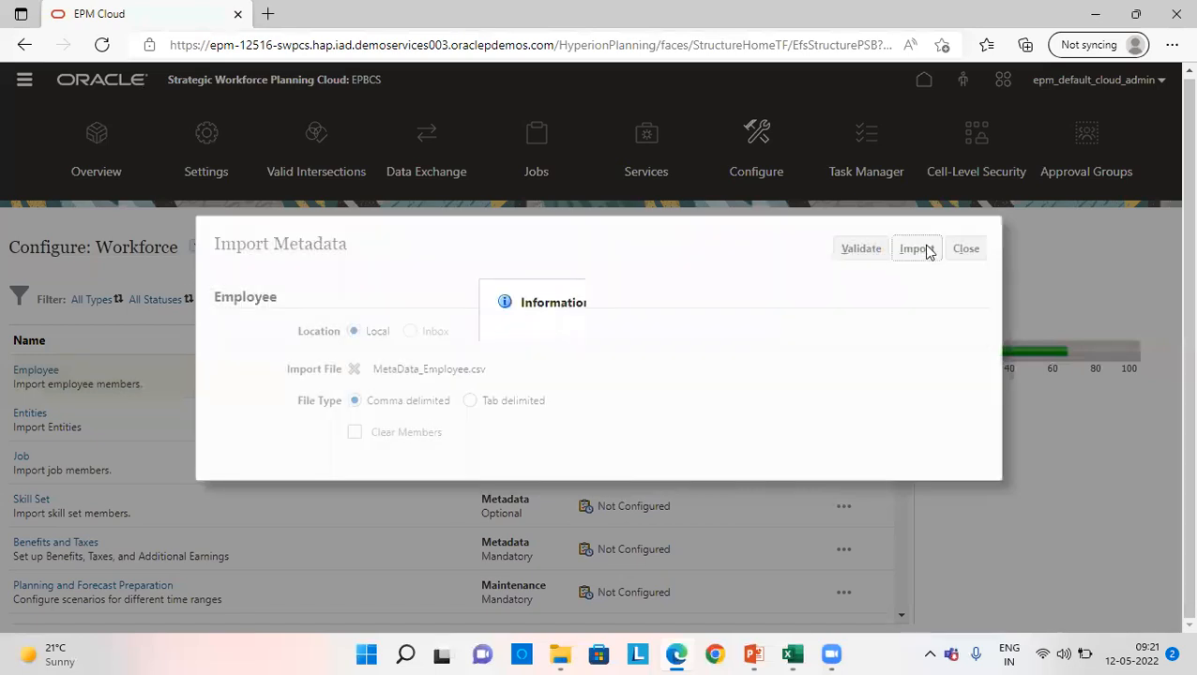
key("Return")
left_click(965, 248)
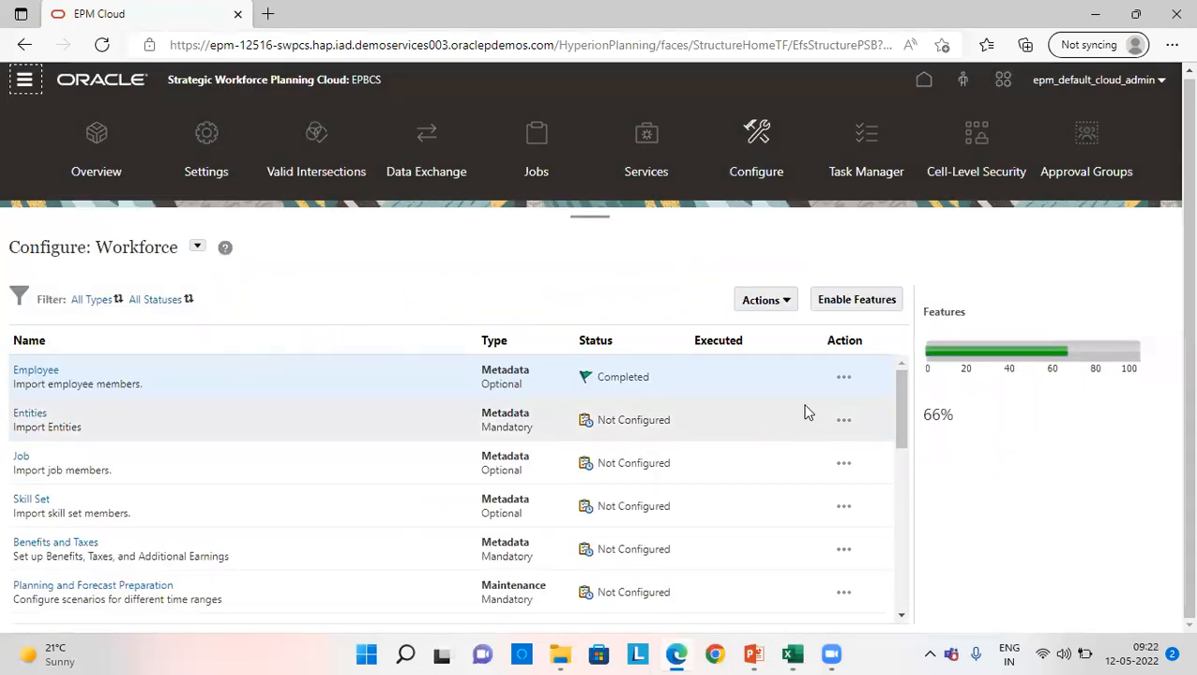
- Launch the Entities metadata import and choose the local file MetaData_Entity from the WORKFORCE folder
left_click(844, 420)
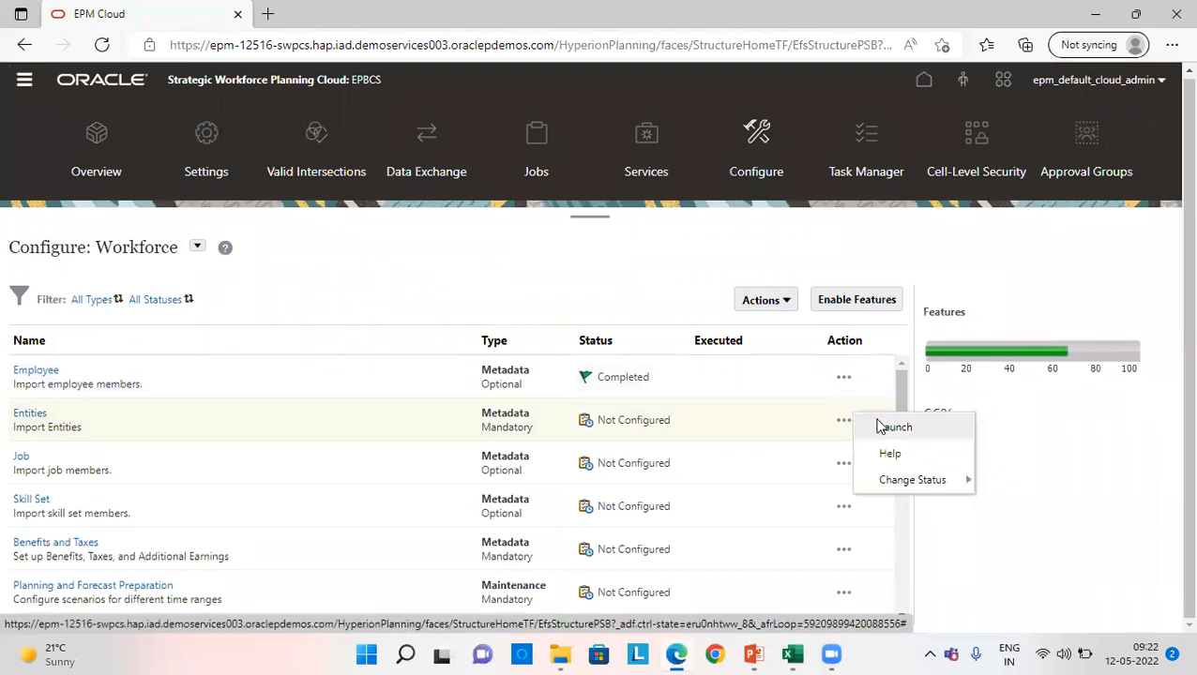
left_click(886, 428)
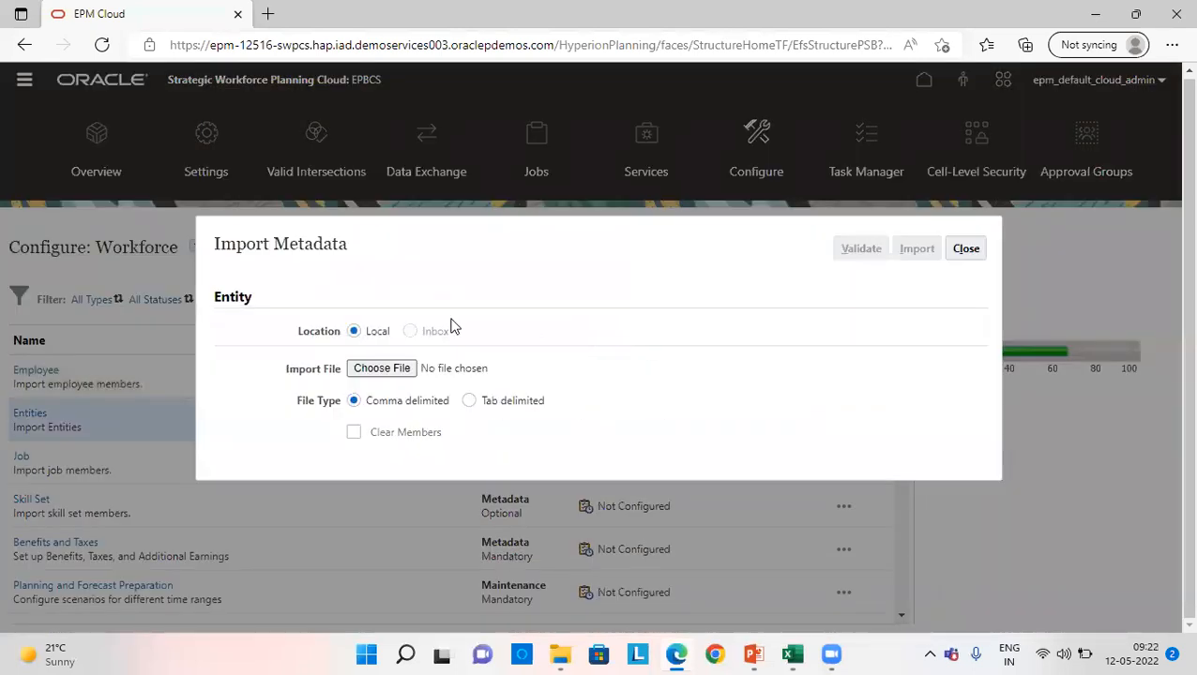
left_click(409, 375)
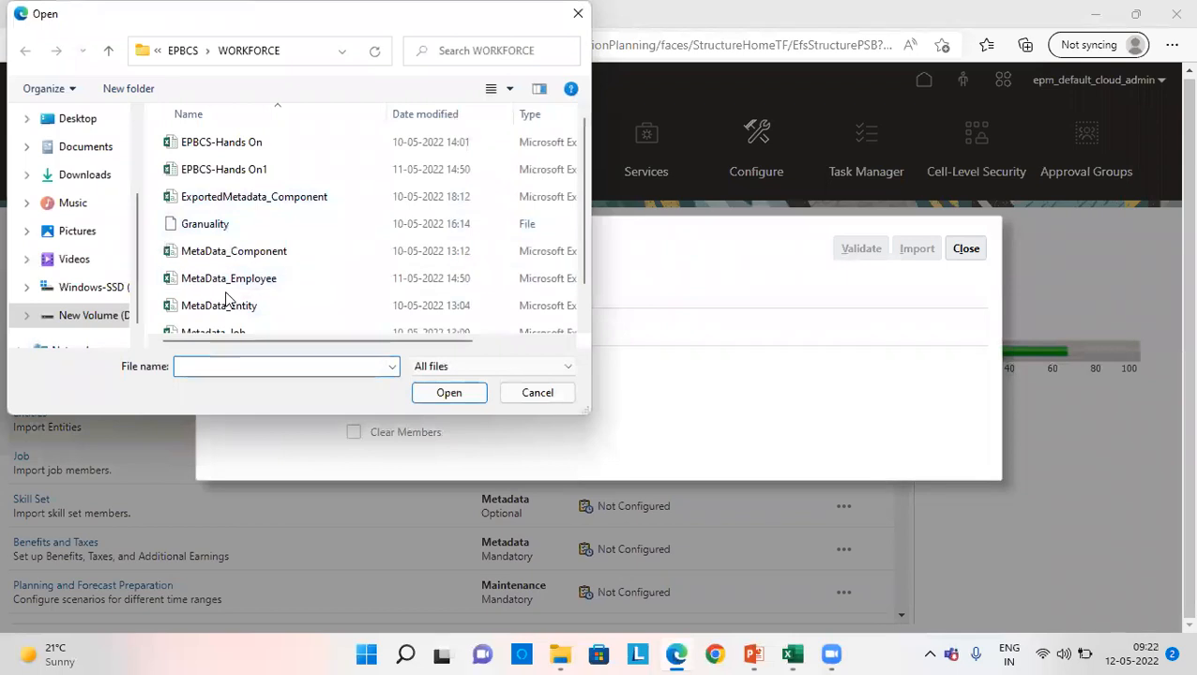
left_click(281, 304)
left_click(474, 392)
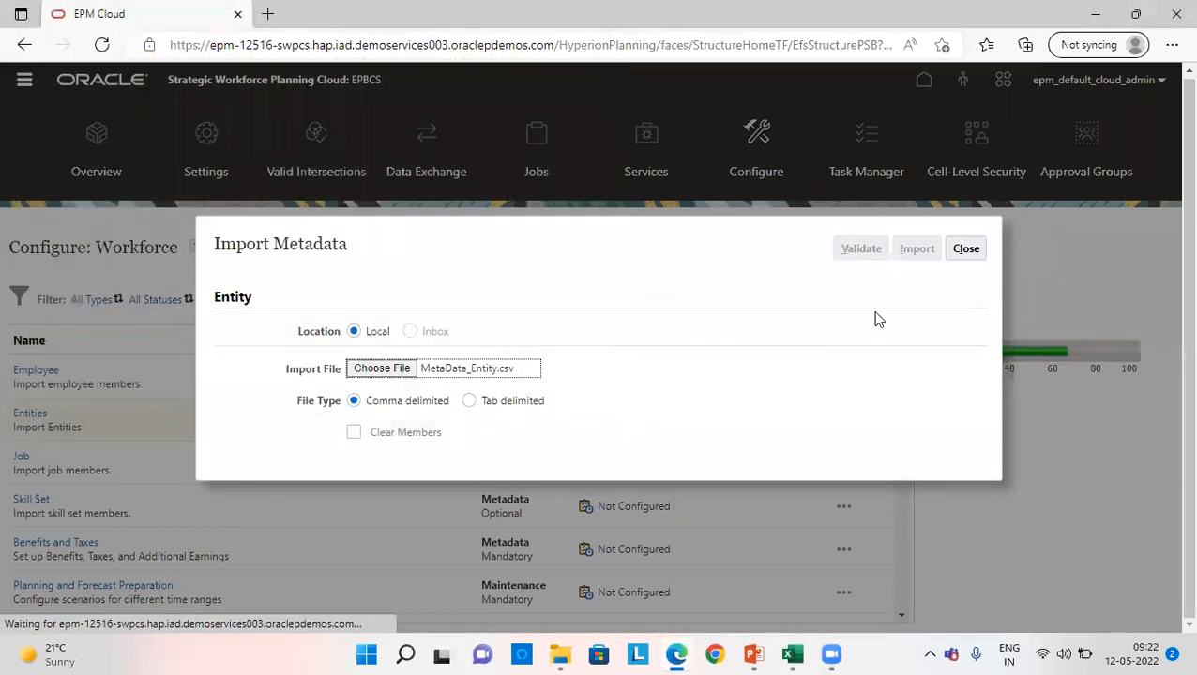
- Validate and import the Entity metadata file, leaving the database refresh option off, and close the import dialog
left_click(856, 249)
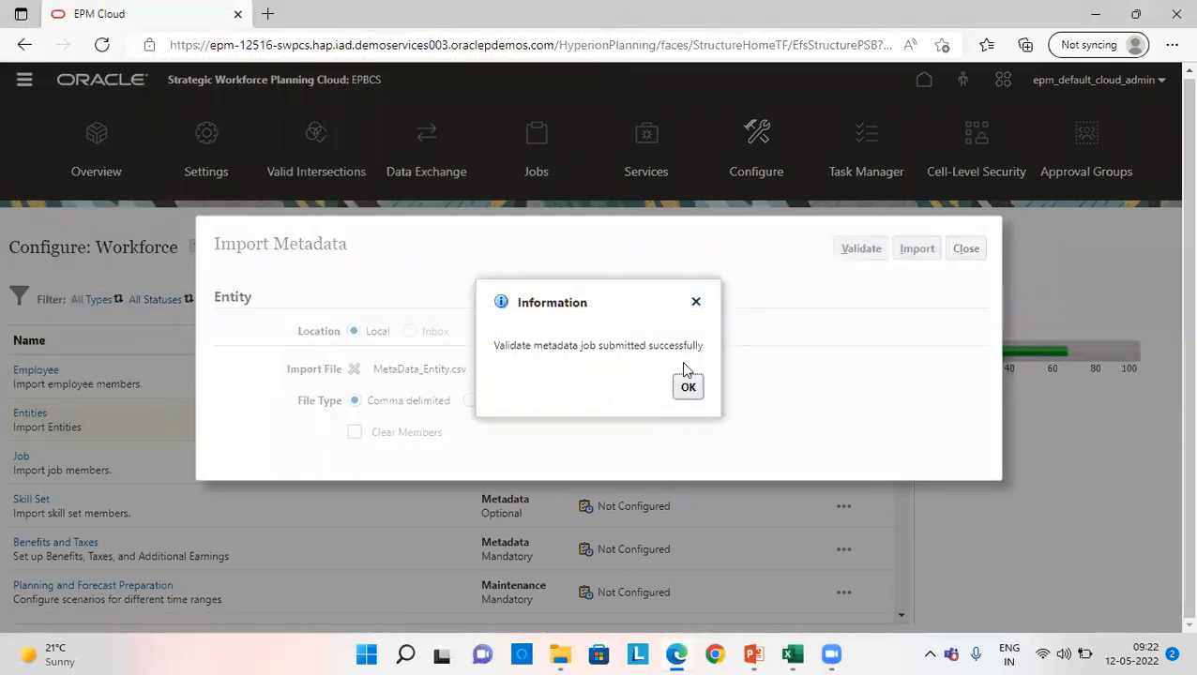
key("Return")
left_click(905, 251)
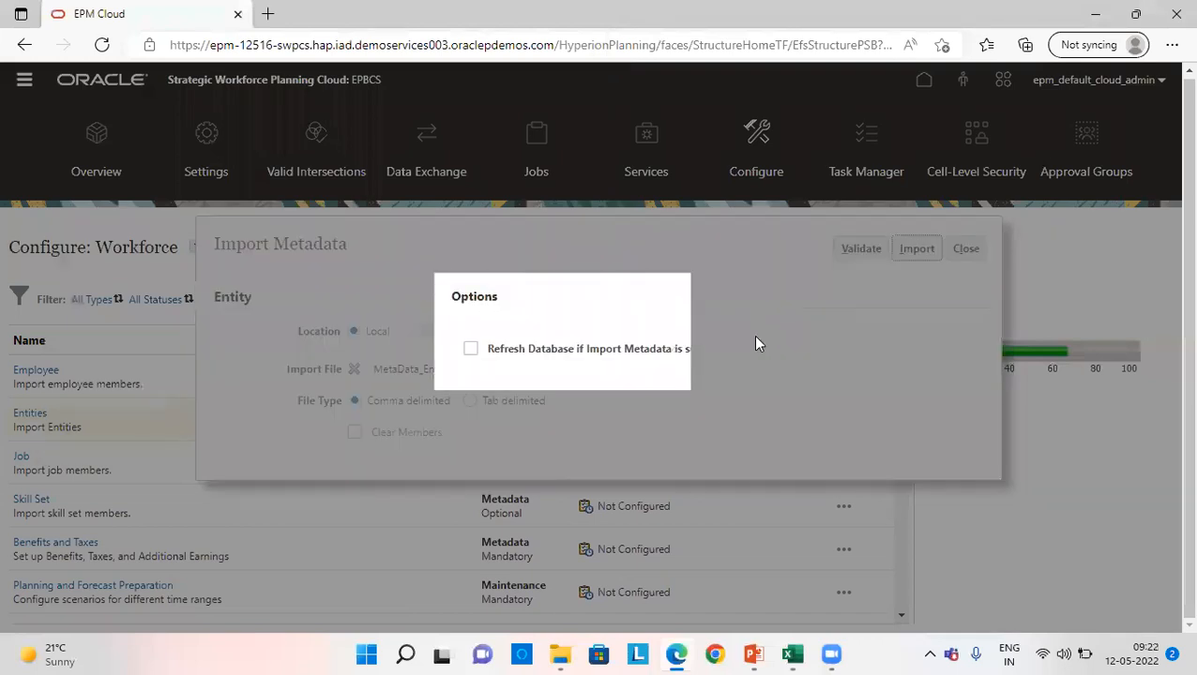
left_click(721, 398)
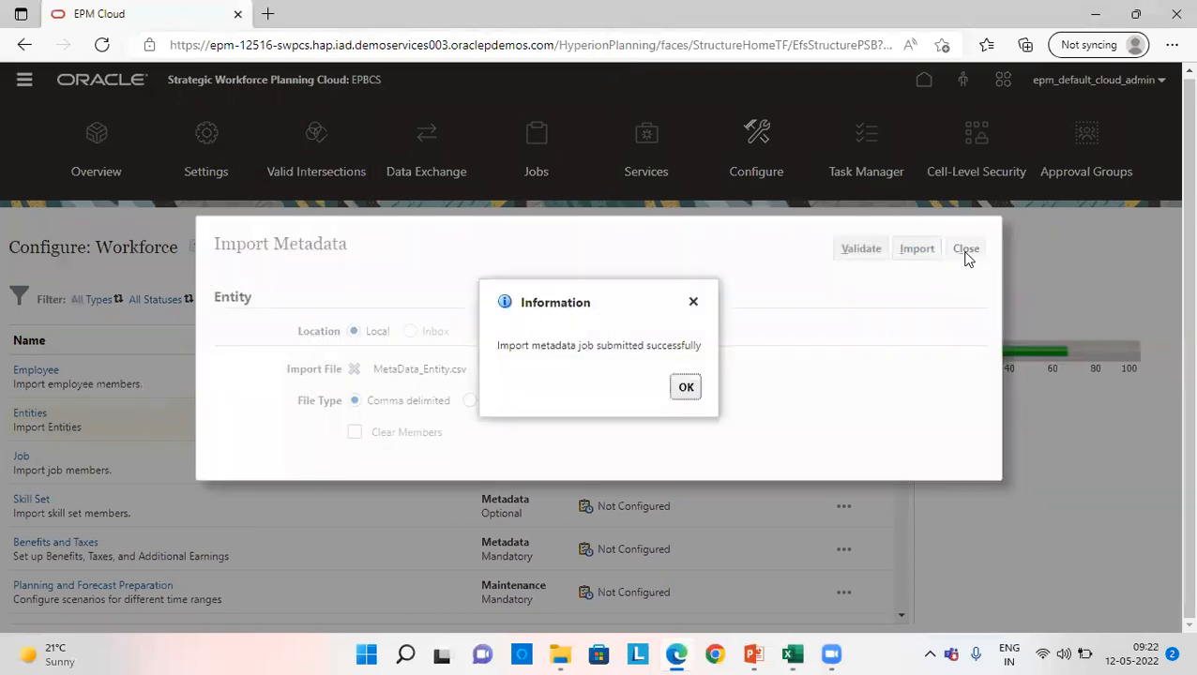
key("Return")
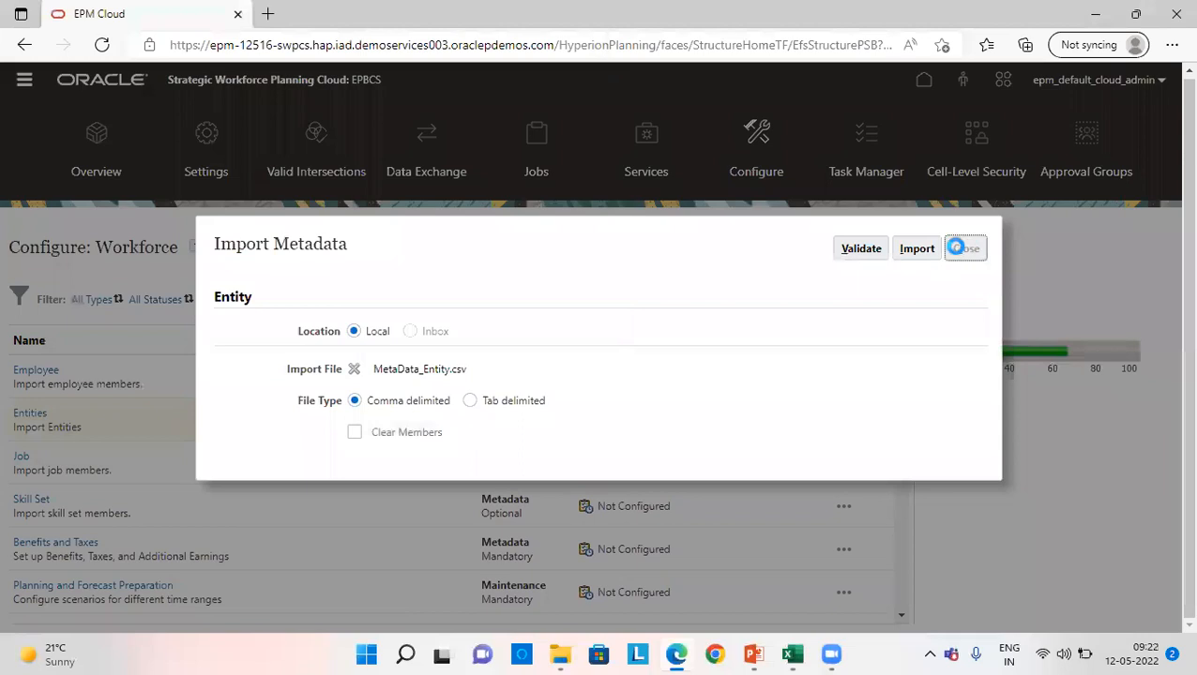
left_click(966, 249)
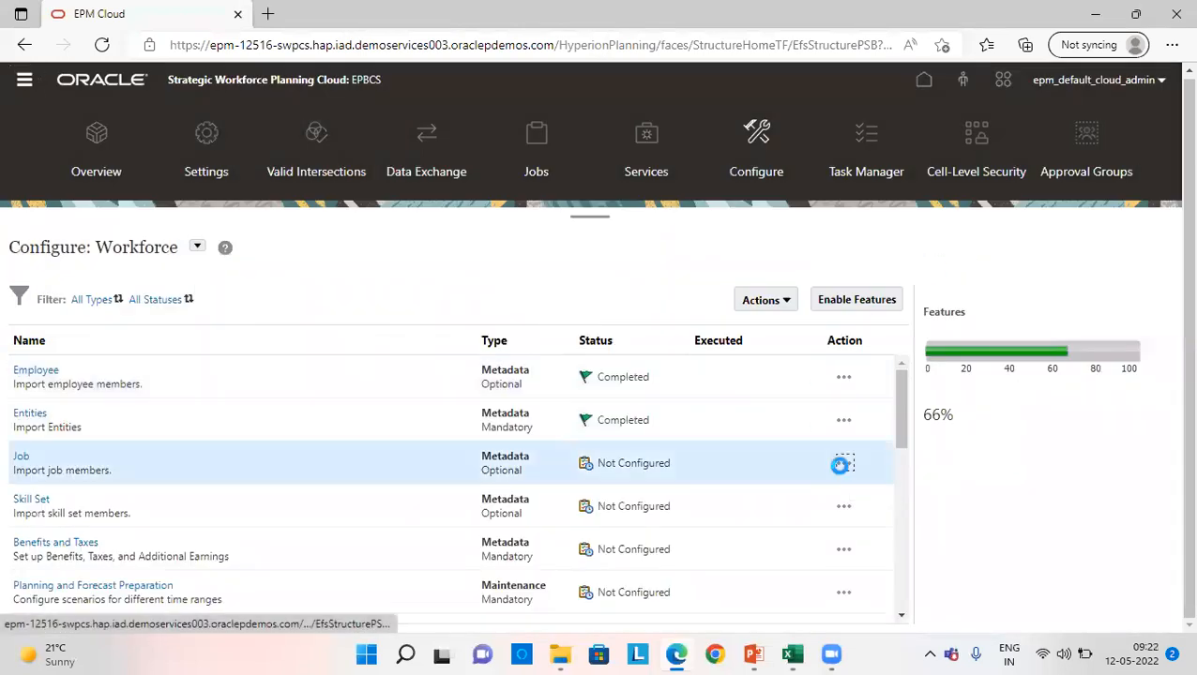
- Launch the Job metadata import, choose the local file Metadata_Job from the WORKFORCE folder, and validate it
left_click(840, 465)
left_click(902, 478)
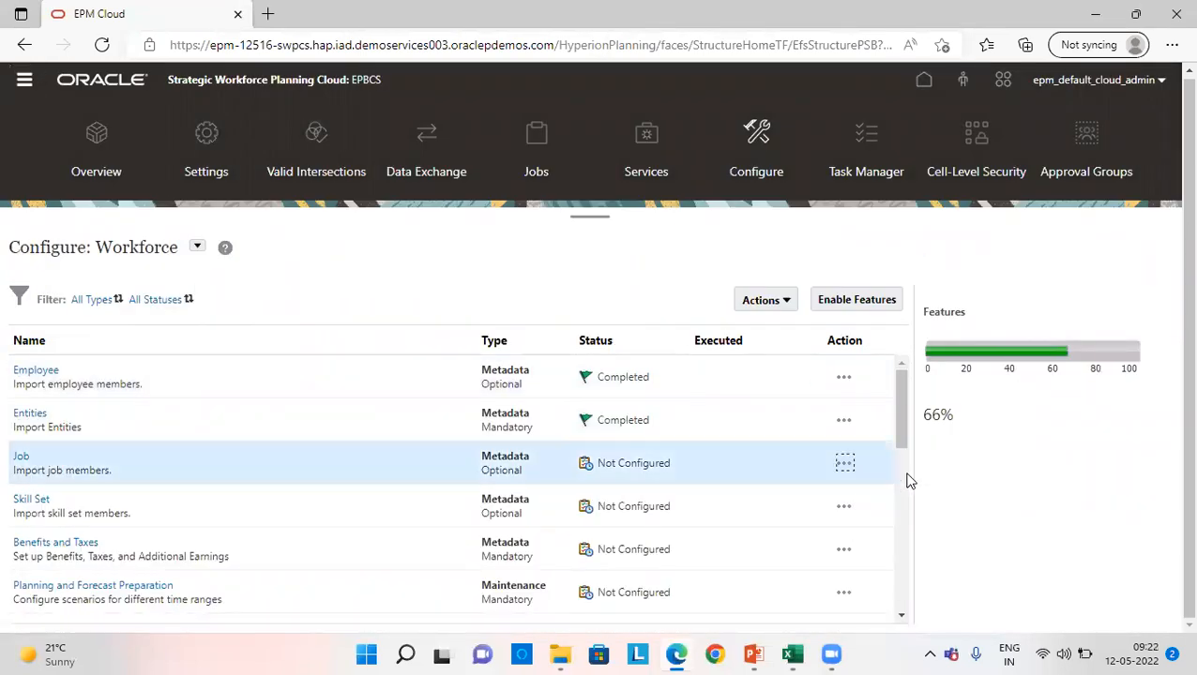
left_click(381, 369)
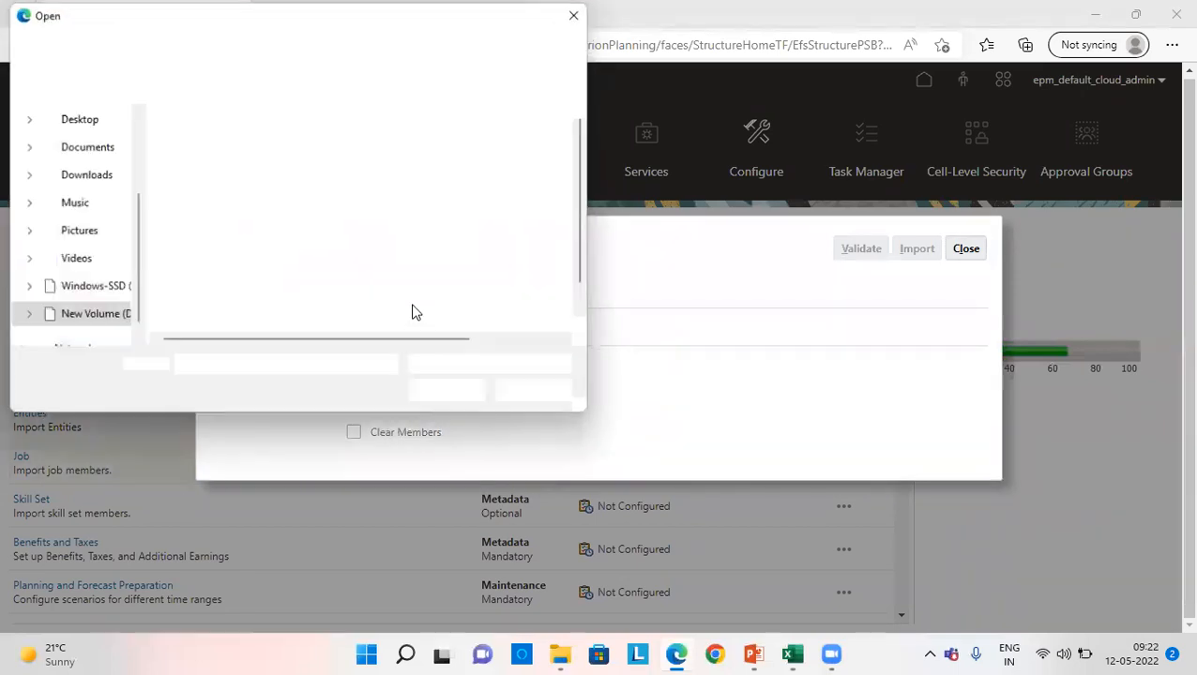
scroll(256, 300, "down", 1)
left_click(256, 302)
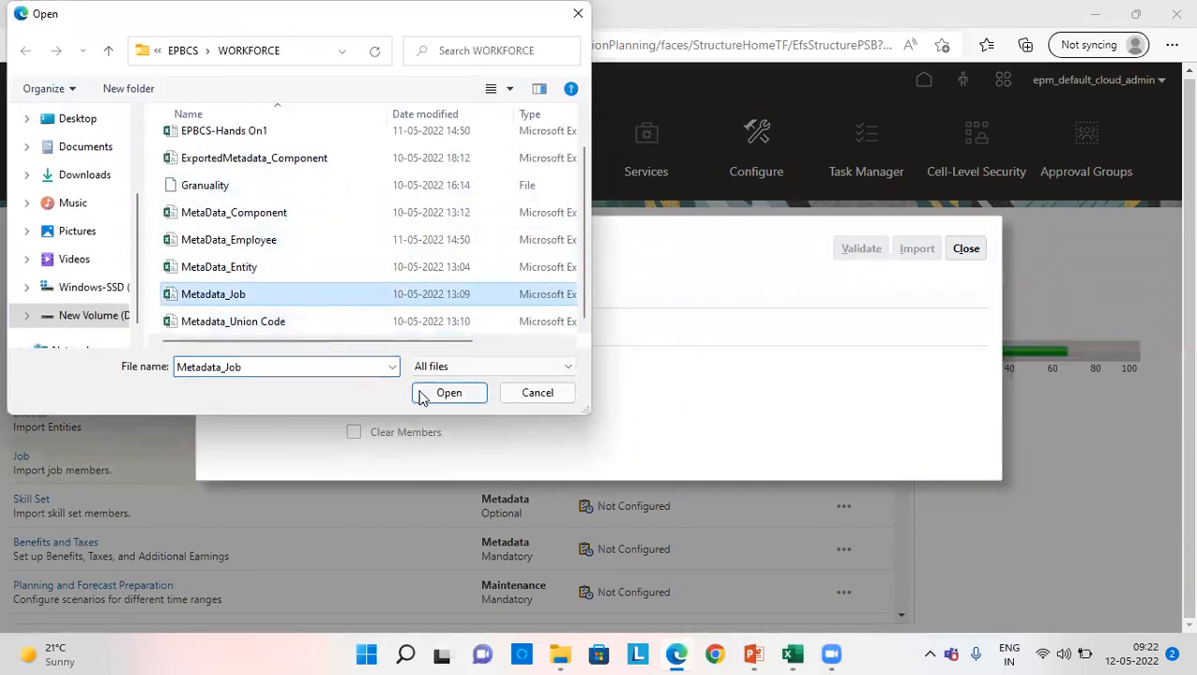
left_click(448, 392)
left_click(873, 252)
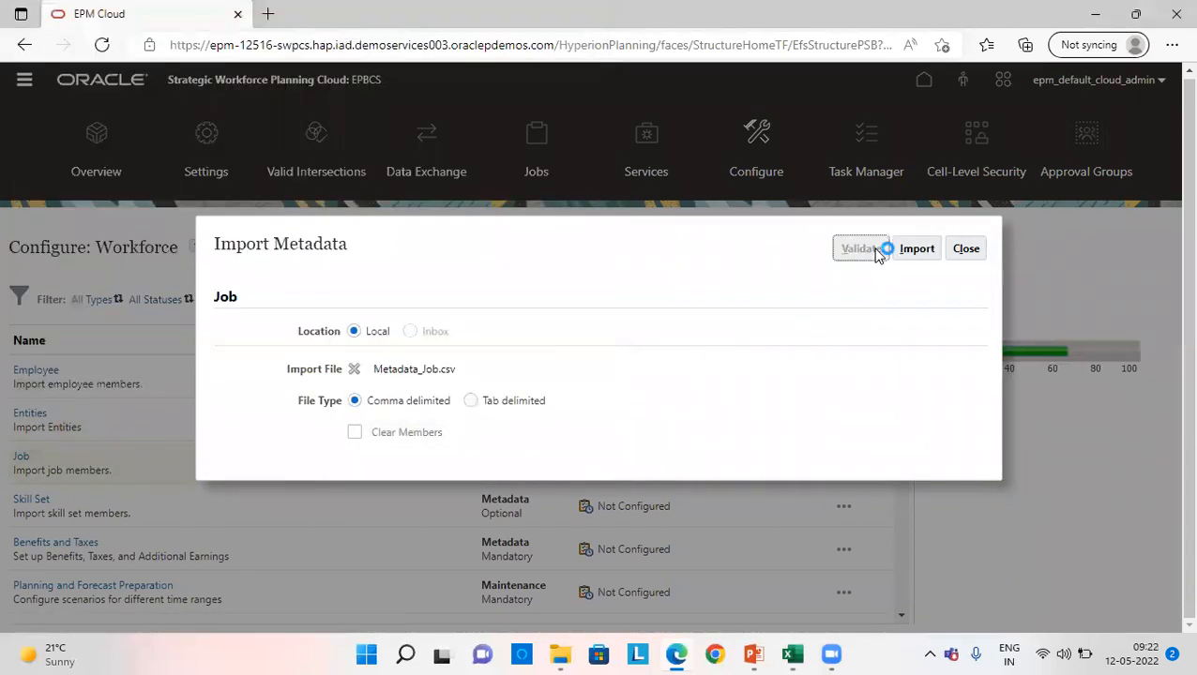
left_click(689, 388)
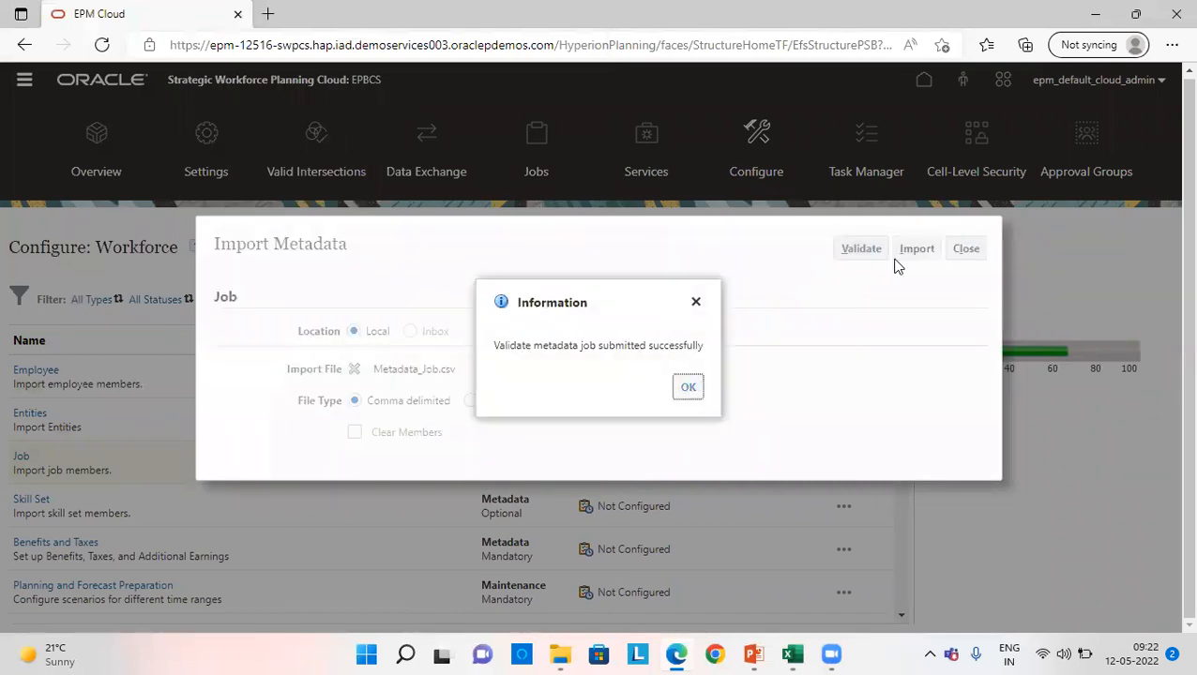
- Import the validated Job metadata file, leaving the database refresh option off, and close the import dialog
left_click(905, 254)
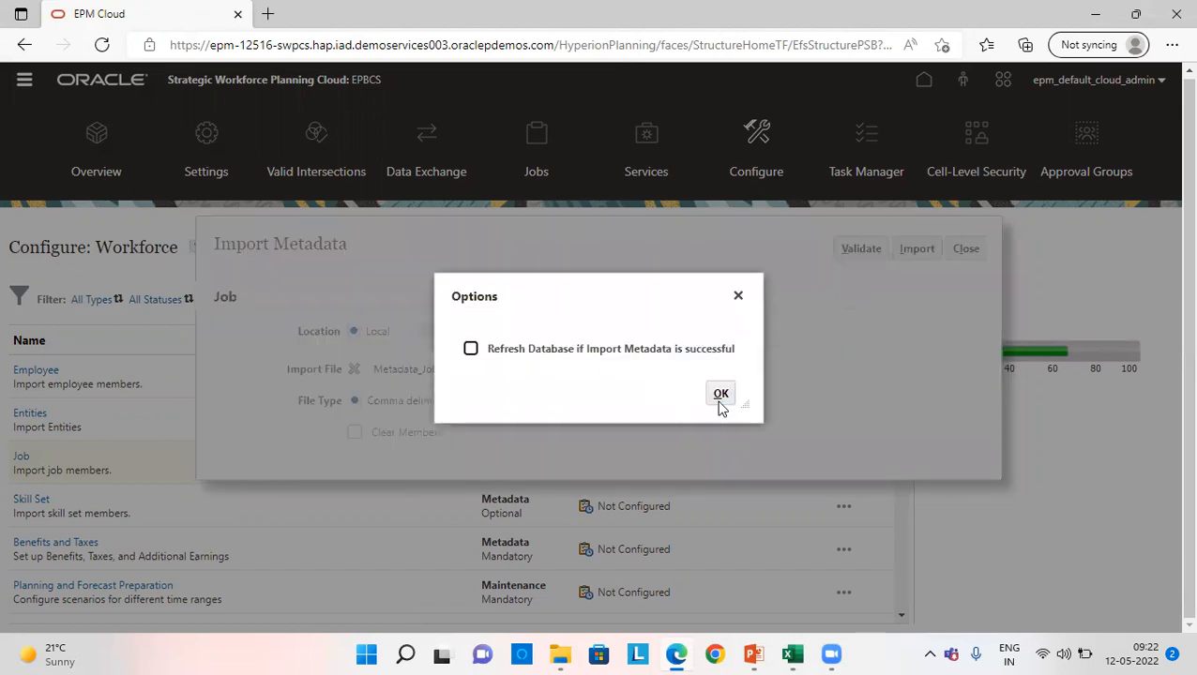
left_click(720, 394)
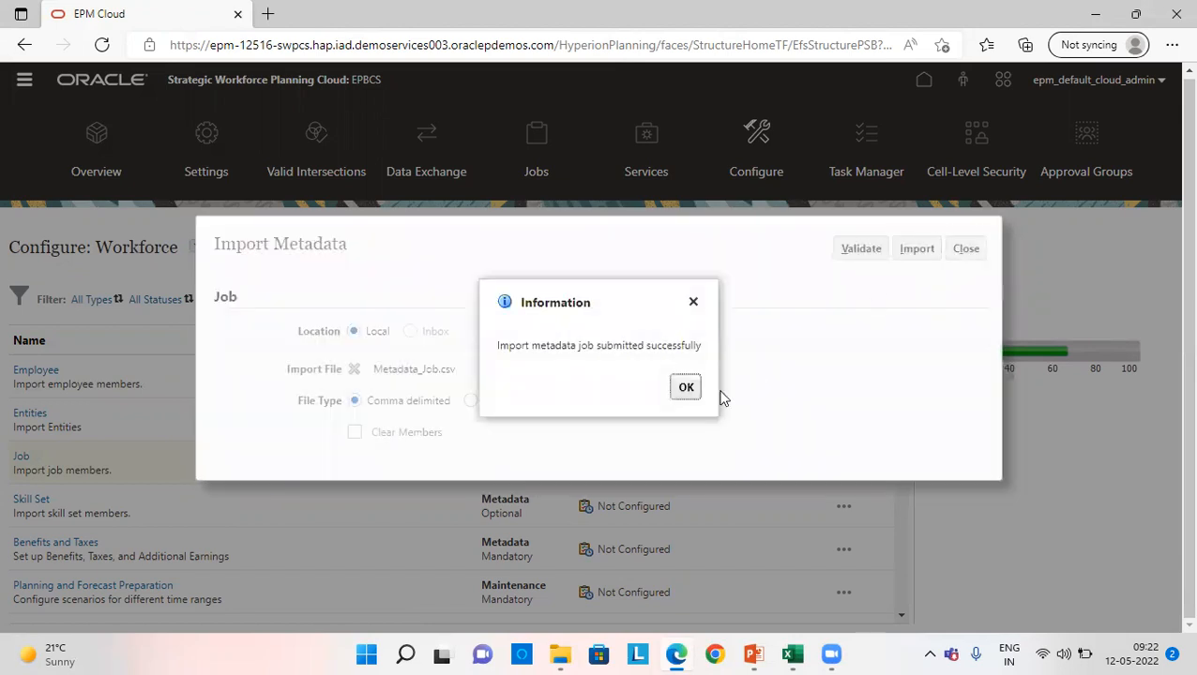
key("Return")
left_click(966, 250)
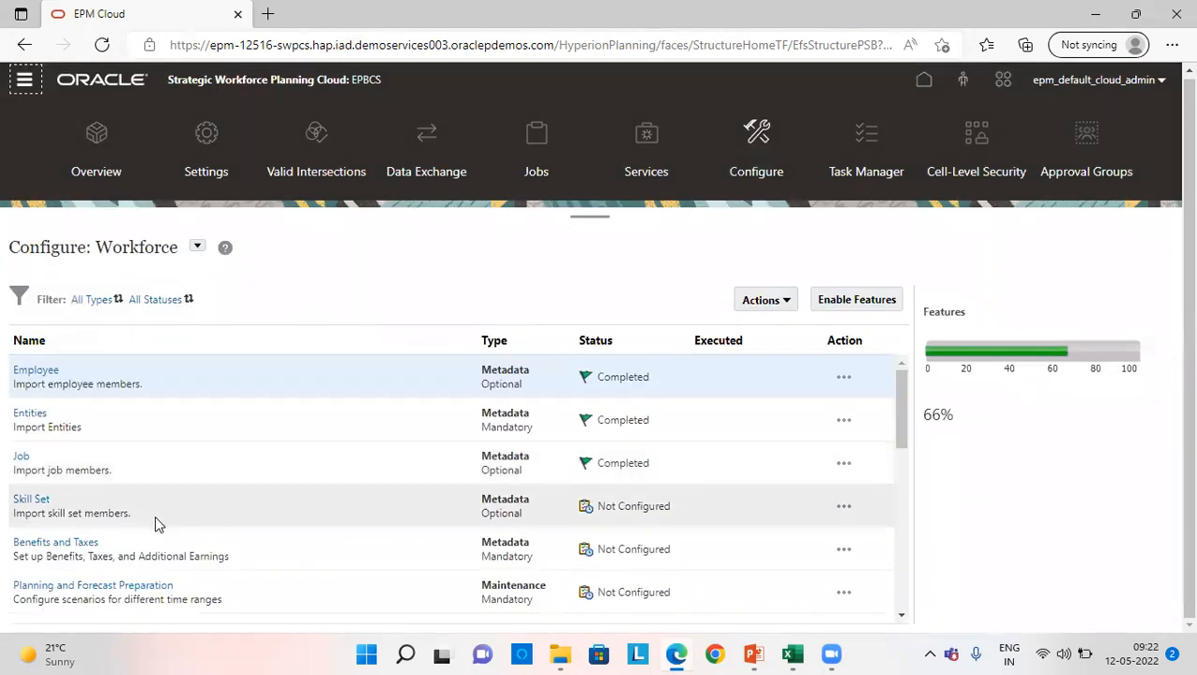
- Launch the Union Code metadata import and choose the local file Metadata_Union Code from the WORKFORCE folder
scroll(132, 530, "down", 2)
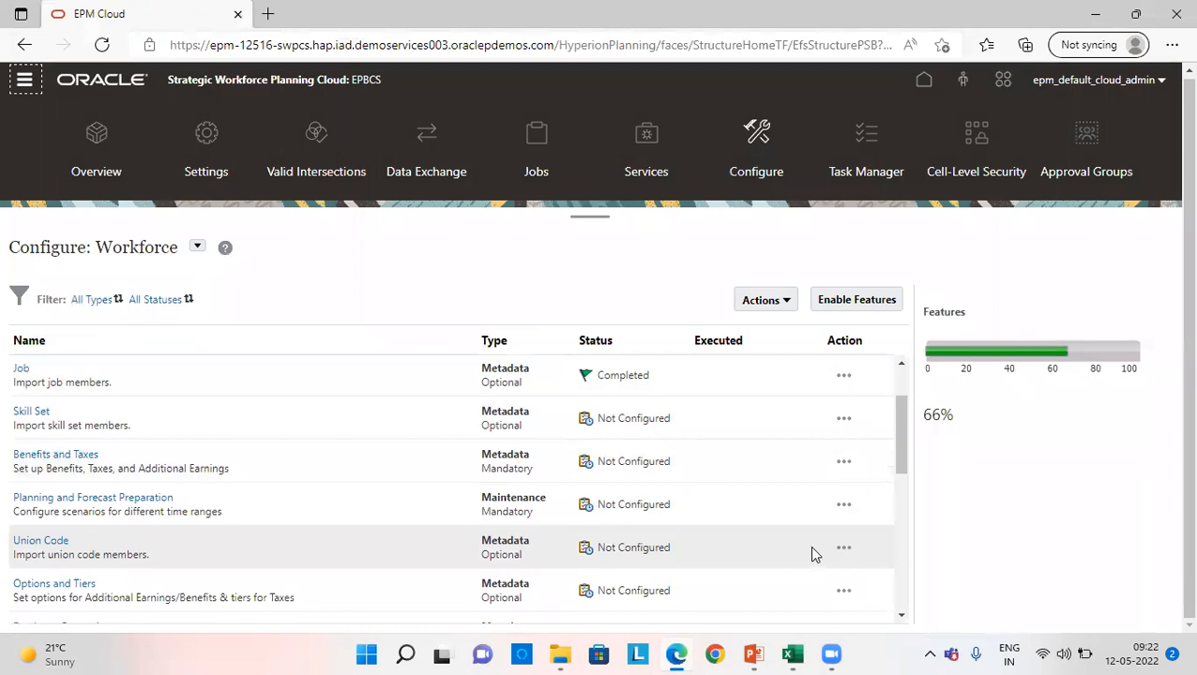
left_click(846, 550)
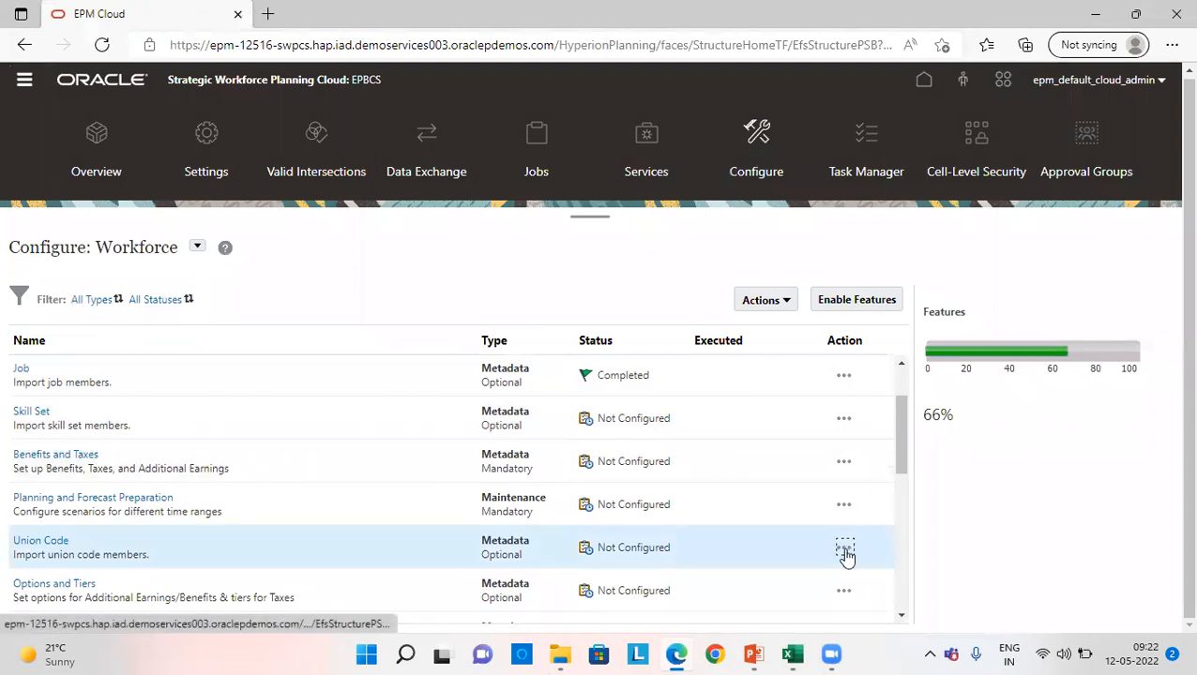
left_click(884, 552)
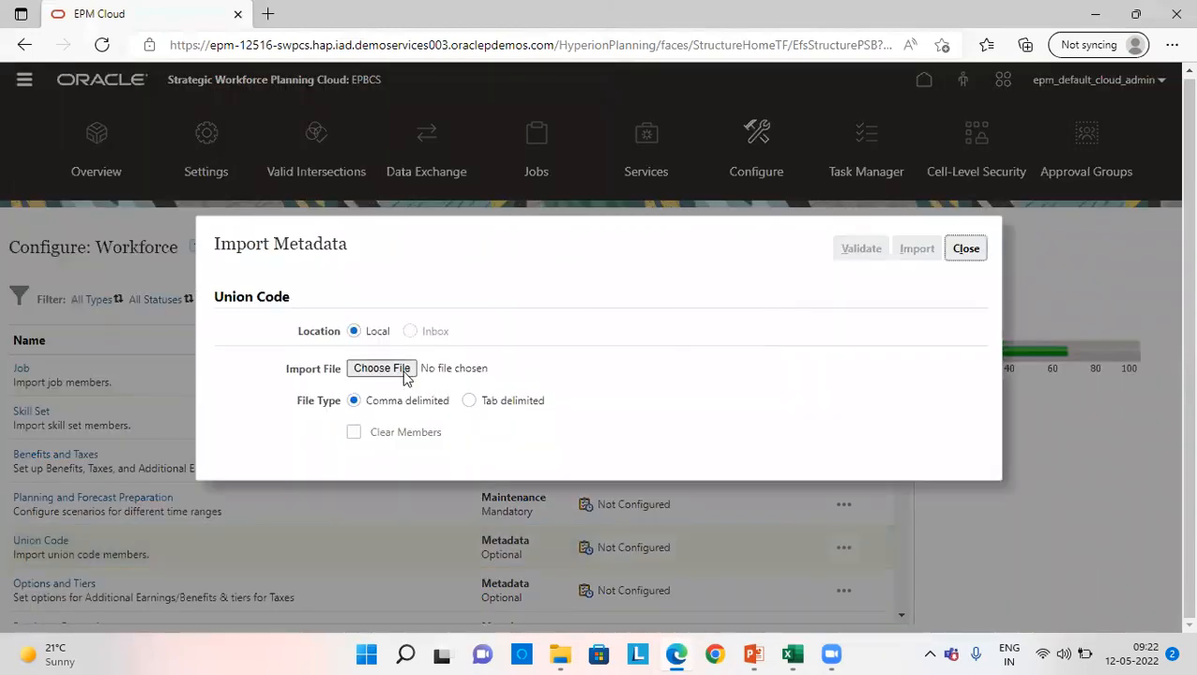
left_click(405, 370)
scroll(286, 305, "down", 1)
left_click(273, 323)
left_click(448, 393)
- Validate and import the Union Code metadata file without the database refresh option, and close the import dialog
left_click(860, 249)
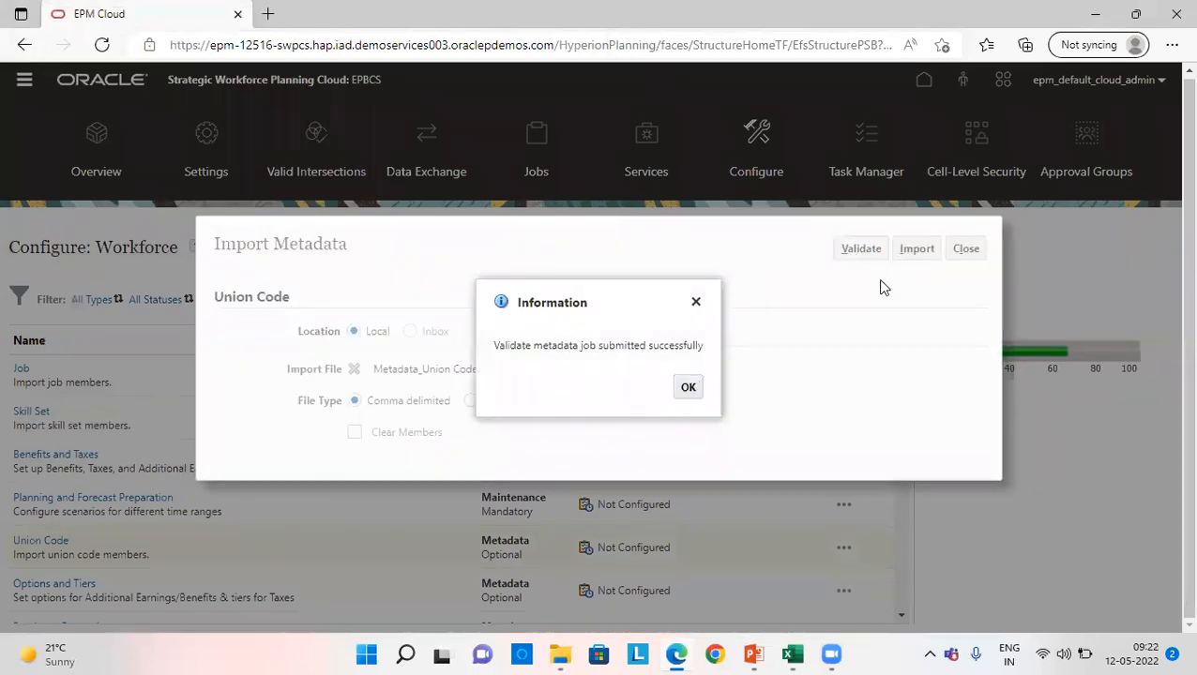
left_click(689, 389)
left_click(916, 248)
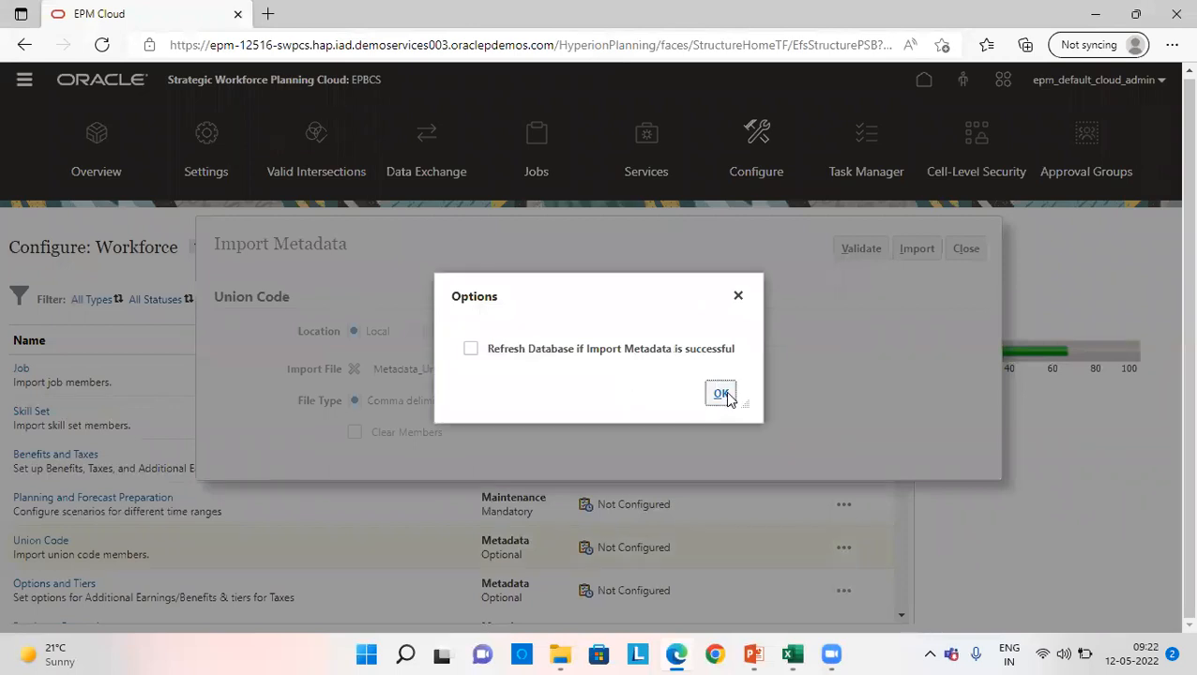
left_click(720, 397)
left_click(688, 388)
left_click(965, 250)
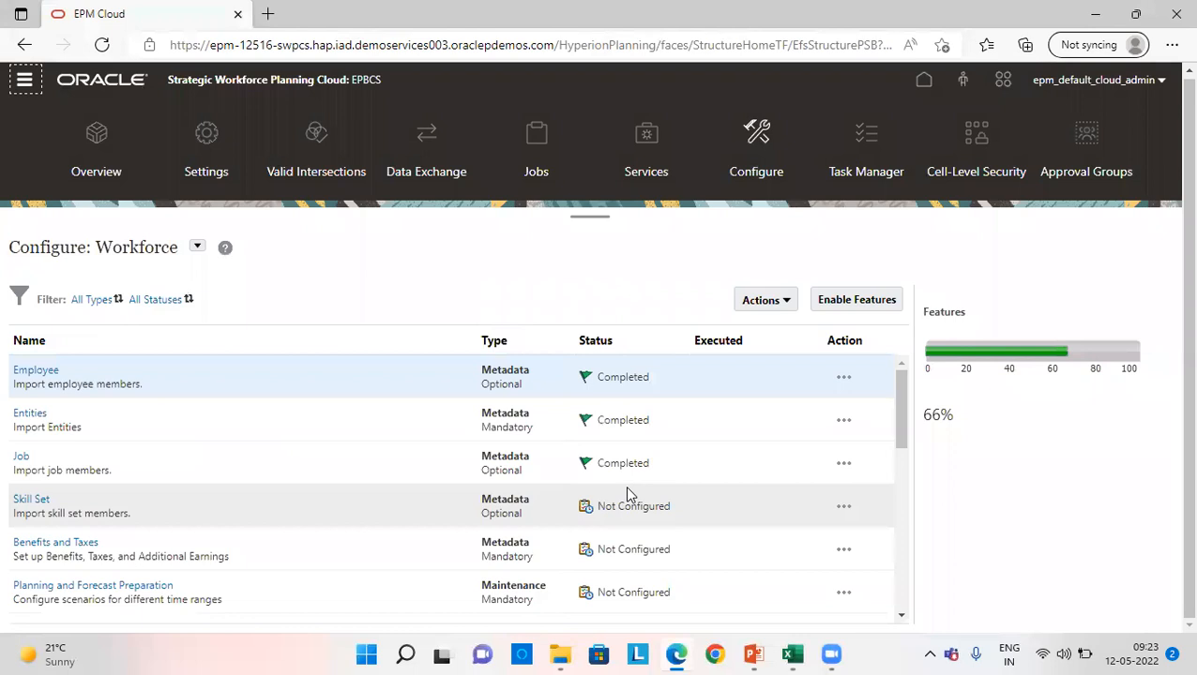
- Launch the Component metadata import and choose the local file ExportedMetadata_Component from the WORKFORCE folder
scroll(627, 483, "down", 2)
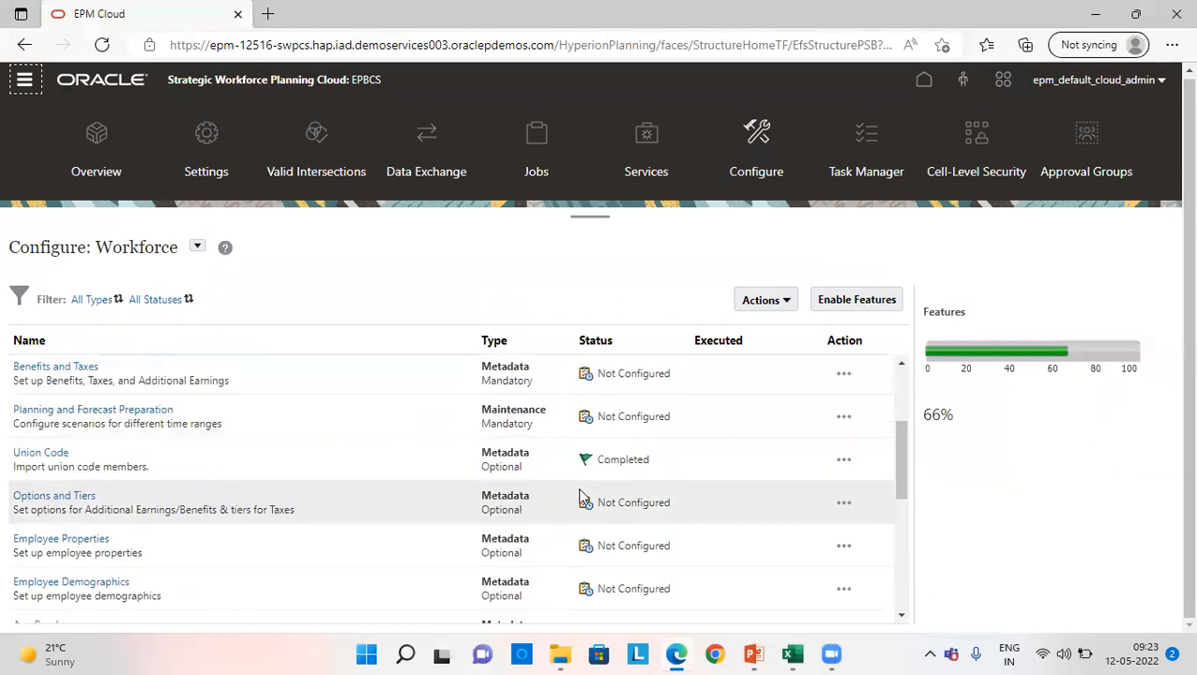
scroll(384, 541, "down", 1)
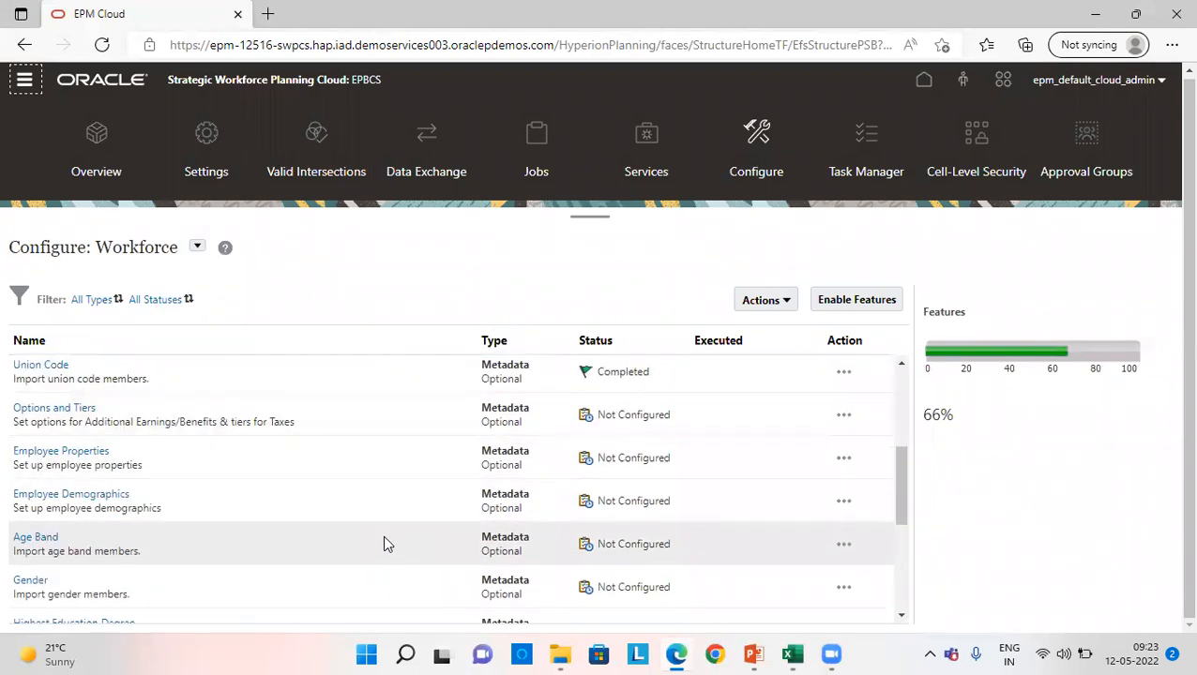
scroll(383, 542, "down", 3)
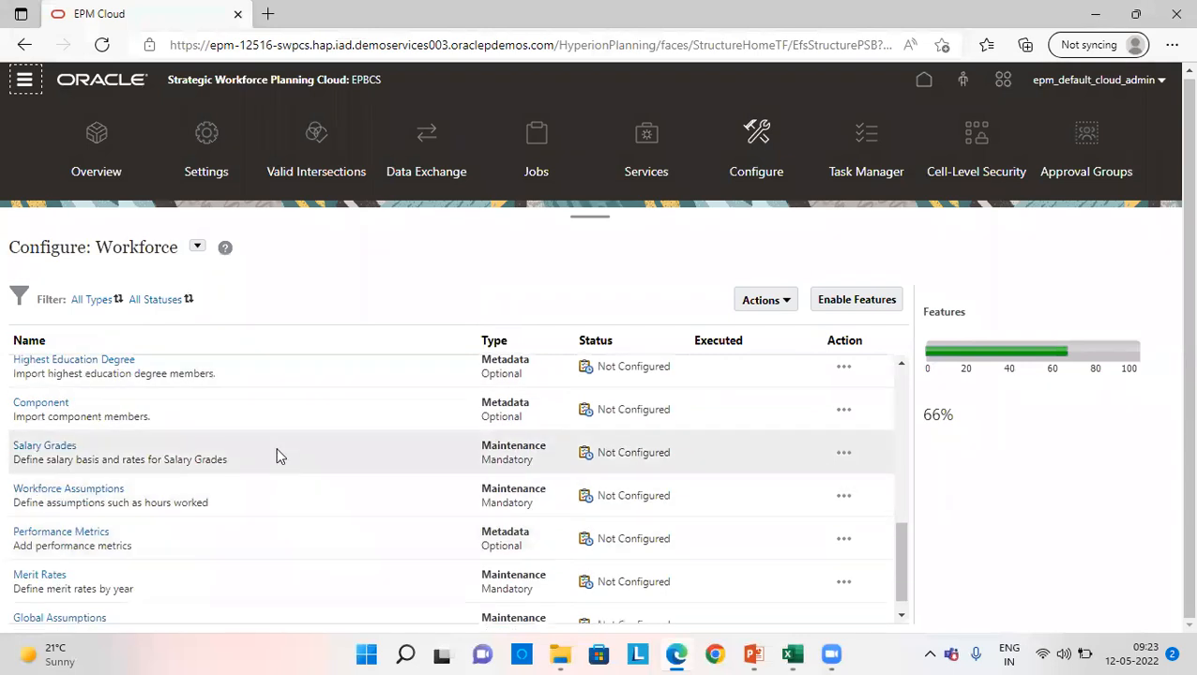
left_click(843, 409)
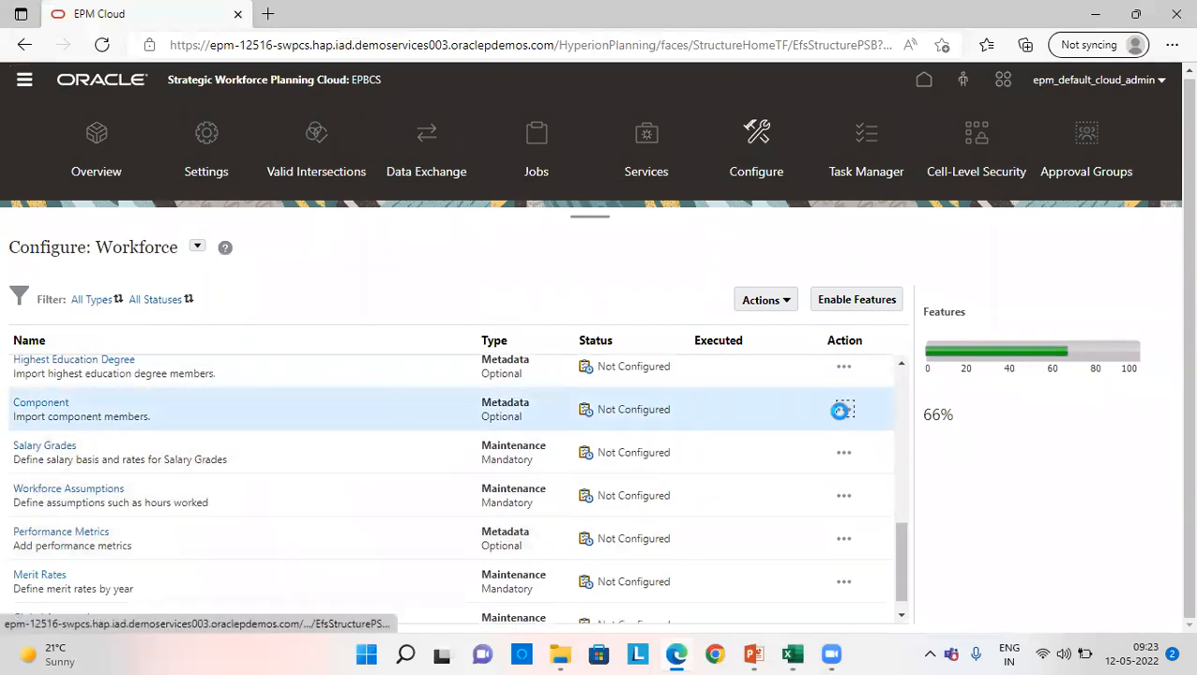
left_click(882, 415)
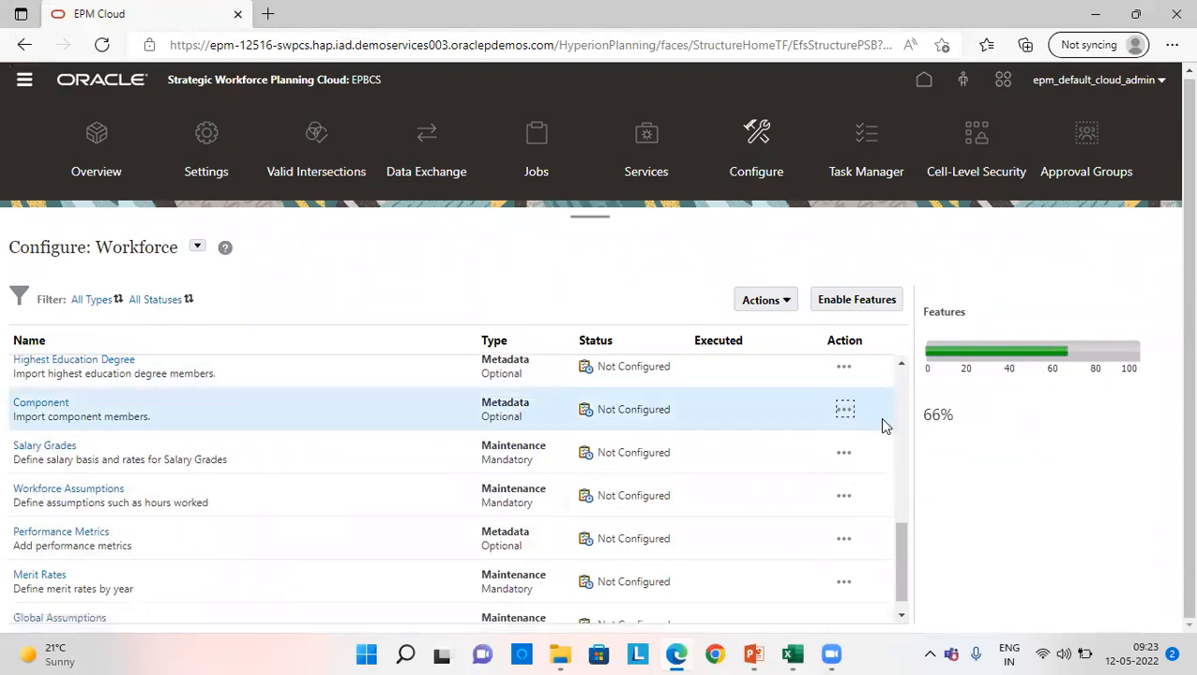
left_click(372, 373)
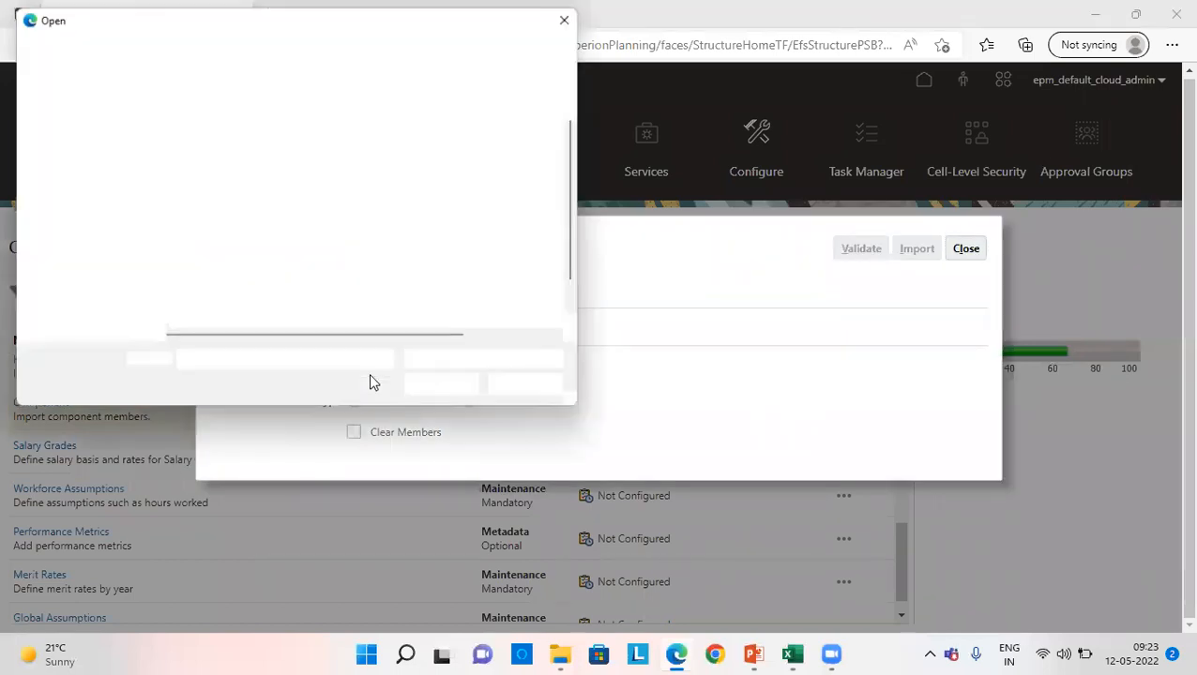
scroll(281, 202, "down", 1)
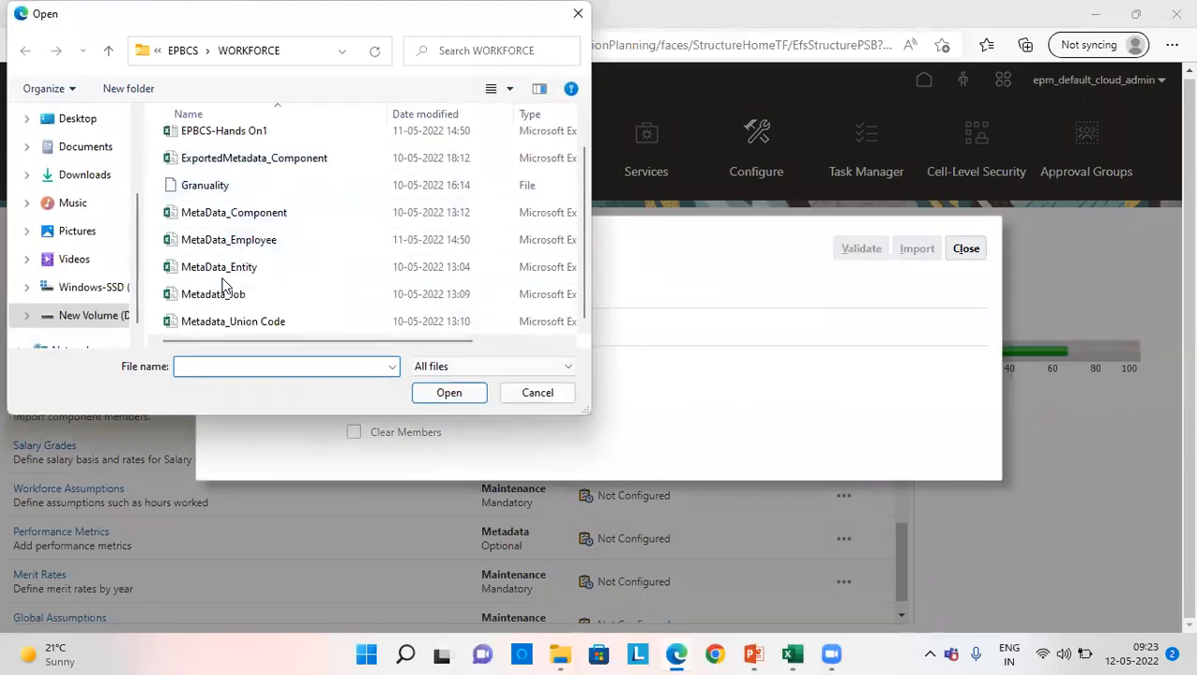
scroll(271, 202, "up", 1)
left_click(272, 197)
left_click(445, 395)
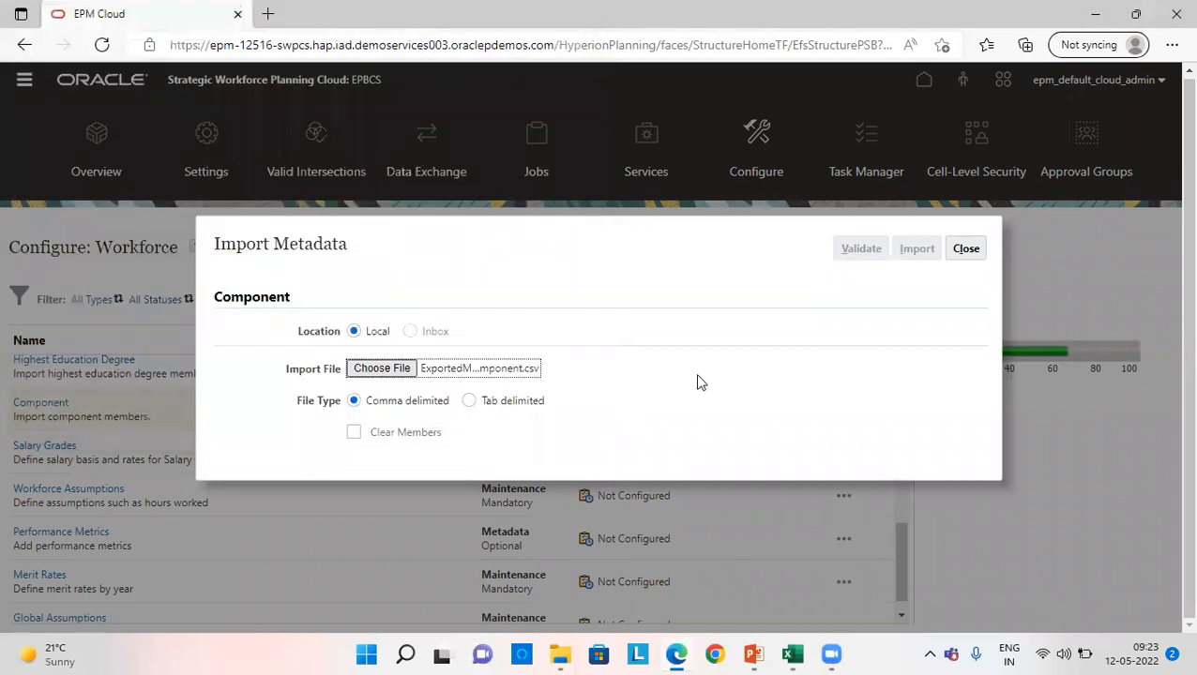
- Validate and import the Component metadata file, leaving the database refresh option off, and close the import dialog
left_click(872, 251)
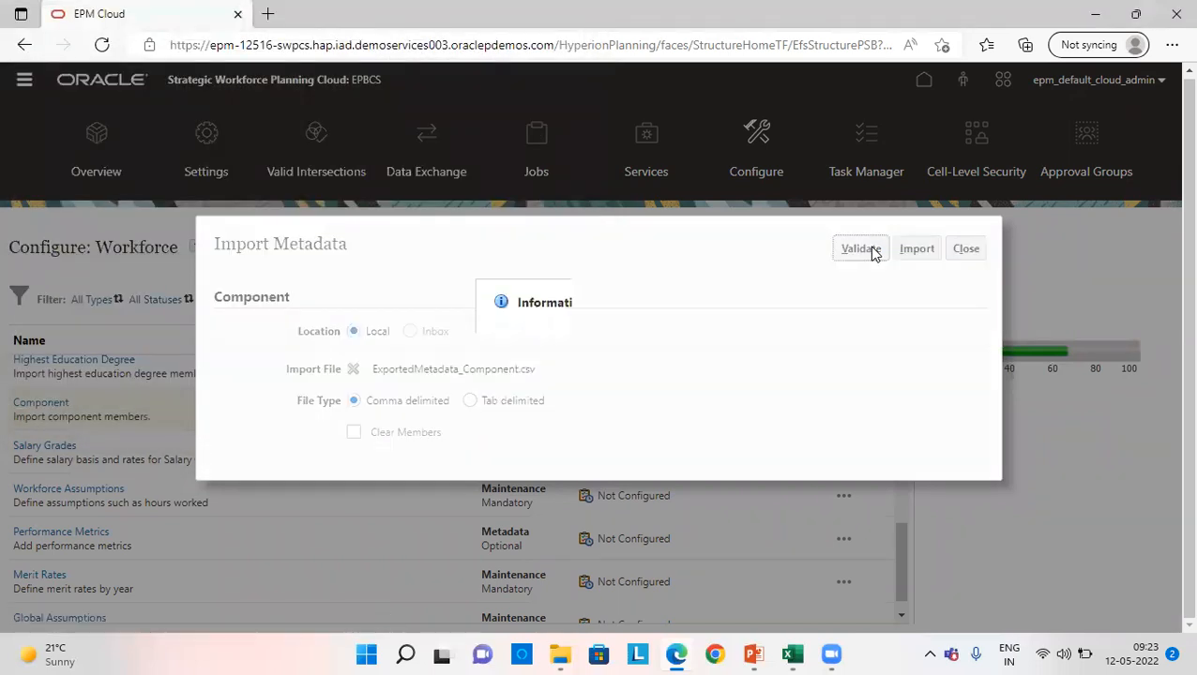
left_click(688, 386)
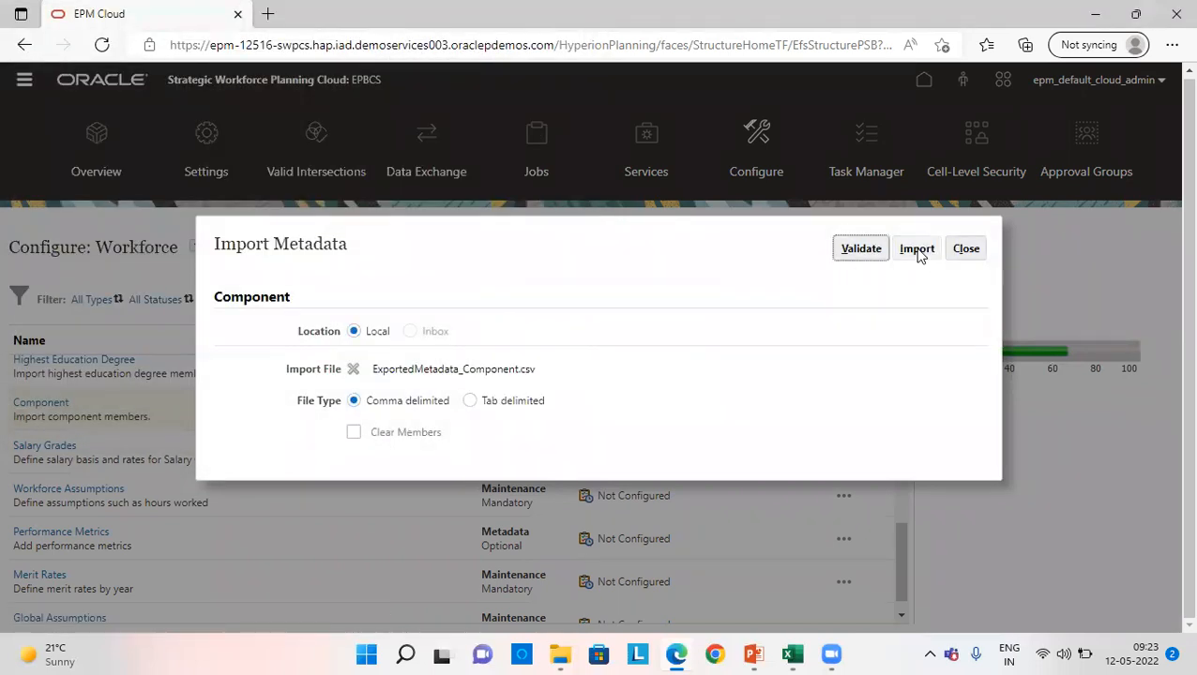
left_click(917, 251)
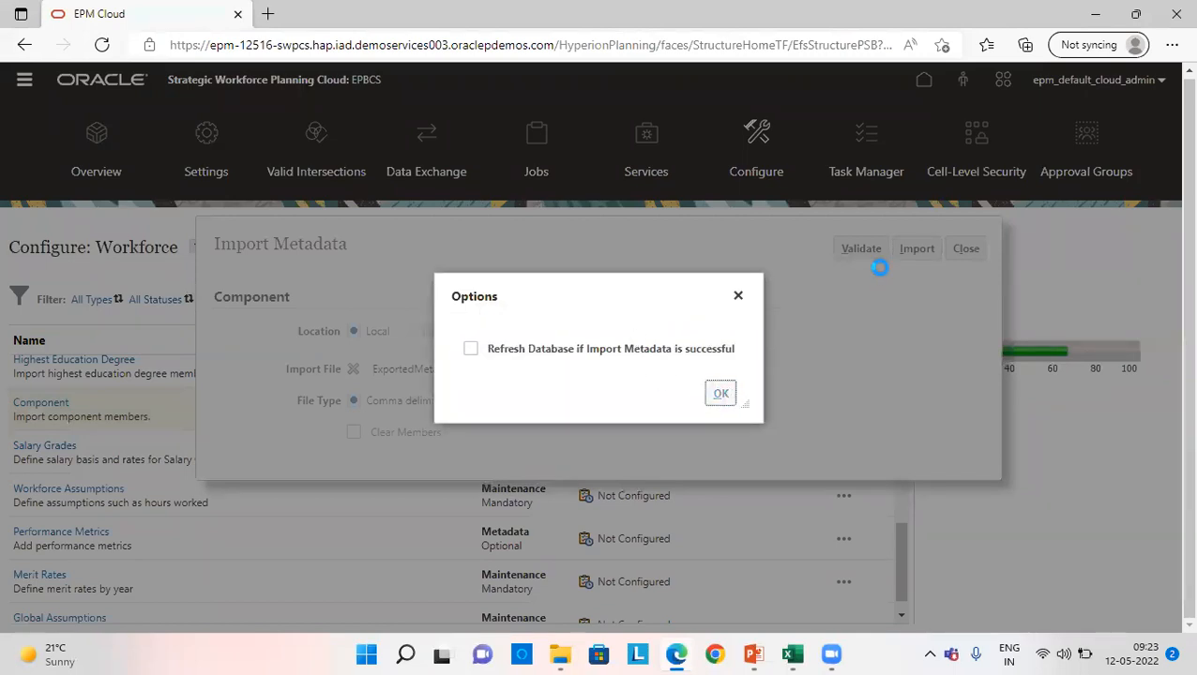
key("Return")
left_click(683, 384)
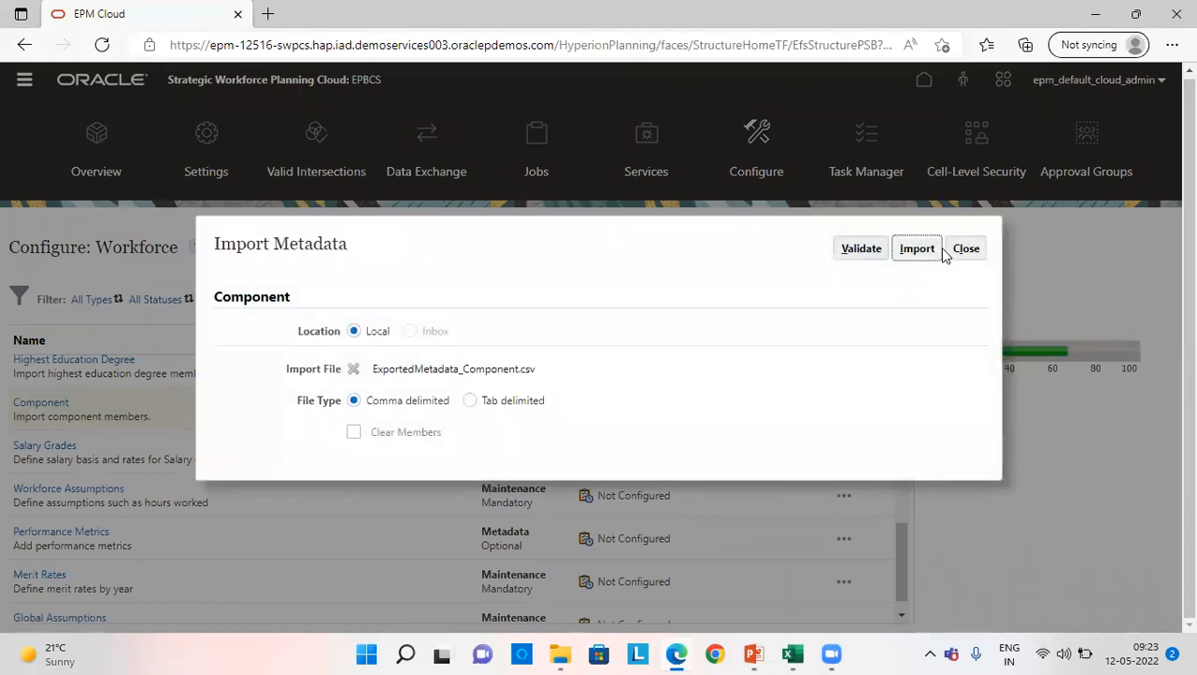
left_click(964, 249)
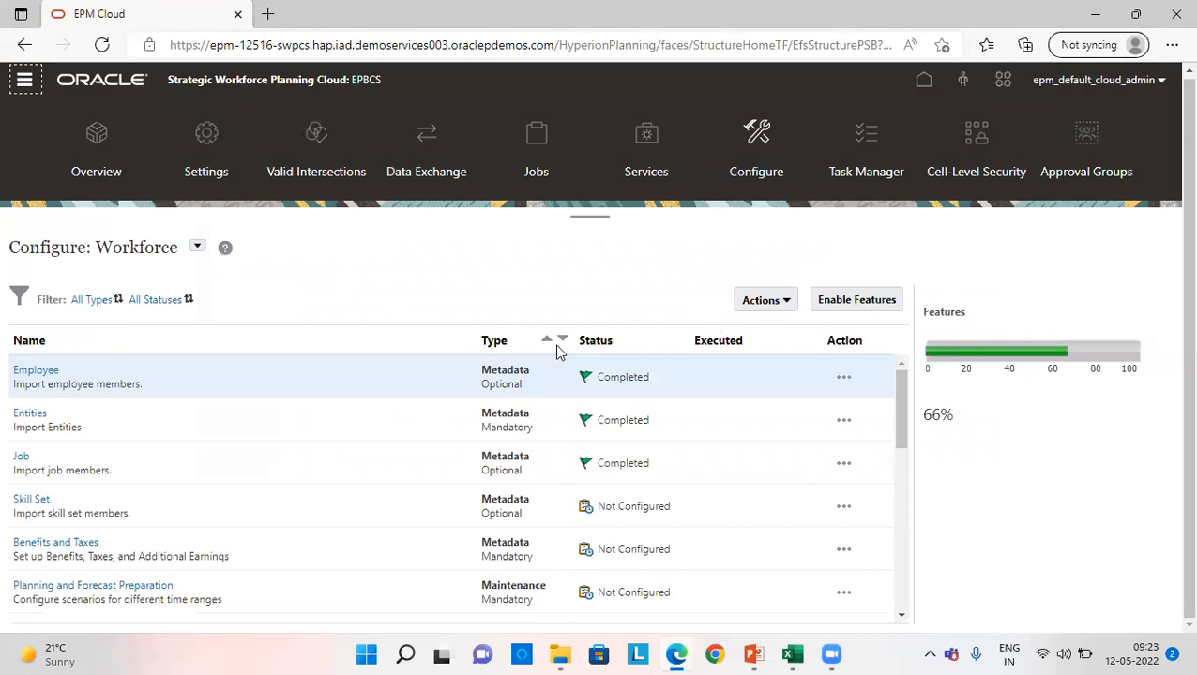
- Leave the Workforce configuration for the application home page and open the user variables settings
scroll(114, 531, "down", 4)
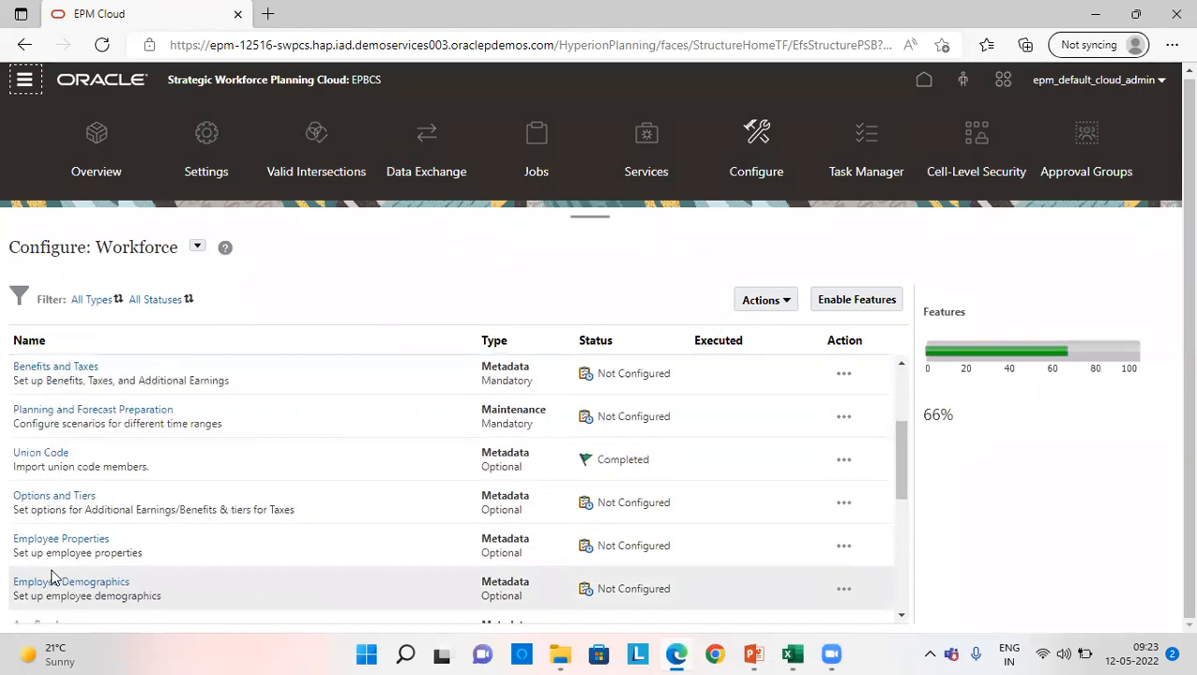
scroll(91, 530, "down", 3)
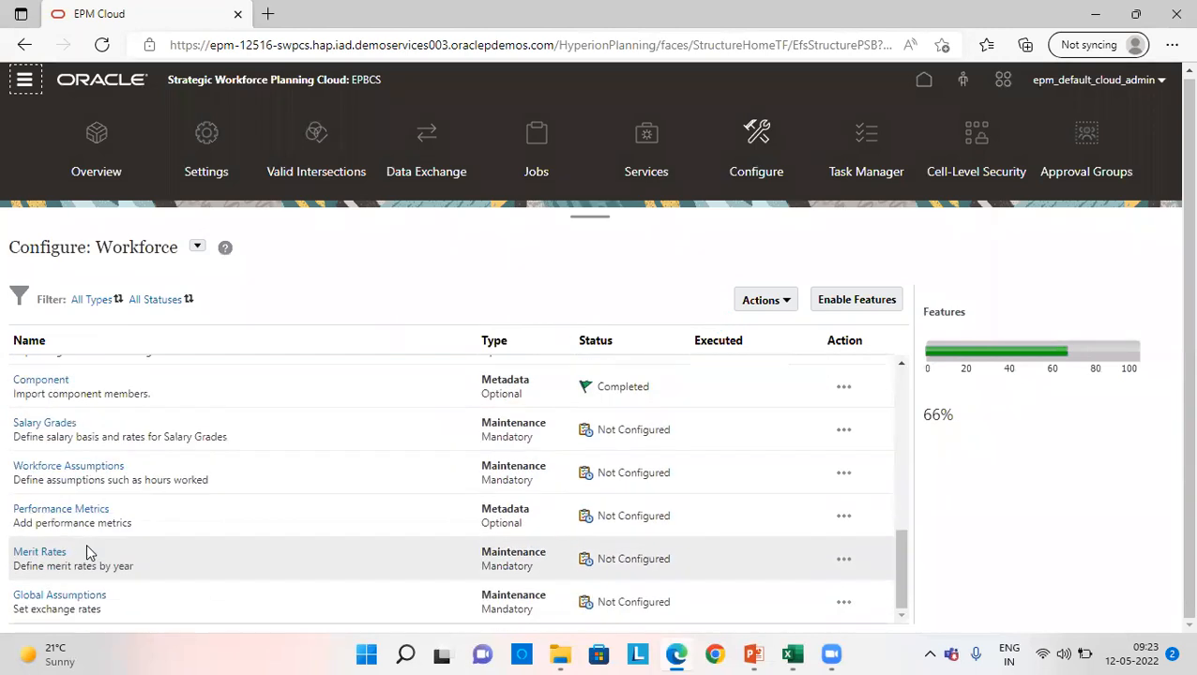
scroll(202, 466, "up", 3)
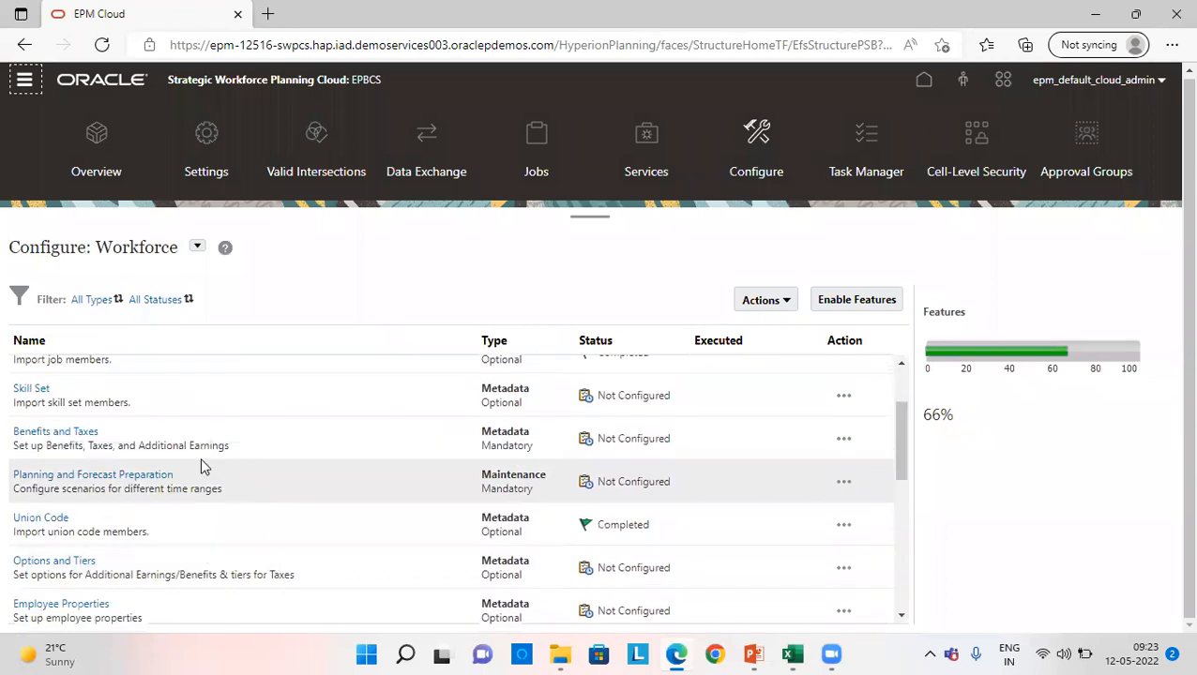
scroll(200, 462, "up", 2)
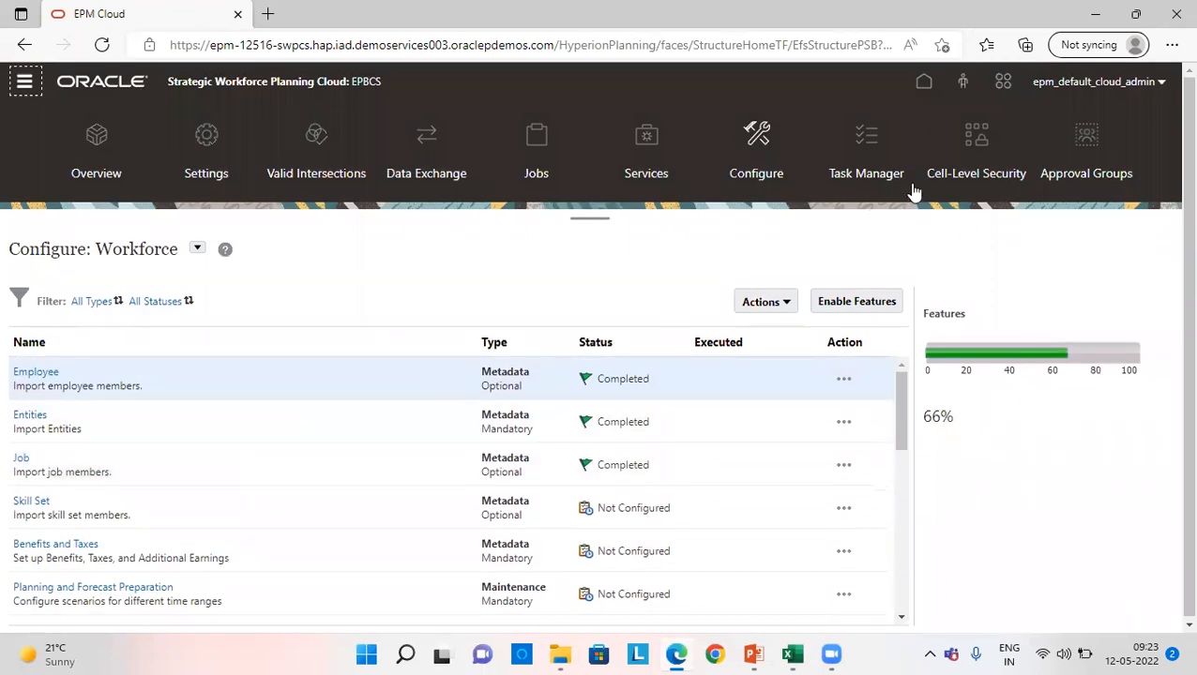
left_click(922, 87)
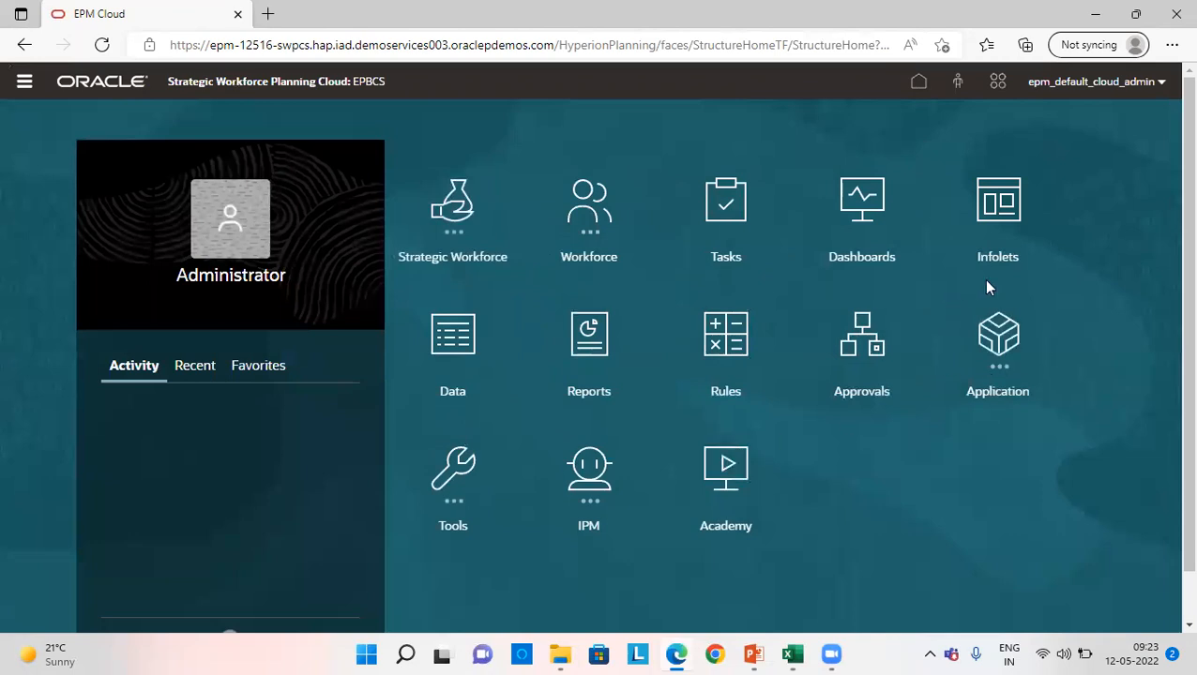
left_click(468, 483)
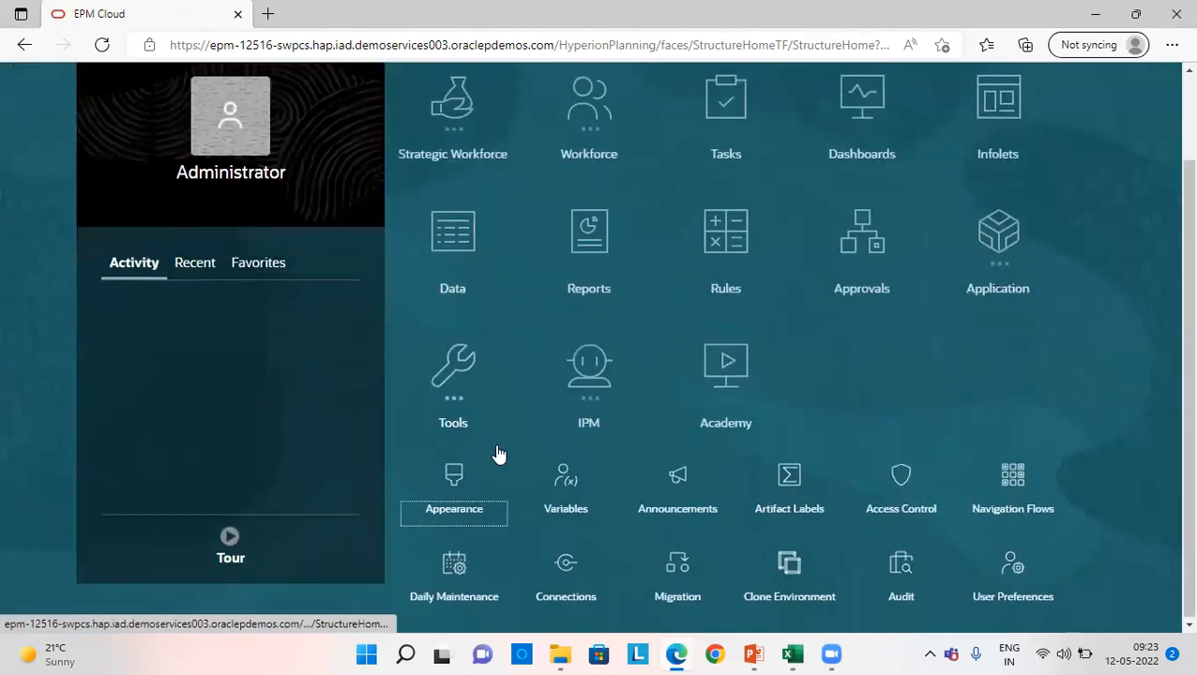
left_click(566, 494)
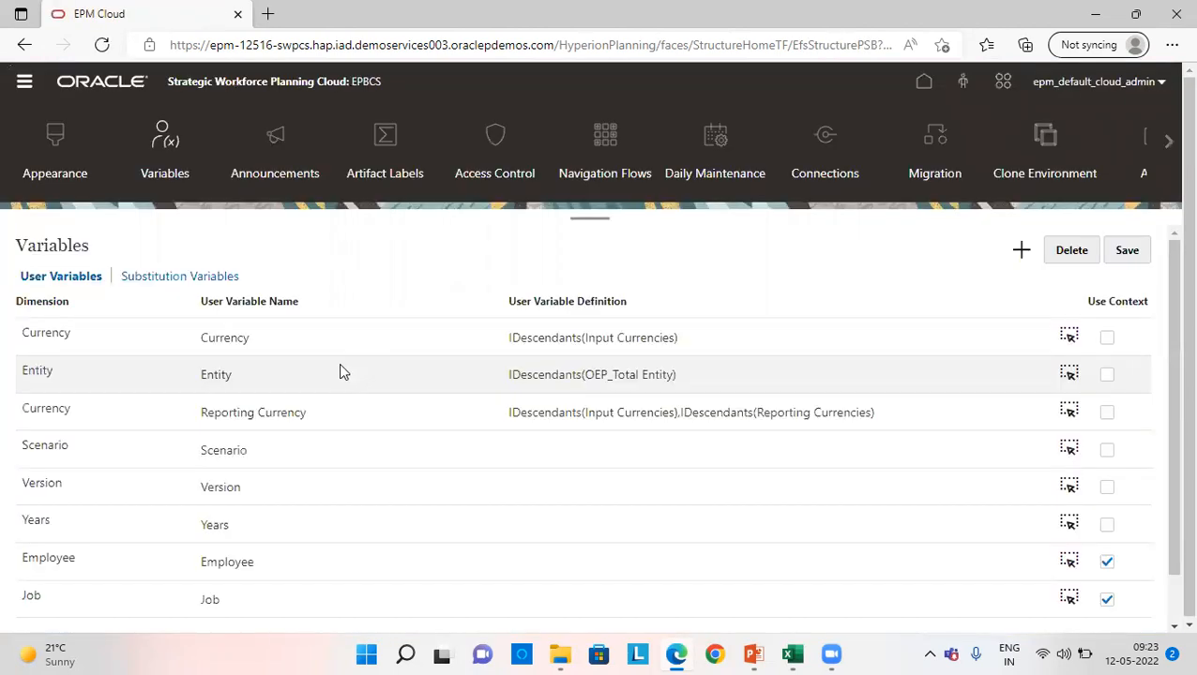
- Define the Scenario user variable as IDescendants(OEP_Scenarios) and accept the member selection
left_click(1069, 449)
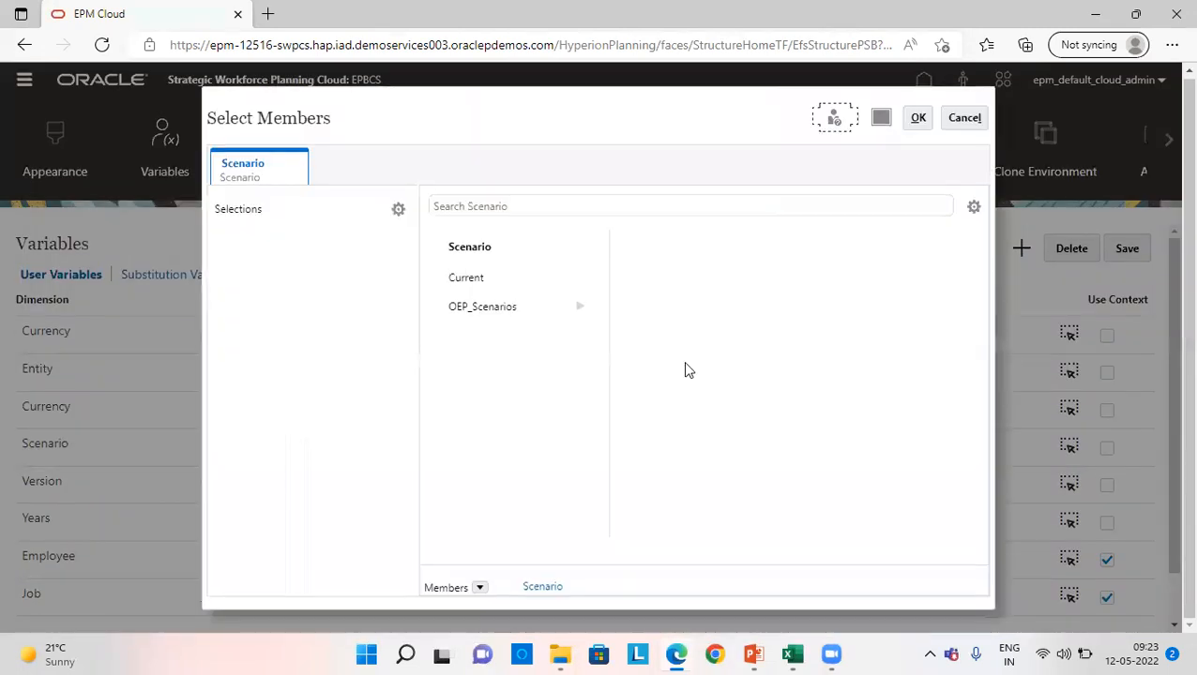
left_click(557, 312)
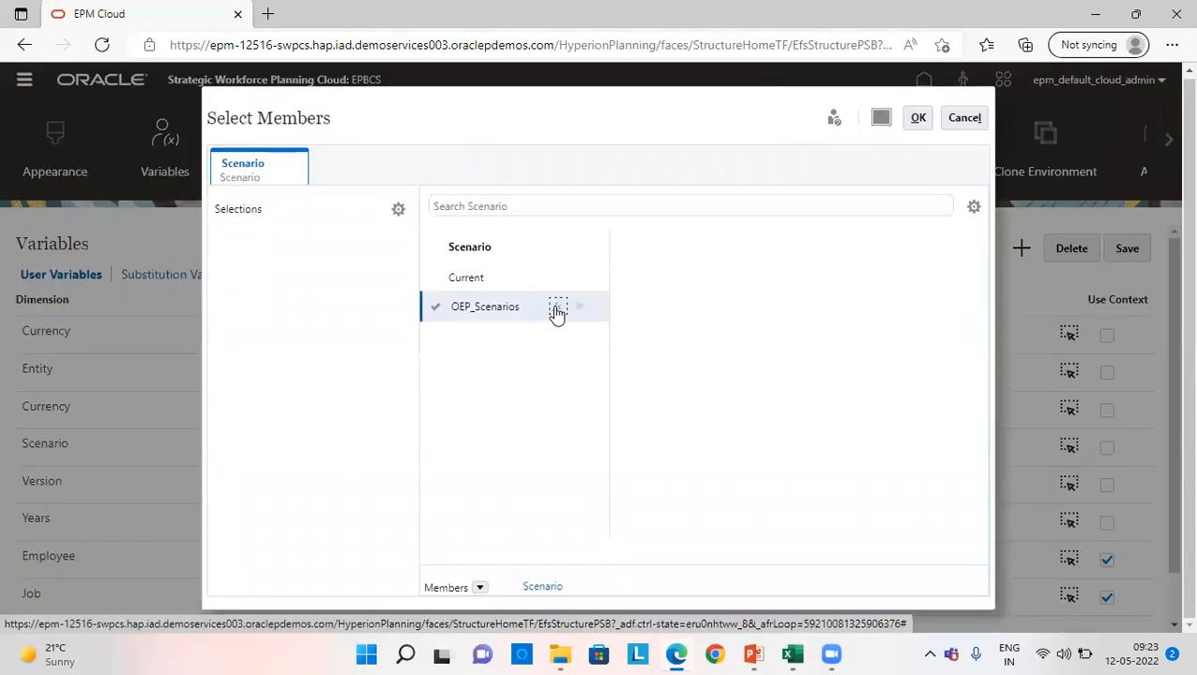
left_click(557, 312)
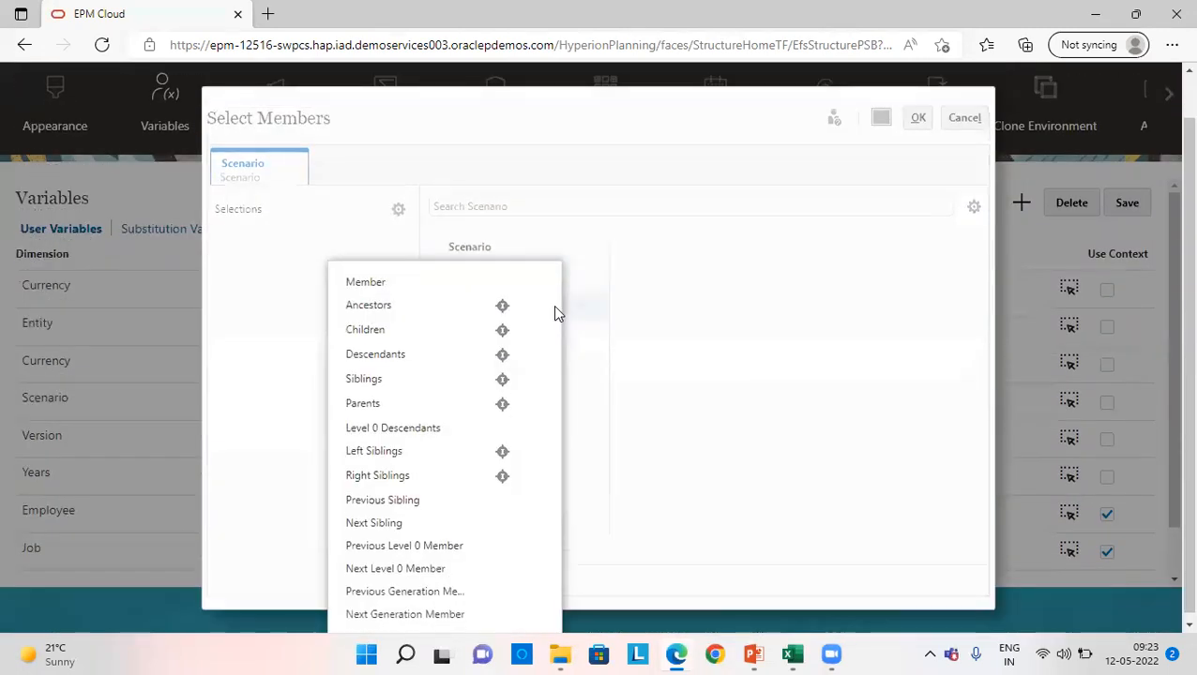
left_click(502, 355)
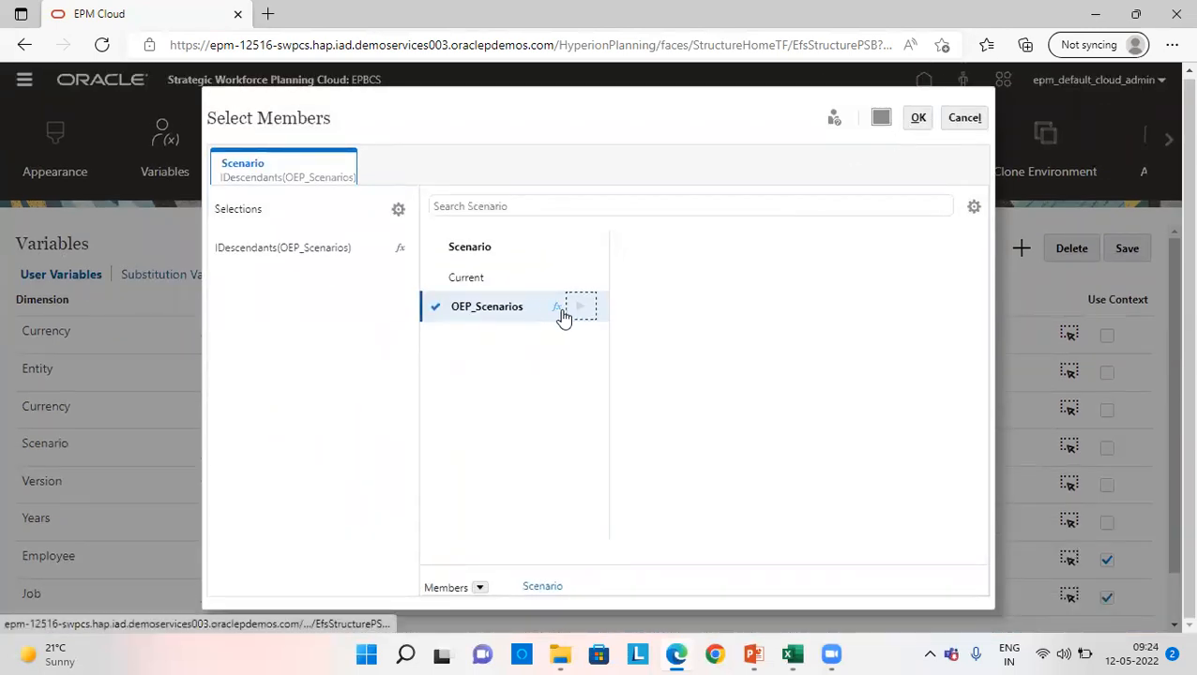
left_click(558, 312)
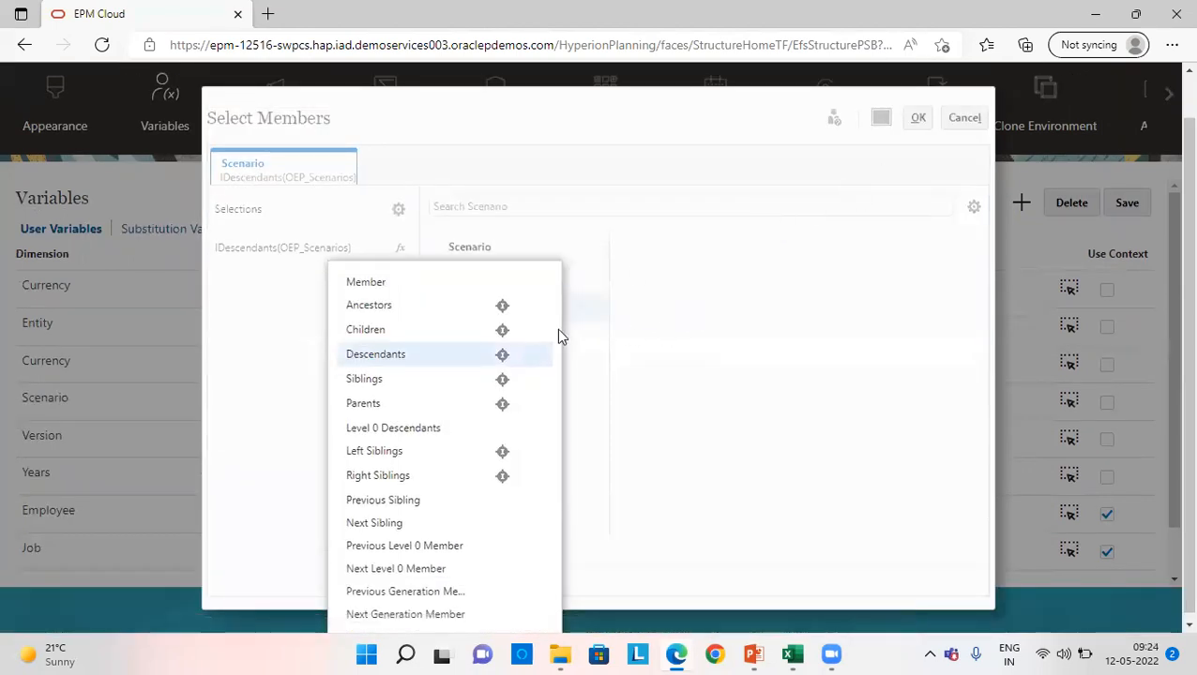
left_click(503, 354)
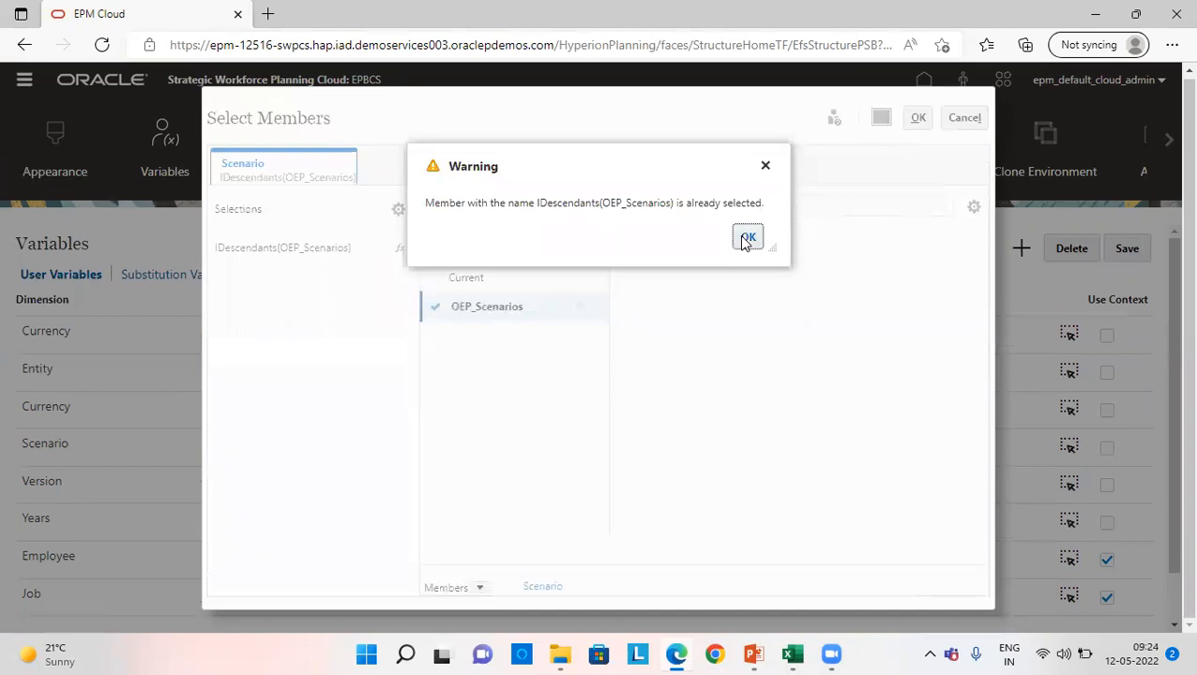
left_click(748, 237)
left_click(917, 117)
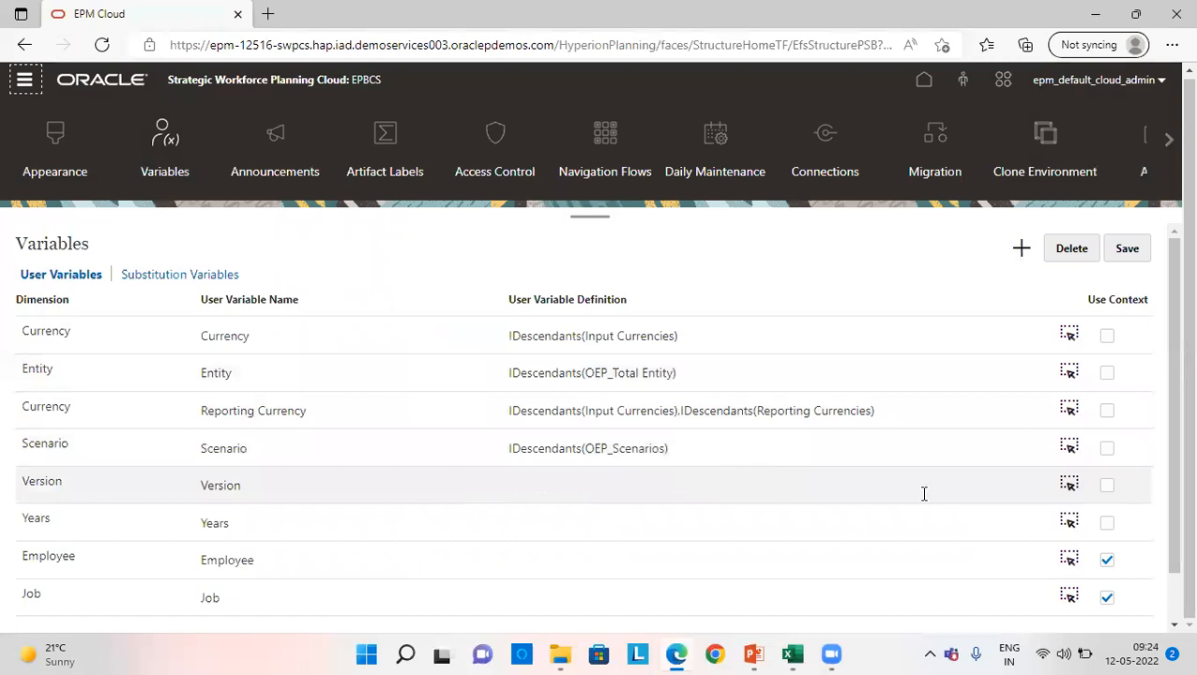
- Define the Version user variable as the inclusive descendants of OEP_Versions
left_click(1069, 483)
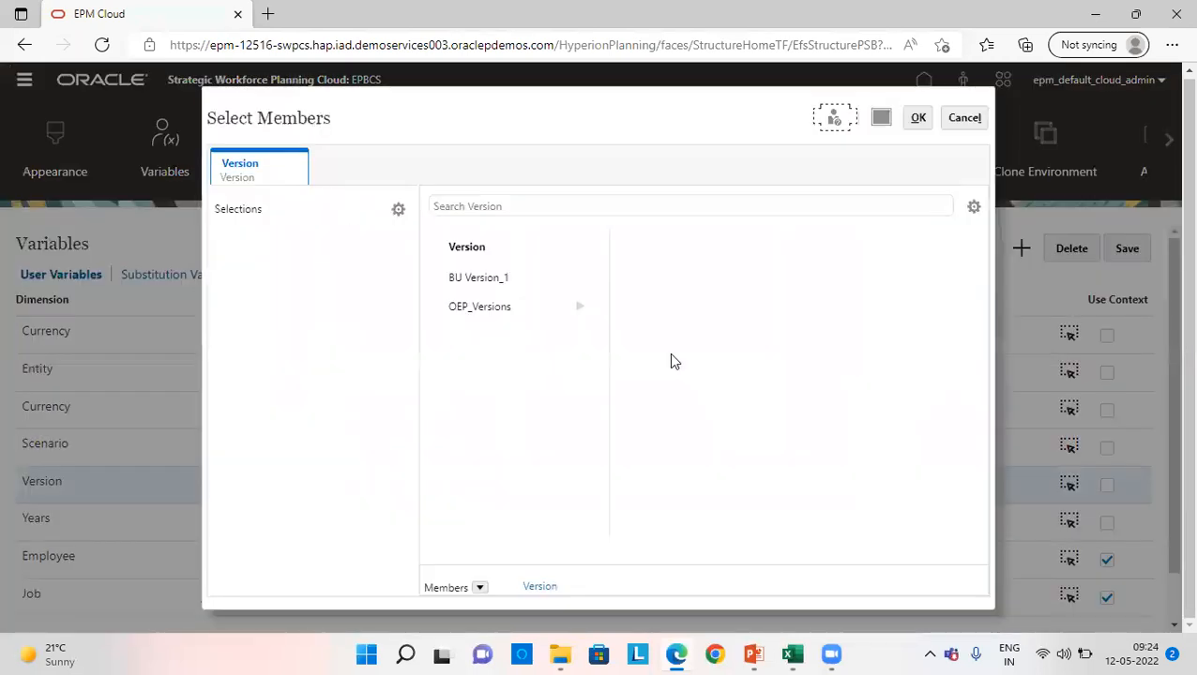
left_click(559, 309)
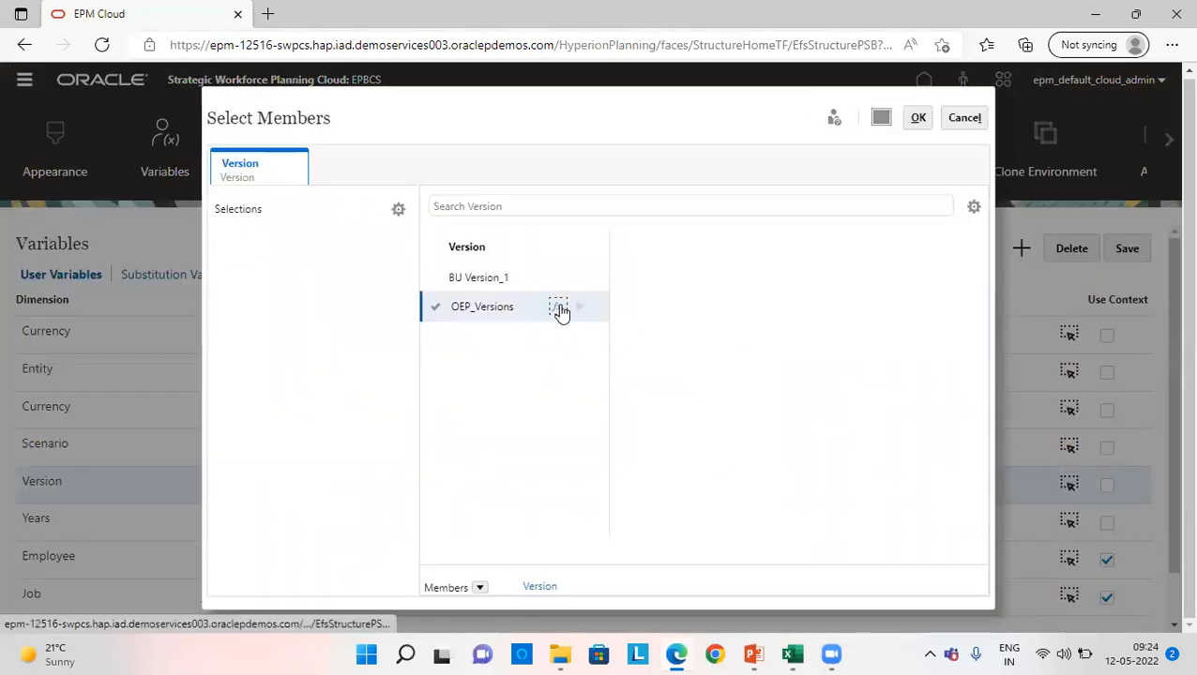
left_click(560, 311)
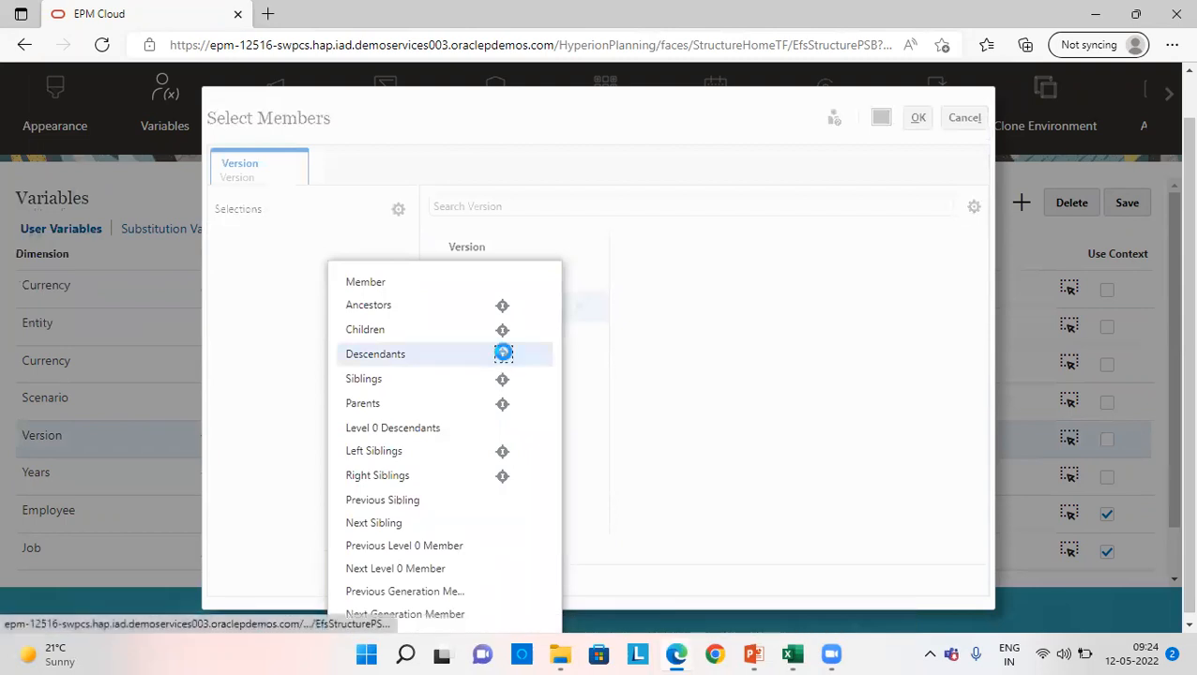
left_click(503, 355)
left_click(915, 118)
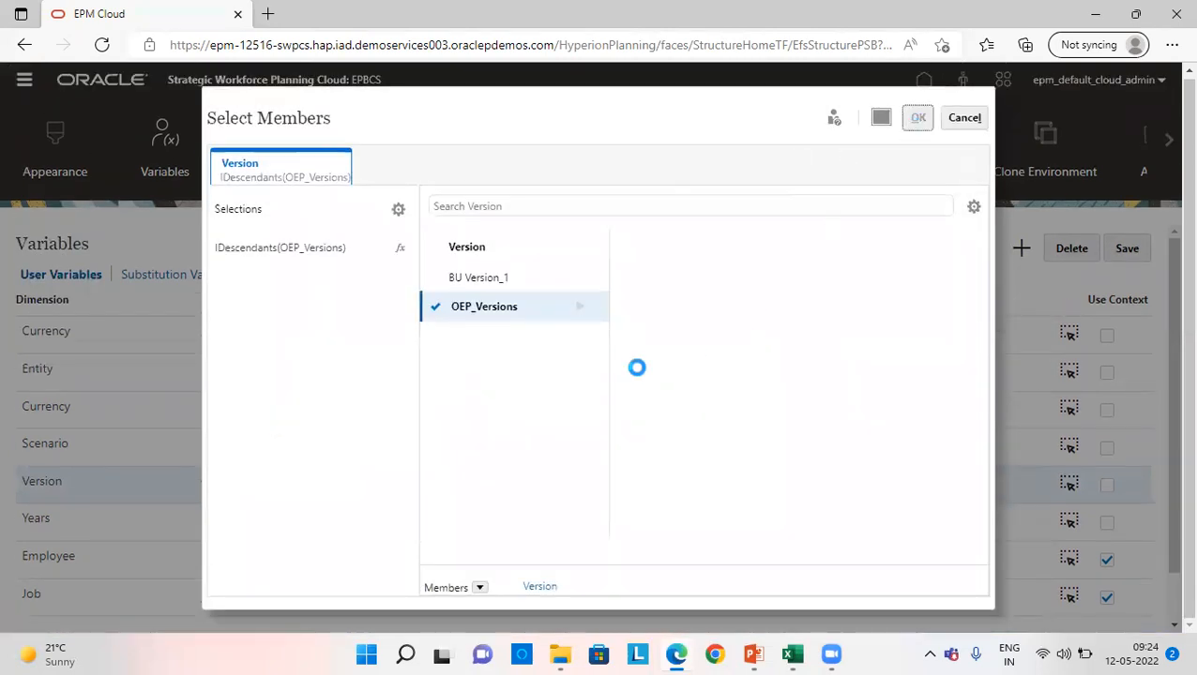
- Define the Years user variable as the inclusive descendants of All Years
left_click(607, 521)
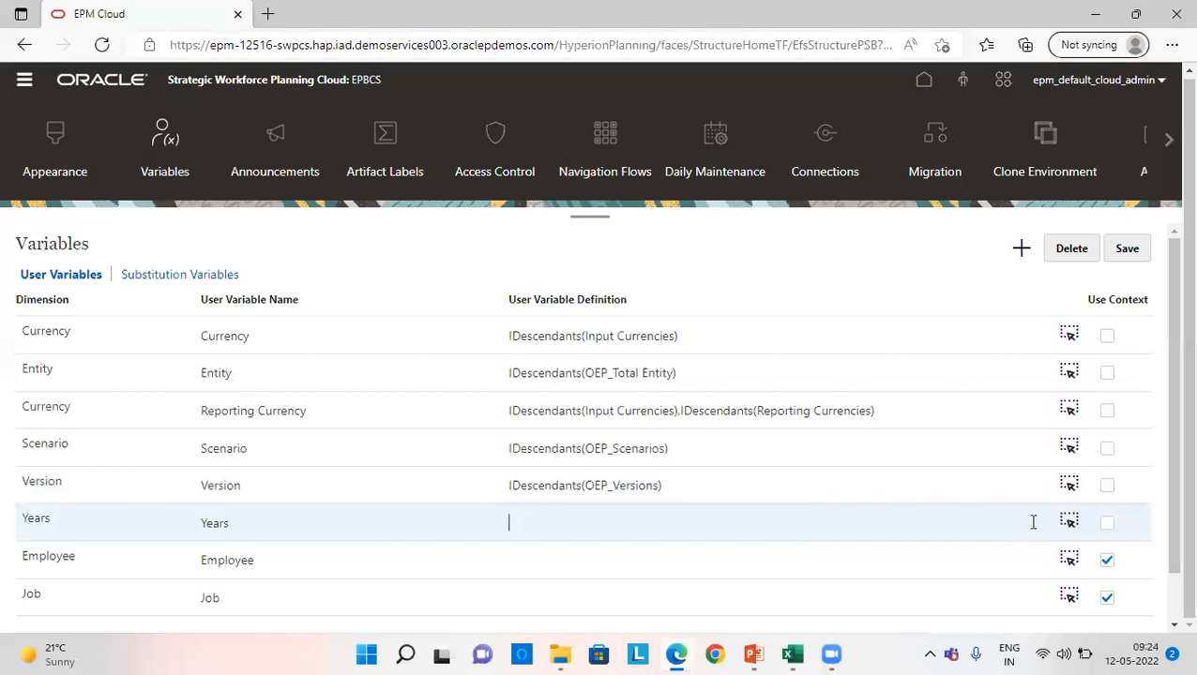
left_click(1068, 522)
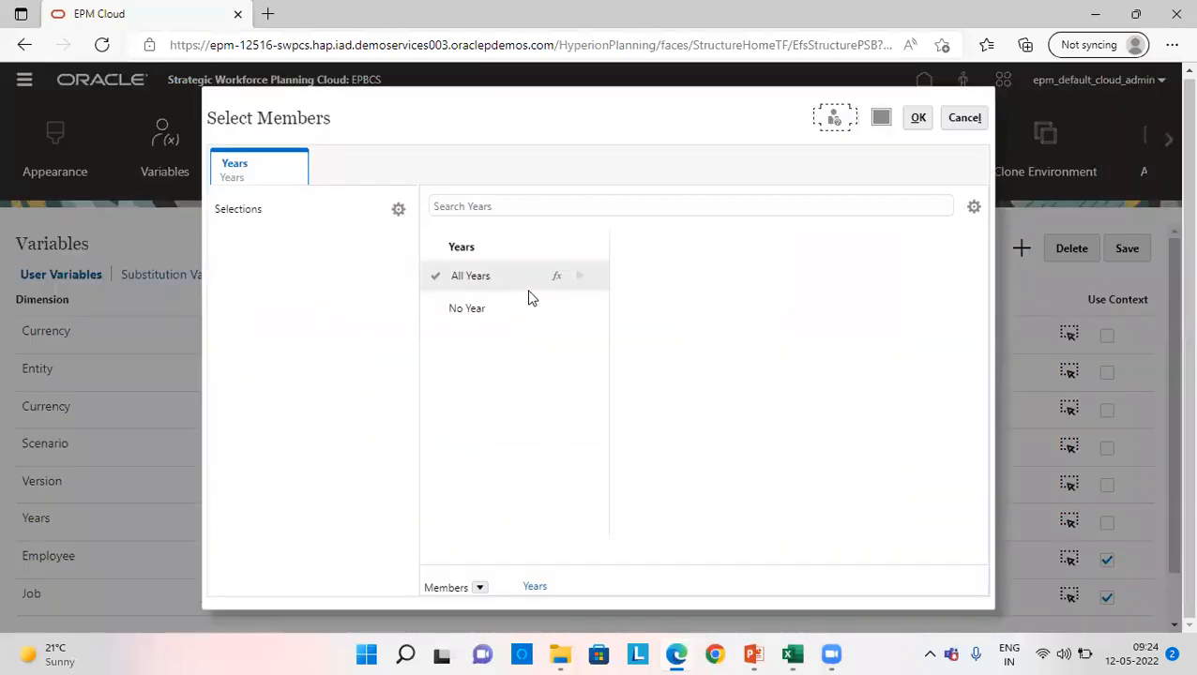
left_click(556, 281)
left_click(556, 280)
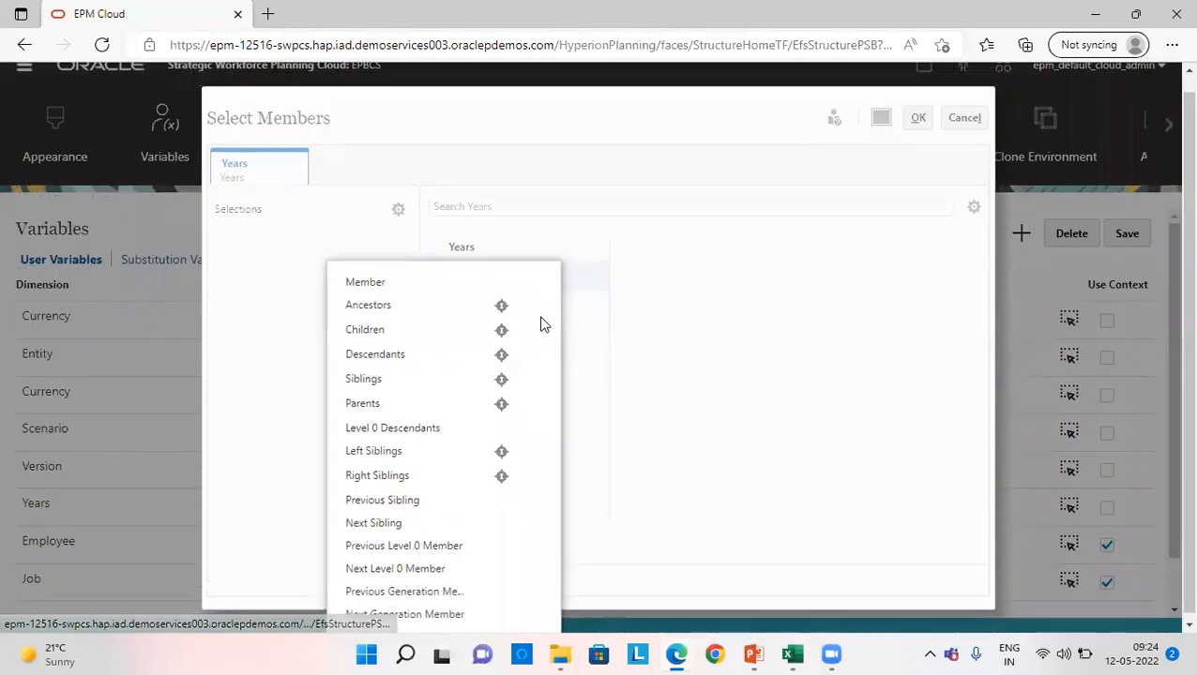
left_click(496, 353)
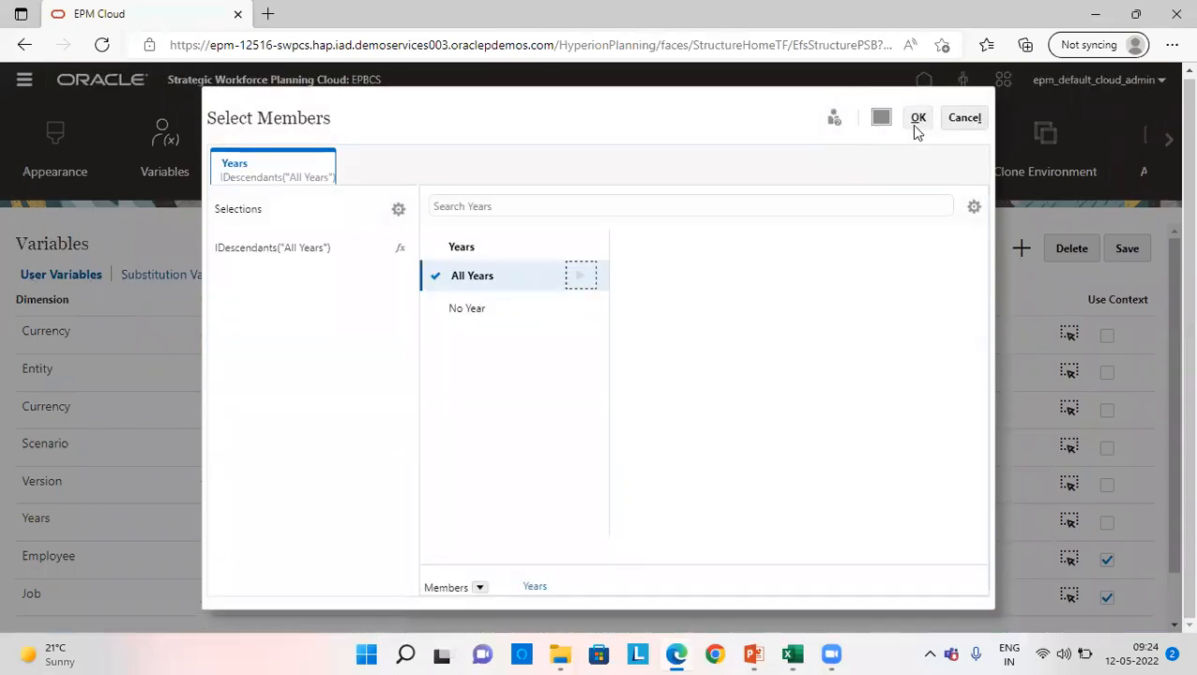
left_click(919, 116)
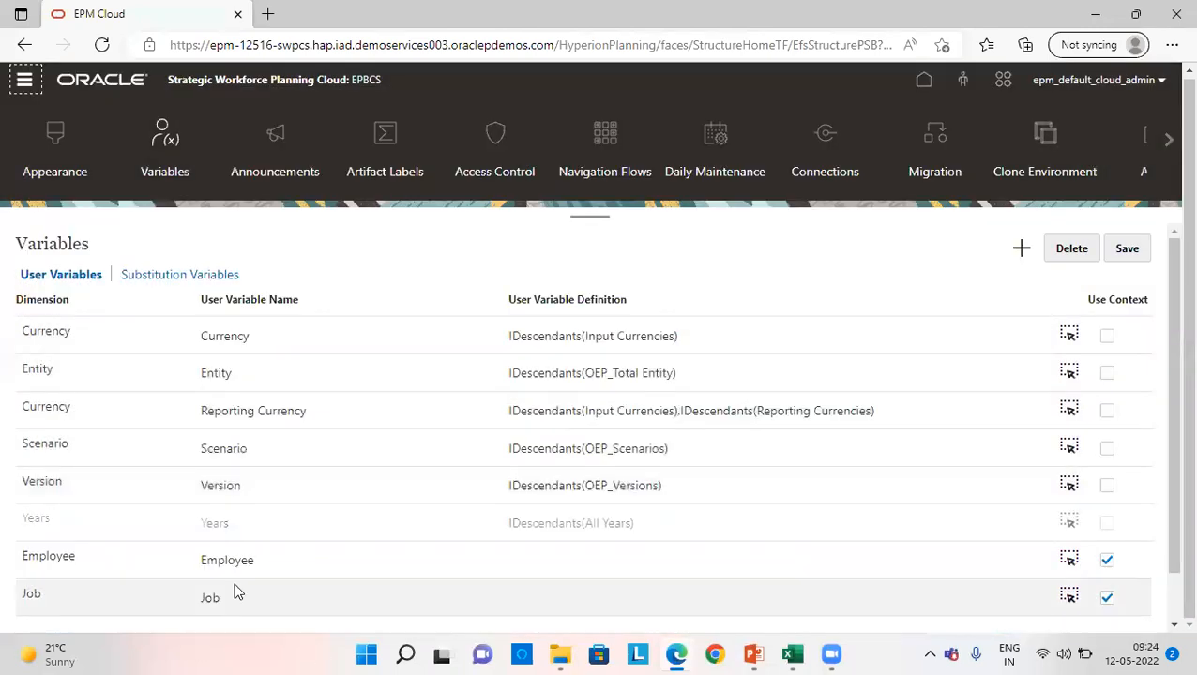
- Define the Employee user variable as the inclusive descendants of OWP_Total Employees
left_click(1069, 559)
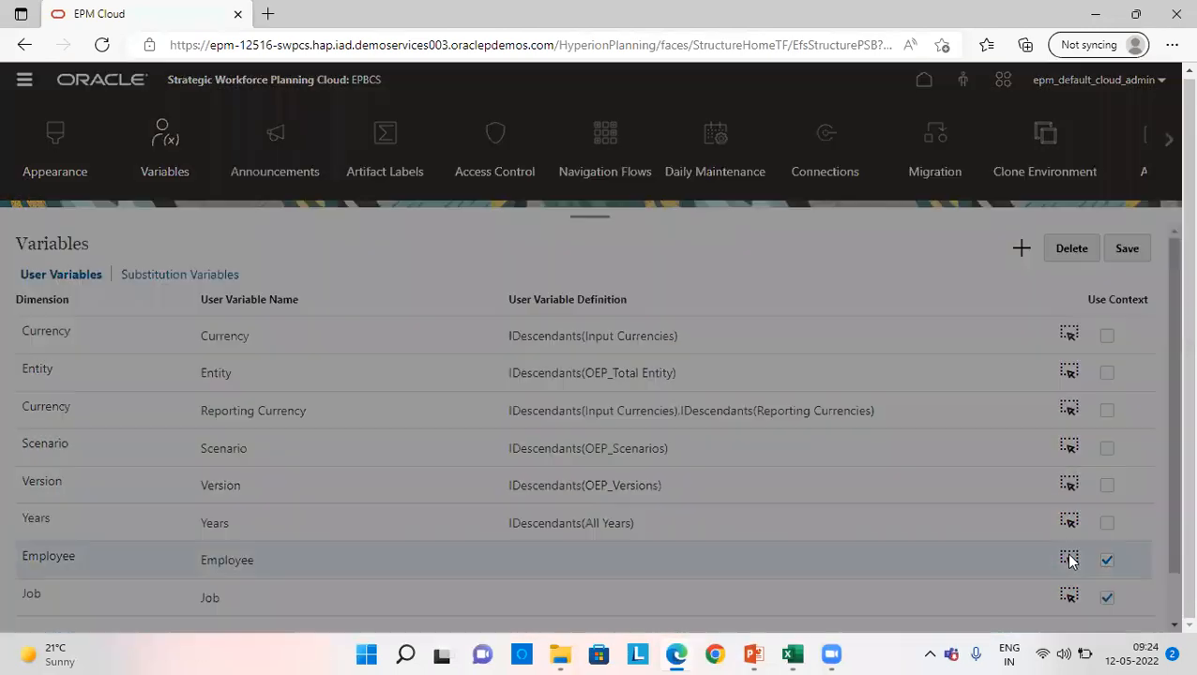
left_click(556, 278)
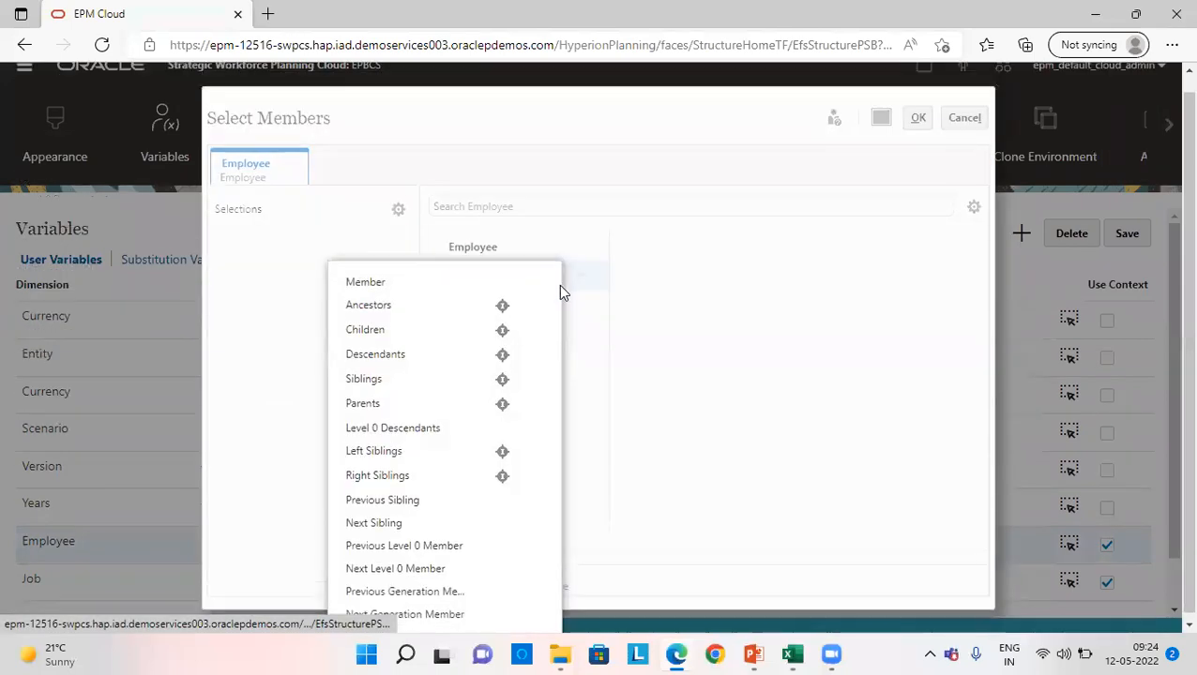
left_click(500, 350)
left_click(914, 133)
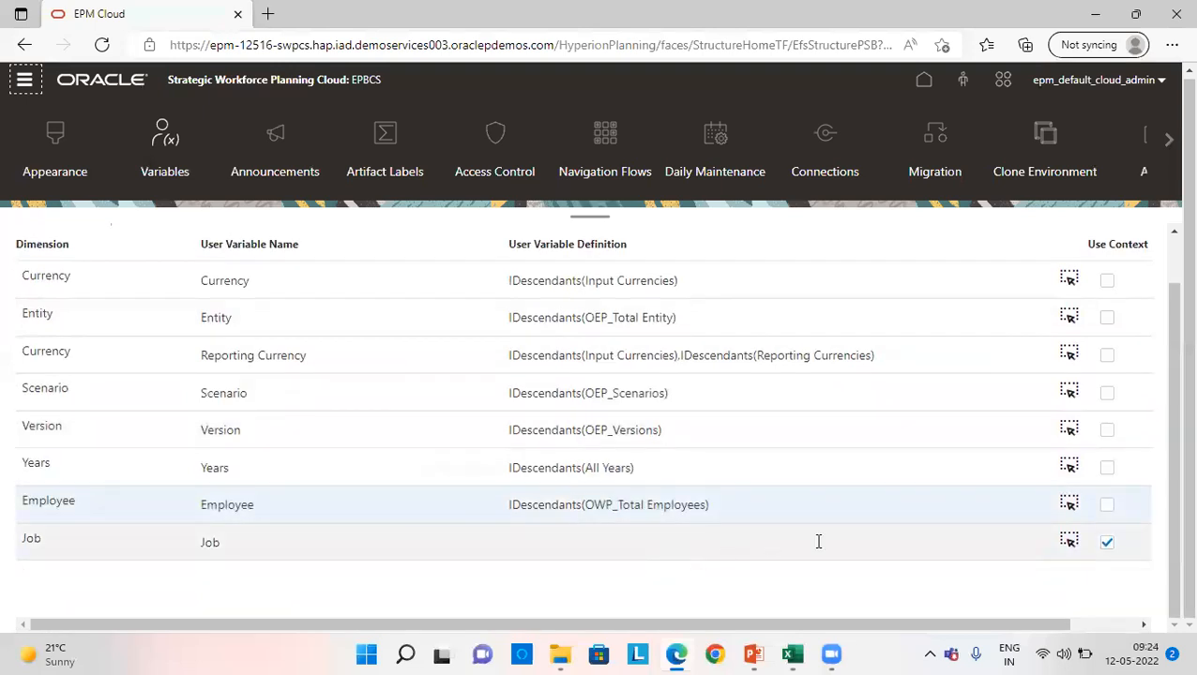
- Define the Job user variable as the inclusive descendants of OWP_Total Jobs and save the user variable definitions
left_click(1068, 543)
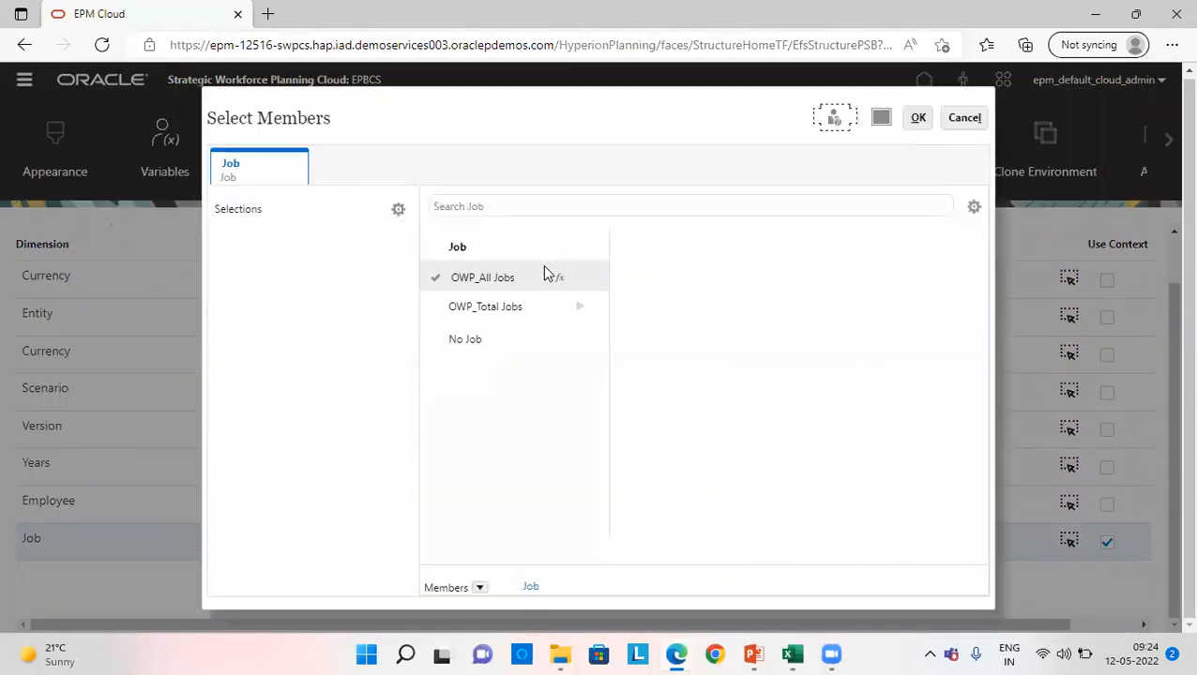
left_click(568, 305)
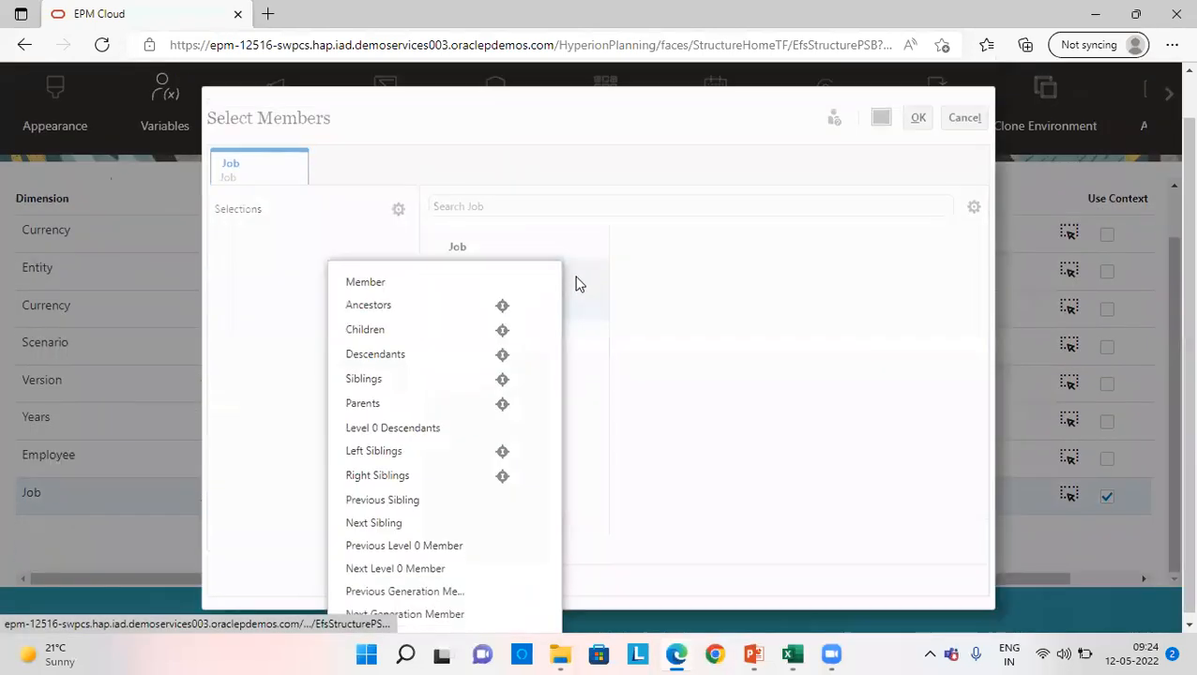
left_click(497, 353)
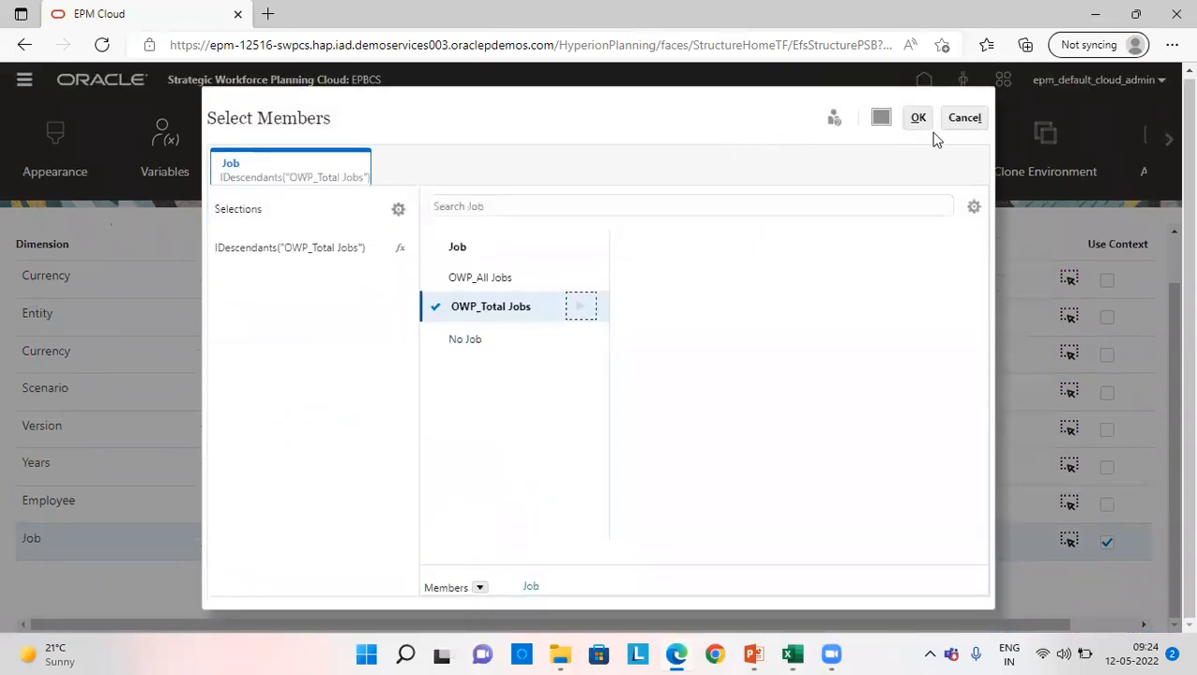
left_click(918, 119)
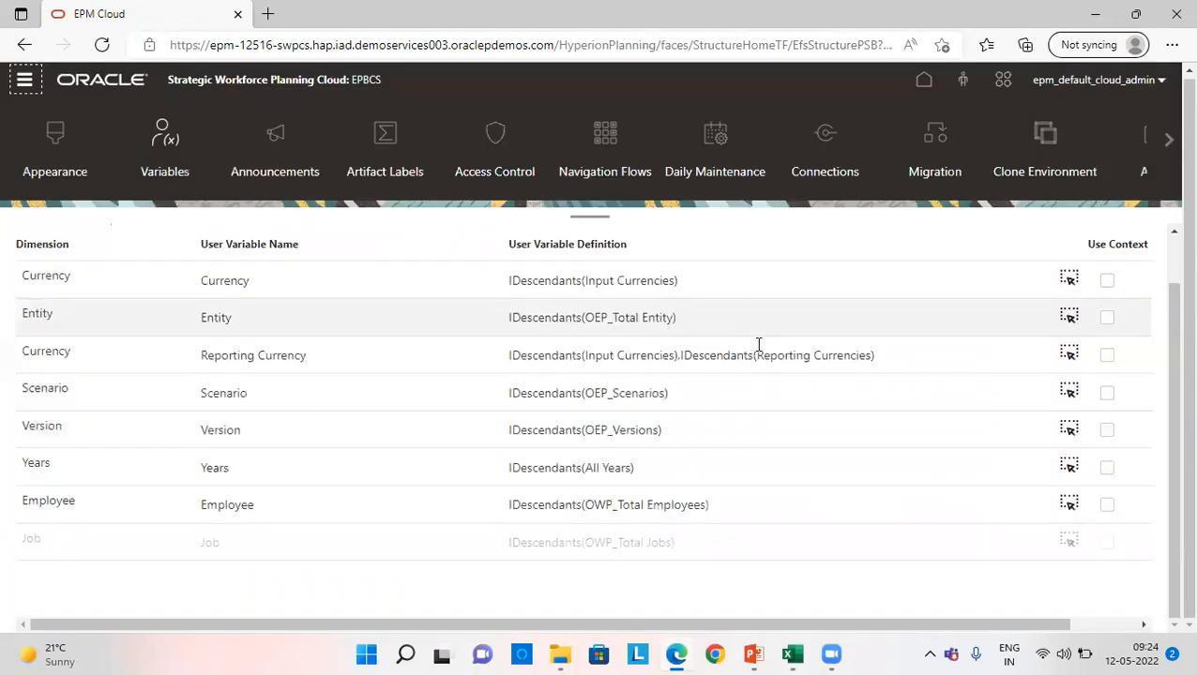
left_click(1113, 255)
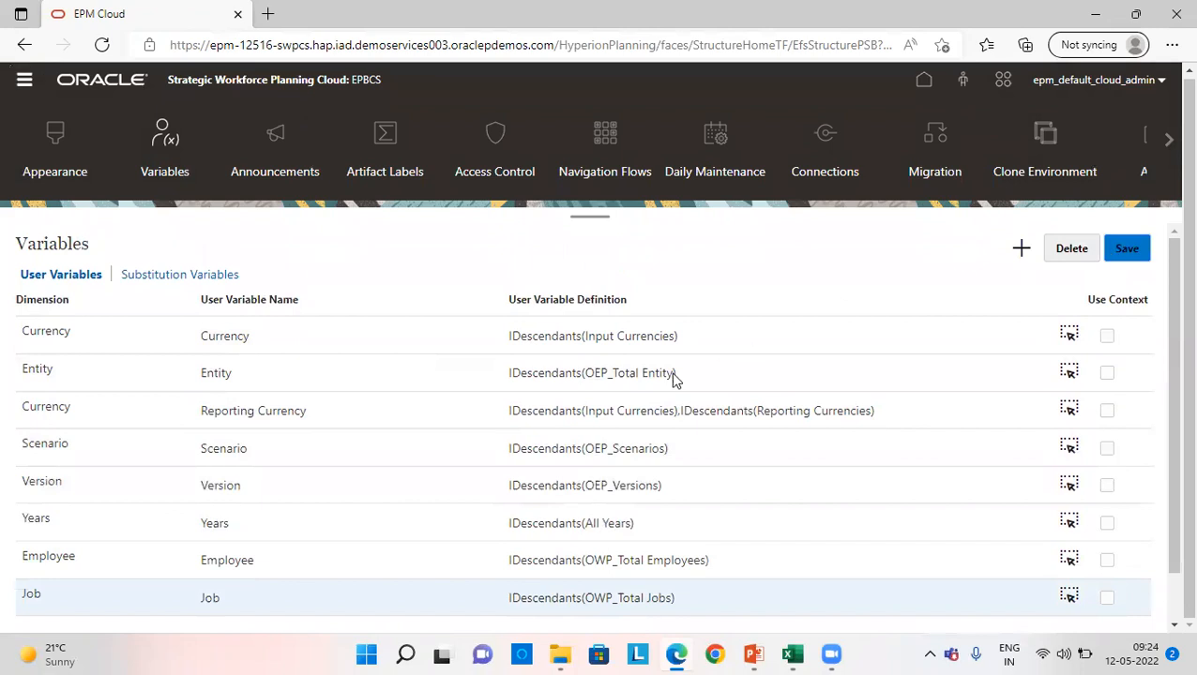
left_click(636, 469)
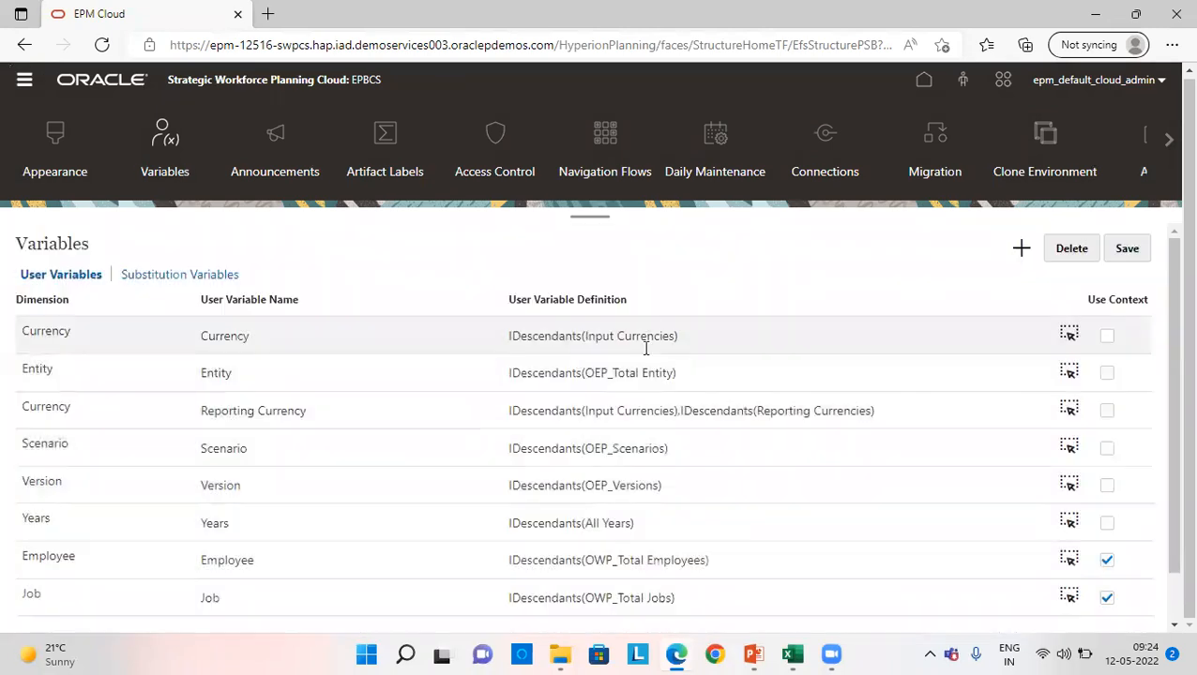
- Set the thousands separator to Comma in the display settings of the user preferences and save the change
left_click(1171, 140)
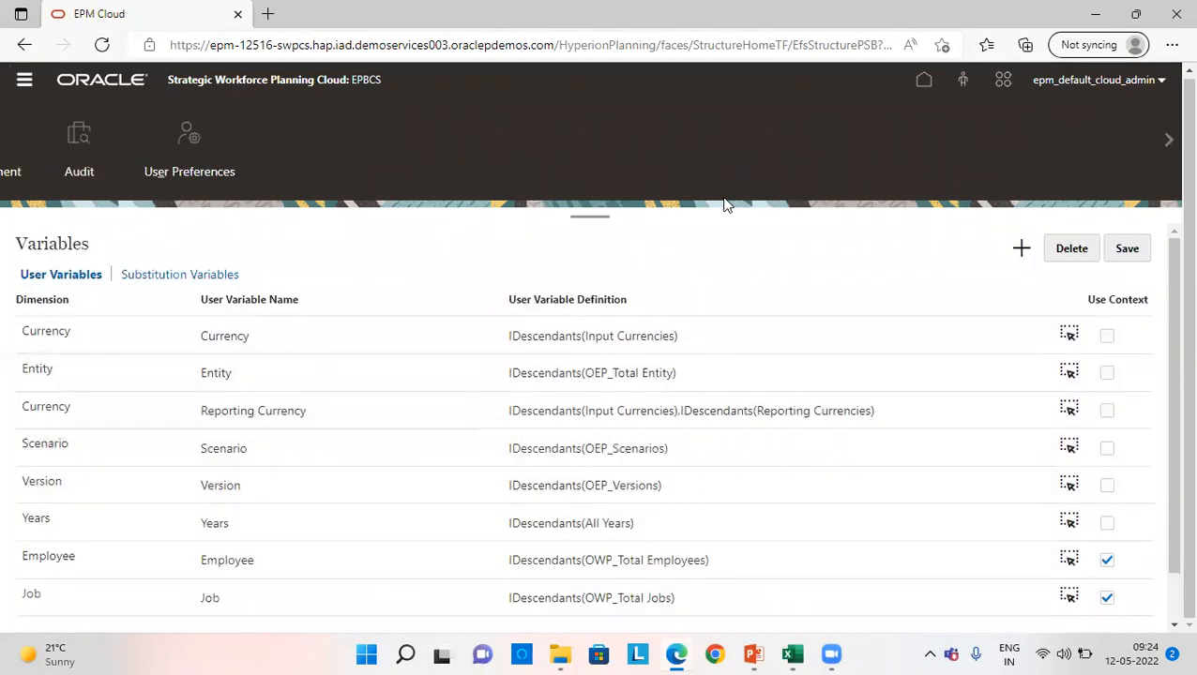
left_click(89, 155)
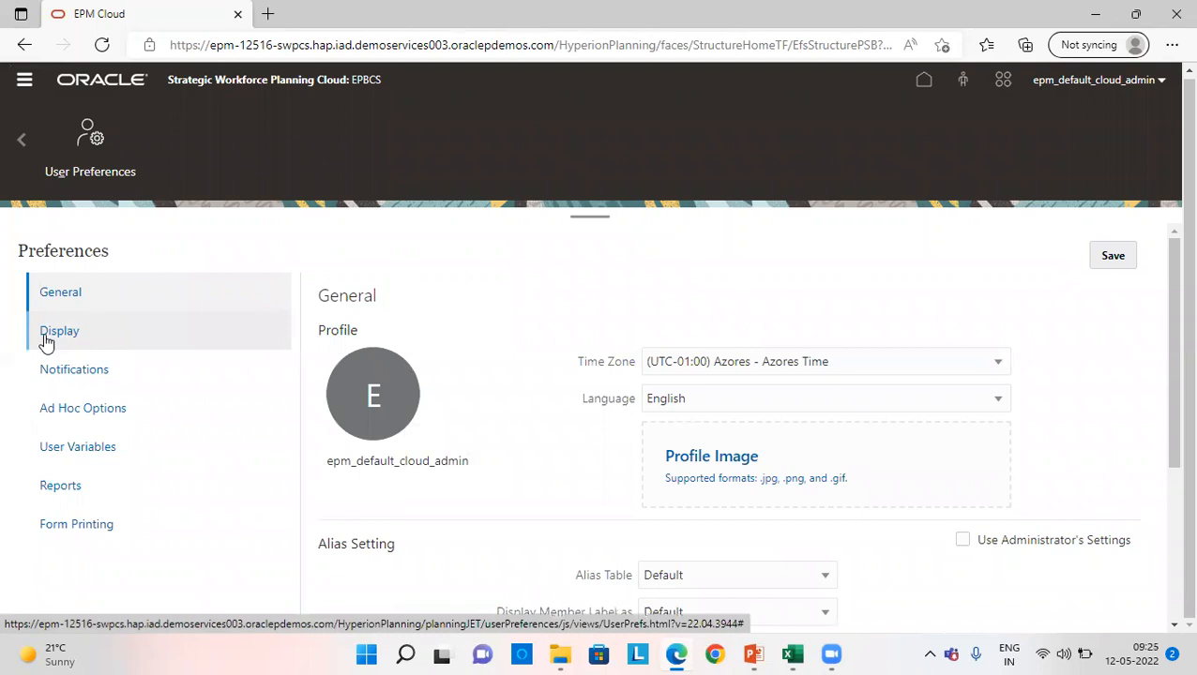
left_click(45, 343)
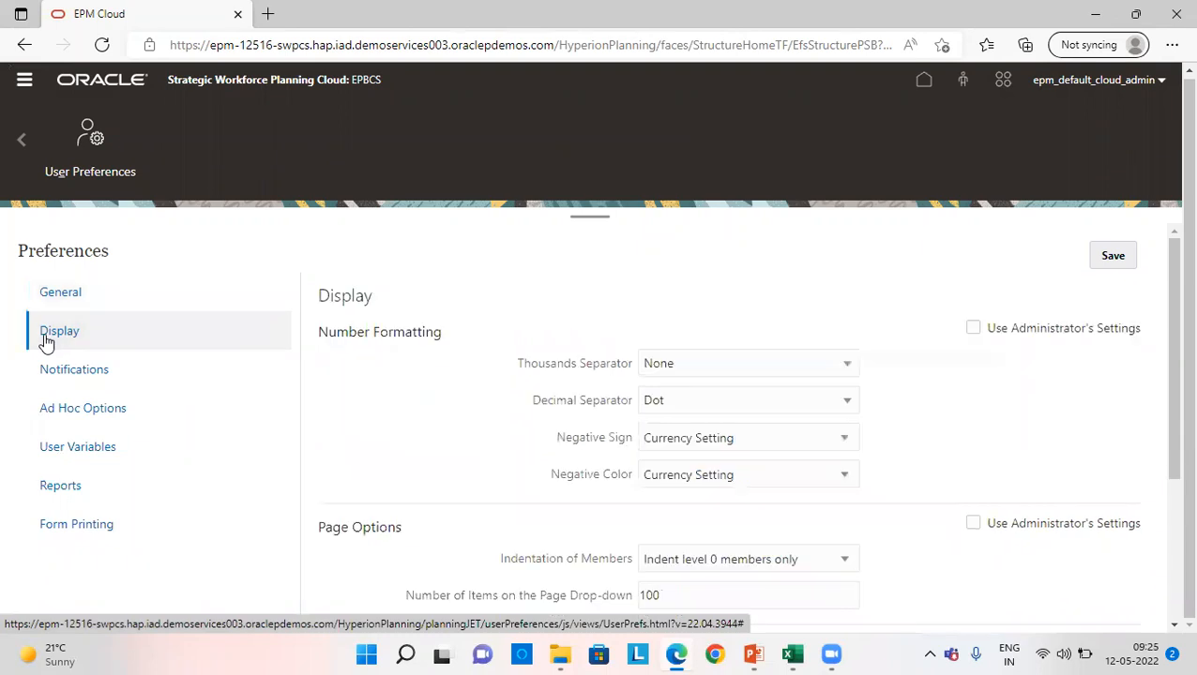
left_click(674, 368)
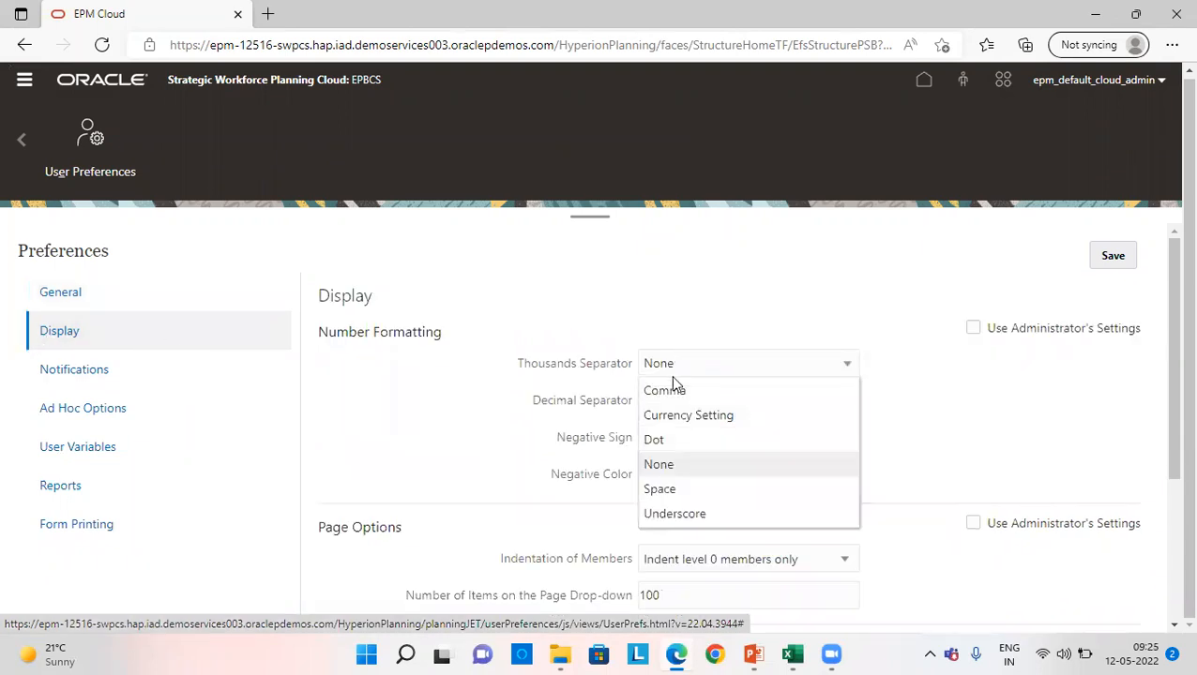
left_click(674, 391)
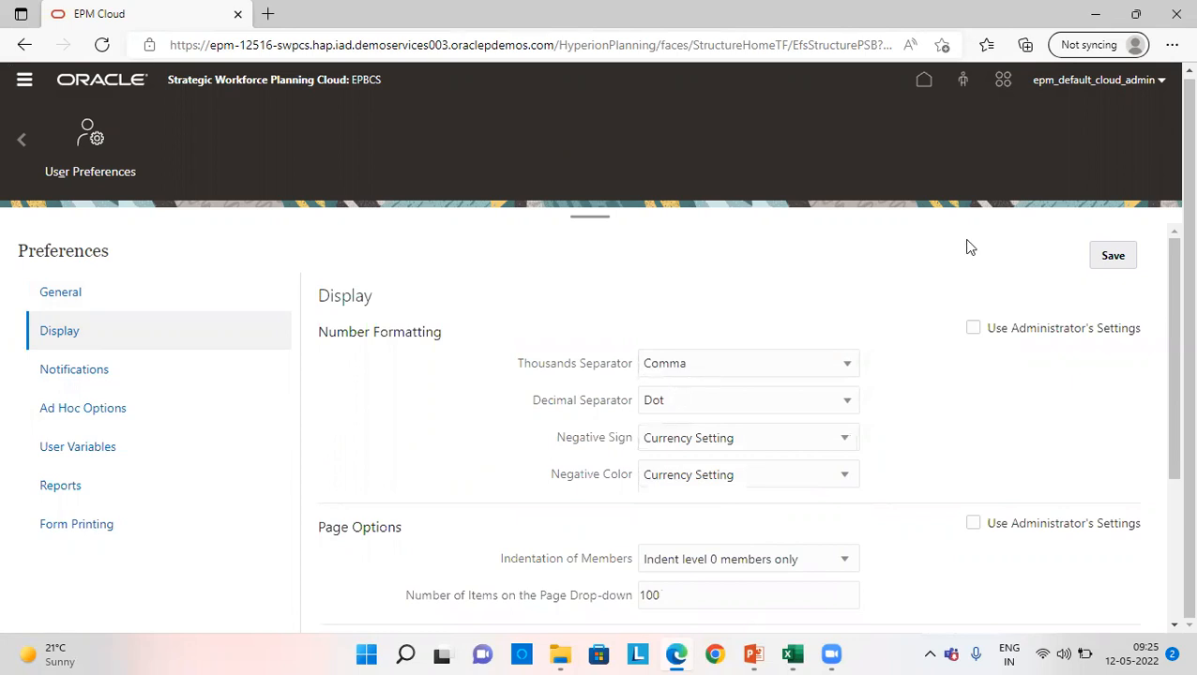
left_click(1128, 258)
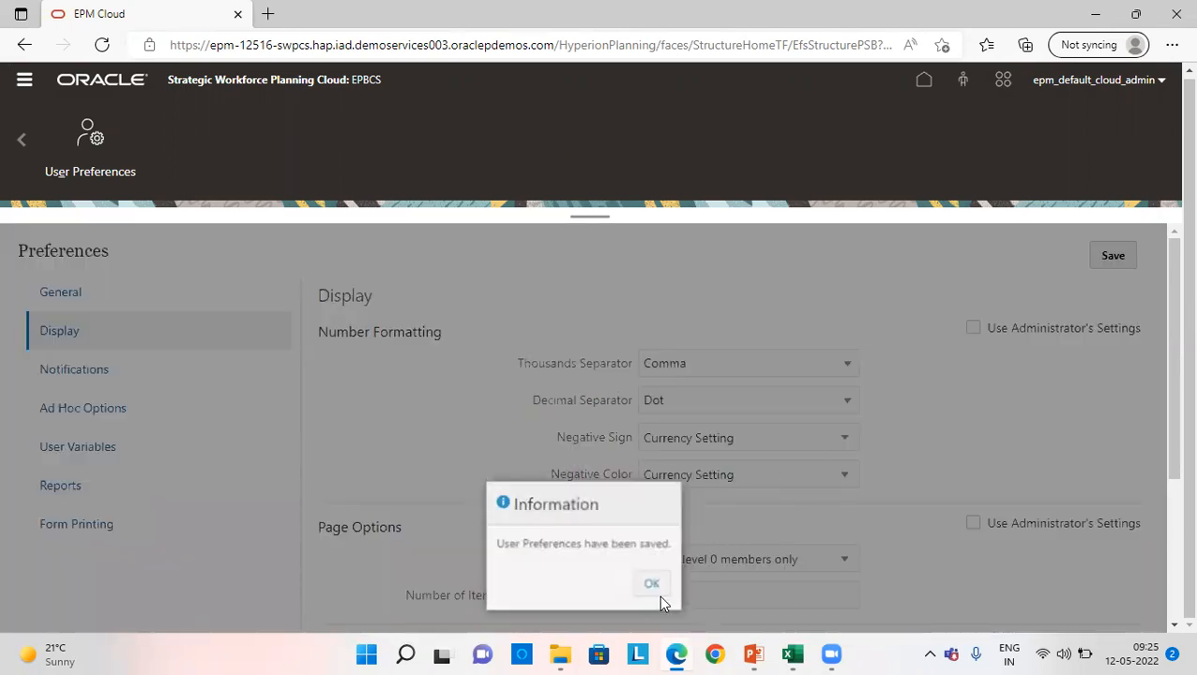
left_click(657, 589)
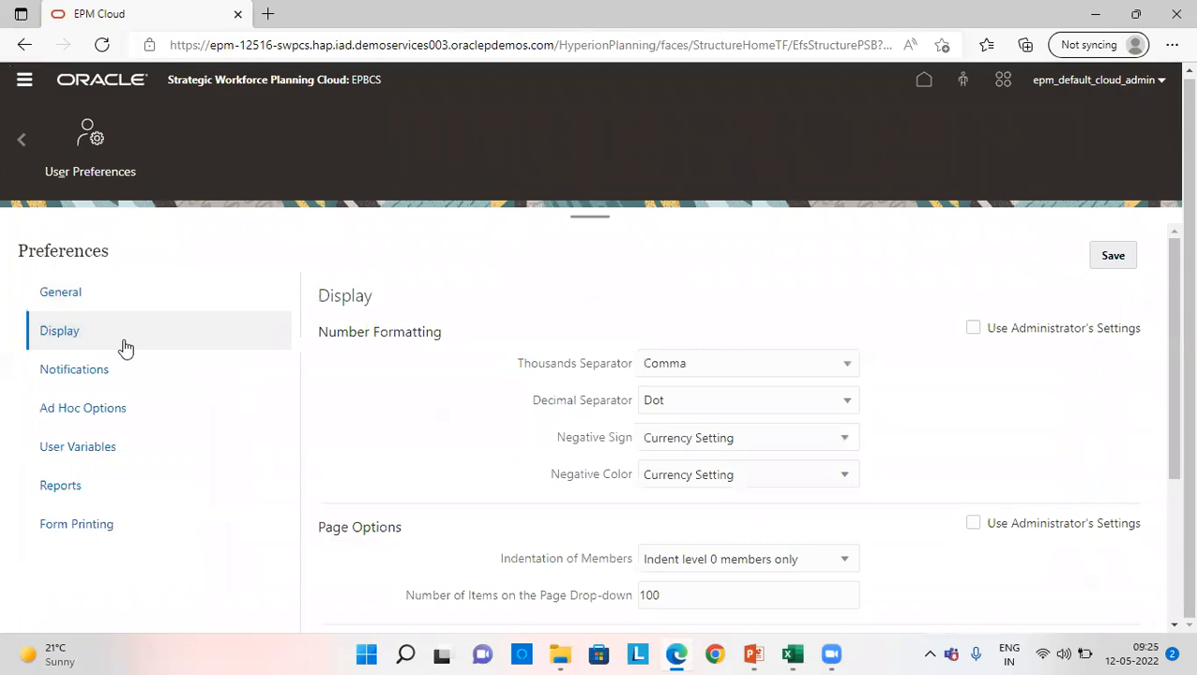
- Set the Currency user variable to USD from the Input Currencies in the user preferences
left_click(108, 458)
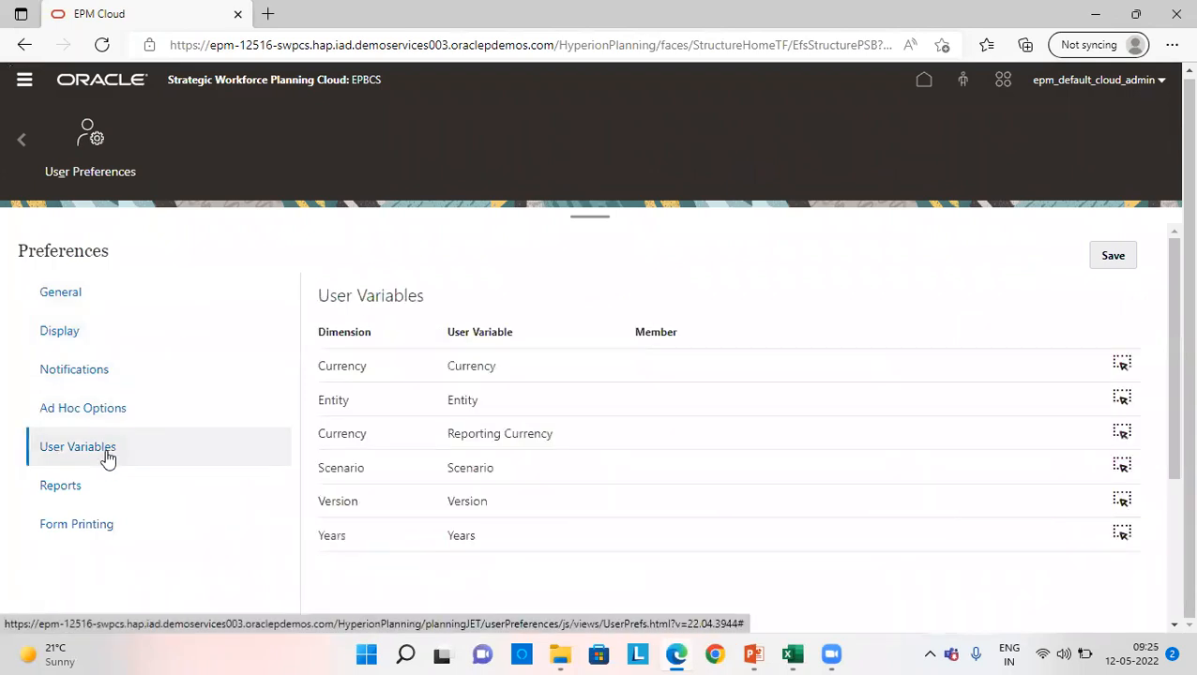
left_click(1122, 365)
left_click(442, 278)
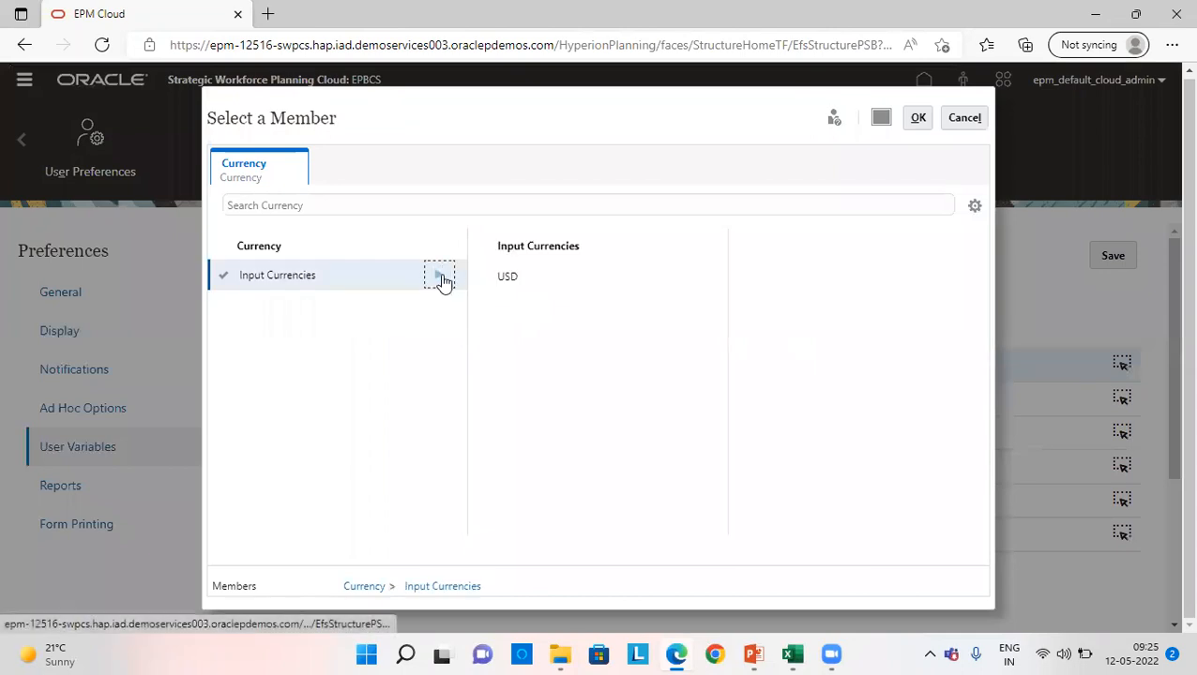
left_click(492, 275)
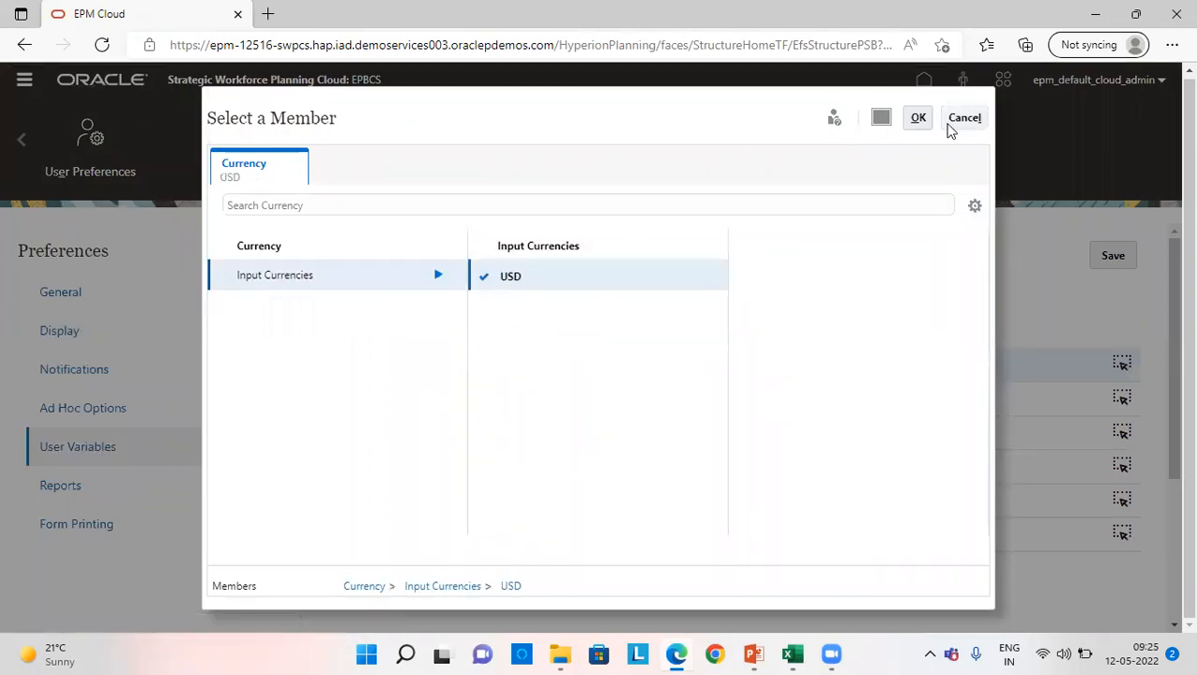
left_click(918, 118)
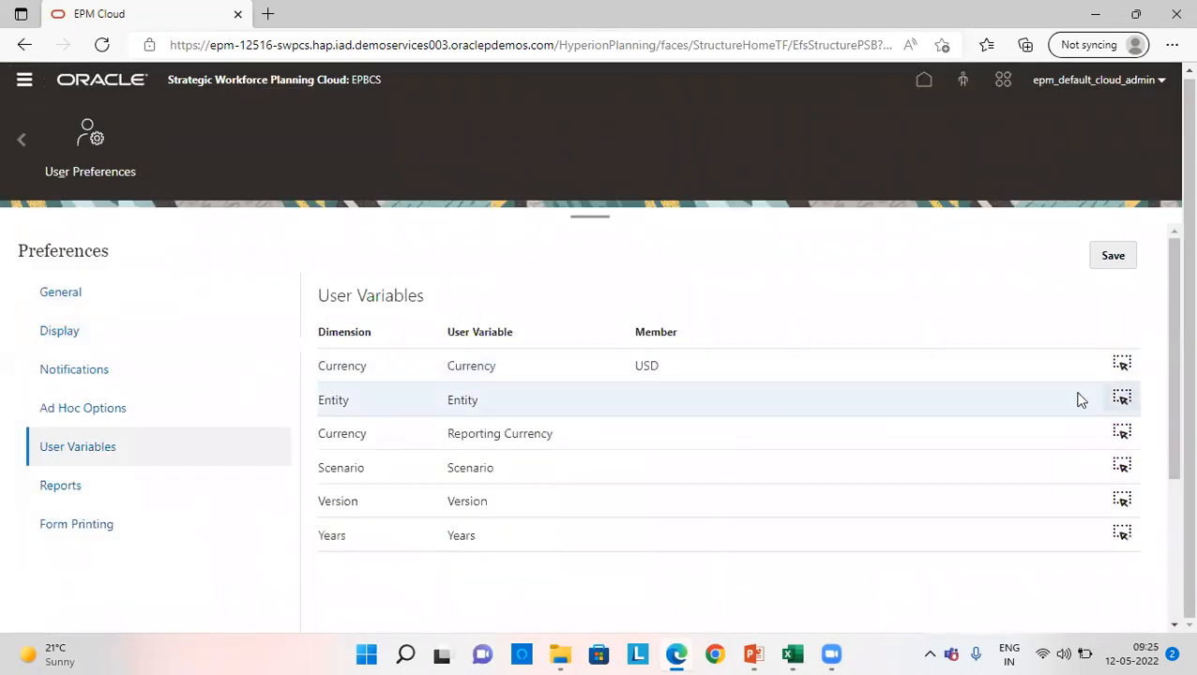
- Set the Entity user variable to Finance US, found under OEP_Total Entity, NA and US
left_click(1121, 396)
left_click(448, 278)
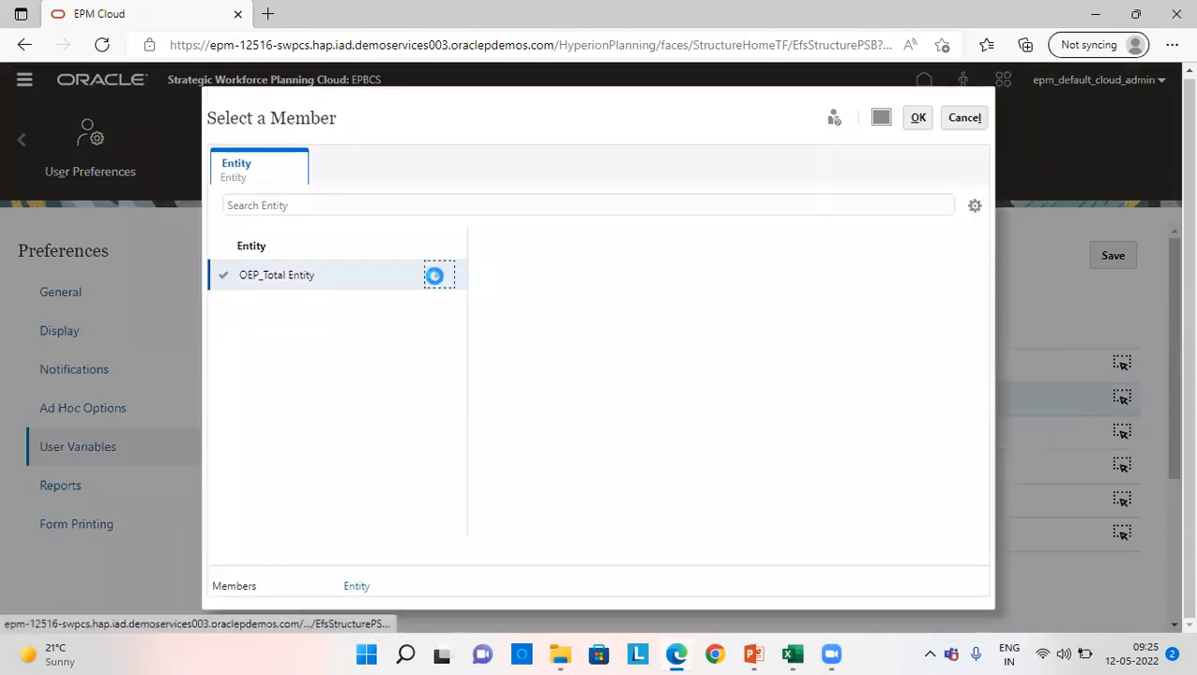
left_click(695, 275)
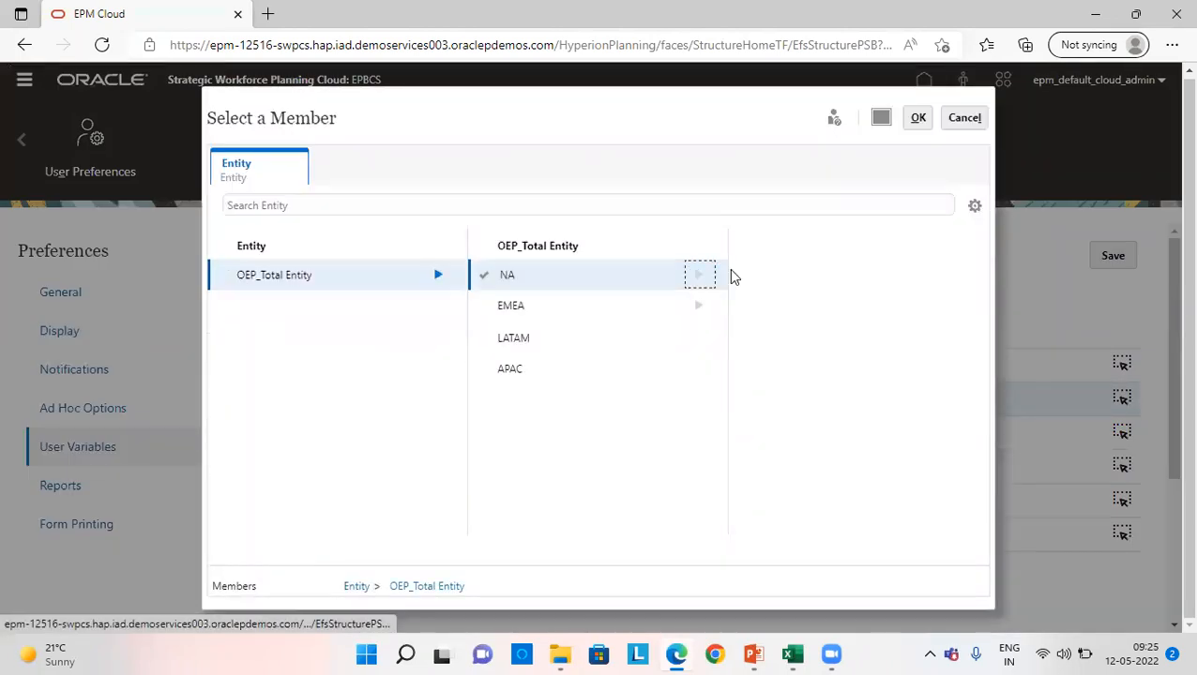
left_click(957, 275)
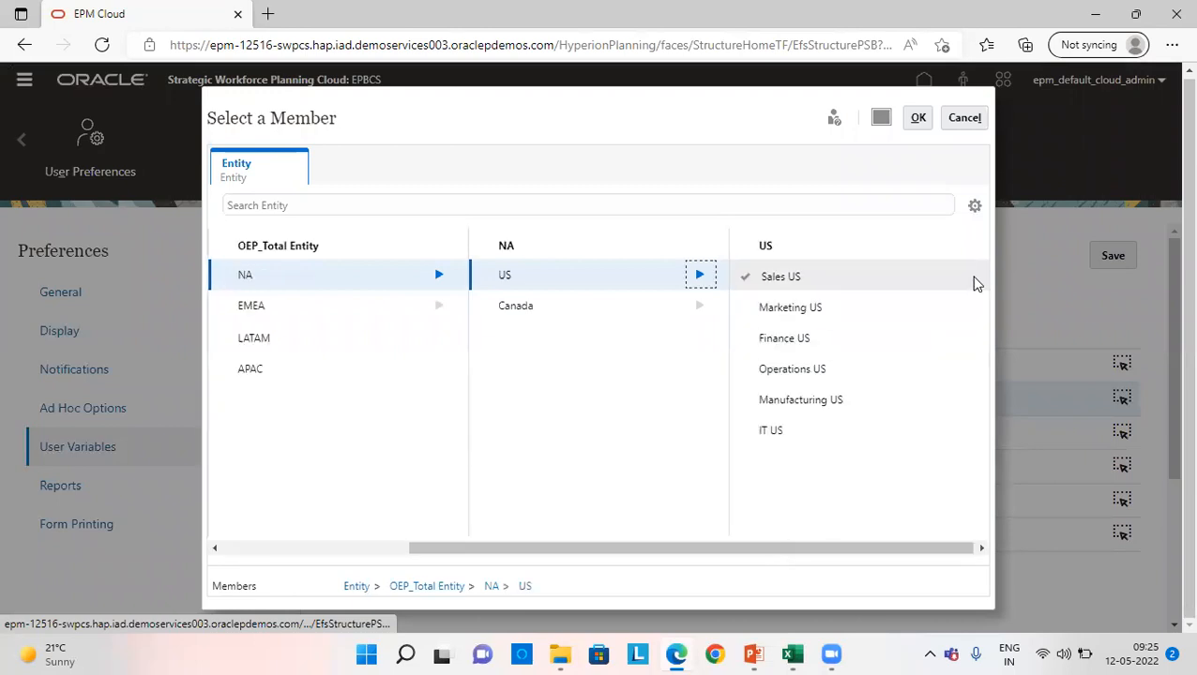
left_click(747, 344)
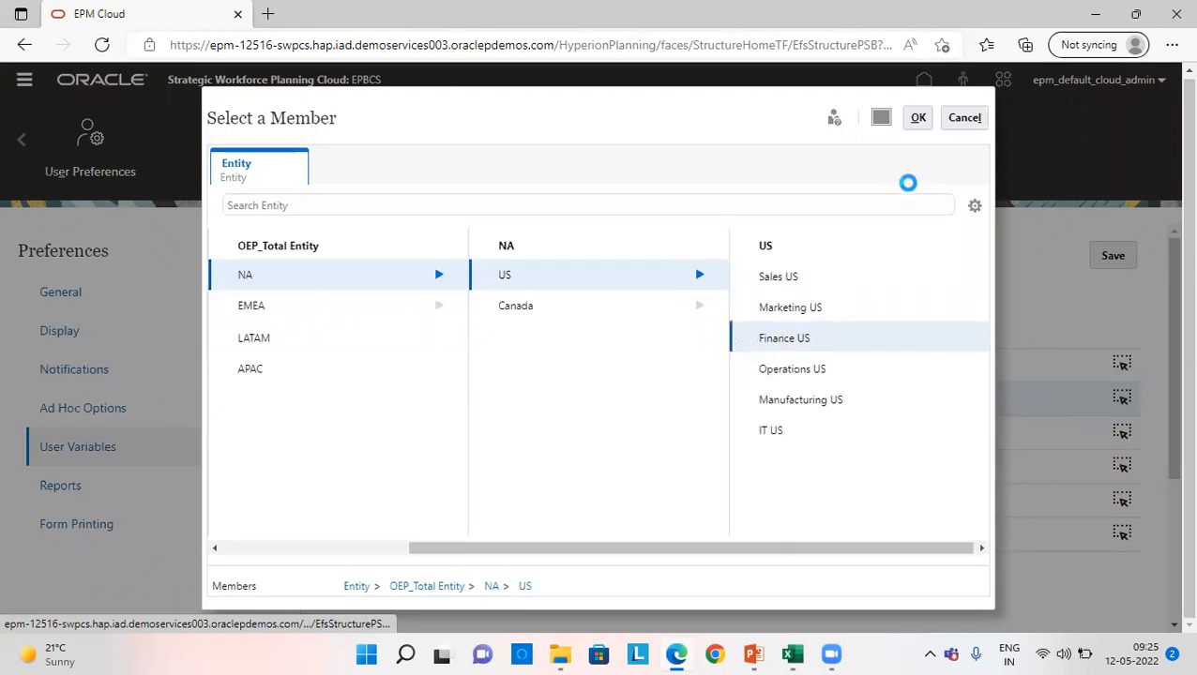
left_click(918, 118)
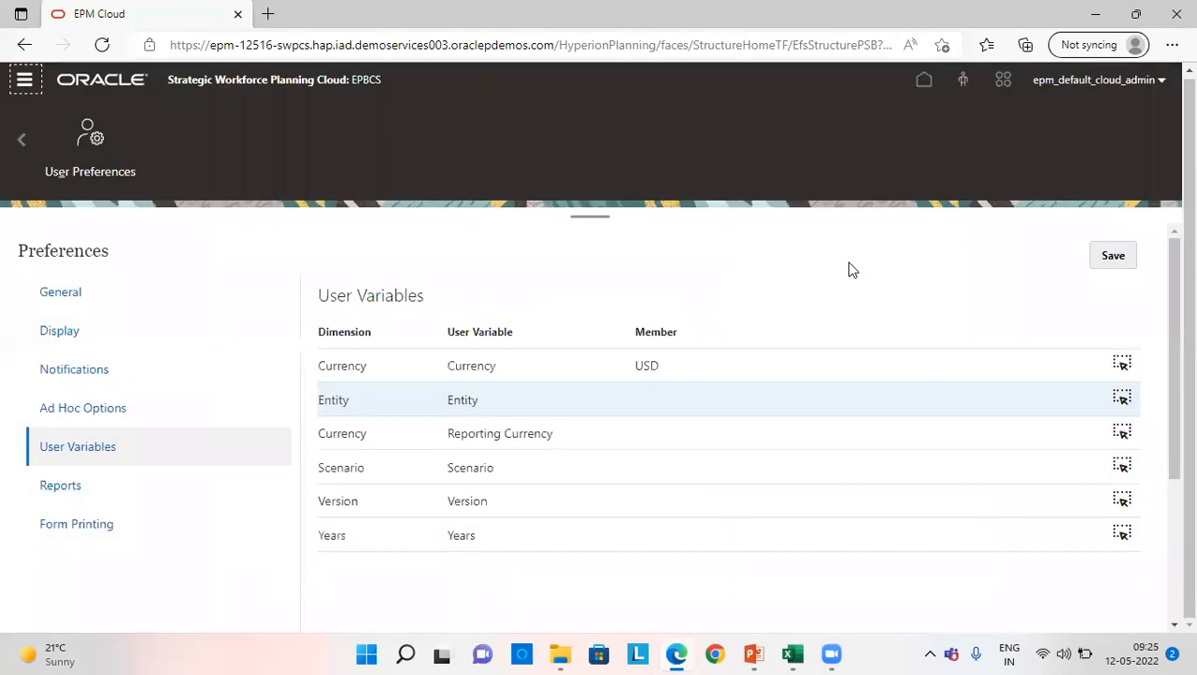
- Set the Reporting Currency user variable to USD from the Input Currencies
left_click(1124, 433)
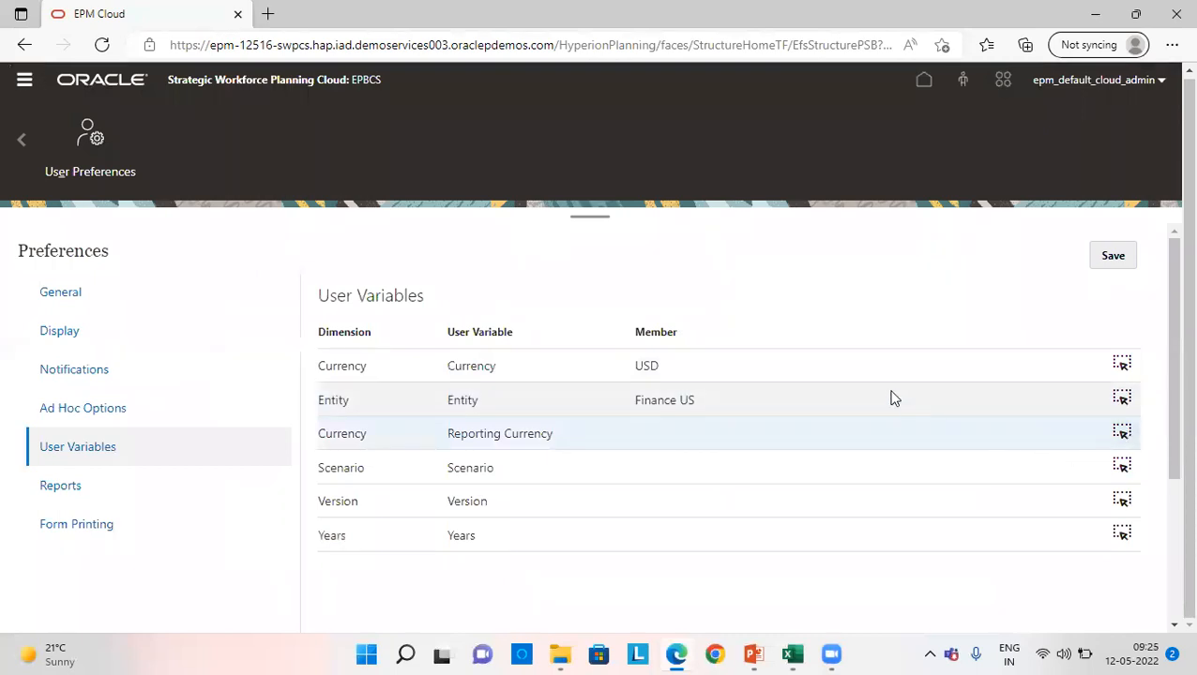
left_click(437, 278)
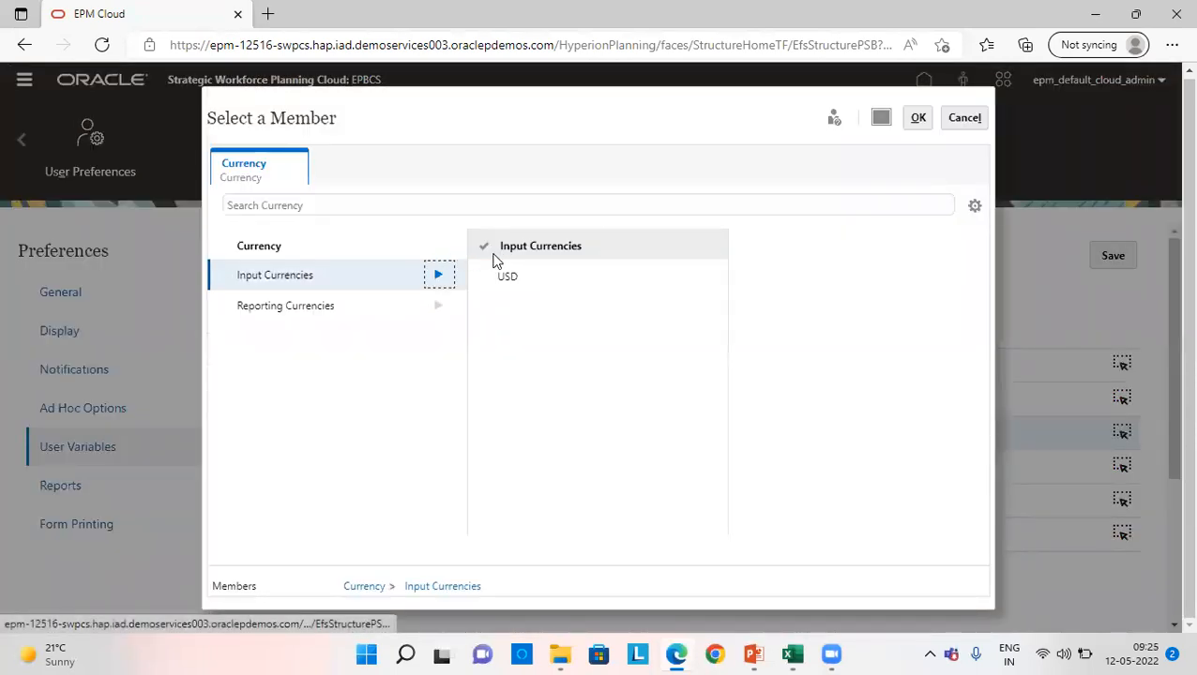
left_click(502, 279)
left_click(915, 120)
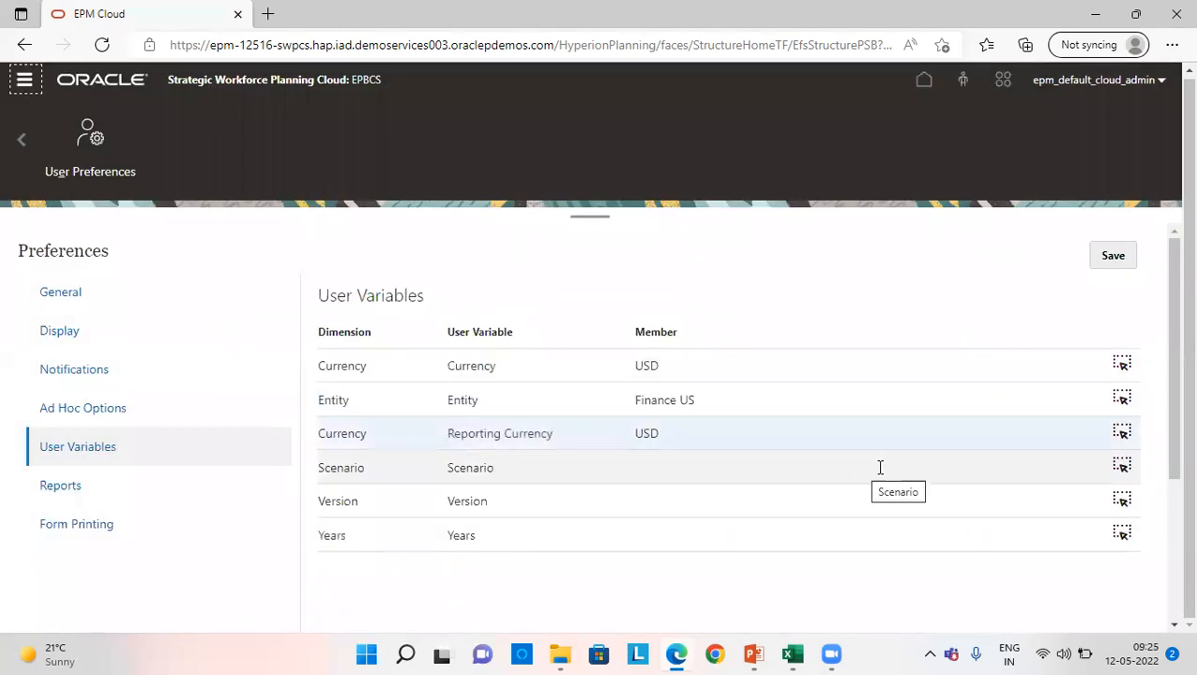
- Set the Scenario user variable to OEP_Actual from OEP_Scenarios
left_click(1122, 464)
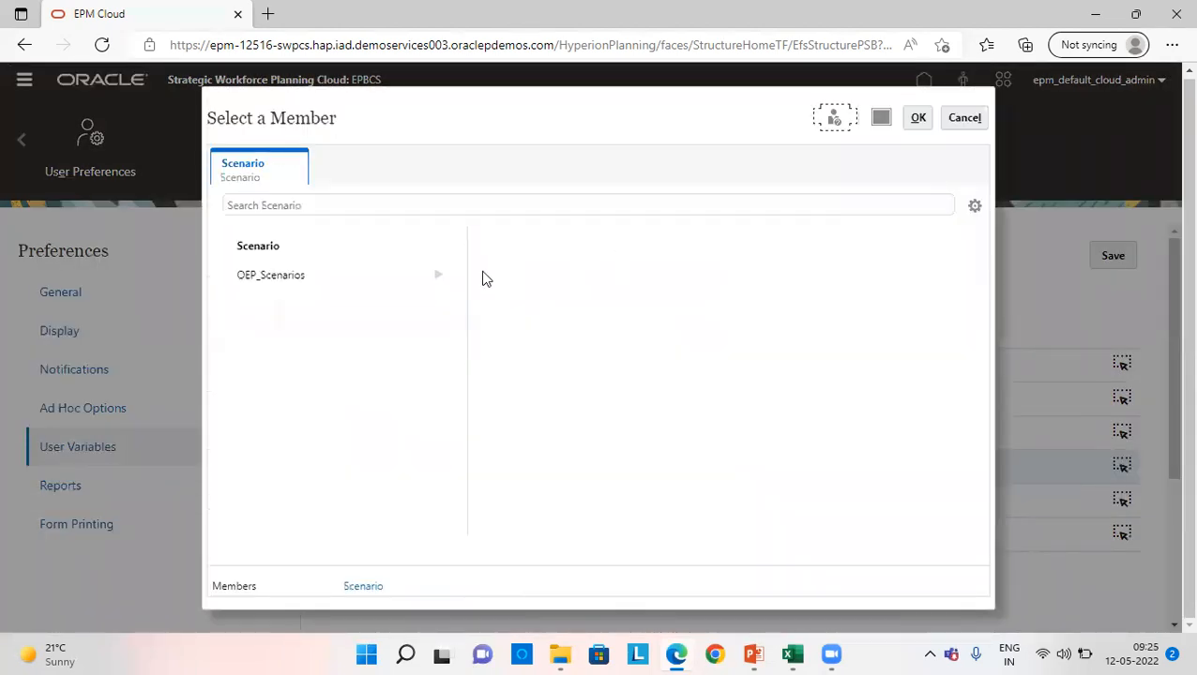
left_click(438, 275)
left_click(530, 307)
left_click(922, 119)
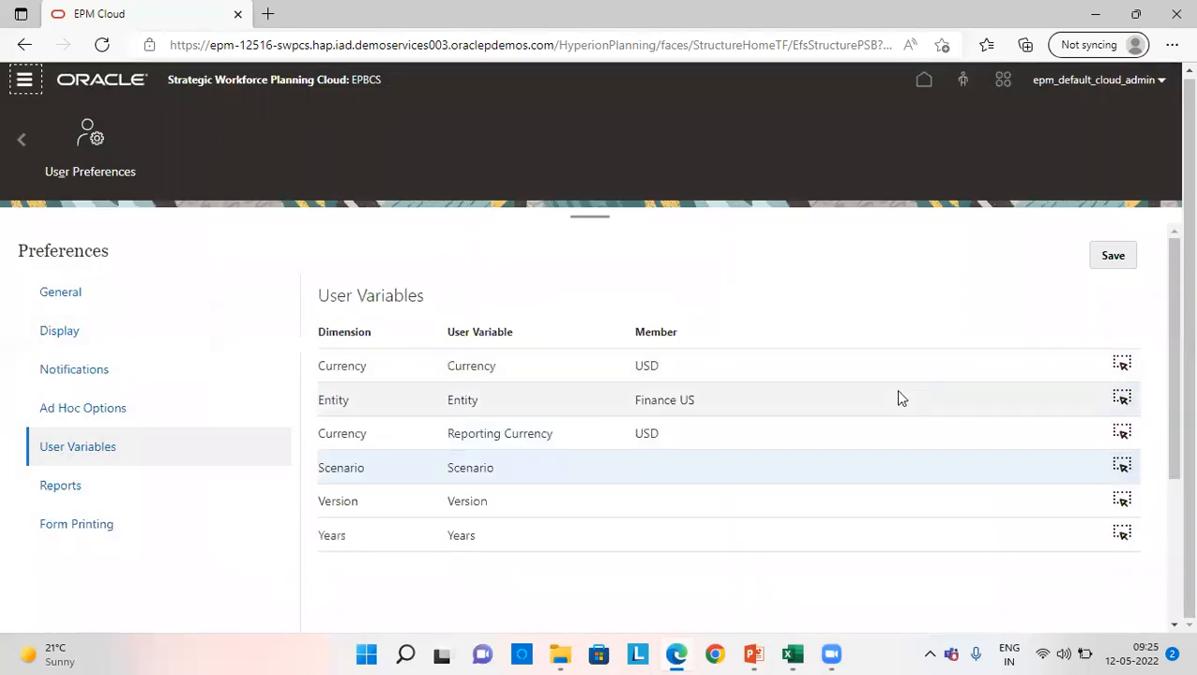
- Set the Version user variable to OEP_Working from OEP_Versions
left_click(1121, 500)
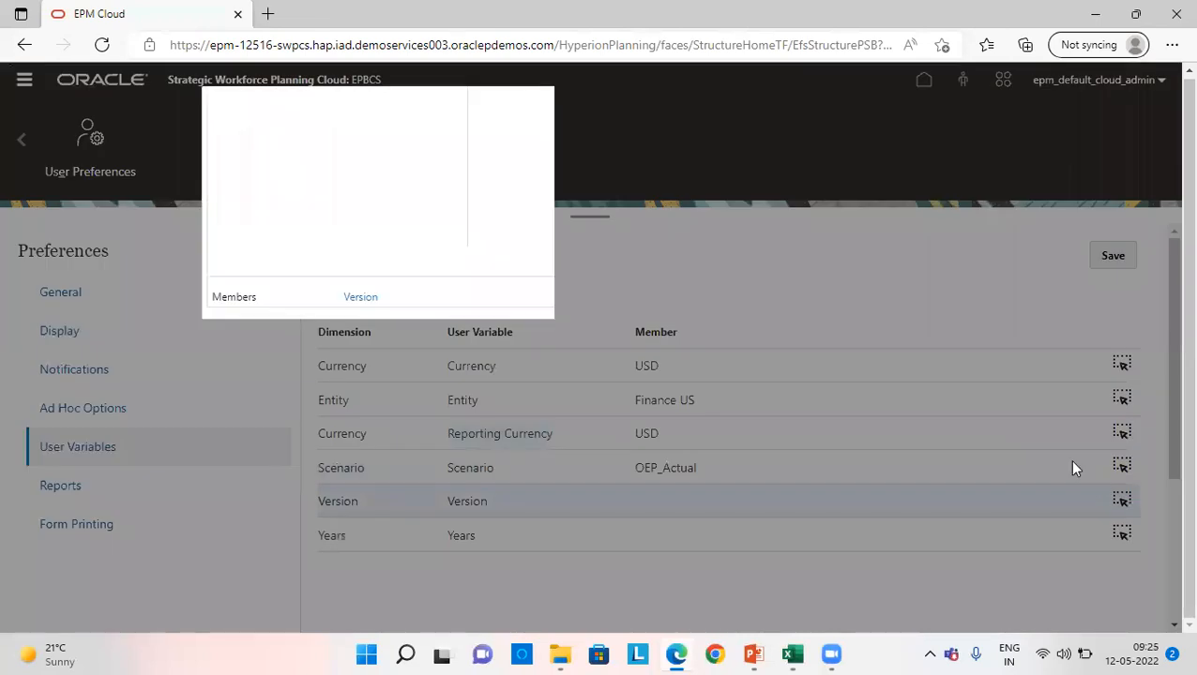
left_click(438, 274)
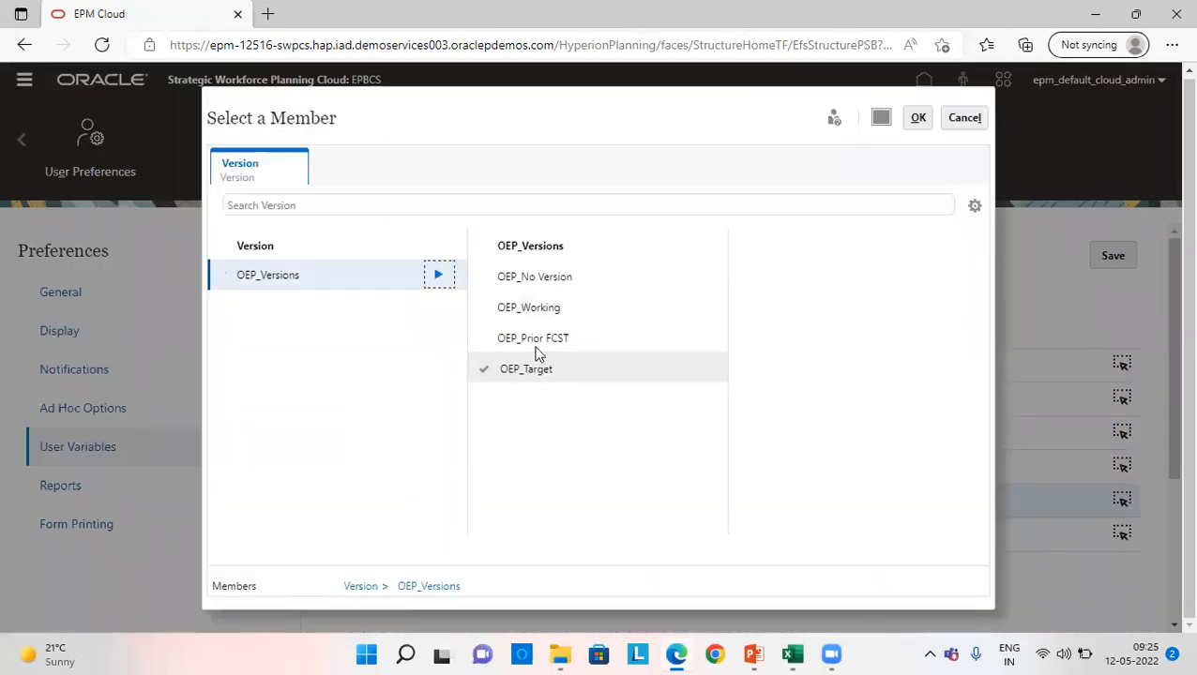
left_click(528, 307)
left_click(558, 308)
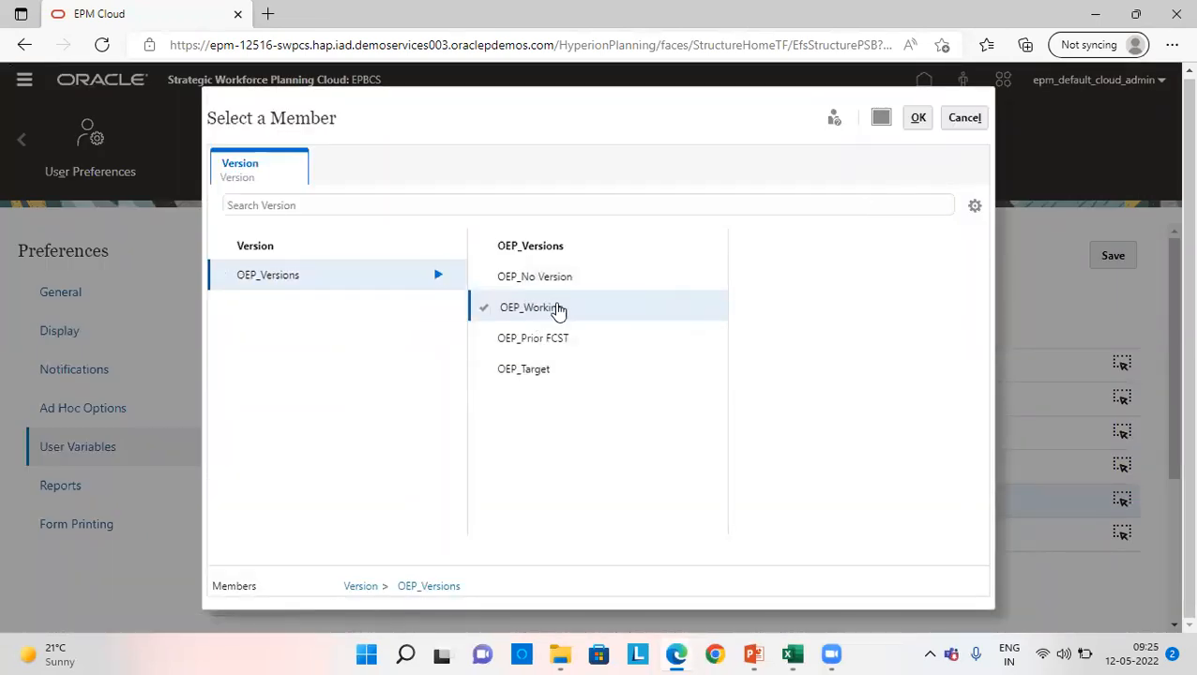
left_click(919, 119)
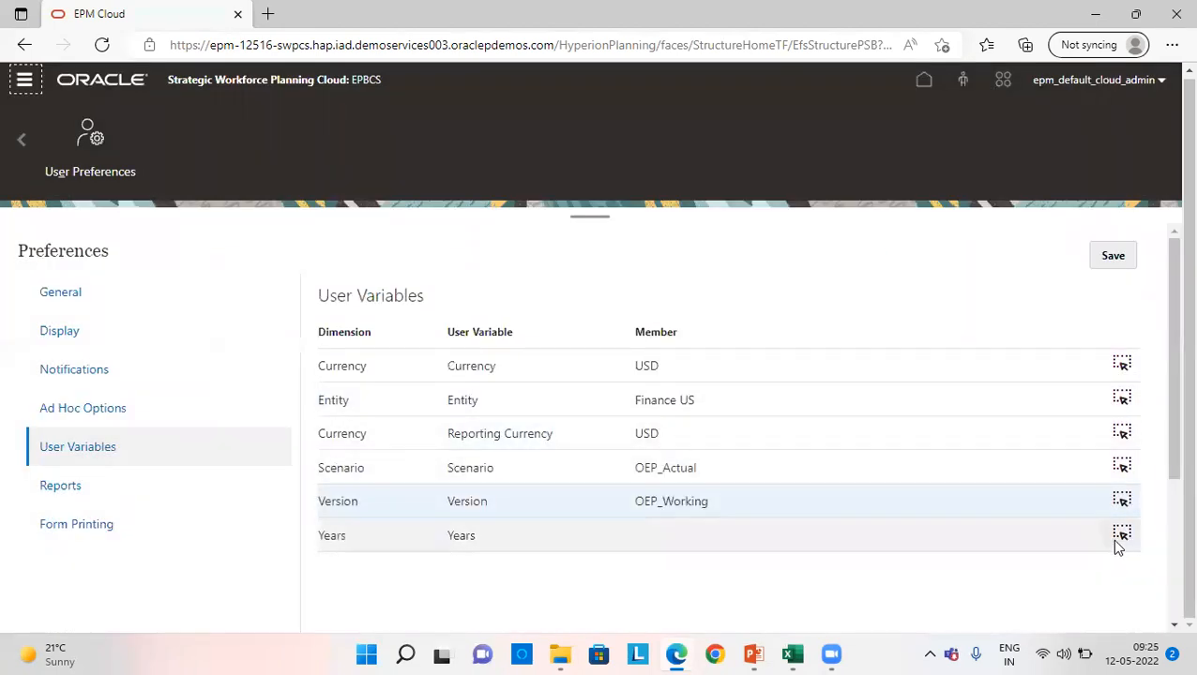
- Set the Years user variable to FY22 from All Years and save the user preferences
left_click(1122, 533)
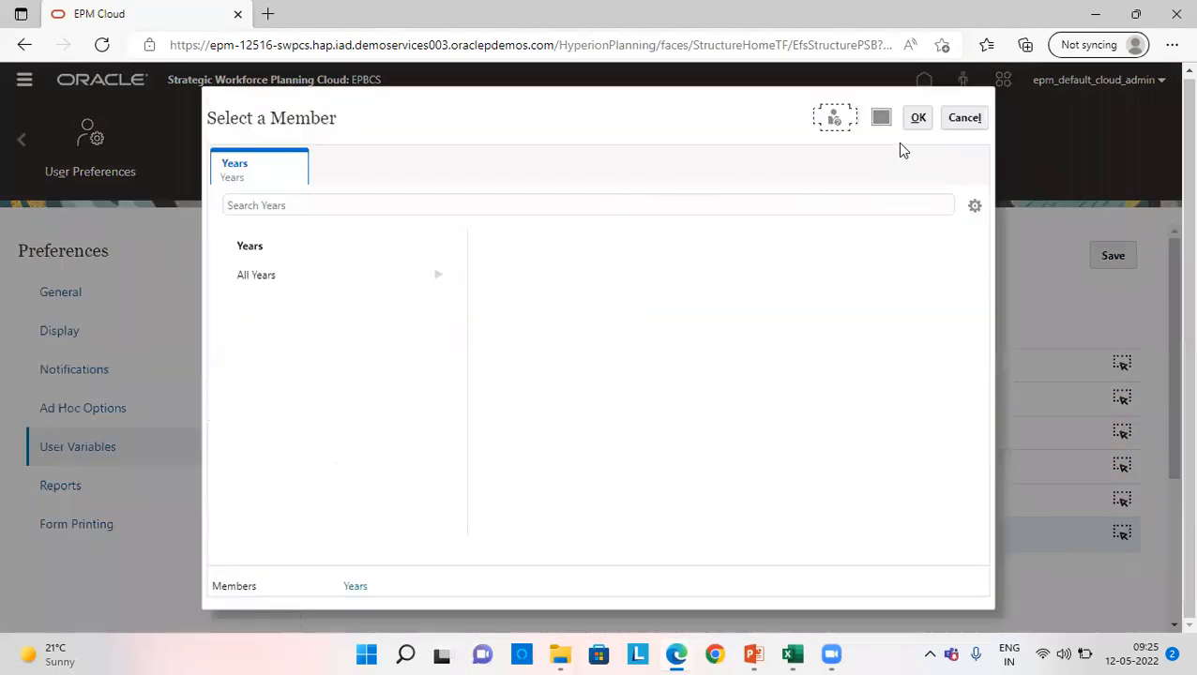
left_click(438, 275)
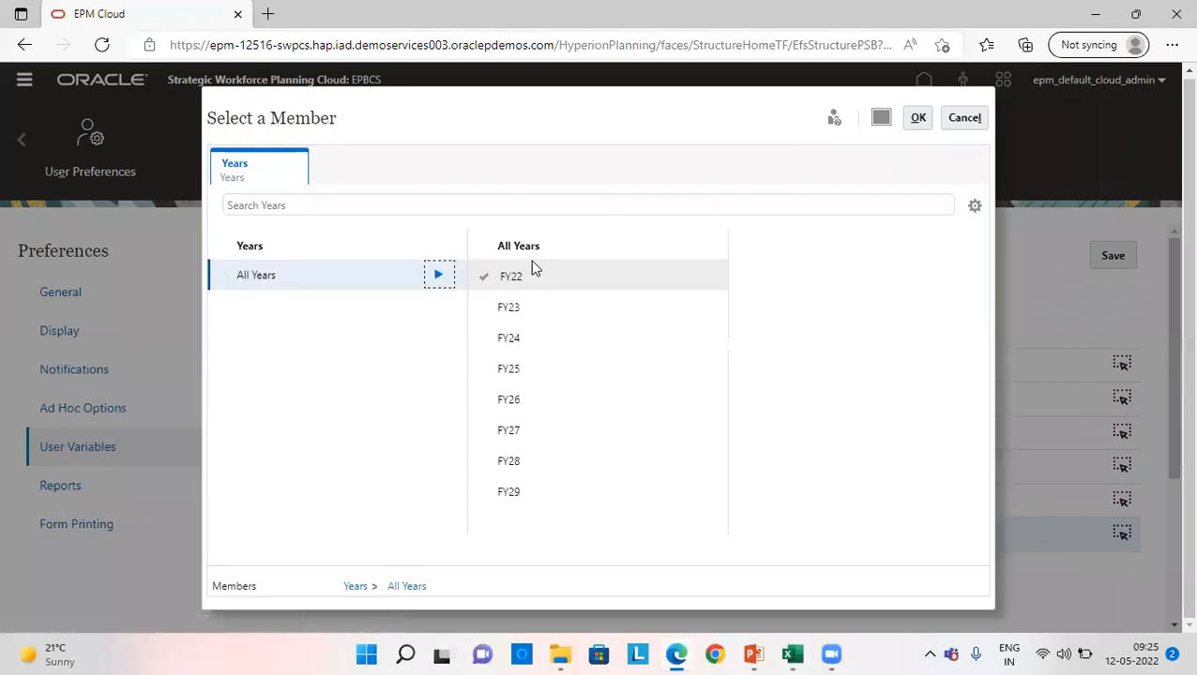
left_click(494, 279)
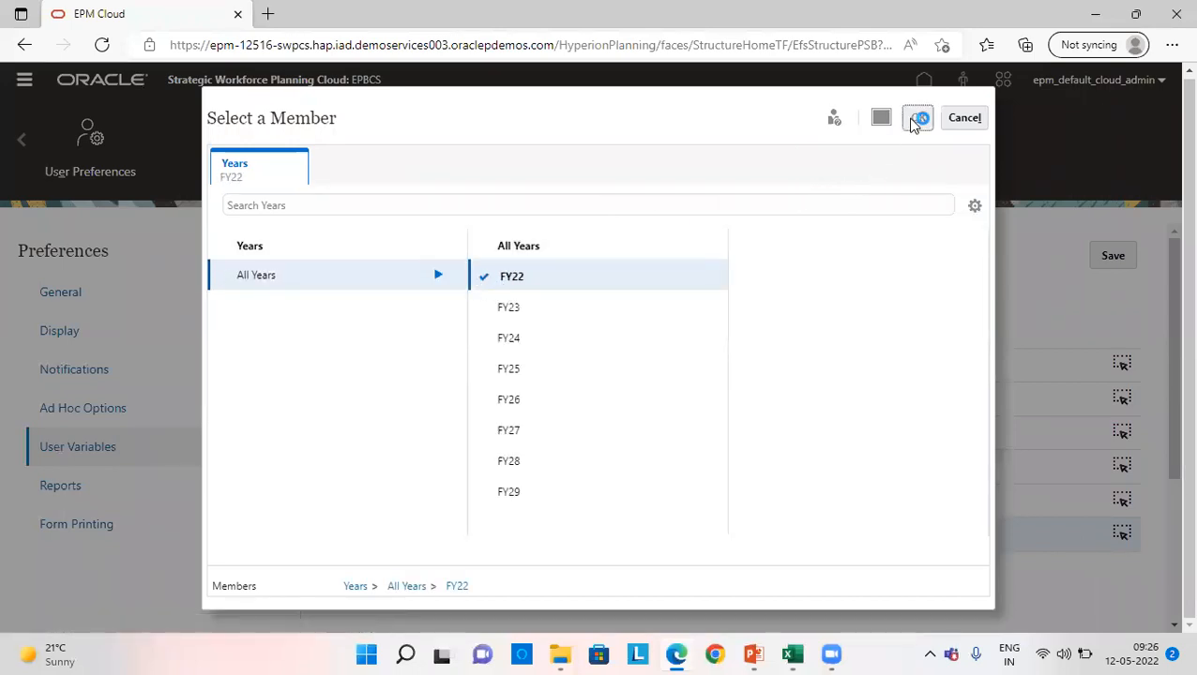
left_click(918, 119)
left_click(1113, 257)
left_click(656, 583)
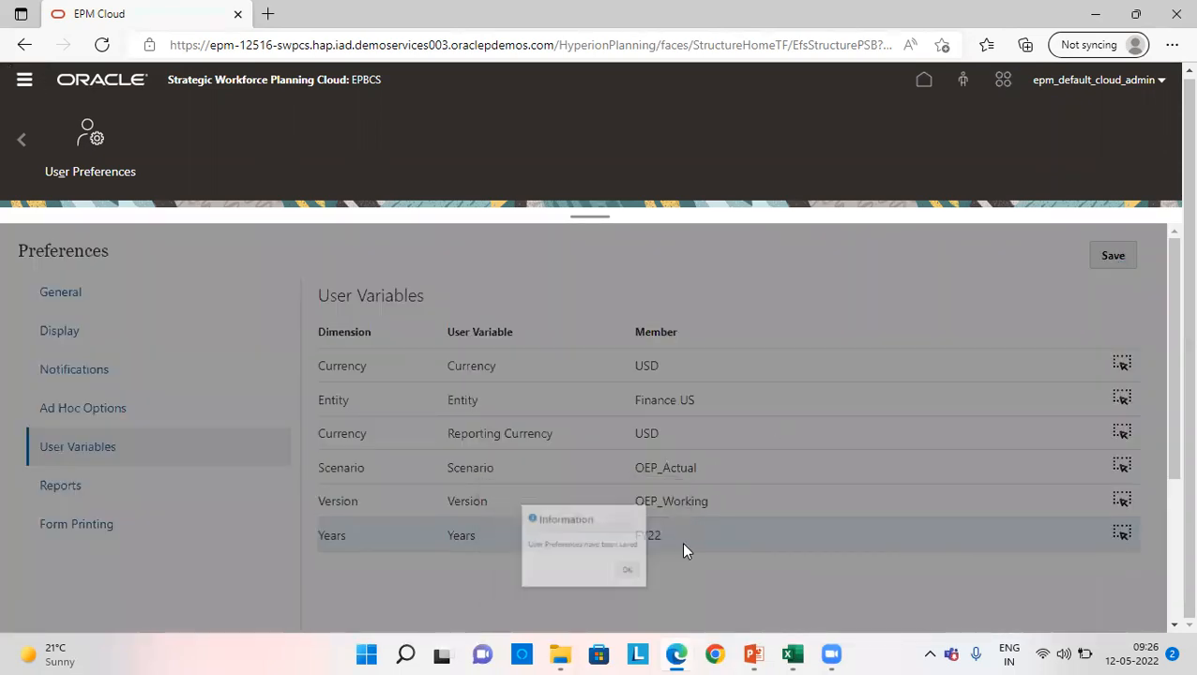
- Refresh the application's database from the application overview, keeping access enabled for all users before and after the refresh
left_click(923, 80)
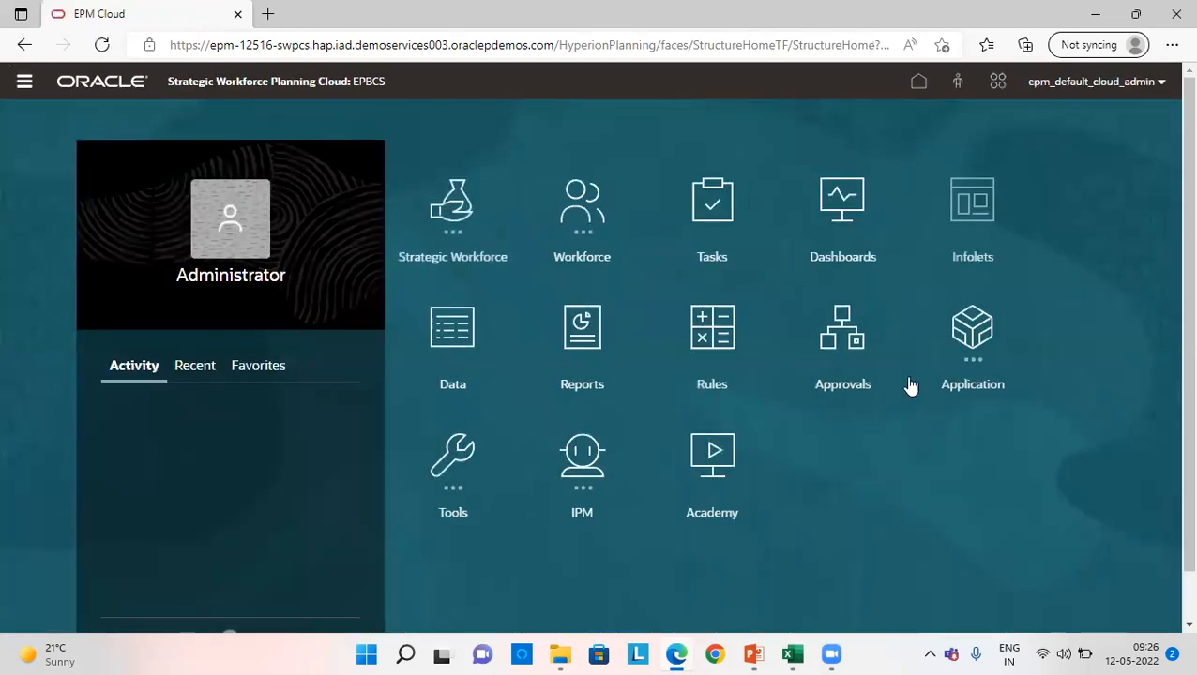
left_click(990, 354)
left_click(460, 479)
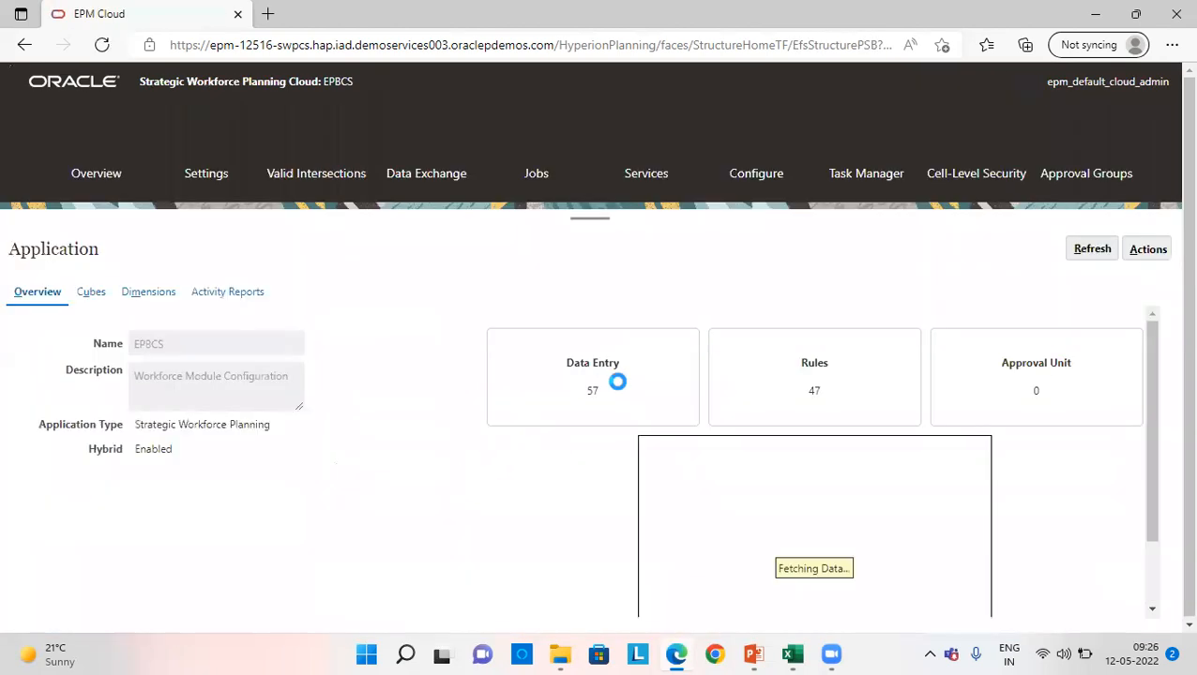
left_click(1146, 251)
left_click(1007, 380)
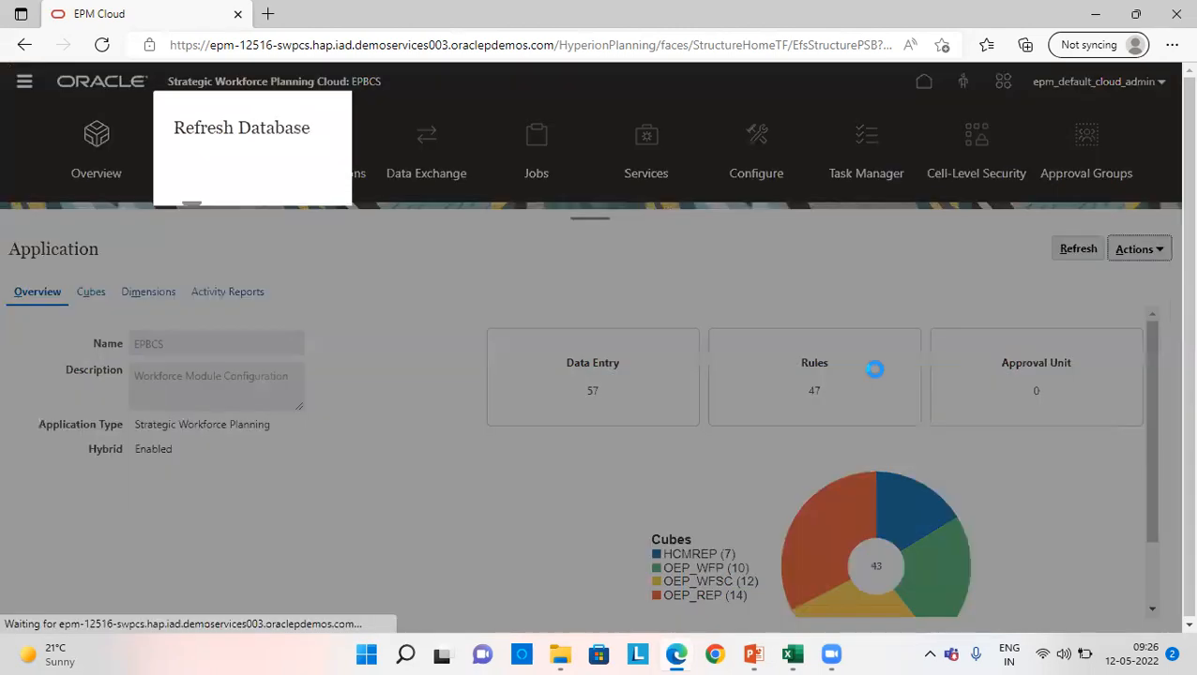
left_click(895, 129)
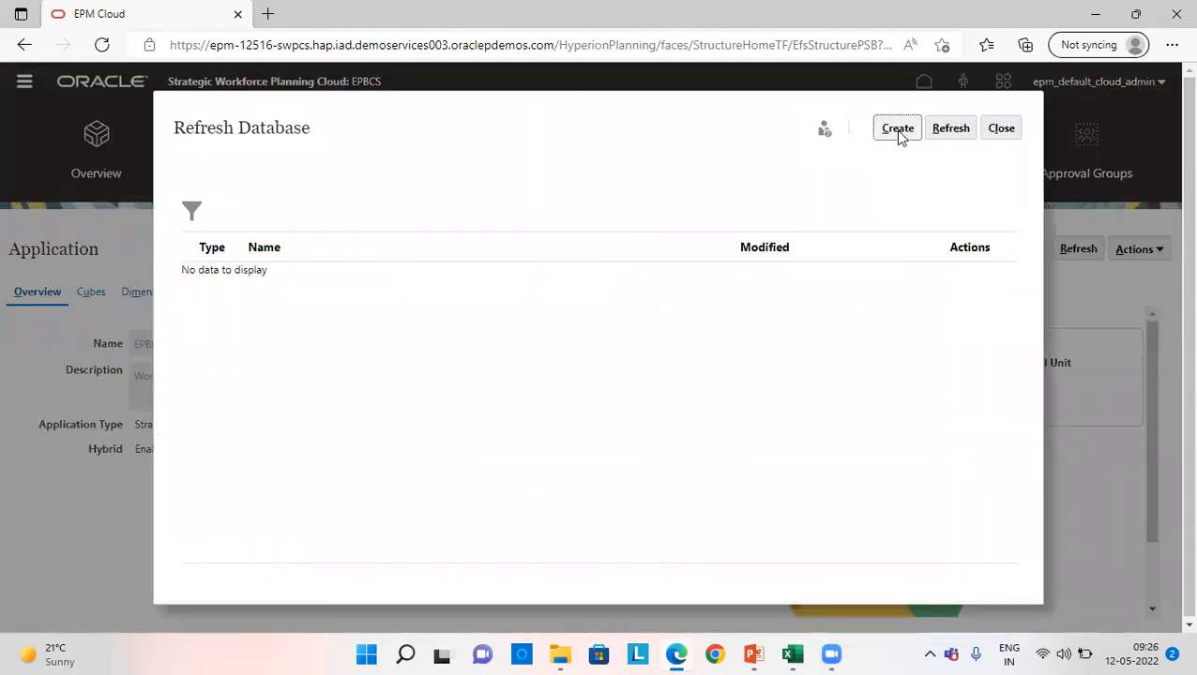
left_click(886, 221)
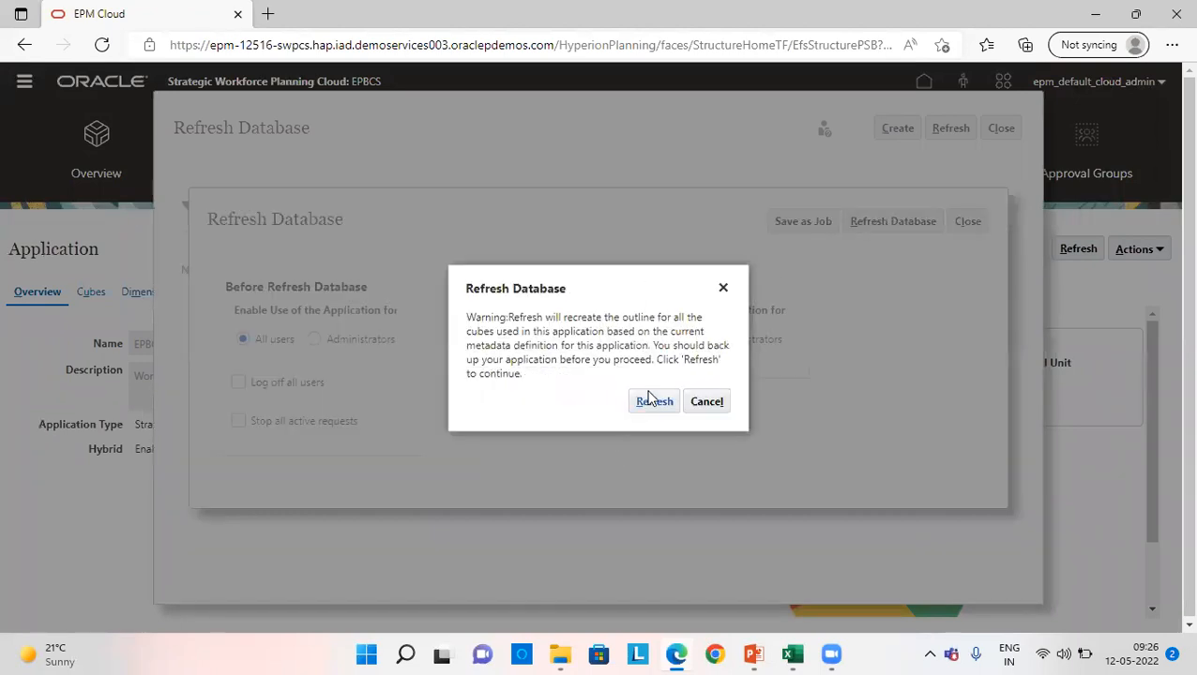
left_click(651, 401)
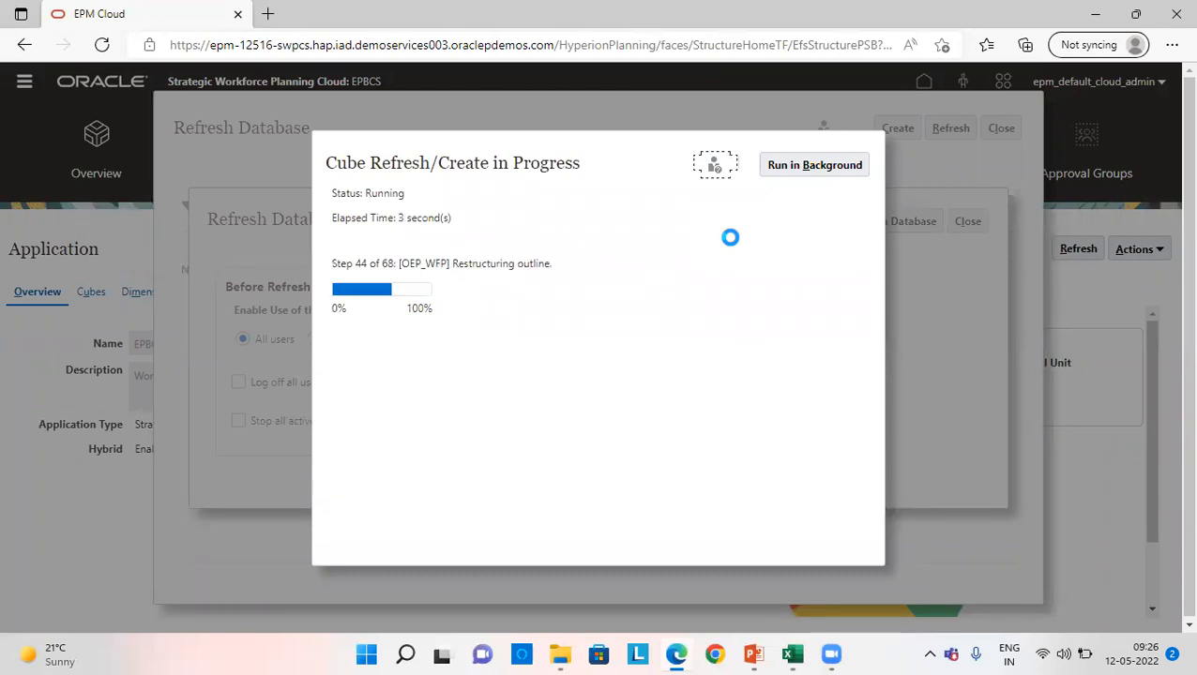
left_click(848, 165)
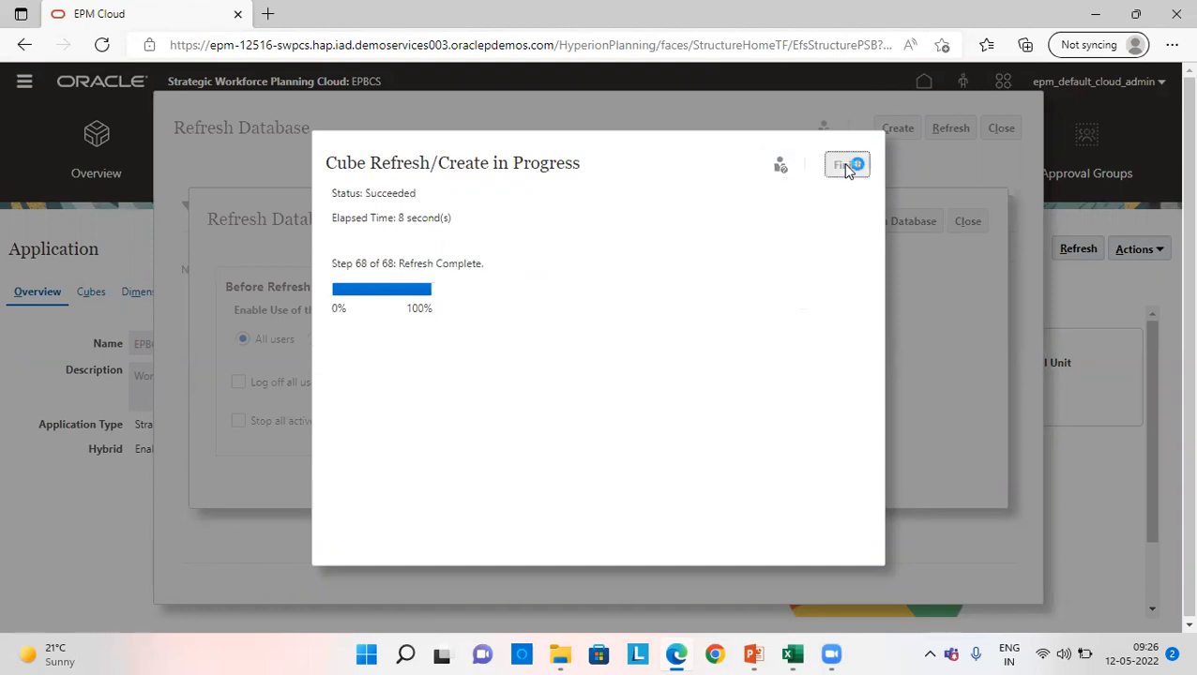
left_click(967, 222)
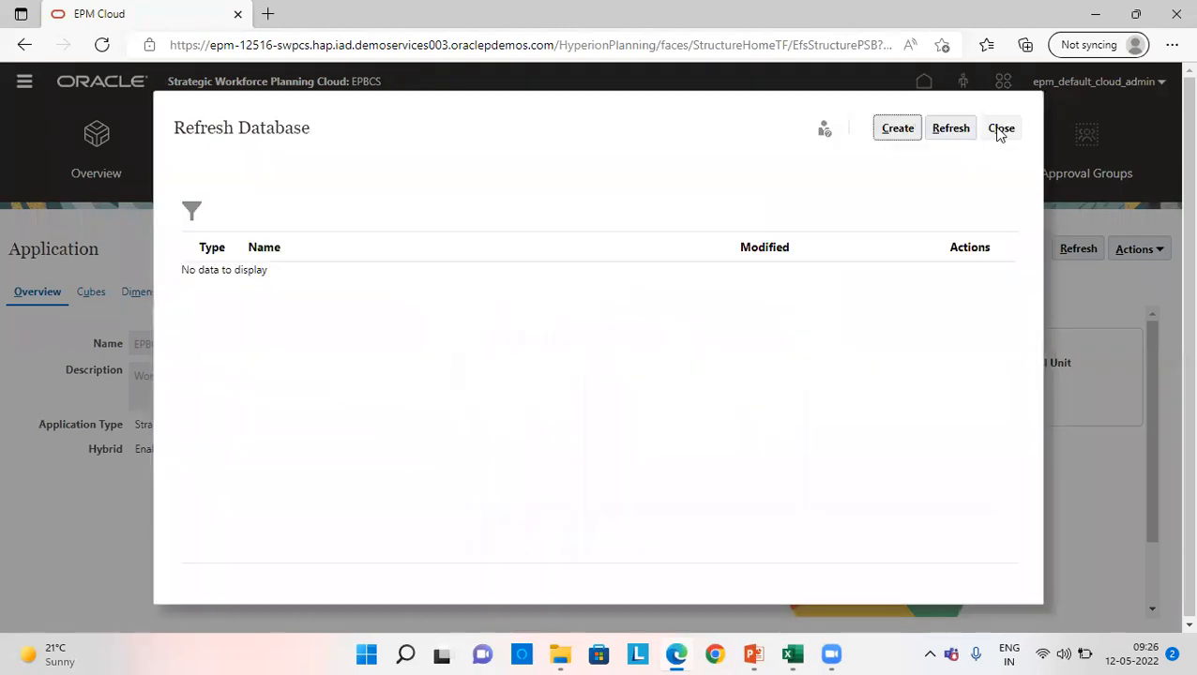
left_click(999, 129)
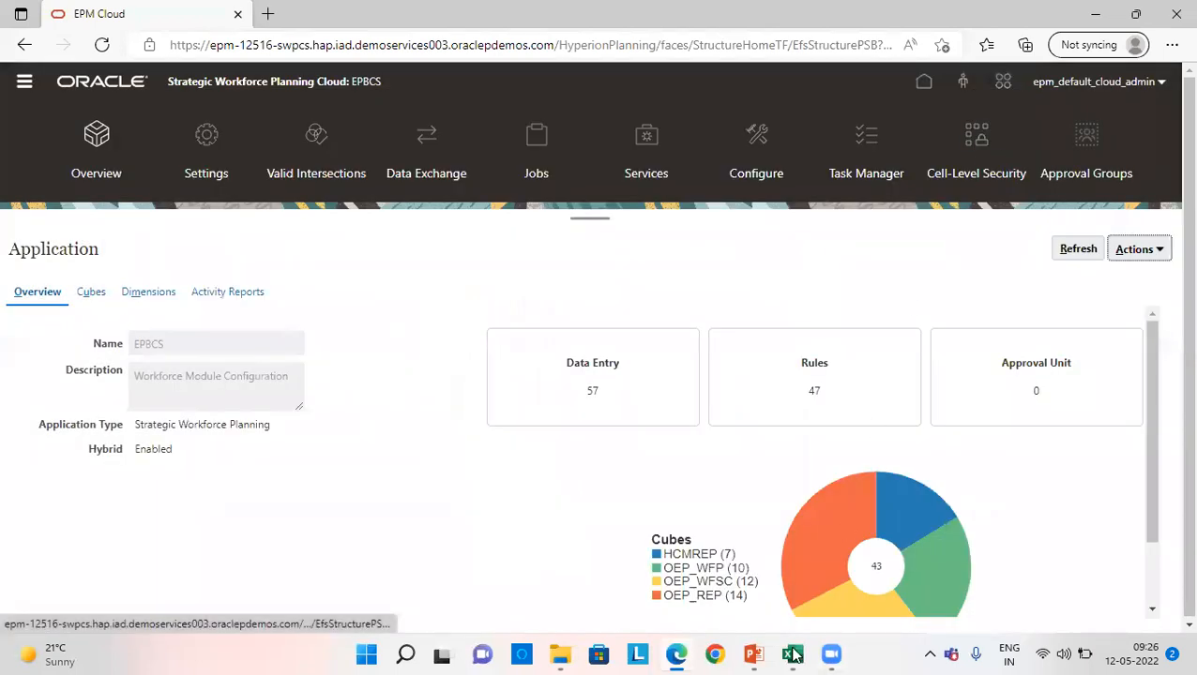
- Switch to the Excel checklist and fill the rows of steps 4 to 7, Import metadata through Set User Preferances, with green
left_click(790, 651)
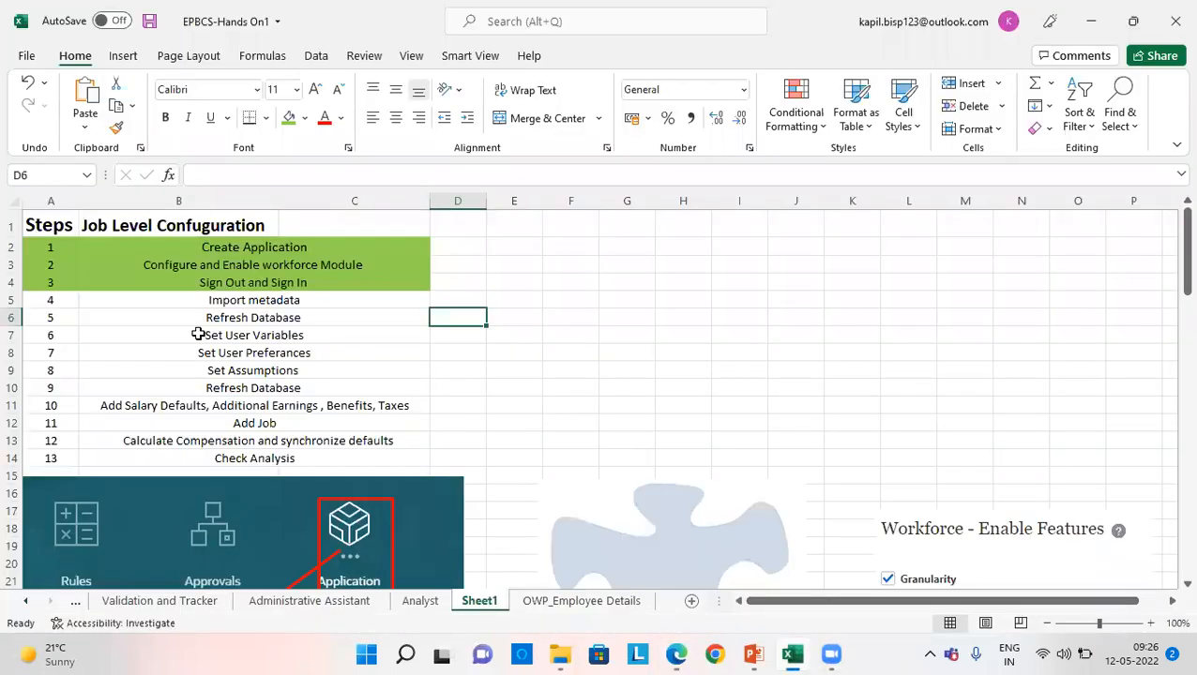
left_click(58, 305)
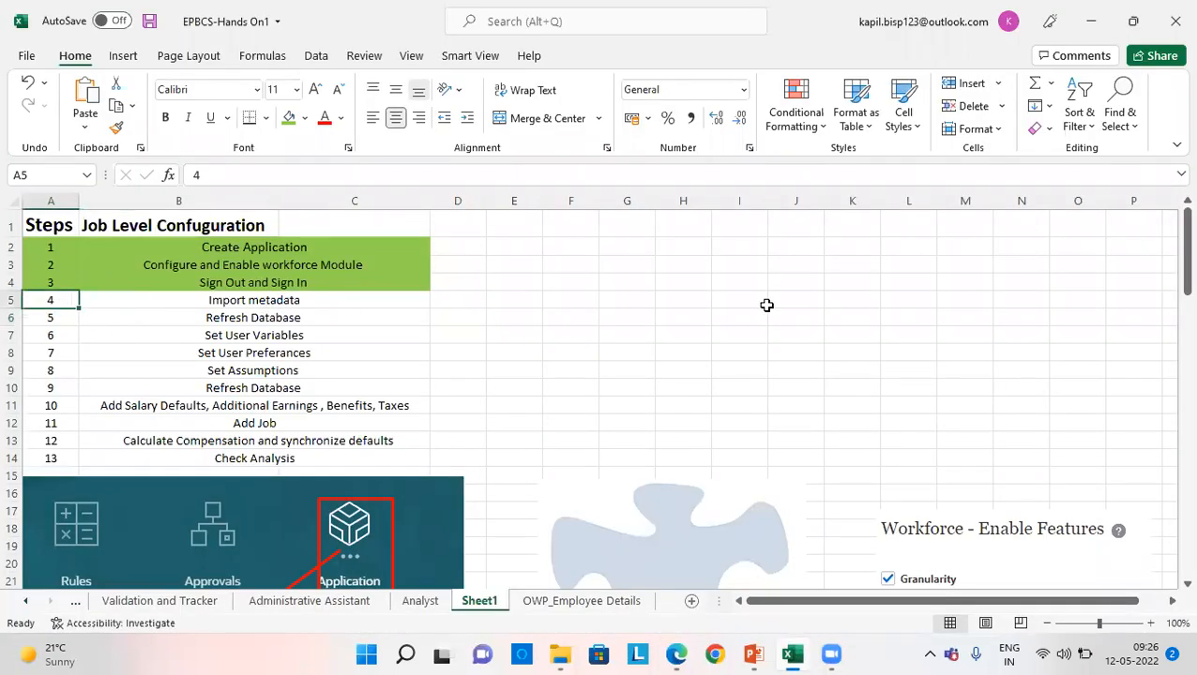
key("shift+Right")
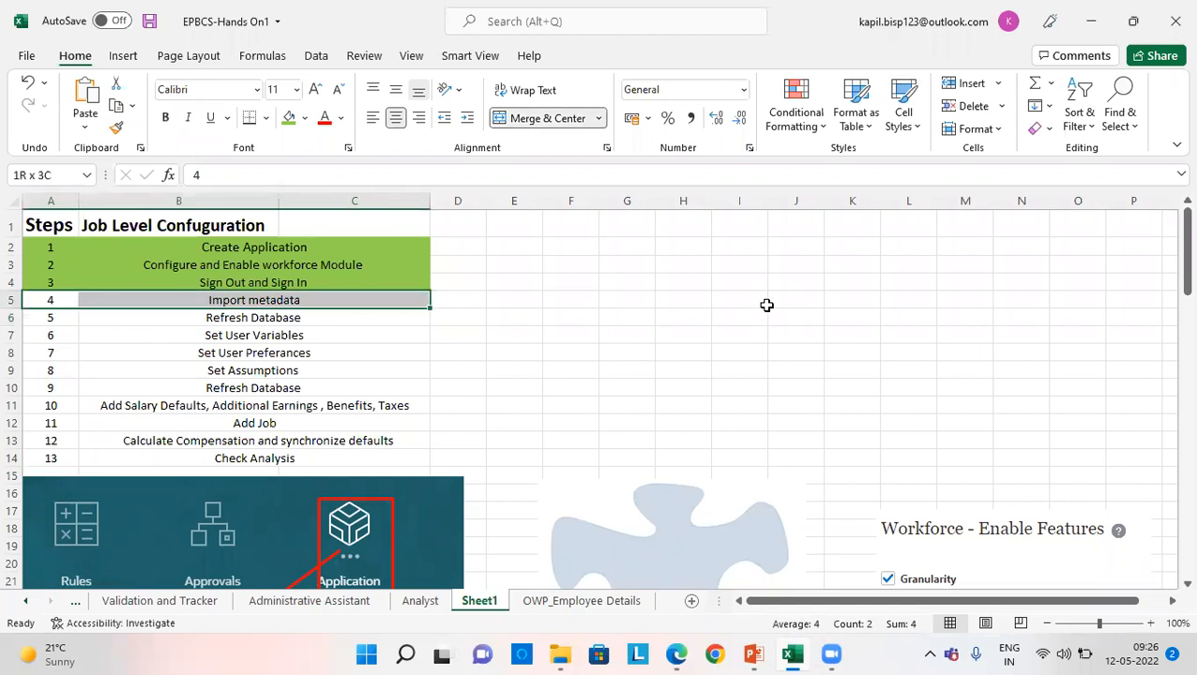
key("shift+Down")
key("shift+Down")
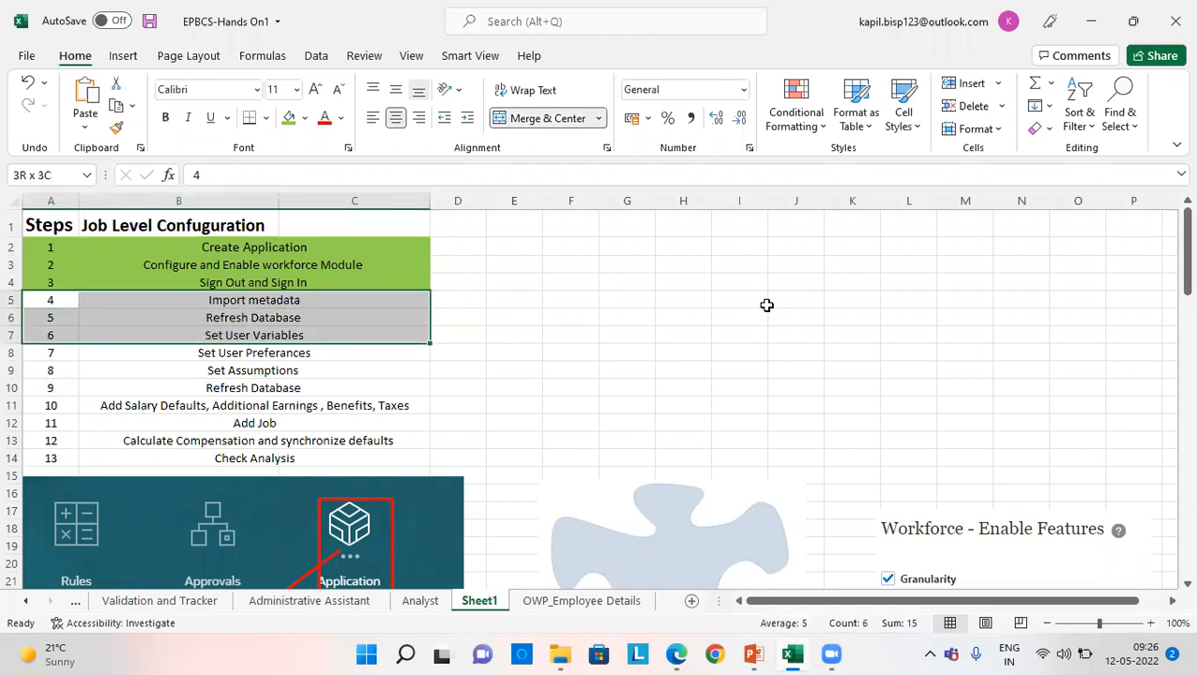
key("shift+Down")
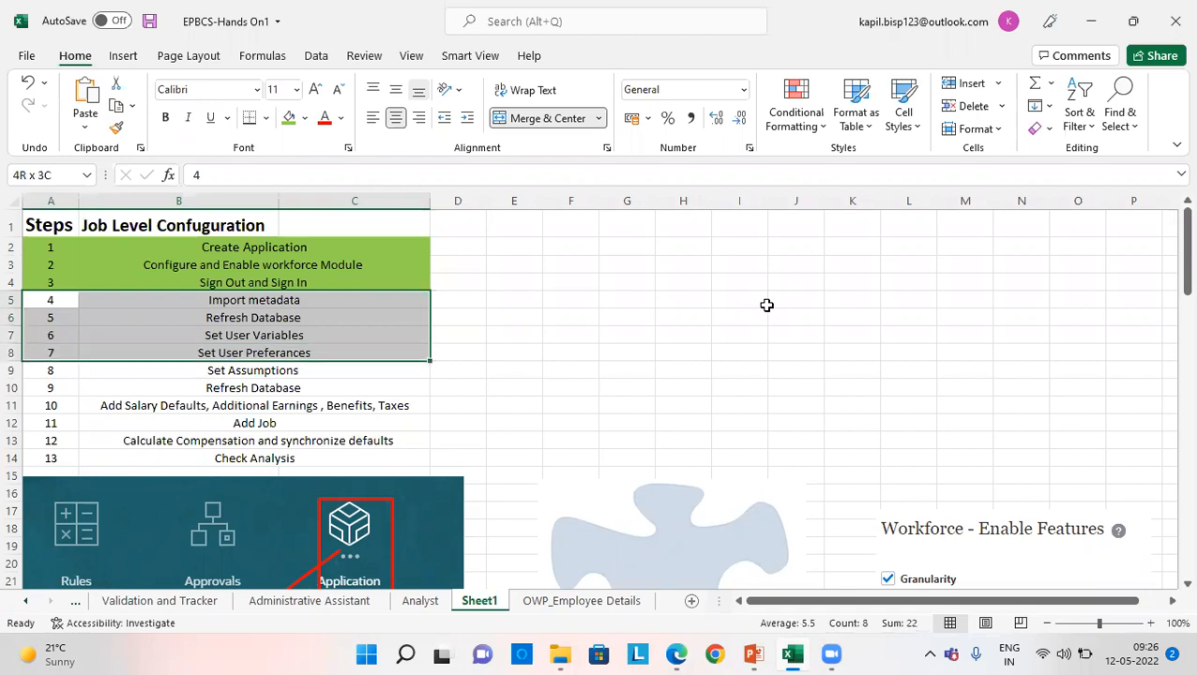
left_click(288, 117)
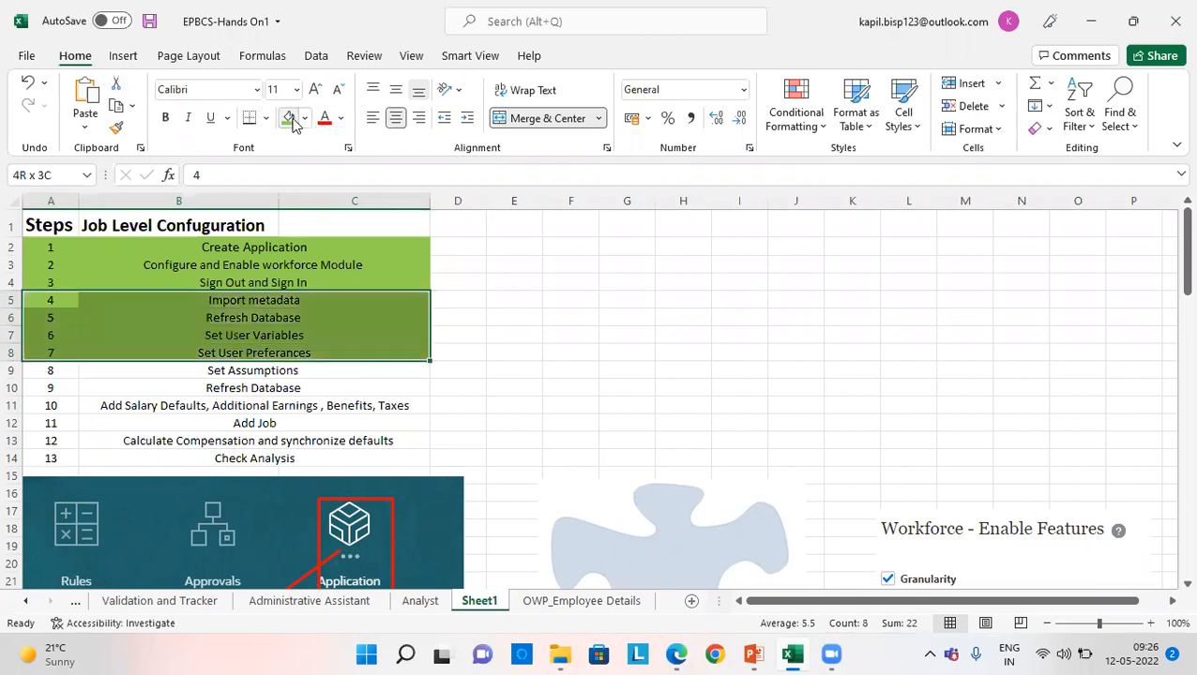
left_click(555, 354)
left_click(64, 368)
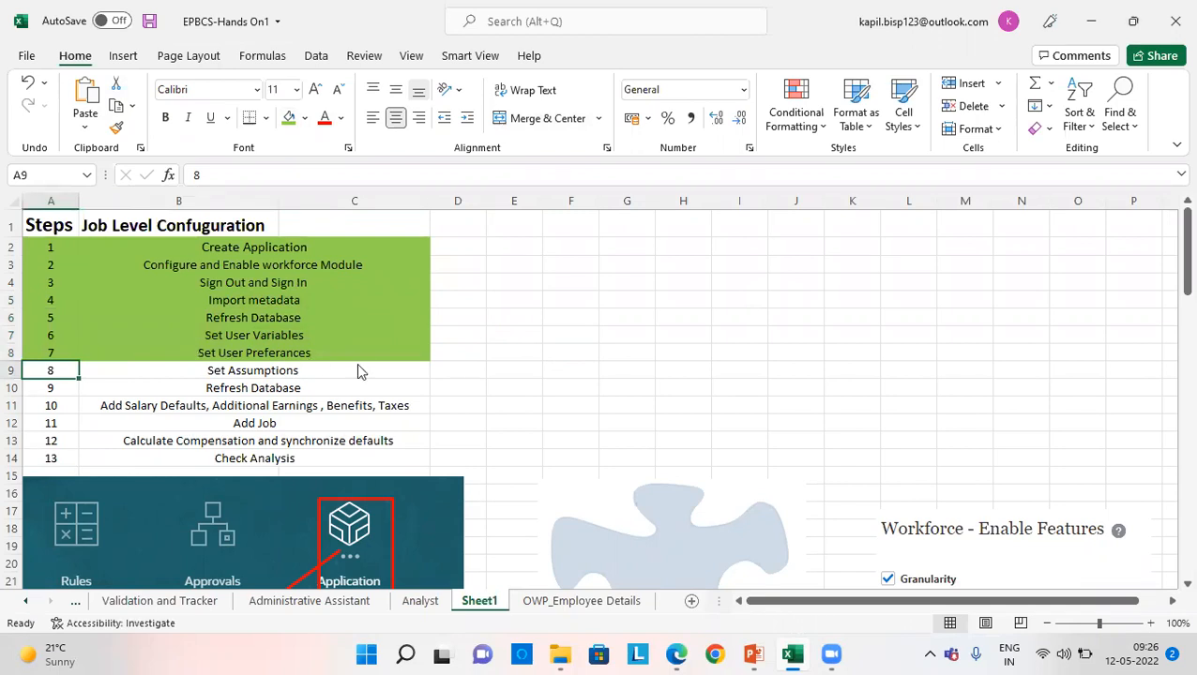
- Return to EPM Cloud in the browser and open Workforce Assumptions from the Workforce configuration list
left_click(1090, 21)
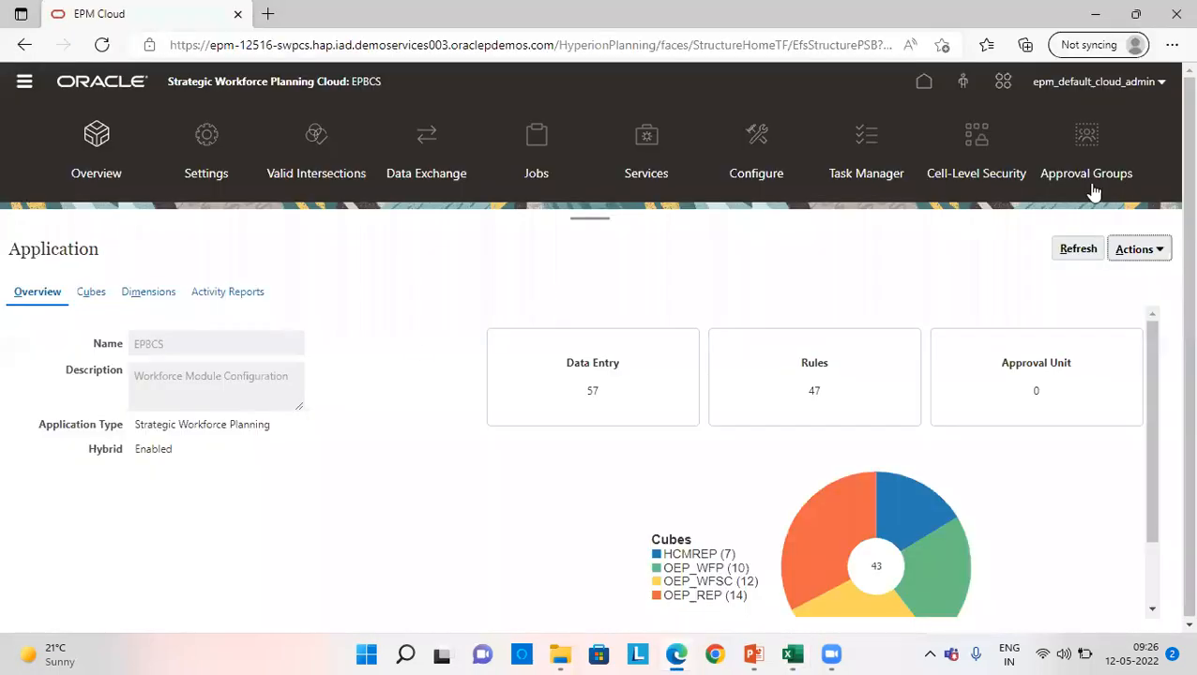
left_click(760, 151)
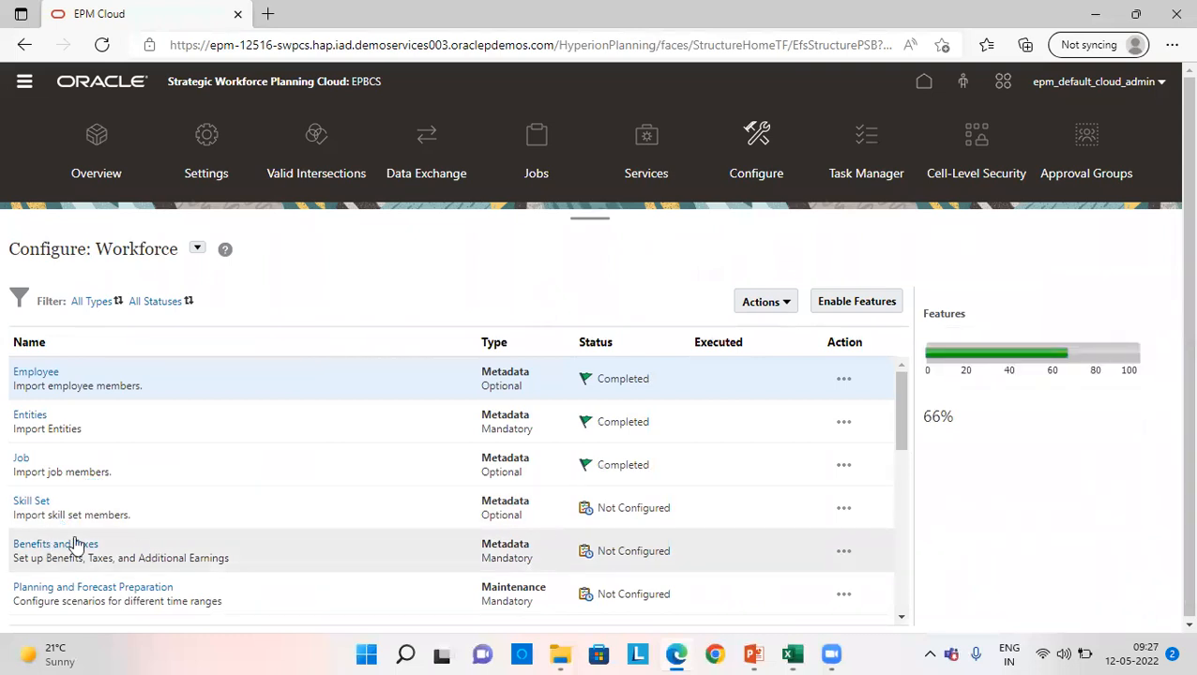
scroll(54, 553, "down", 2)
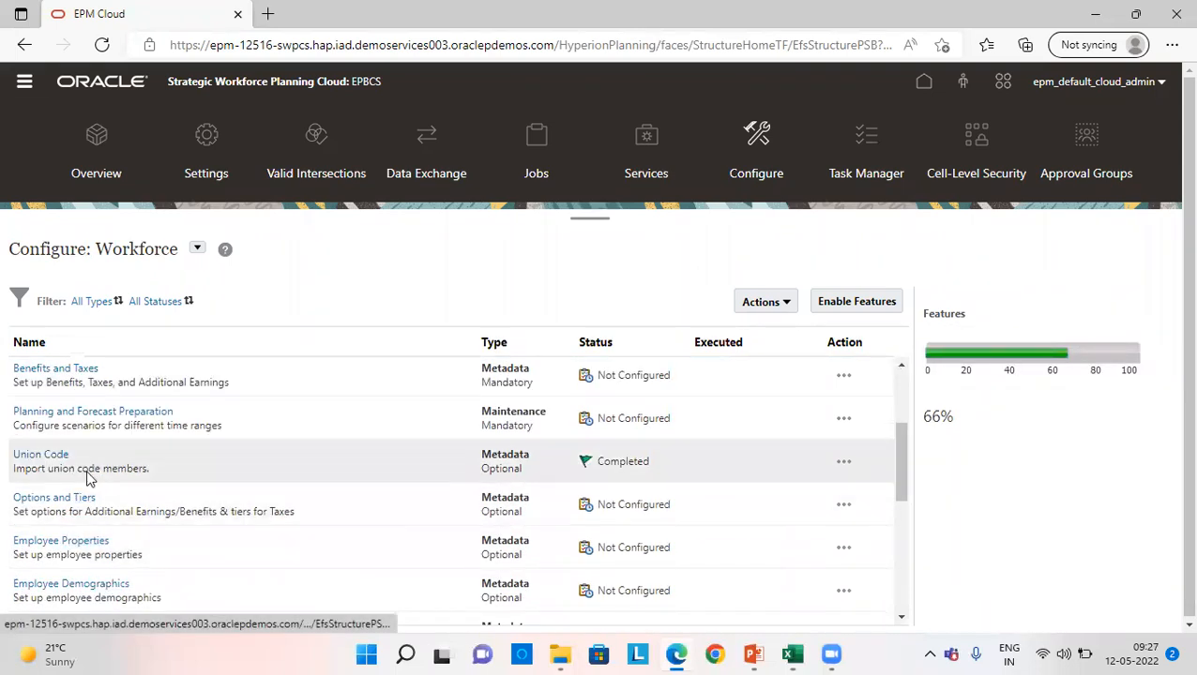
scroll(64, 554, "down", 3)
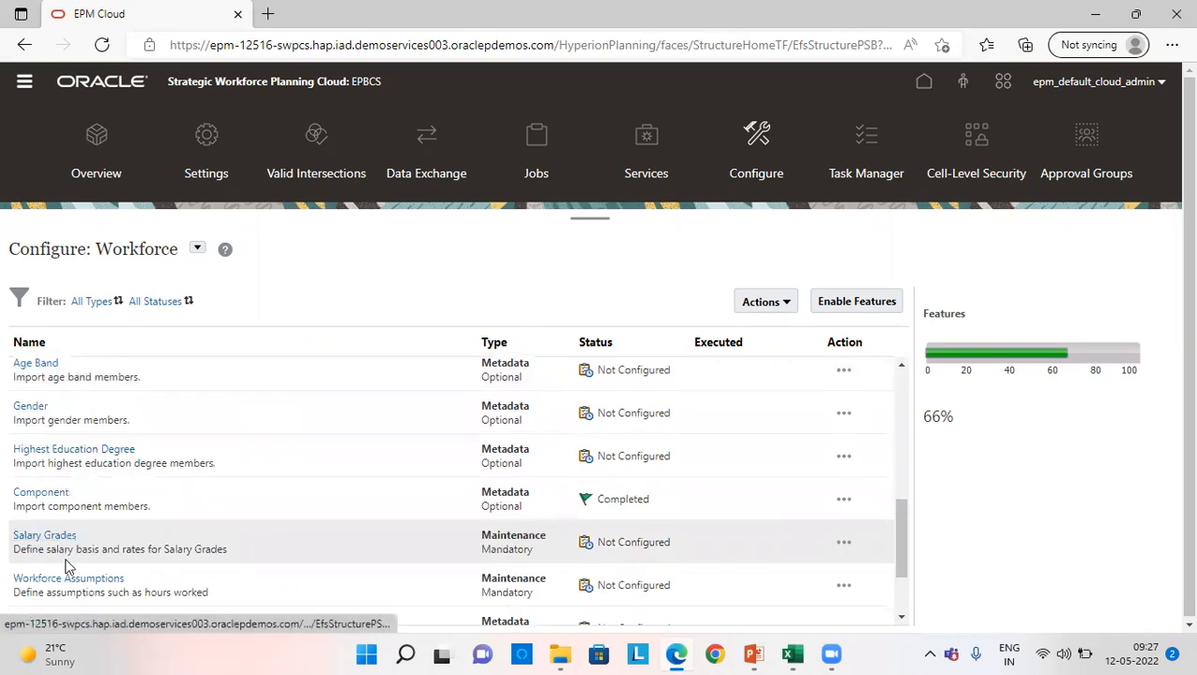
left_click(83, 575)
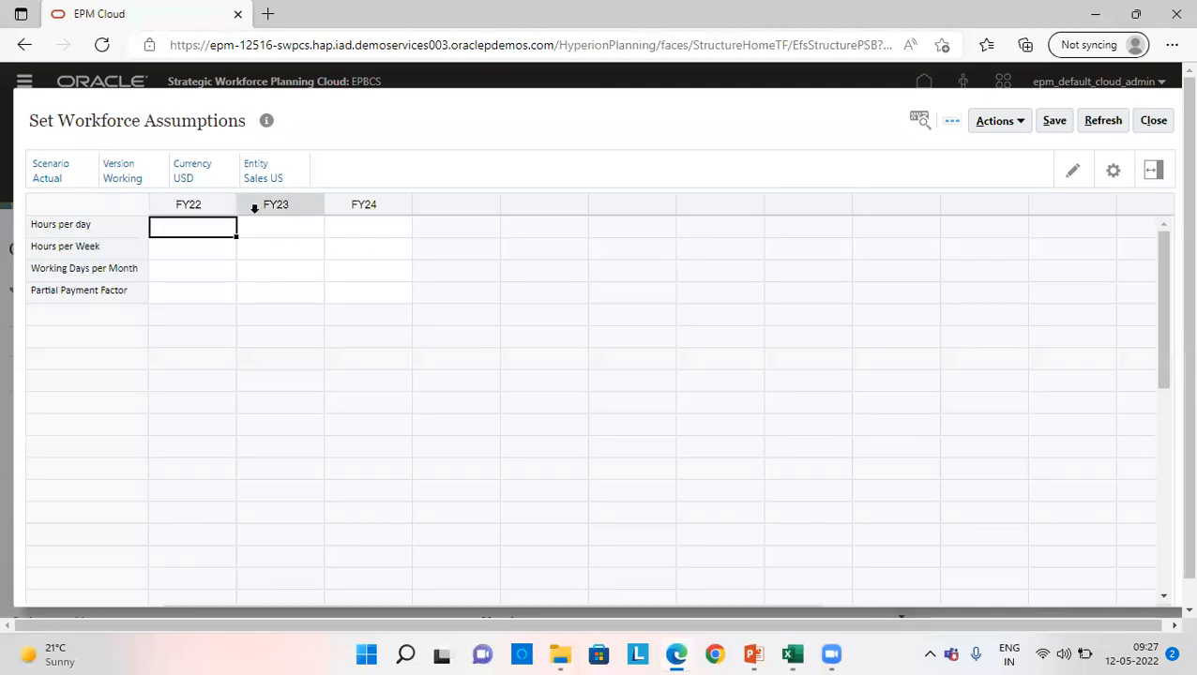
- Set Hours per day to 8 for FY22, FY23 and FY24
type("8")
key("Tab")
type("8")
key("Tab")
type("8")
- Set Hours per Week to 40 for FY22, FY23 and FY24
left_click(210, 241)
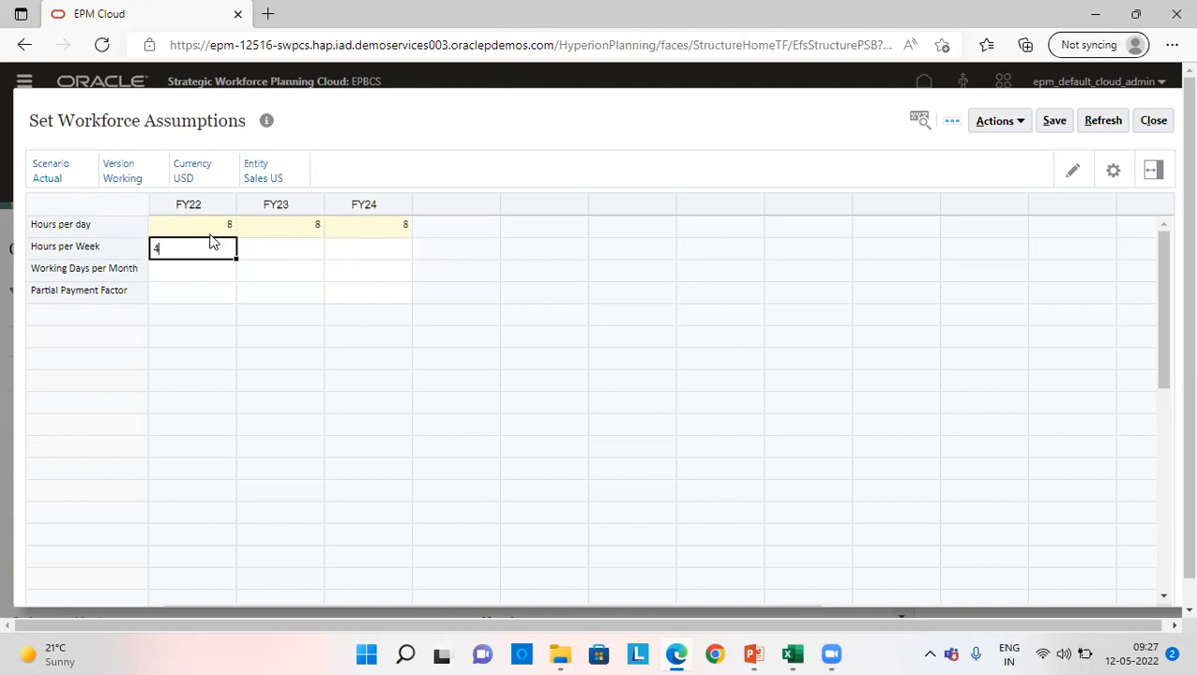
key("Tab")
key("Tab")
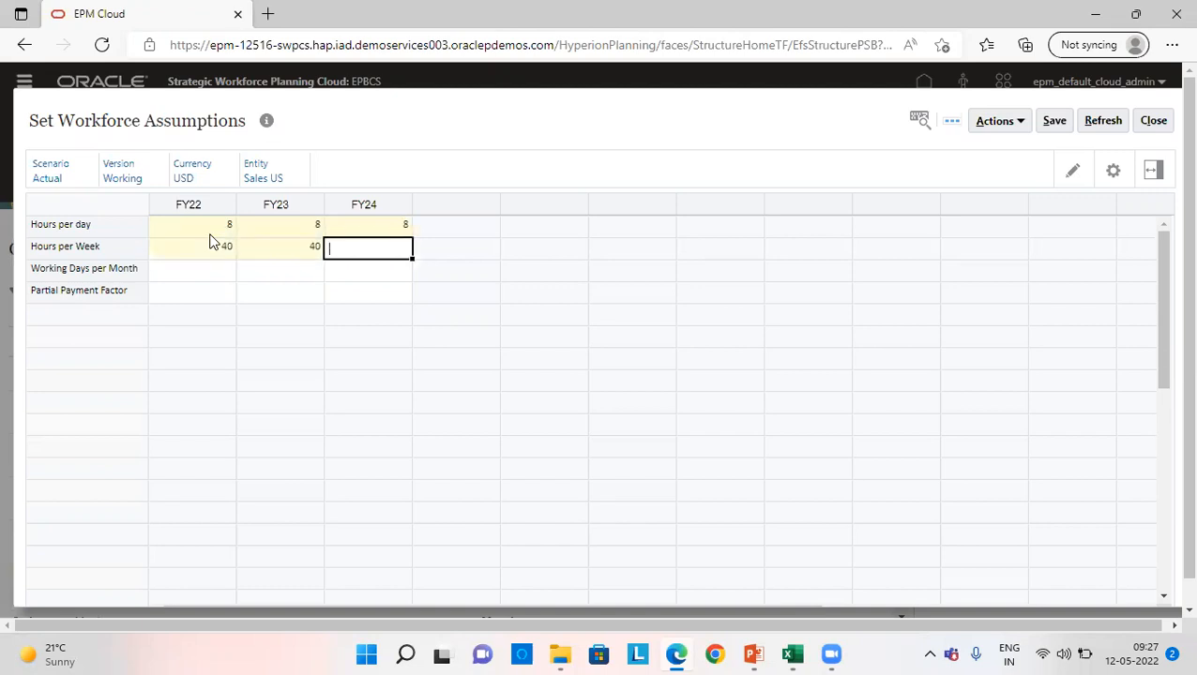
type("40")
key("Return")
- Set Working Days per Month to 22 for FY22, FY23 and FY24
key("shift+Tab")
key("shift+Tab")
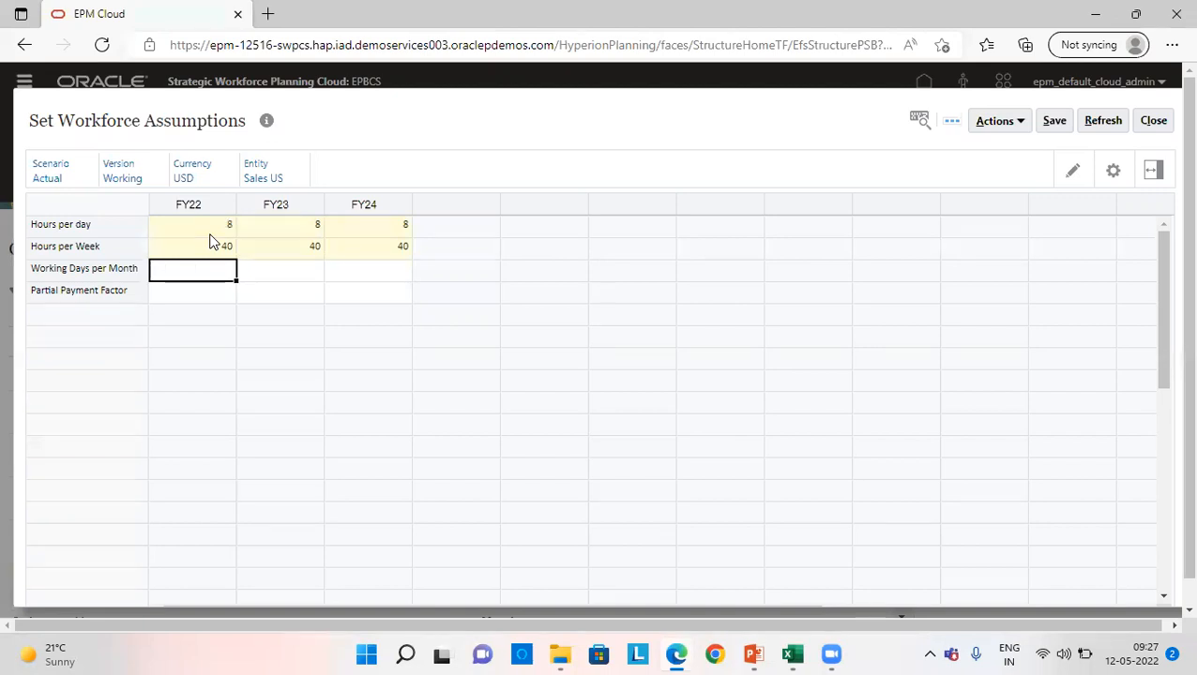
key("Tab")
- Set Partial Payment Factor to 100% for FY22, FY23 and FY24, and save and close the workforce assumptions
key("Tab")
type("22")
key("Return")
key("shift+Tab")
key("shift+Tab")
type("100")
key("Tab")
type("1")
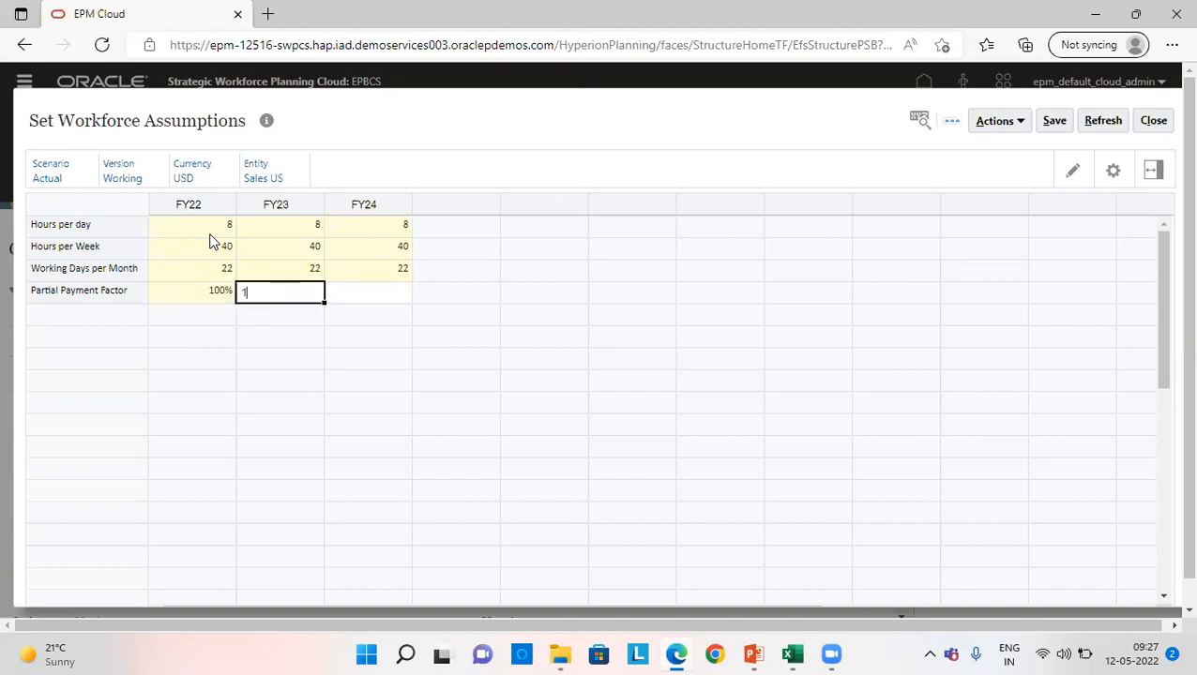
type("00")
key("Tab")
type("100")
key("Tab")
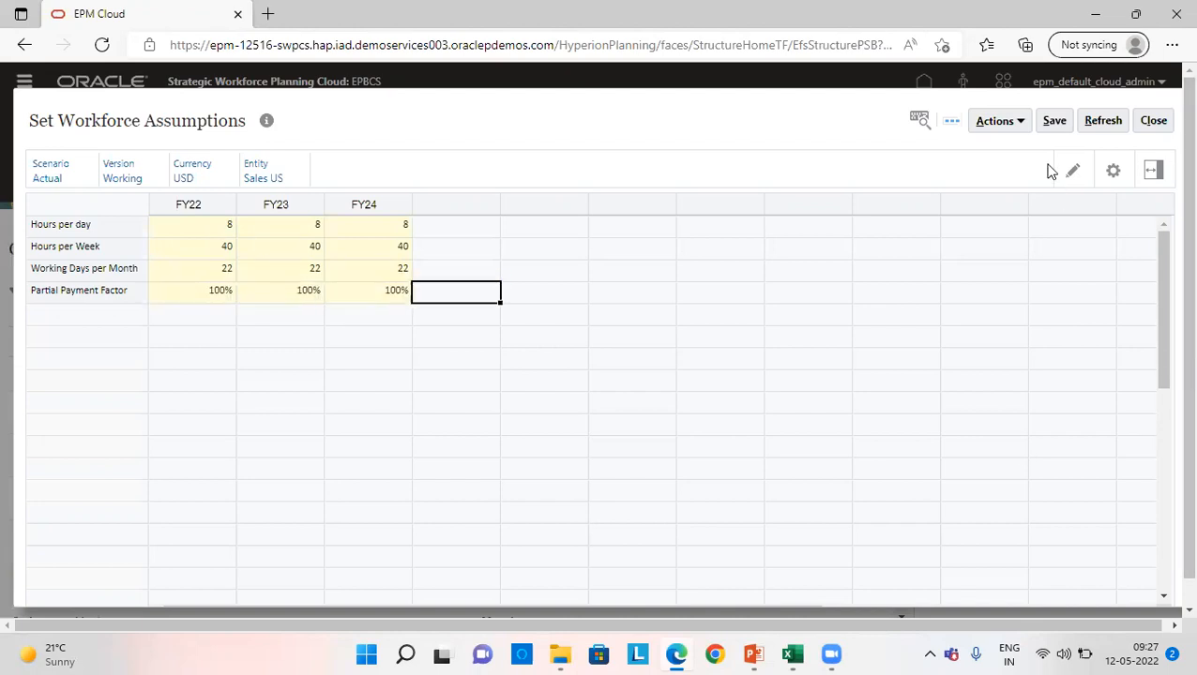
left_click(1058, 123)
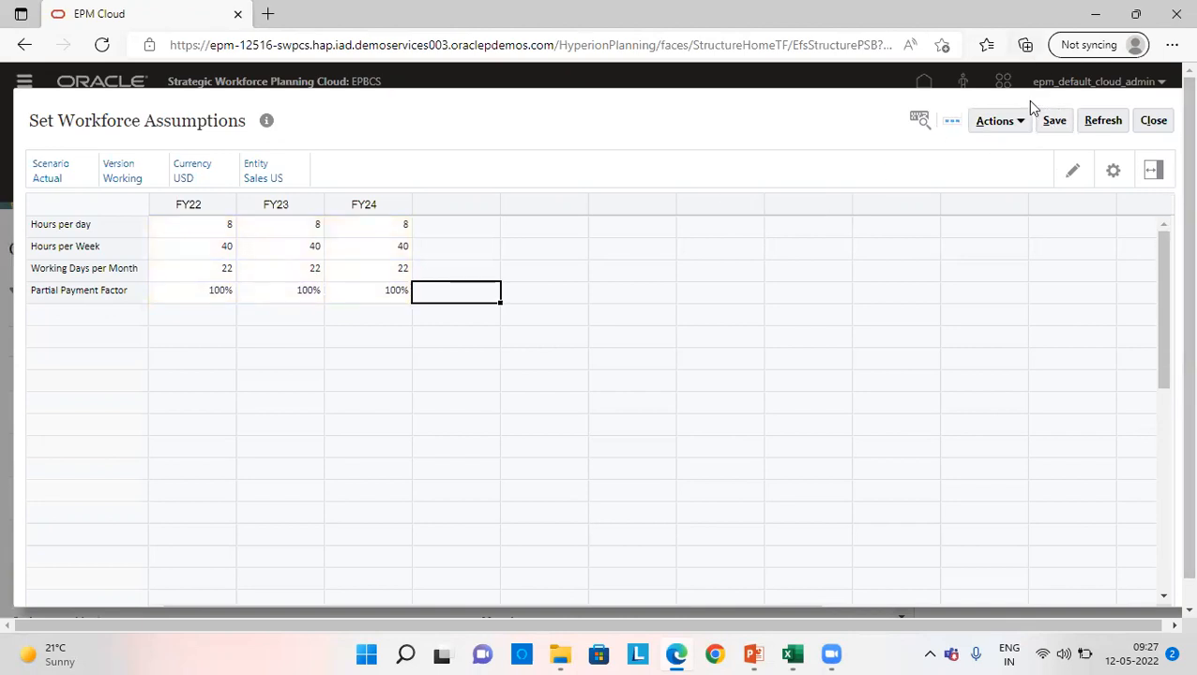
left_click(1151, 122)
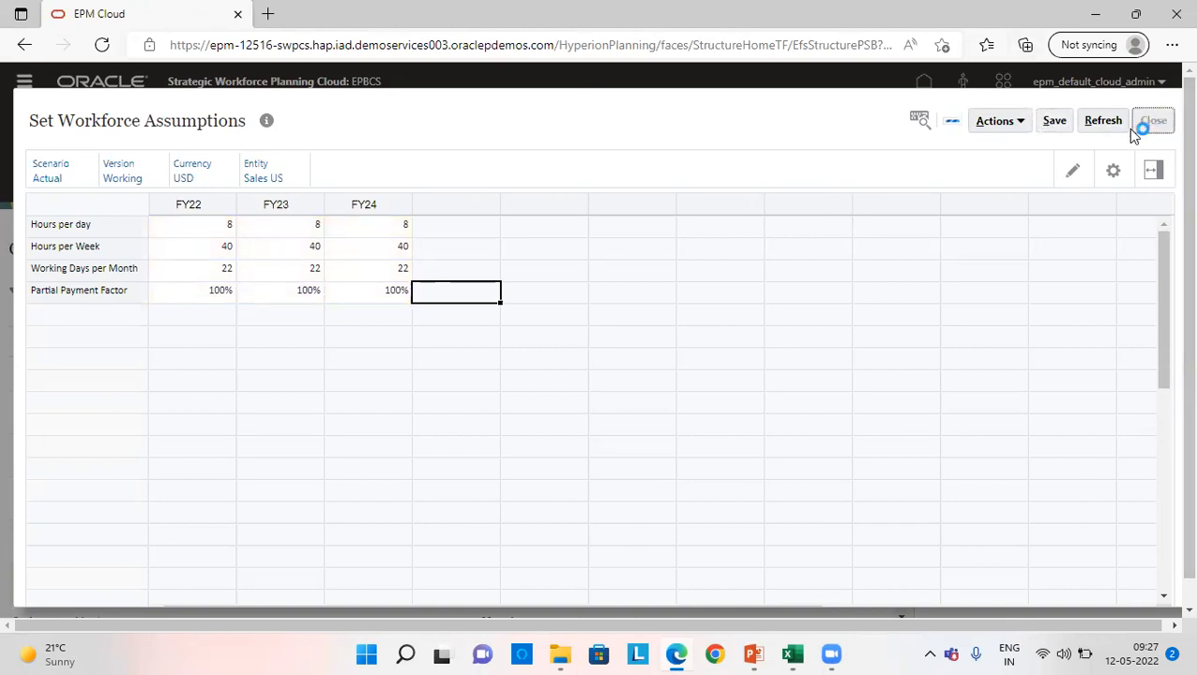
- Open Salary Grades from the Workforce configuration list and change its Entity from the US members to Finance US
scroll(75, 530, "down", 1)
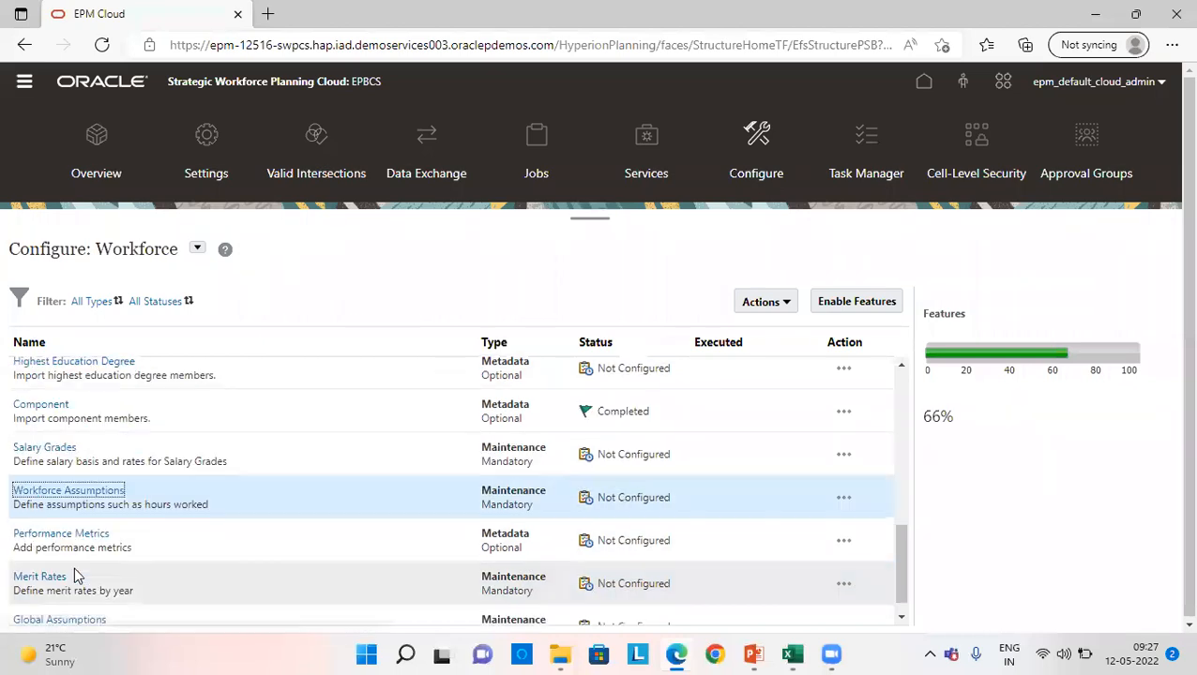
left_click(61, 446)
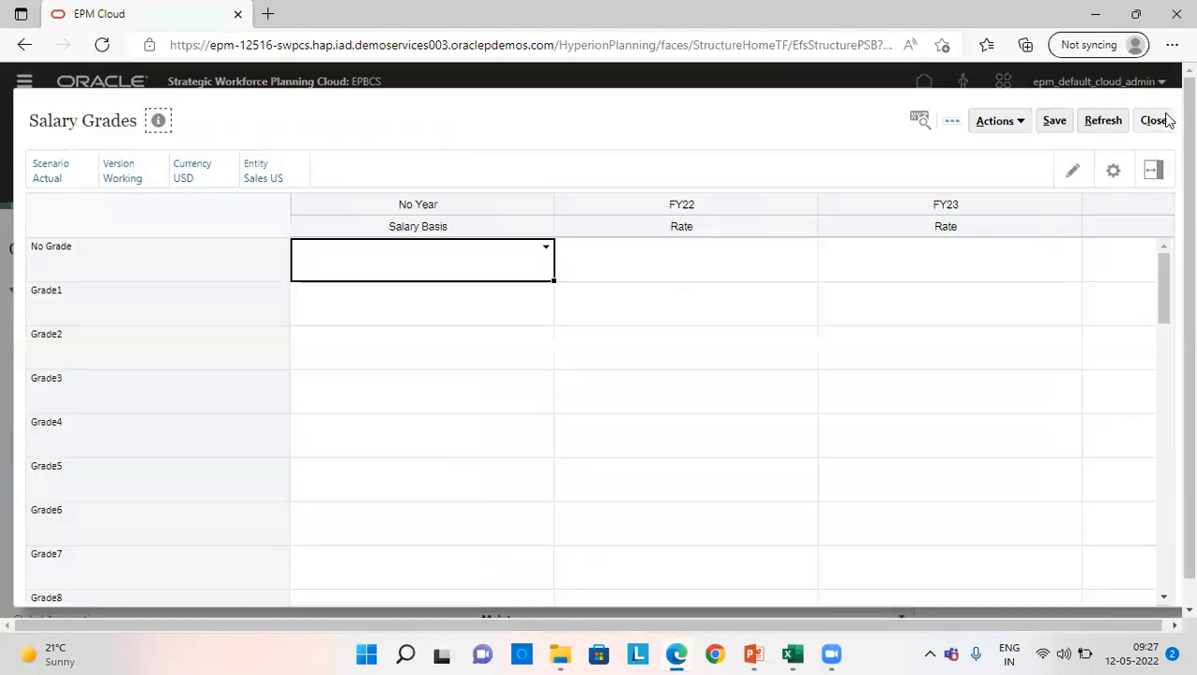
left_click(261, 179)
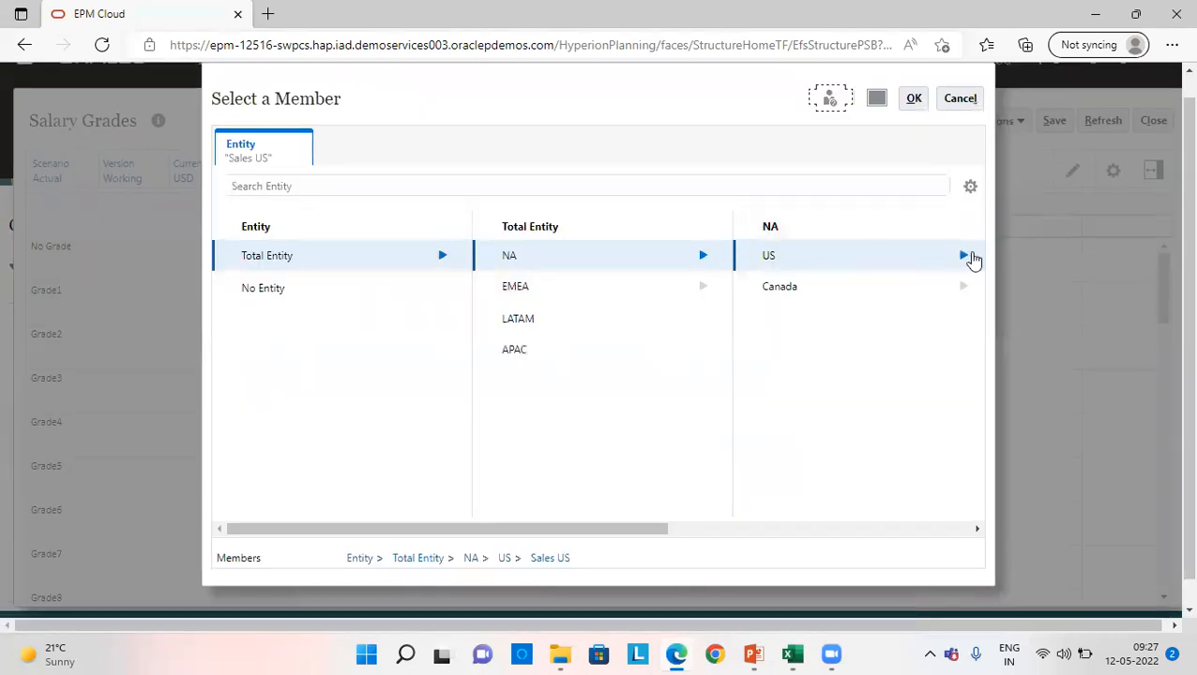
left_click(964, 256)
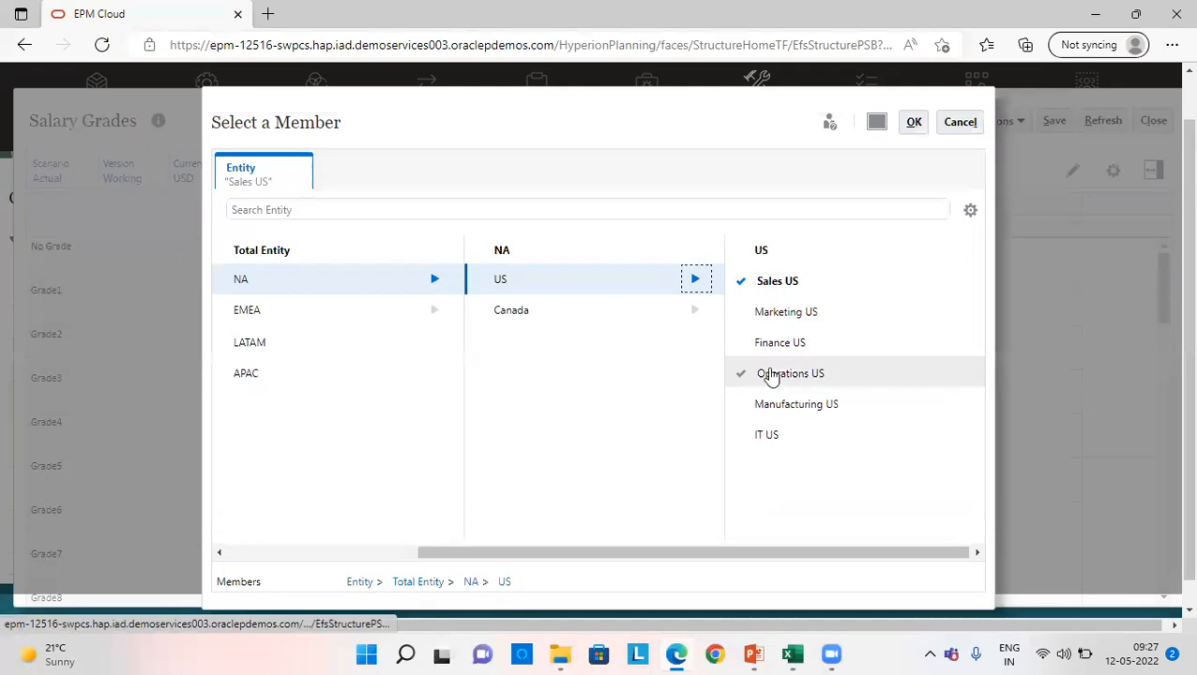
left_click(746, 342)
left_click(914, 125)
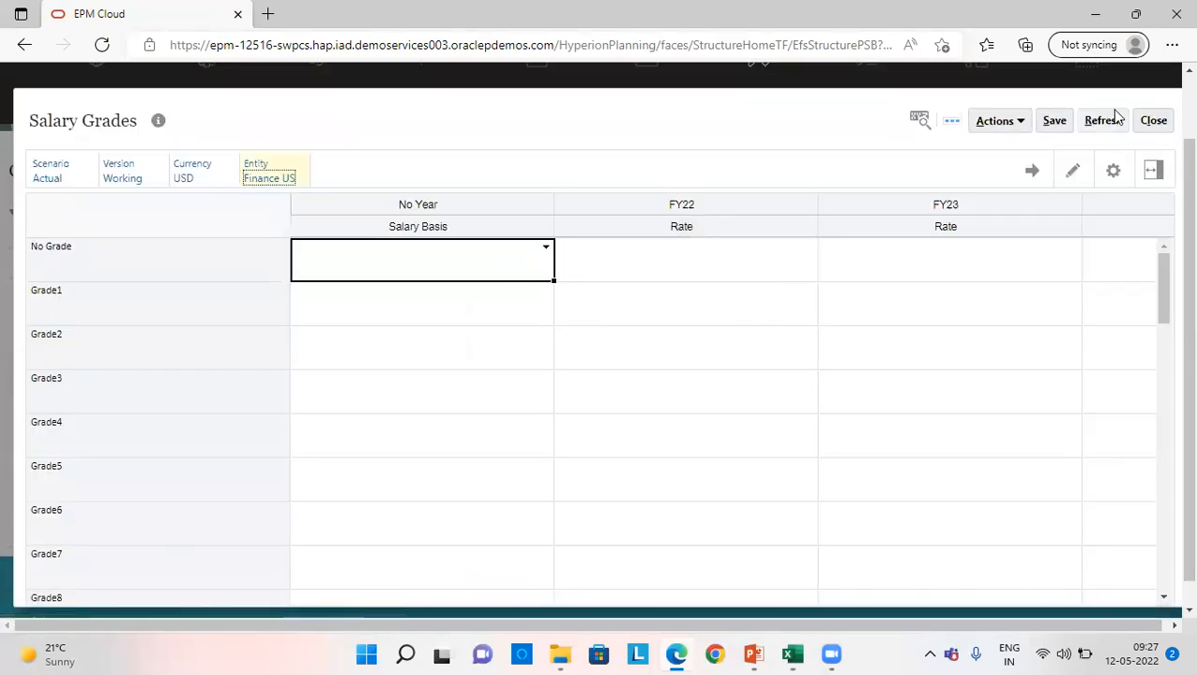
left_click(1031, 171)
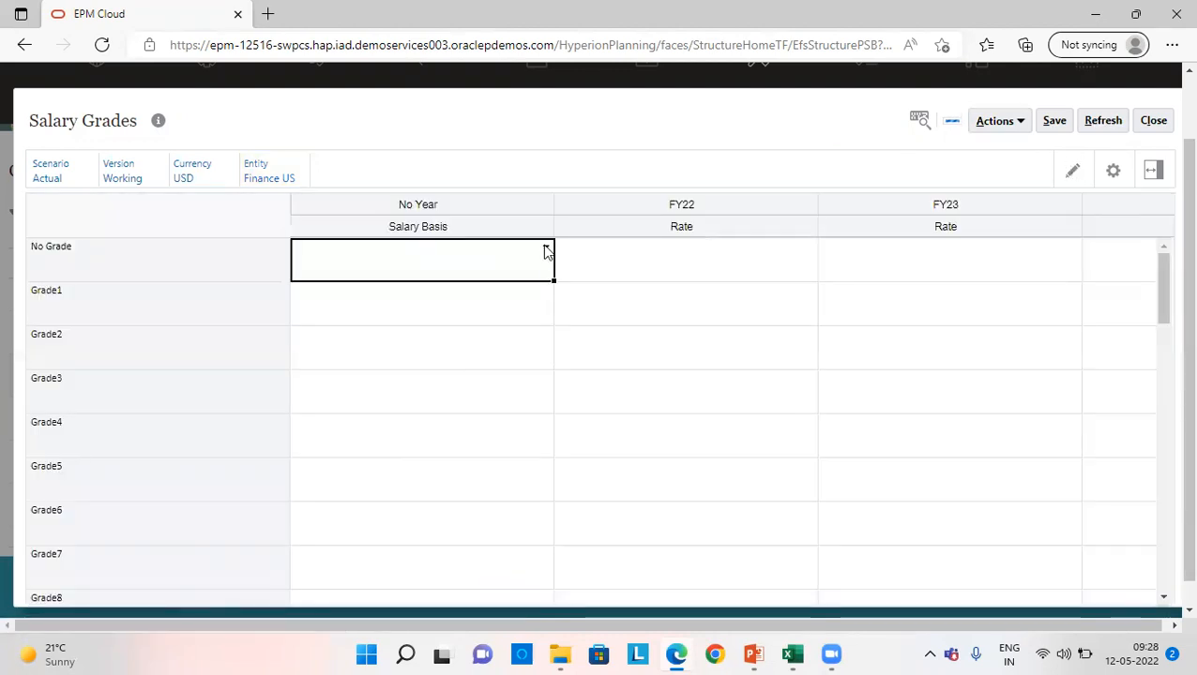
- Set the No Grade salary basis to Hourly with a rate of 40 for FY22, FY23 and FY24
left_click(546, 250)
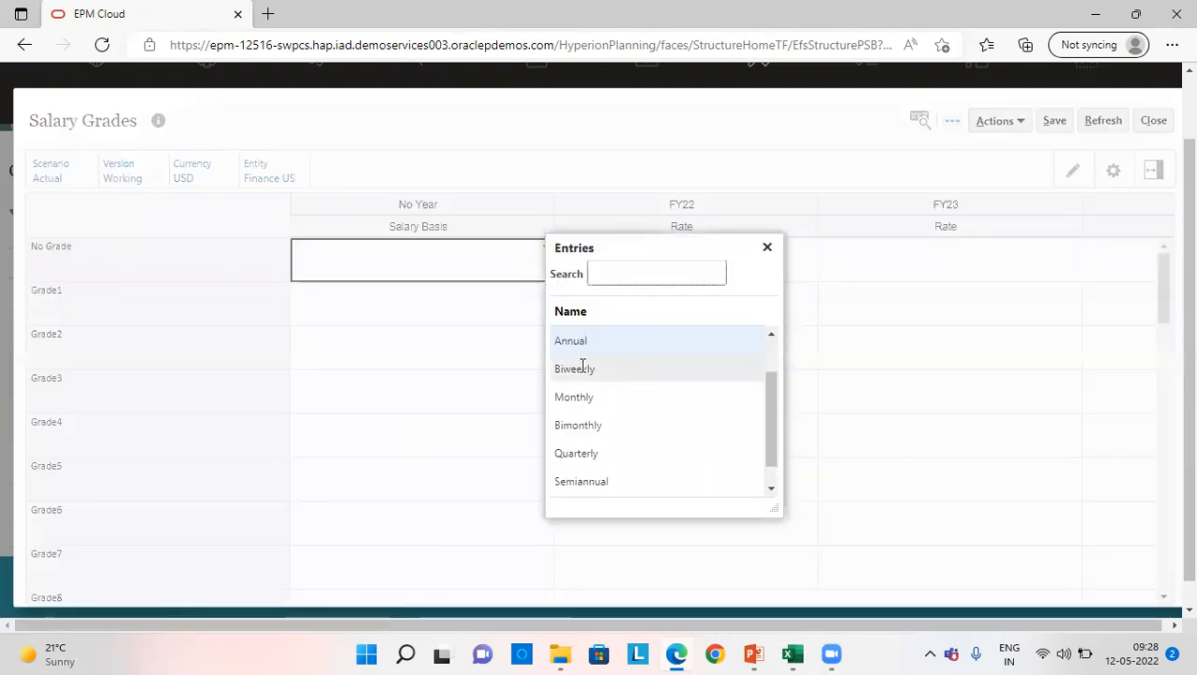
left_click(682, 420)
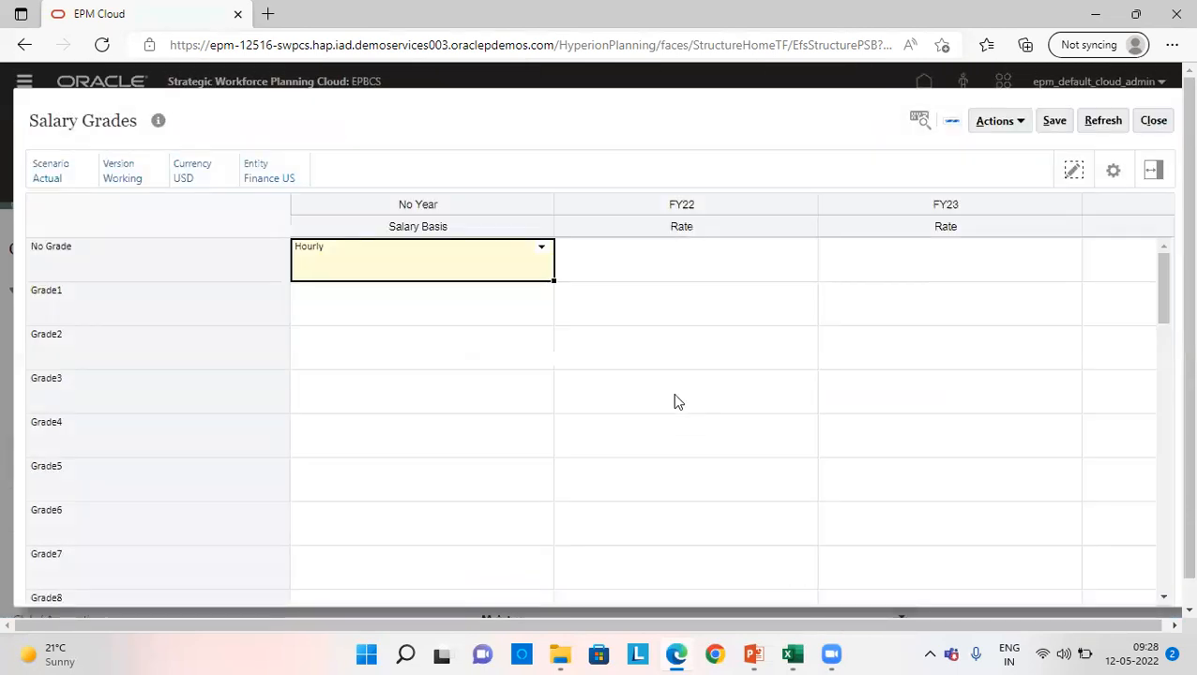
left_click(662, 274)
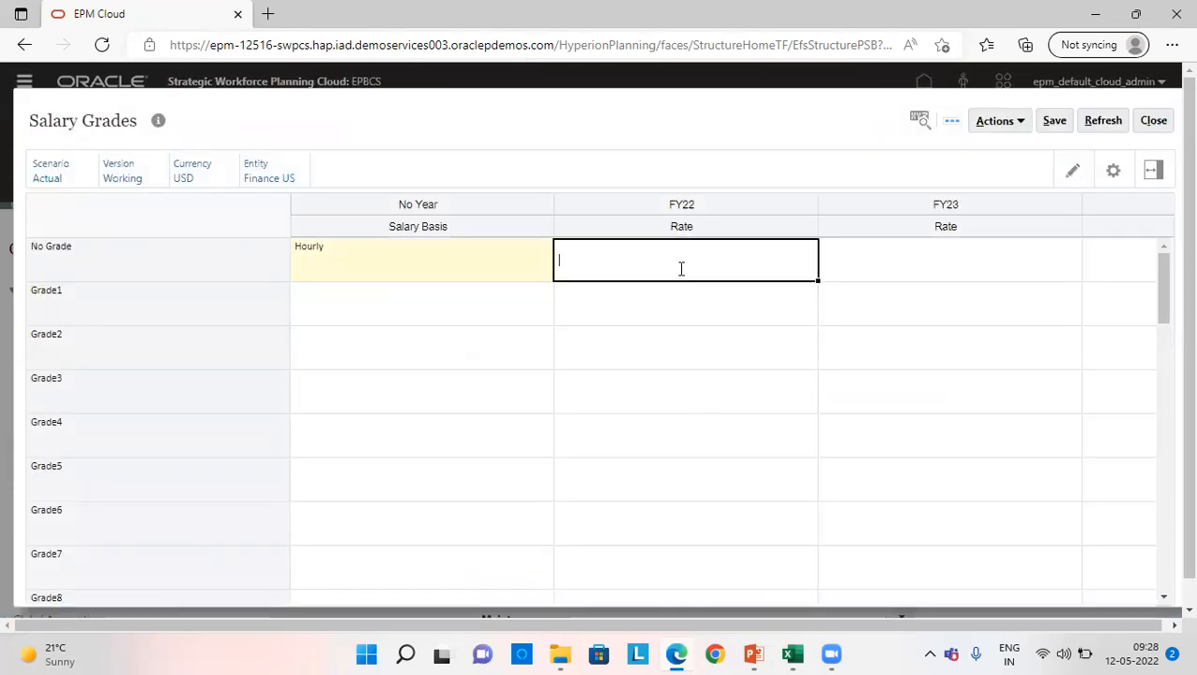
type("40")
key("Tab")
type("40")
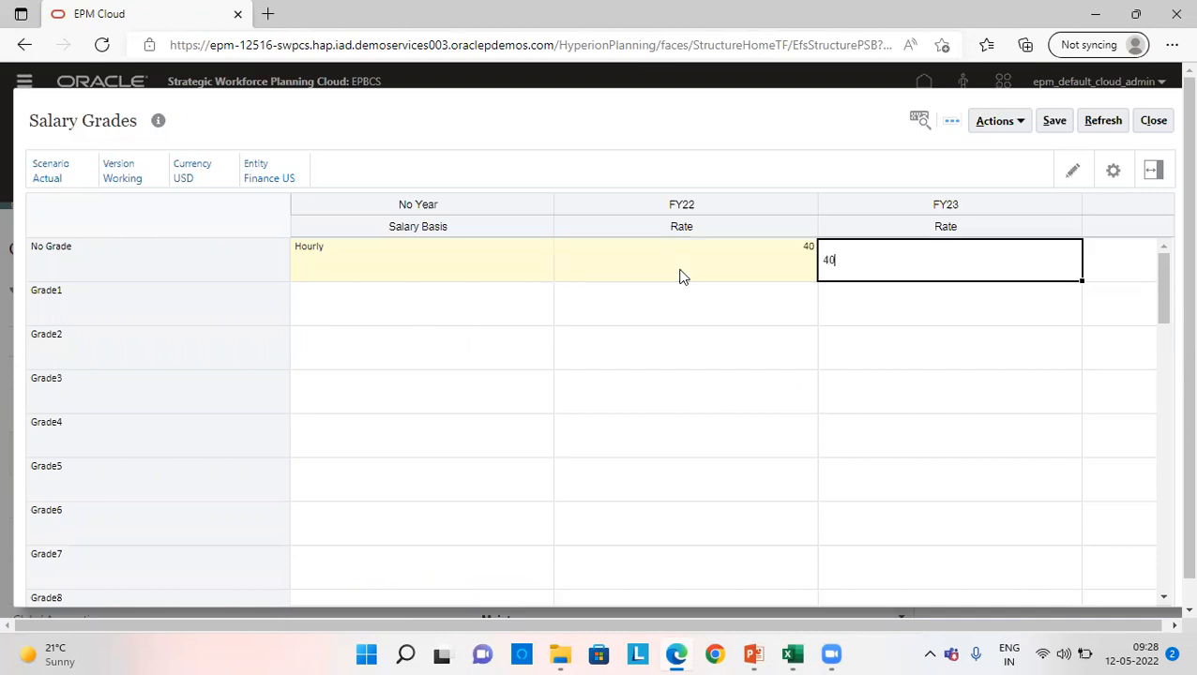
key("Tab")
type("40")
key("Tab")
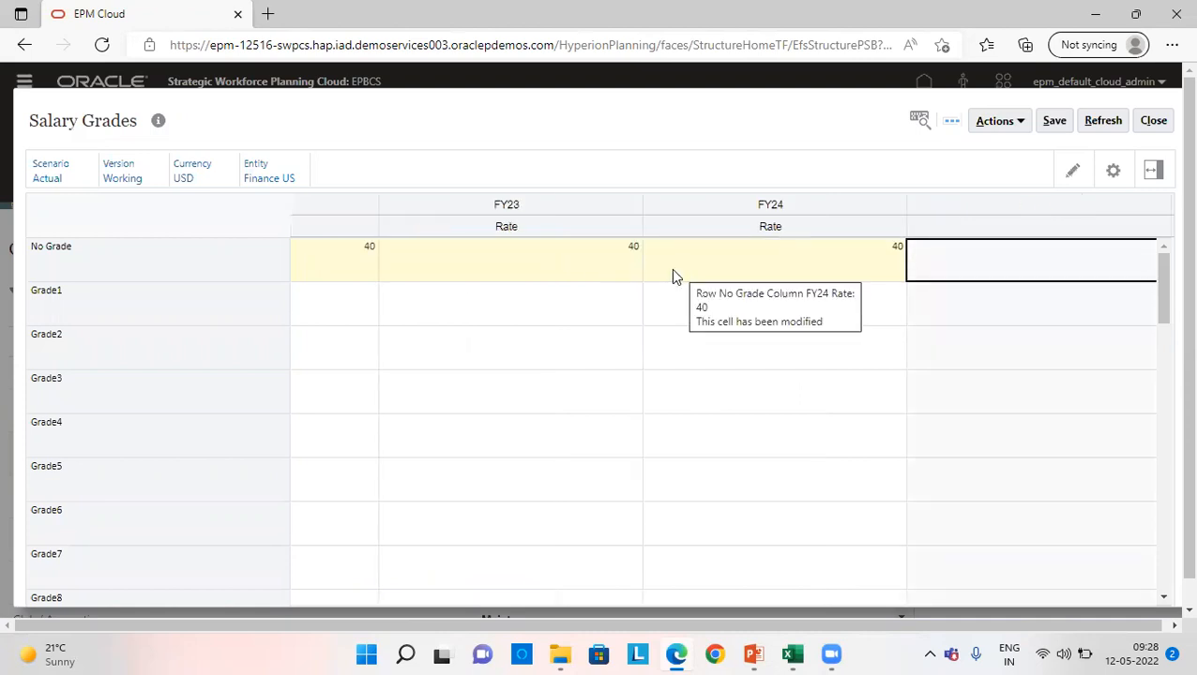
- Set the Grade1 salary basis to Annual with a rate of 420,000 for FY22, FY23 and FY24
left_click(314, 321)
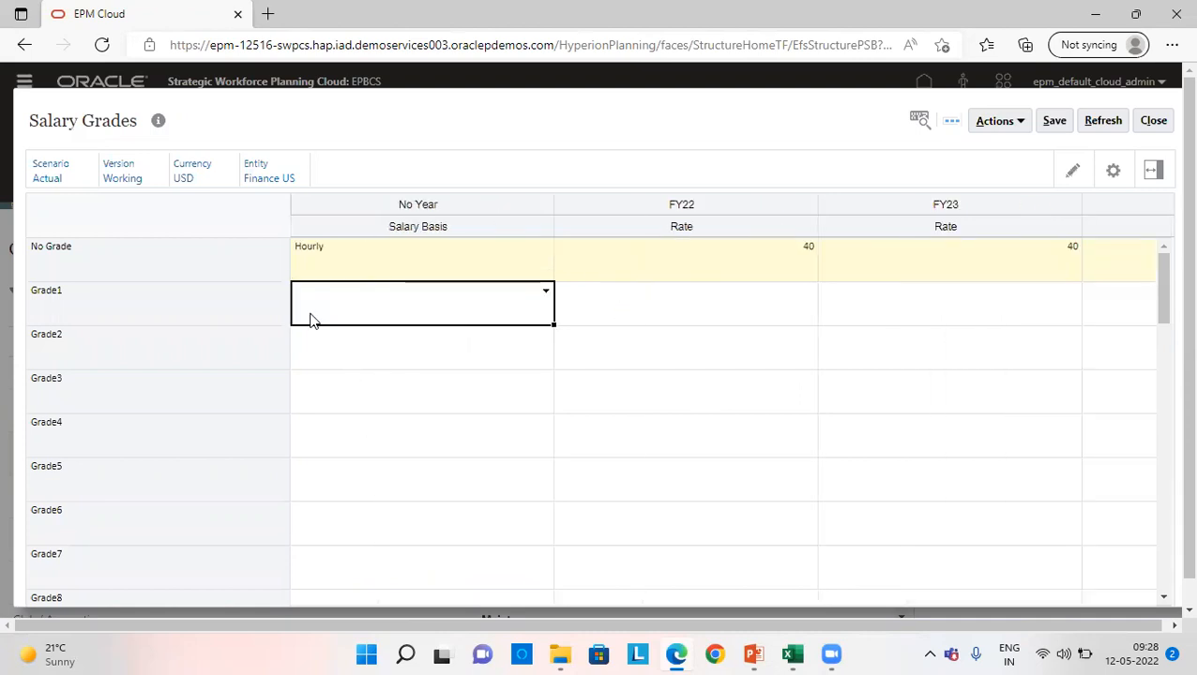
left_click(545, 292)
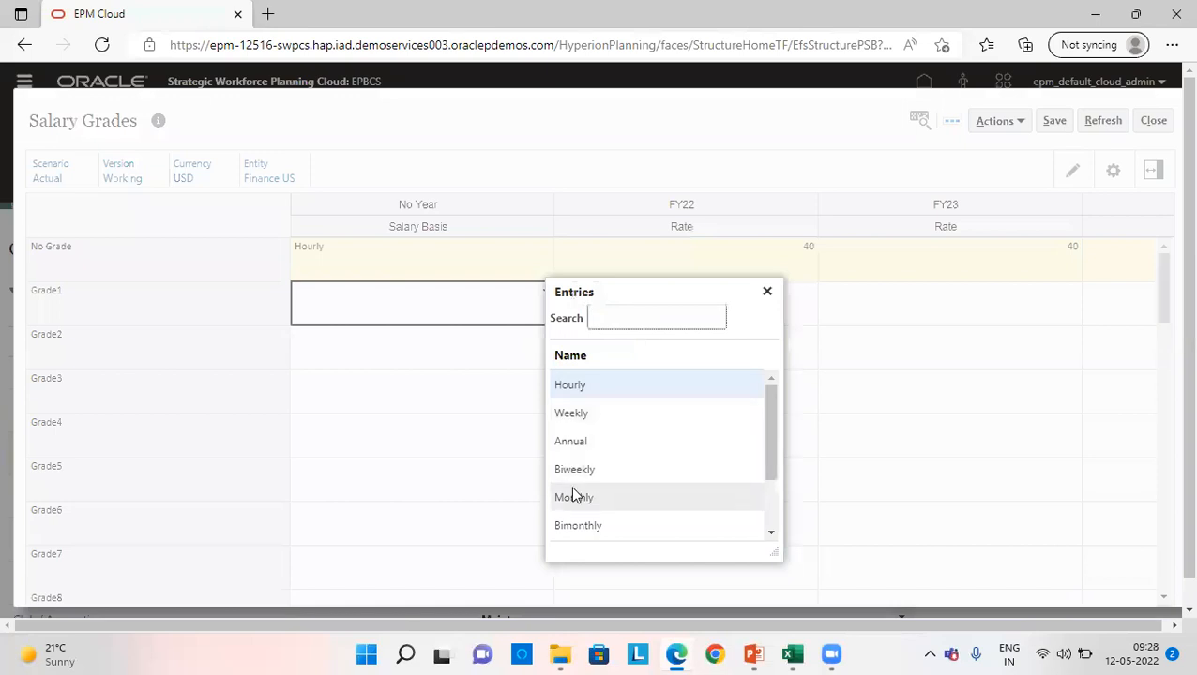
left_click(588, 440)
left_click(634, 311)
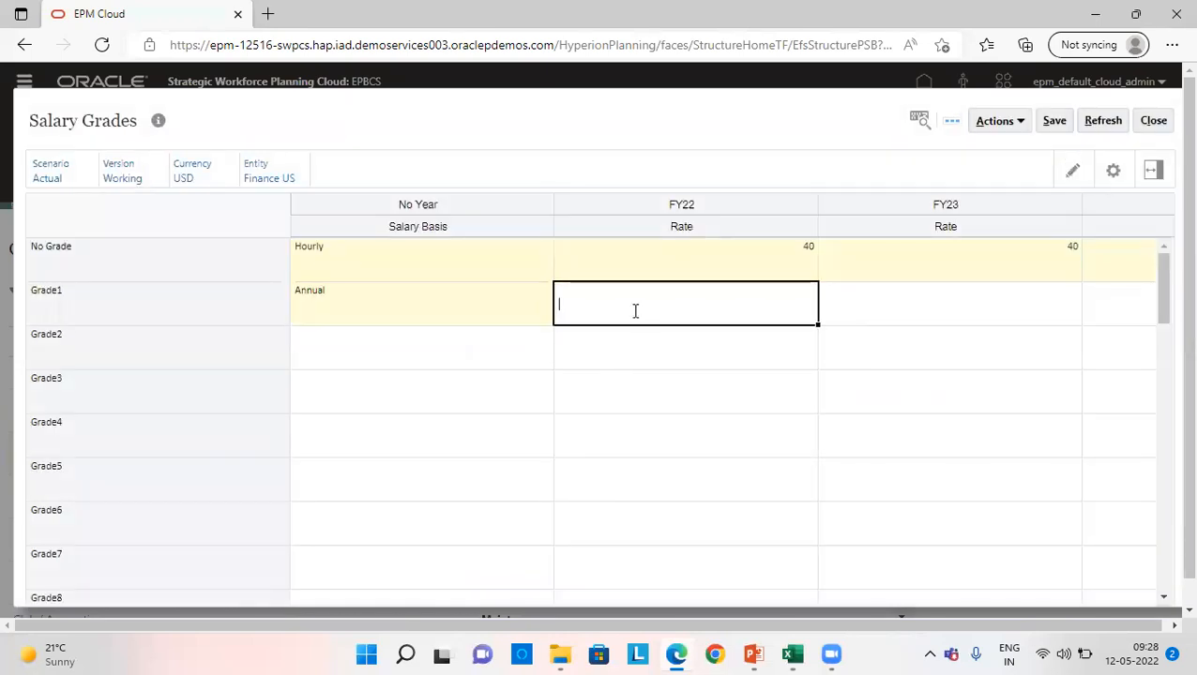
type("420,00")
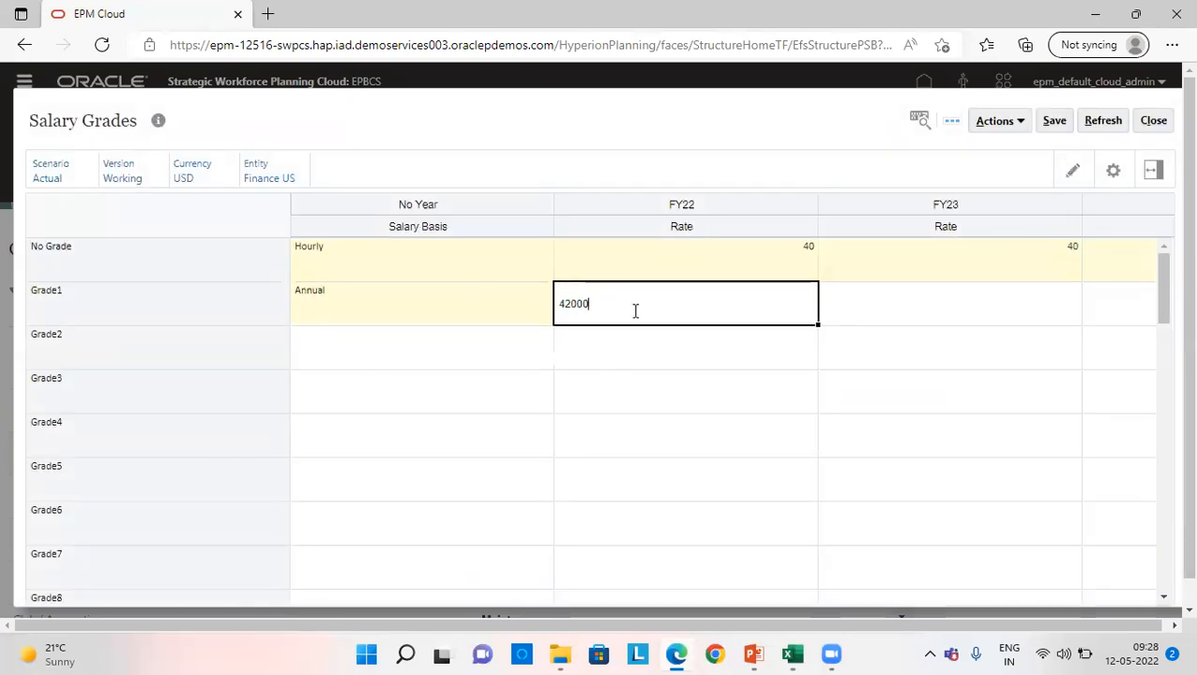
type("0")
key("Tab")
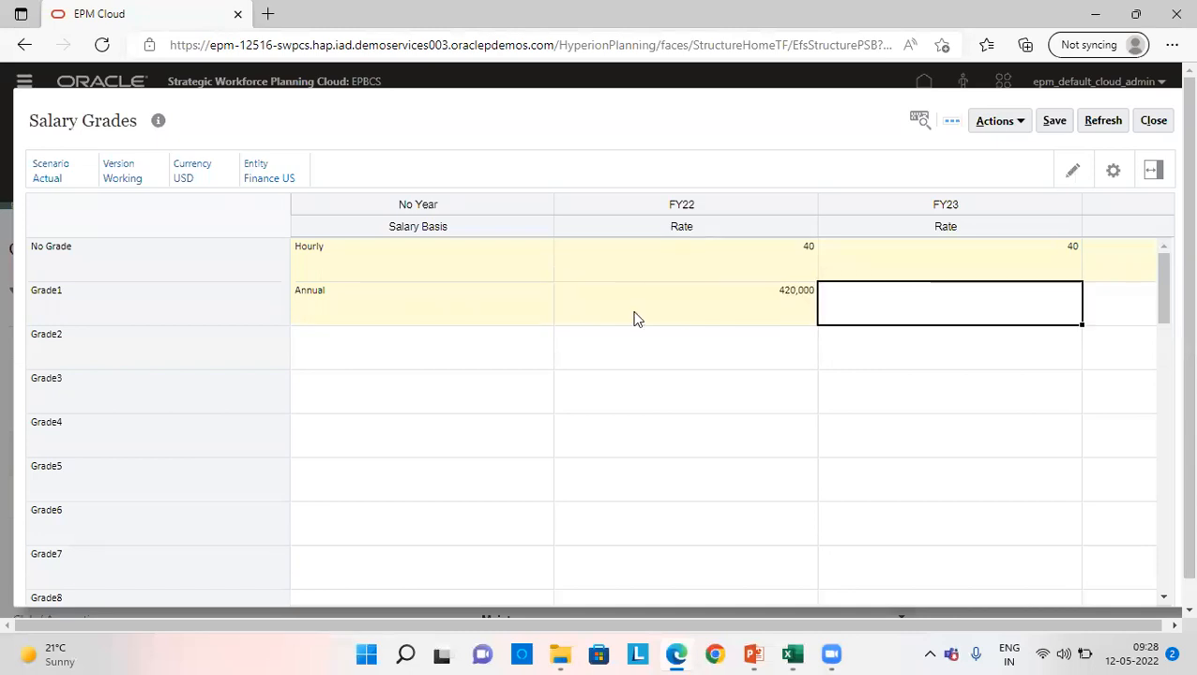
type("420000")
key("Tab")
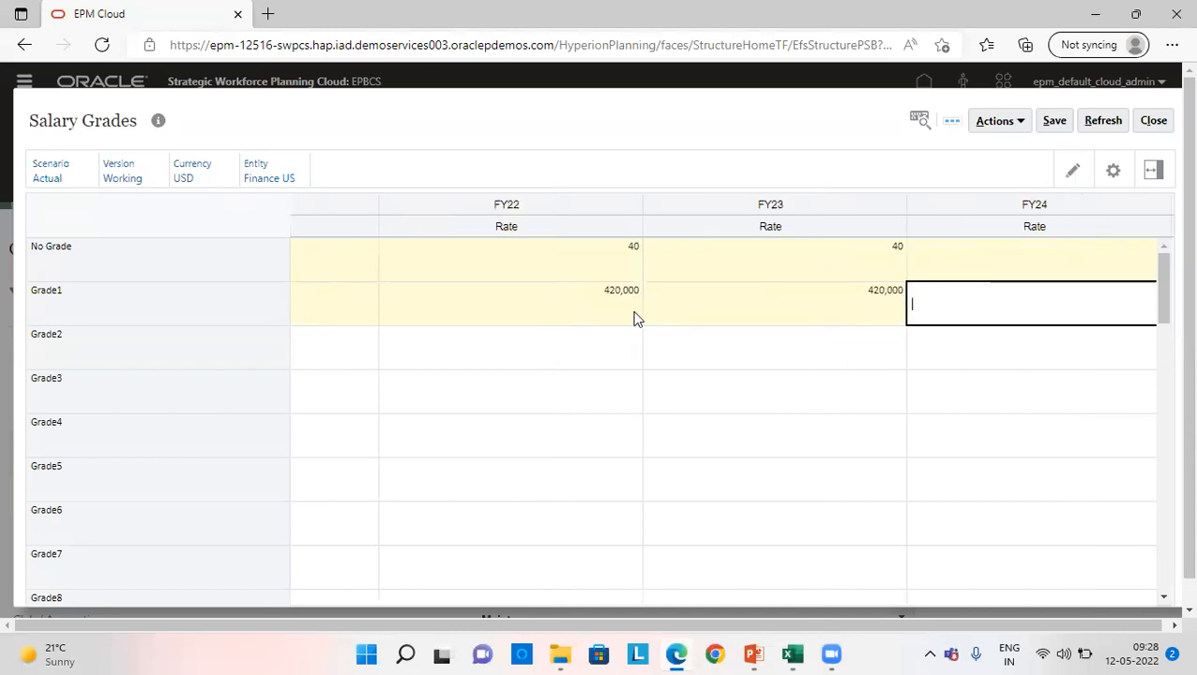
type("420000")
key("Tab")
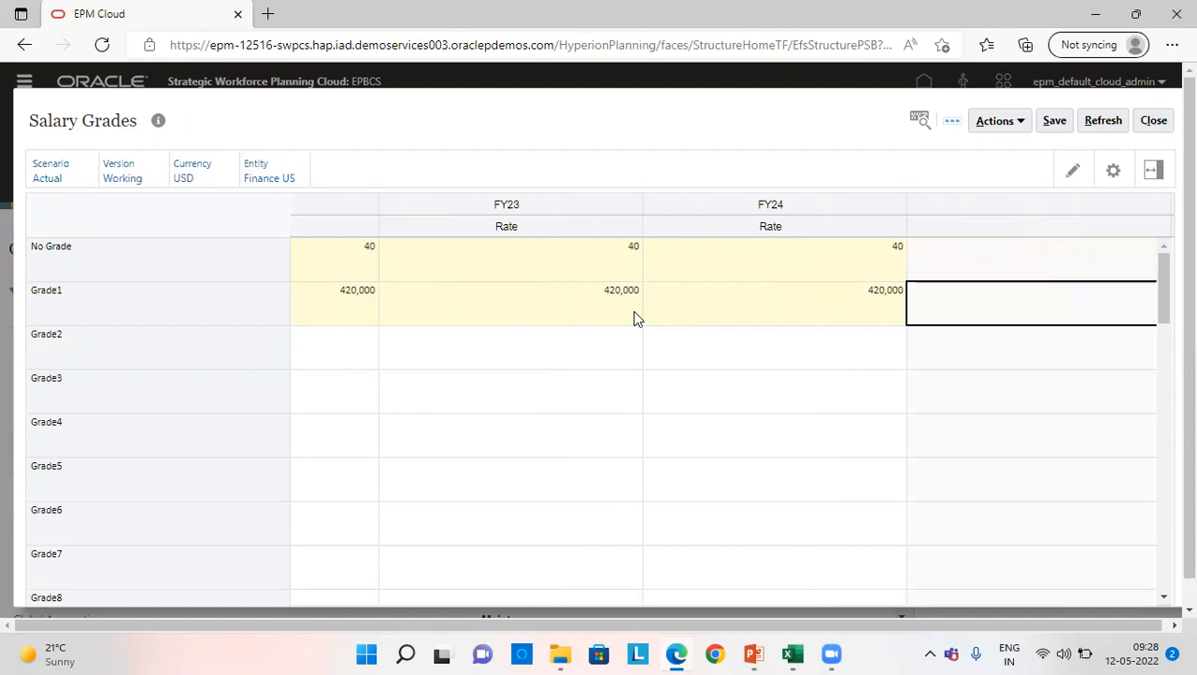
- Save the salary grades and close the form
left_click(1054, 123)
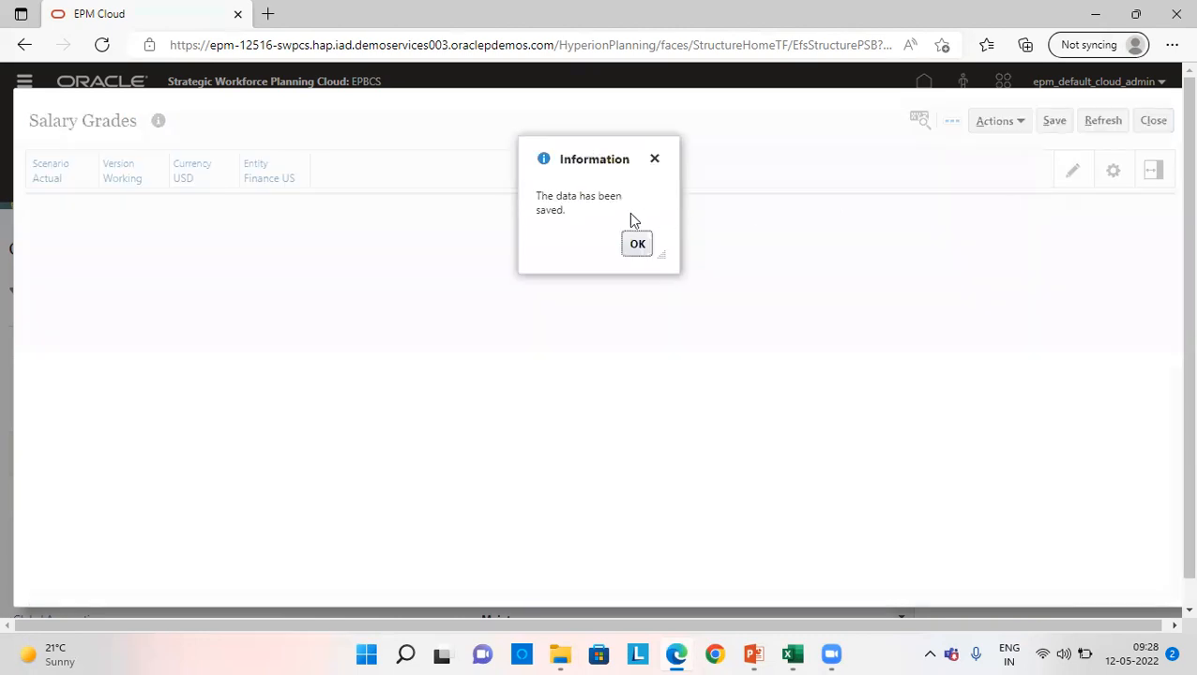
left_click(637, 244)
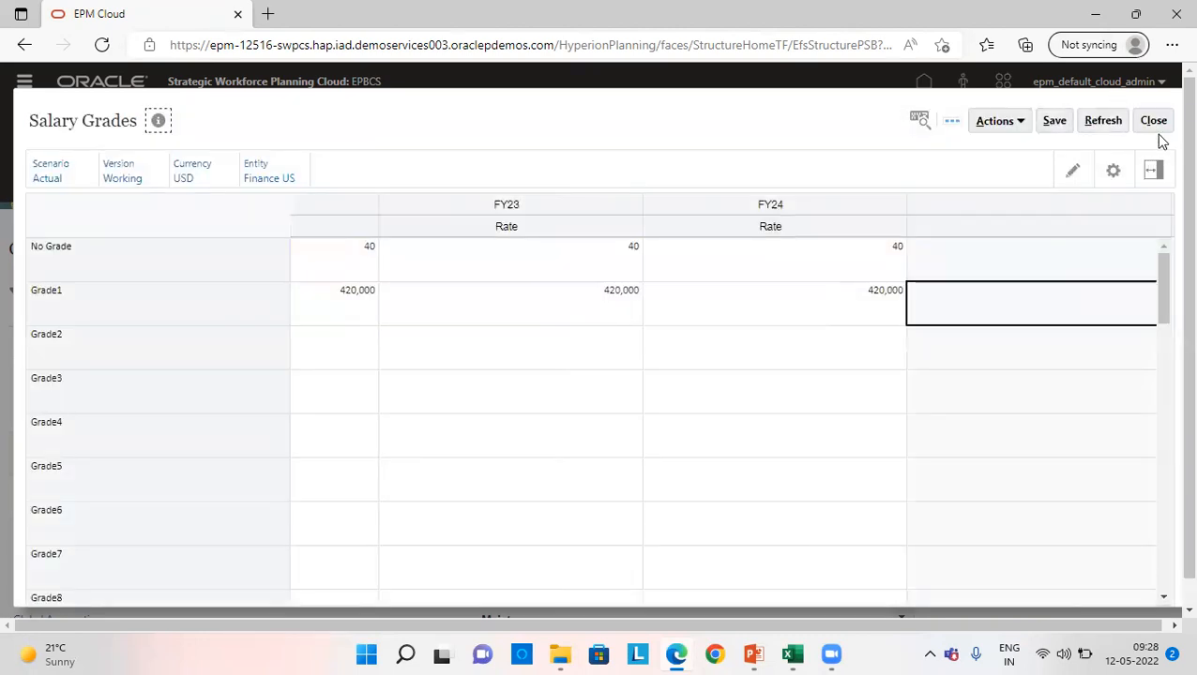
left_click(1152, 120)
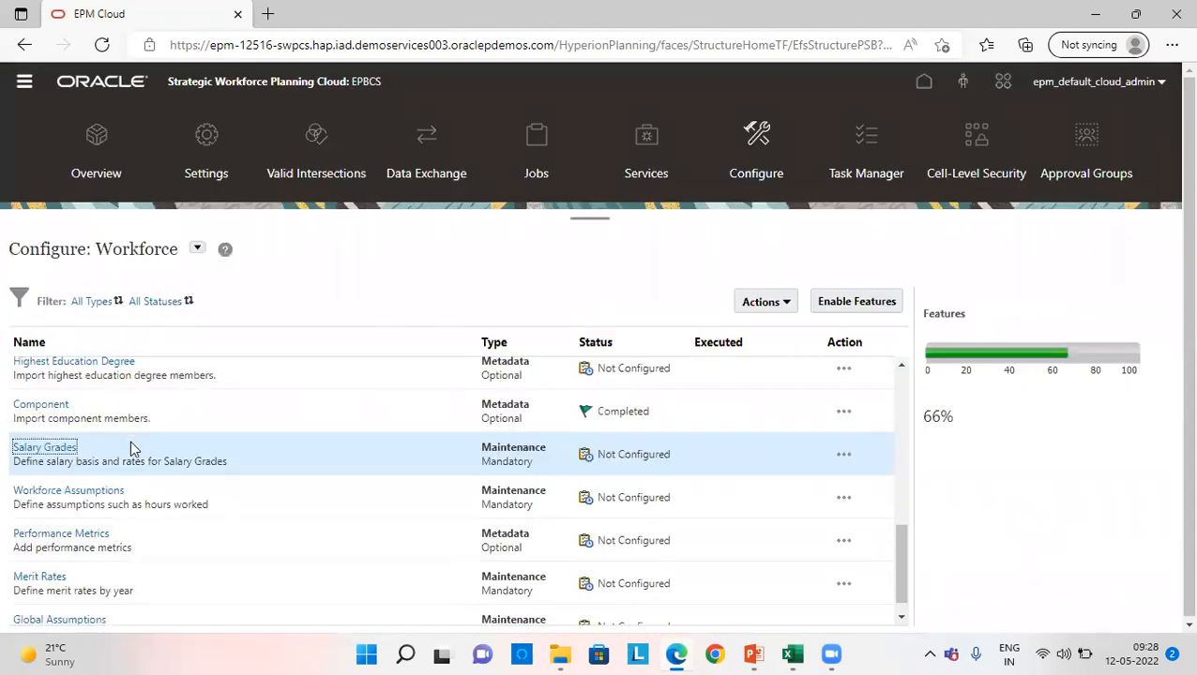
- Open Benefits and Taxes from the Workforce configuration list and filter it by scenario OEP_Actual, version OEP_Working and component Benefits
scroll(60, 443, "up", 2)
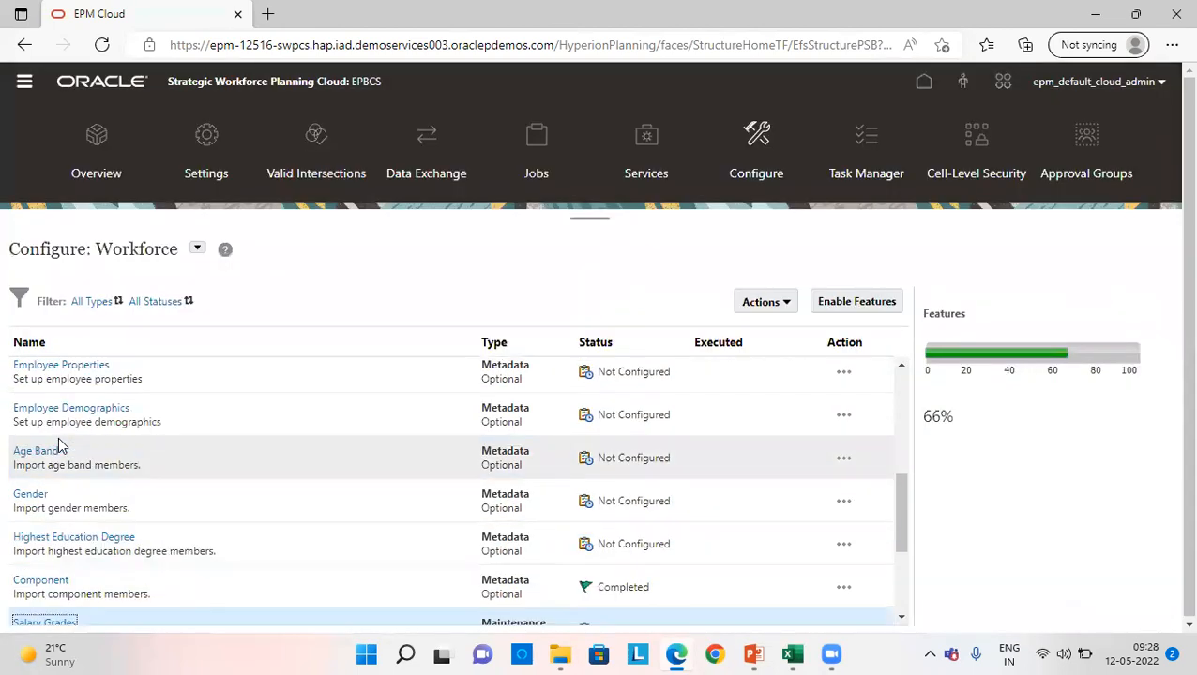
scroll(41, 542, "up", 3)
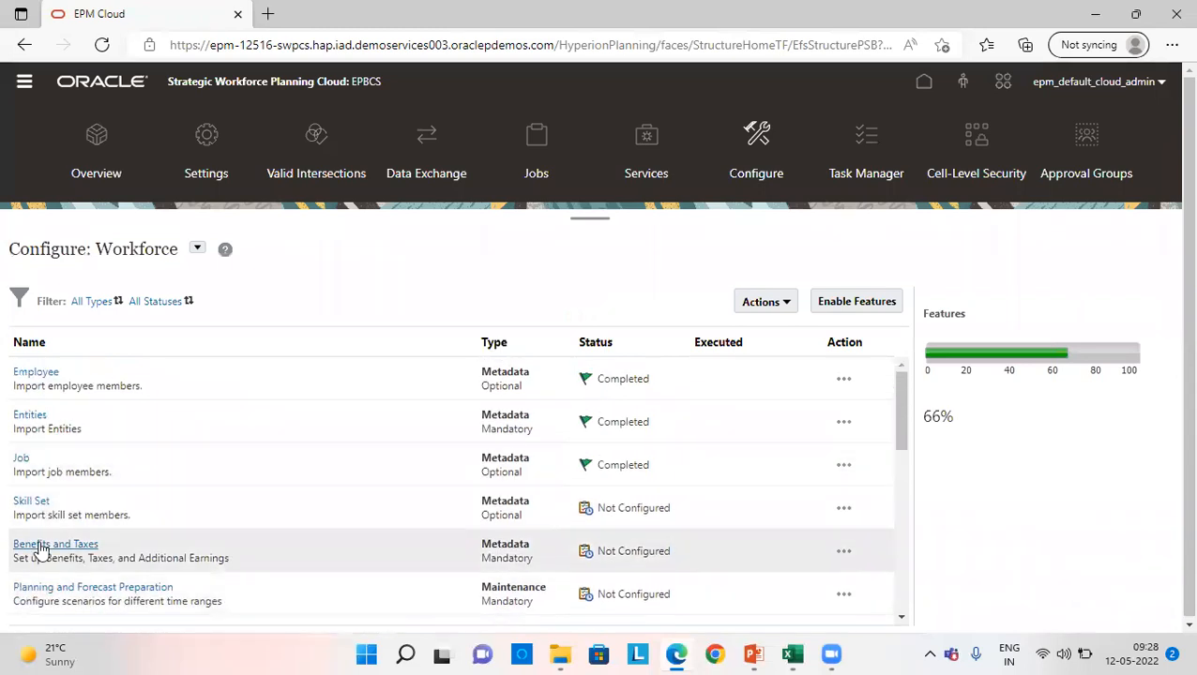
left_click(40, 545)
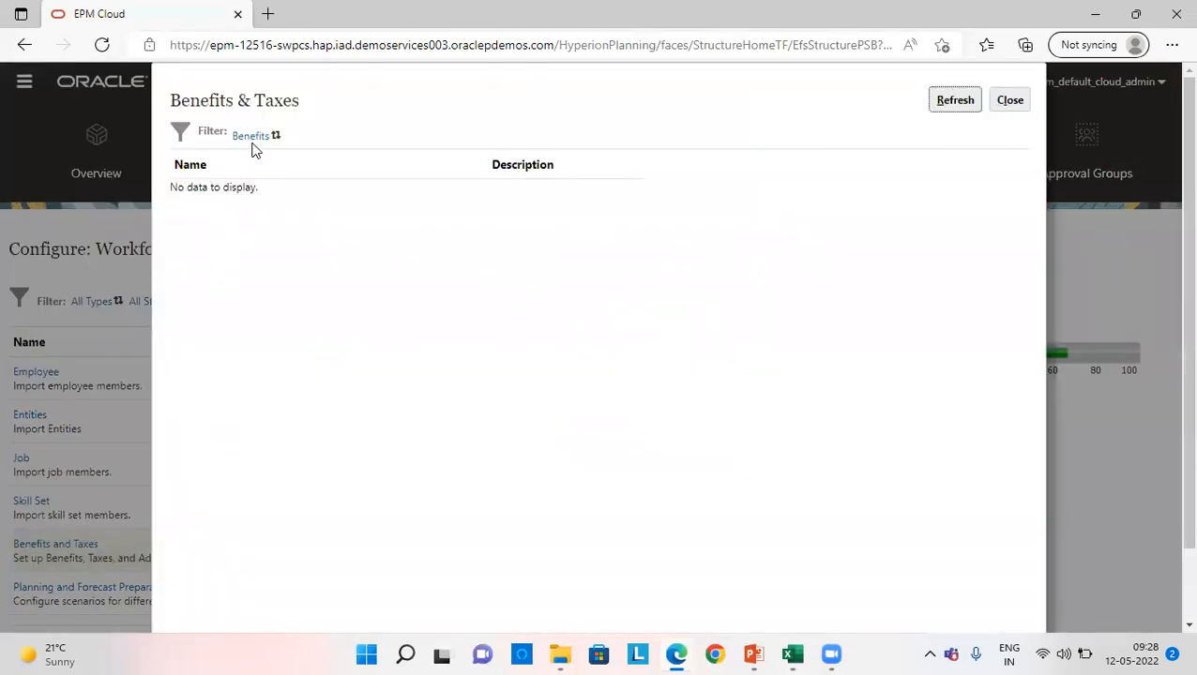
left_click(253, 141)
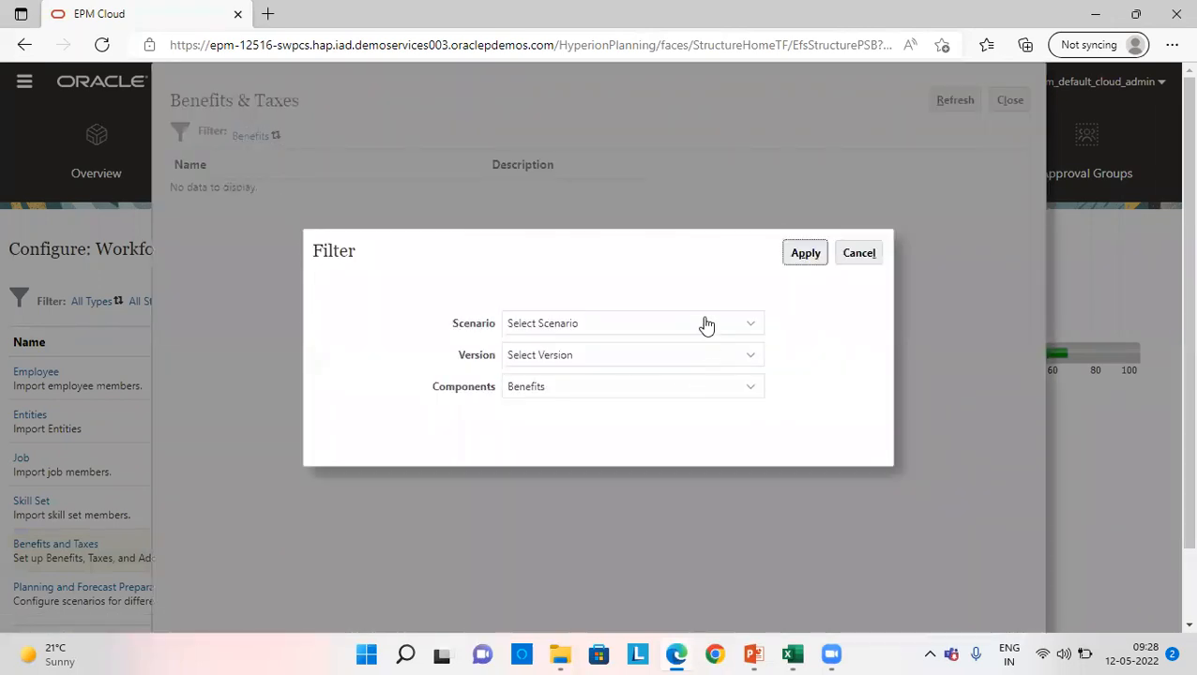
left_click(705, 323)
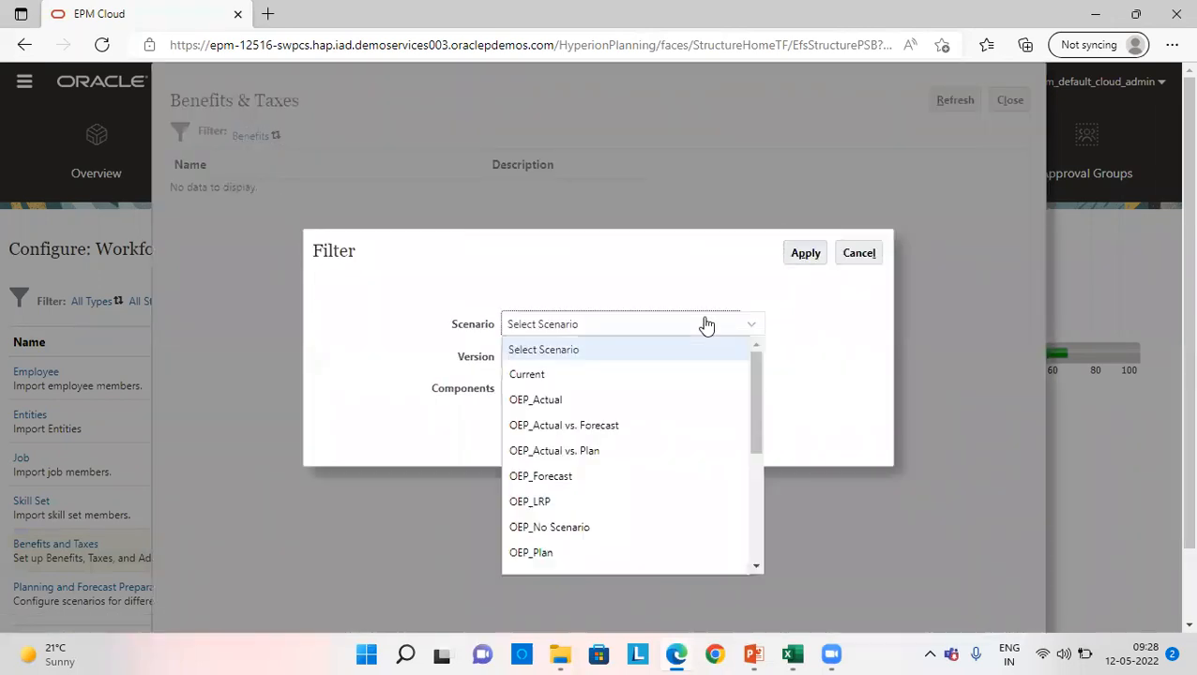
left_click(555, 400)
left_click(545, 360)
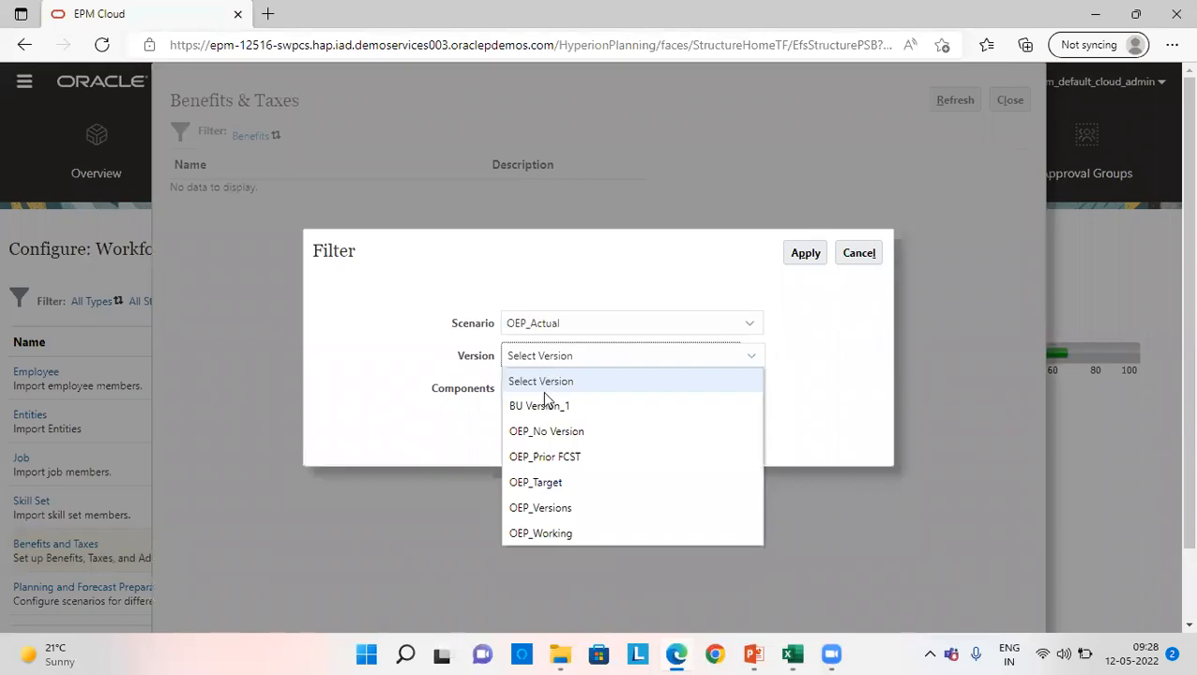
left_click(546, 531)
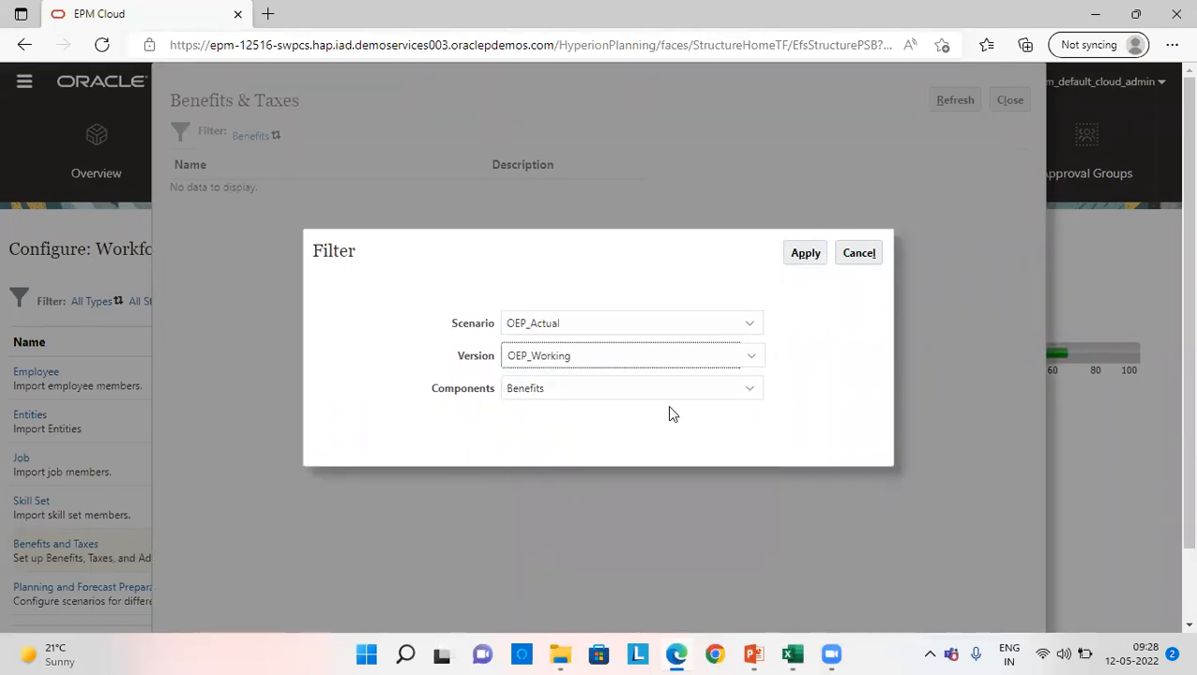
left_click(635, 398)
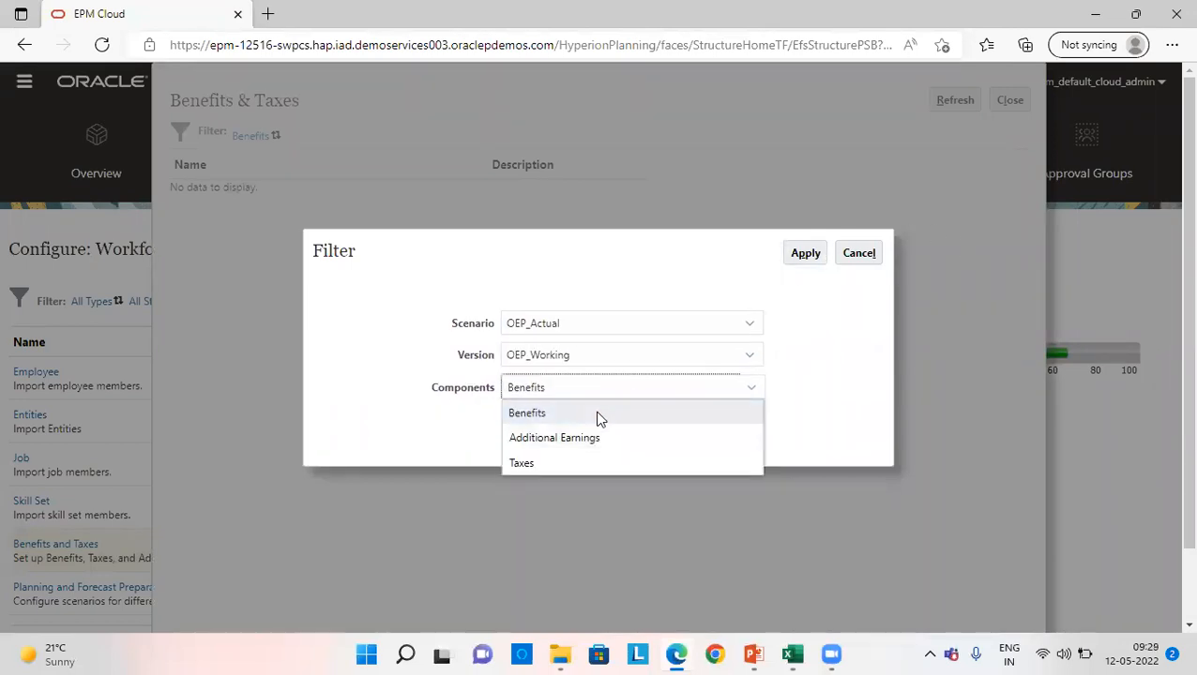
left_click(597, 413)
left_click(798, 257)
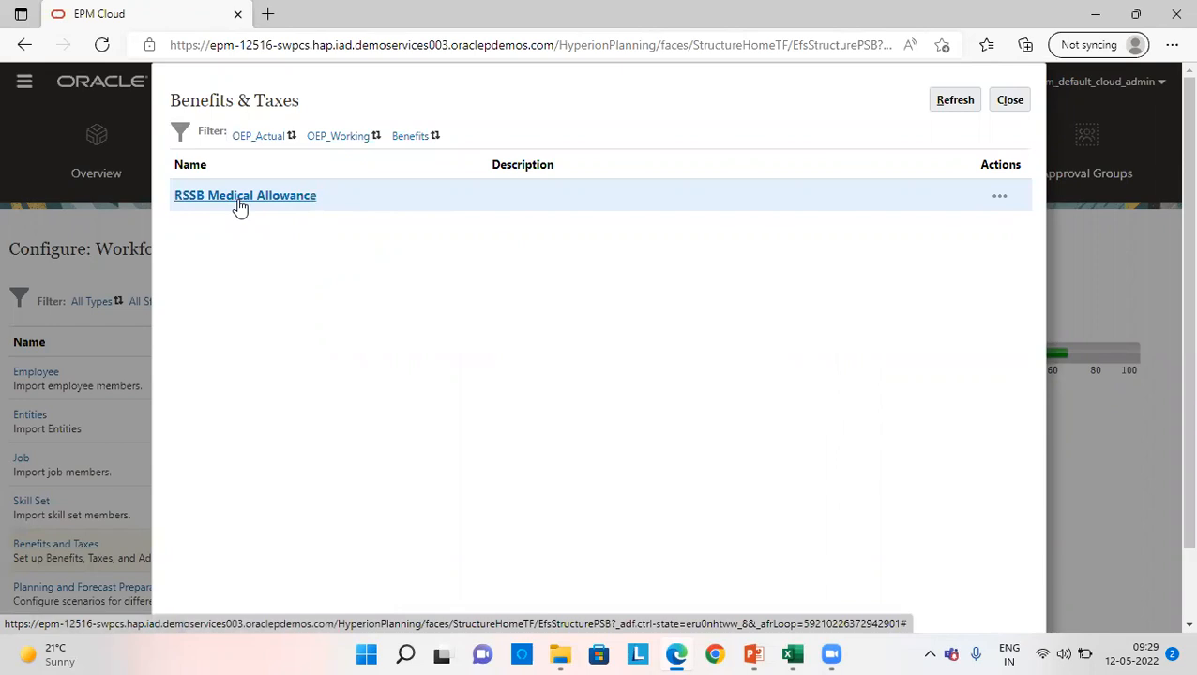
- Open the RSSB Medical Allowance benefit and set its component type to Simple and payment terms to Monthly (Fiscal Year)
left_click(237, 199)
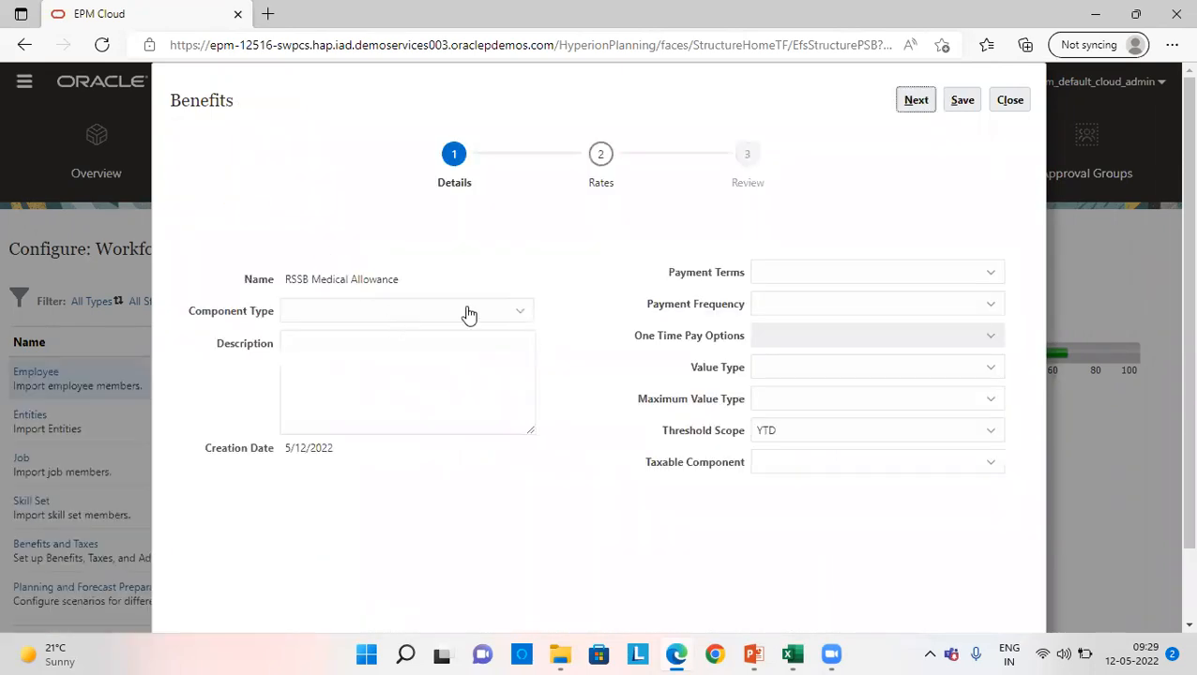
left_click(421, 315)
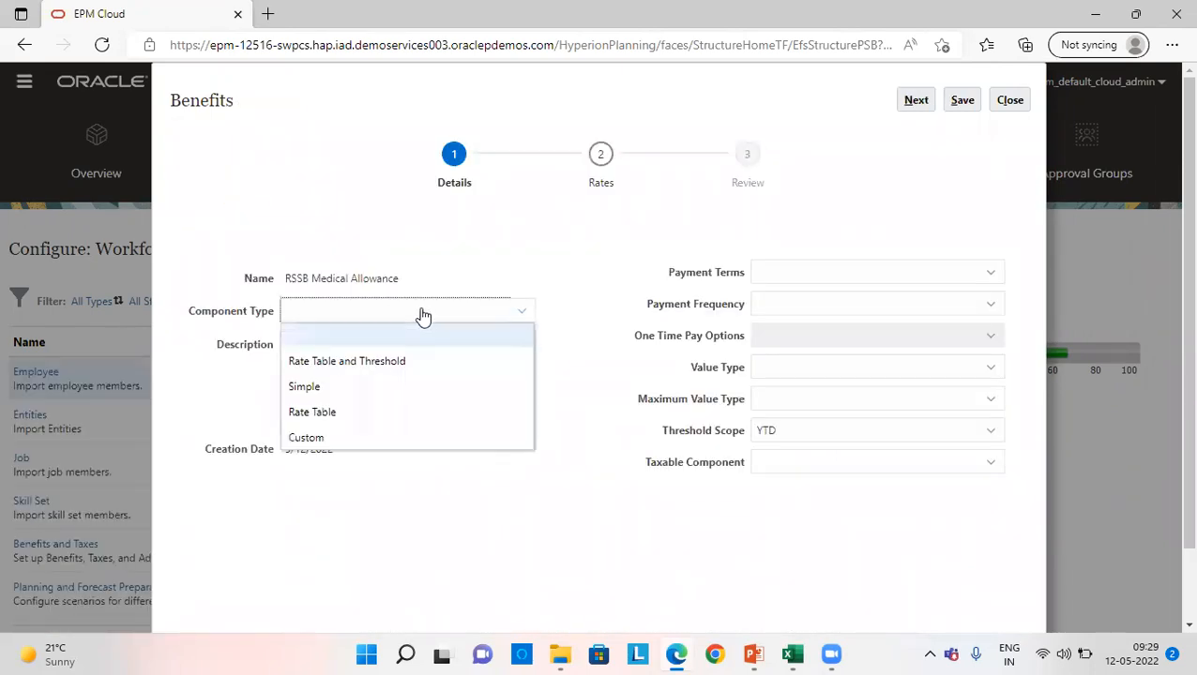
left_click(366, 385)
left_click(848, 281)
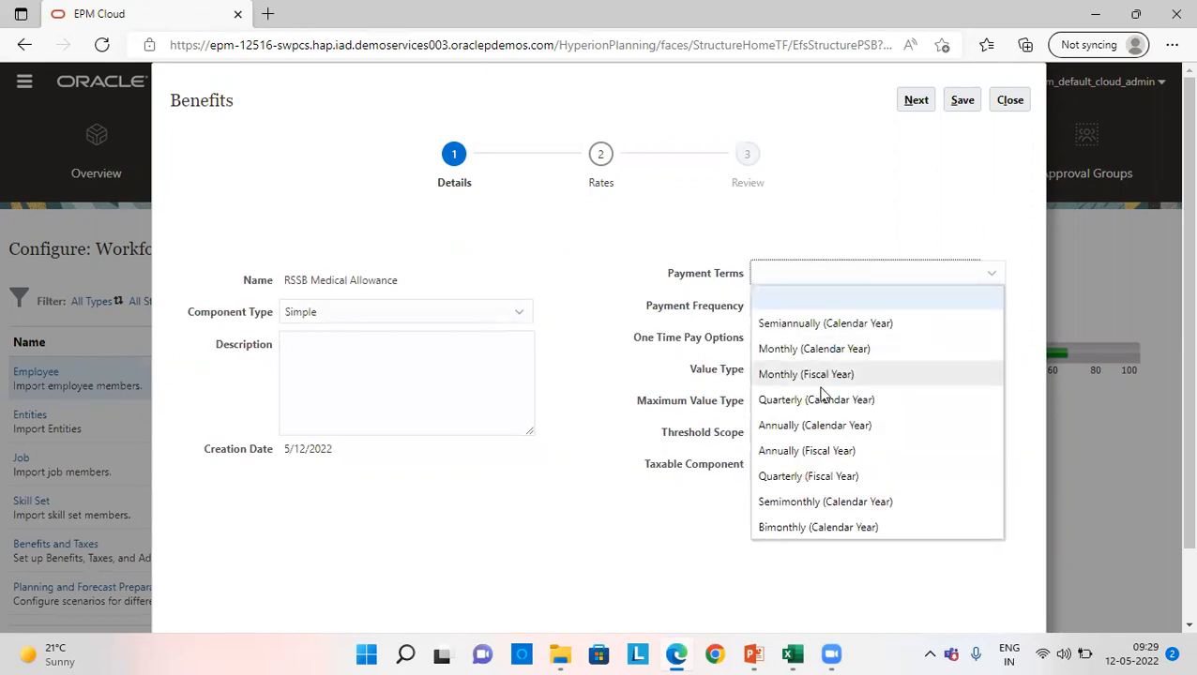
left_click(818, 375)
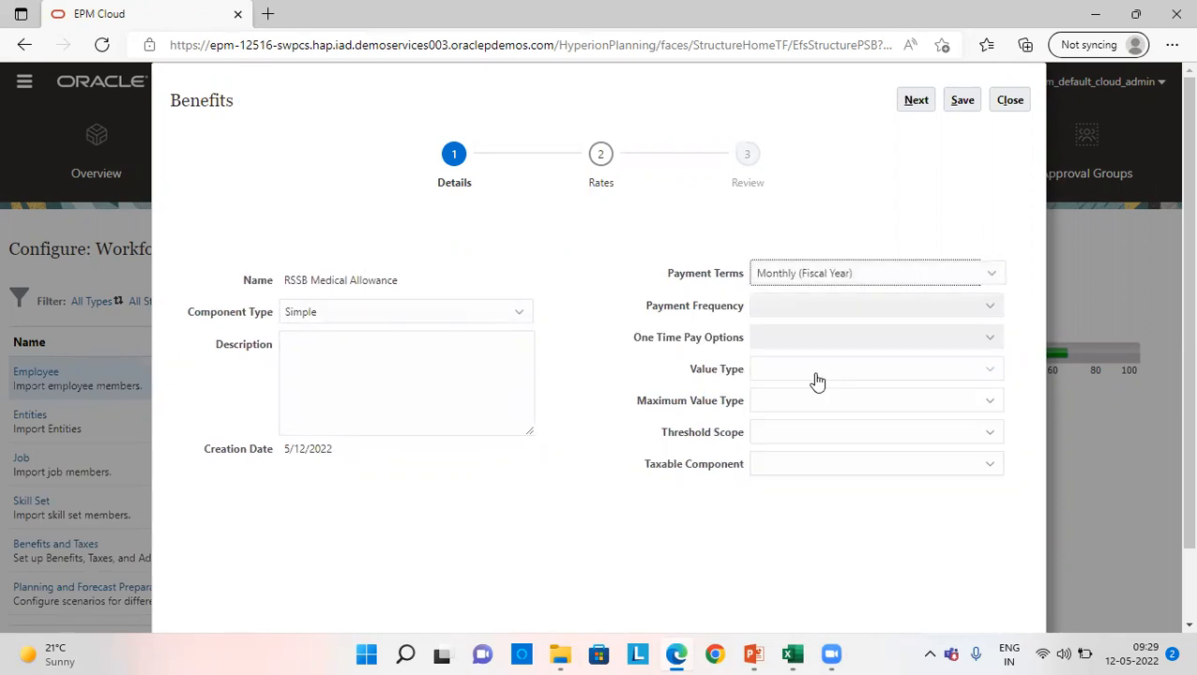
- Set the value type and maximum value type to Percentage of Salary, threshold scope to Monthly and taxable component to Yes, and save the details
left_click(817, 371)
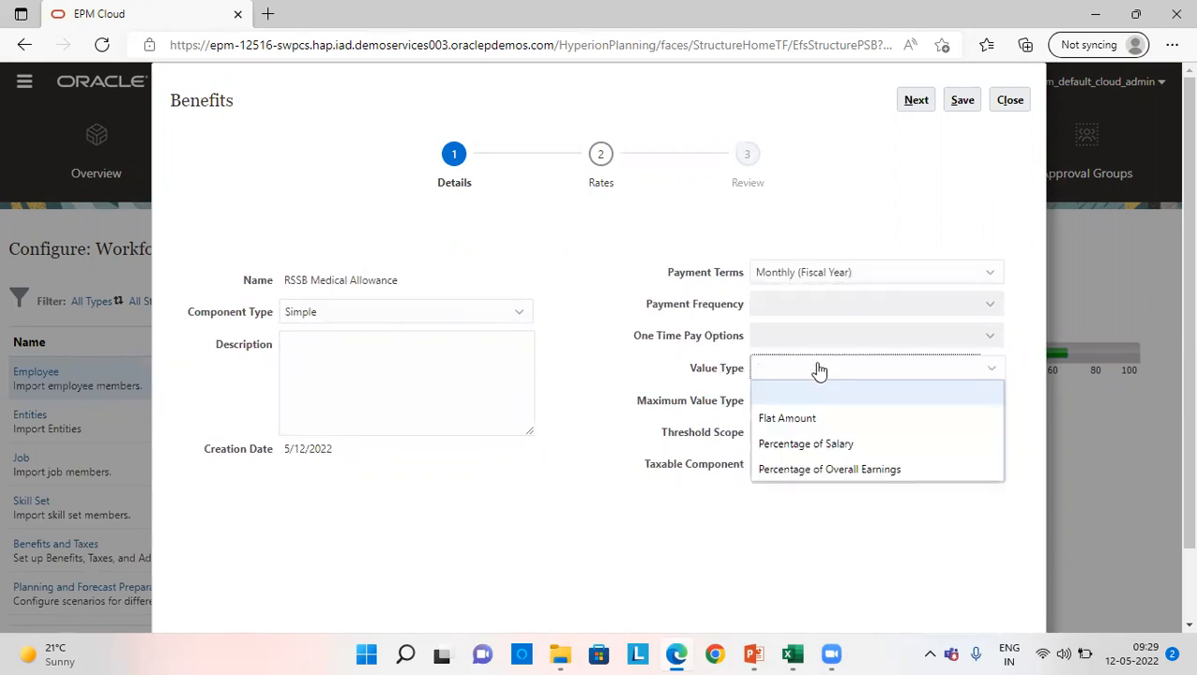
left_click(802, 446)
left_click(799, 405)
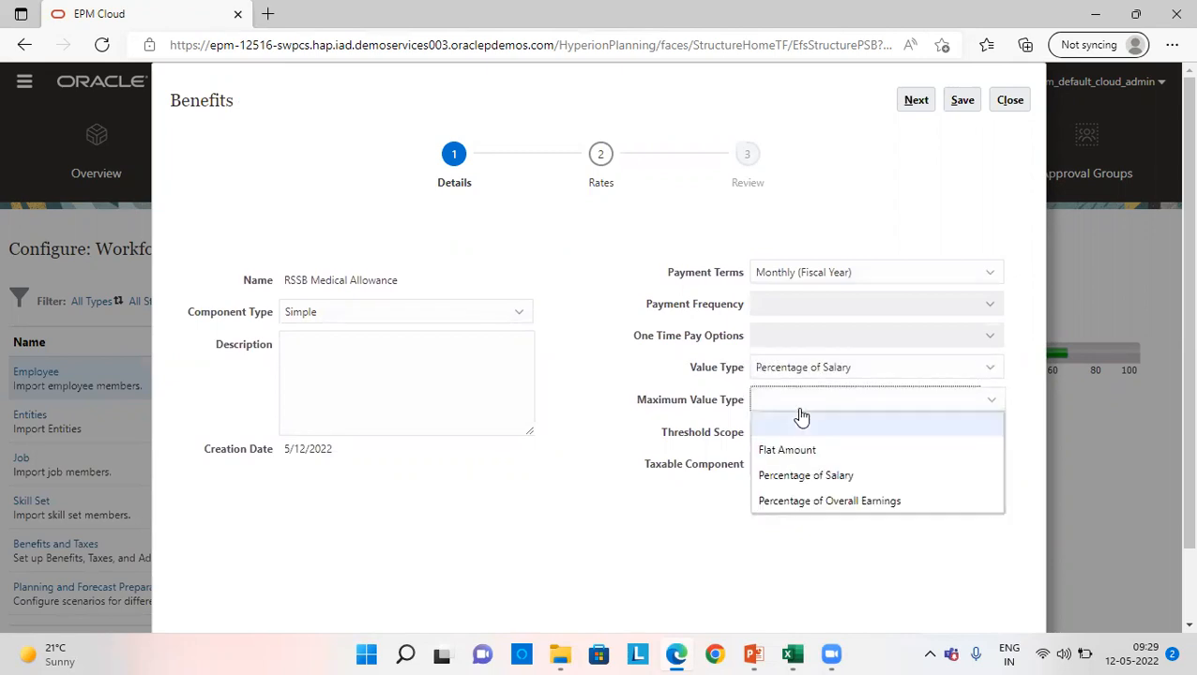
left_click(796, 473)
left_click(793, 437)
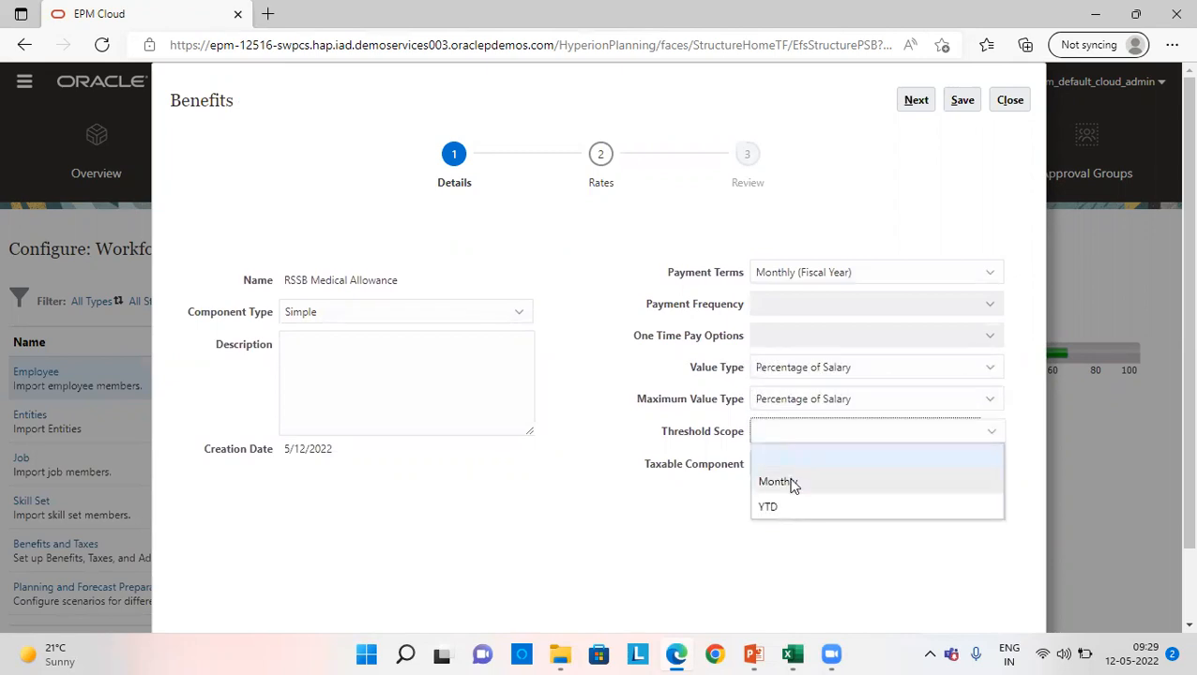
left_click(790, 484)
left_click(787, 473)
left_click(786, 513)
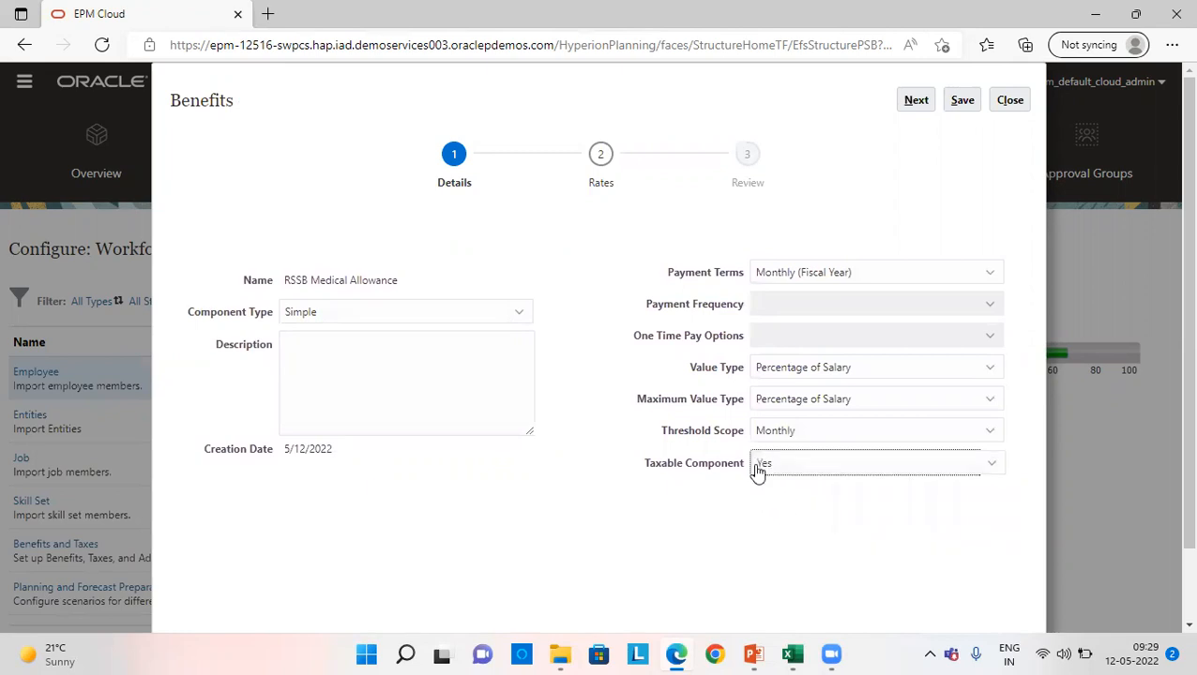
left_click(963, 103)
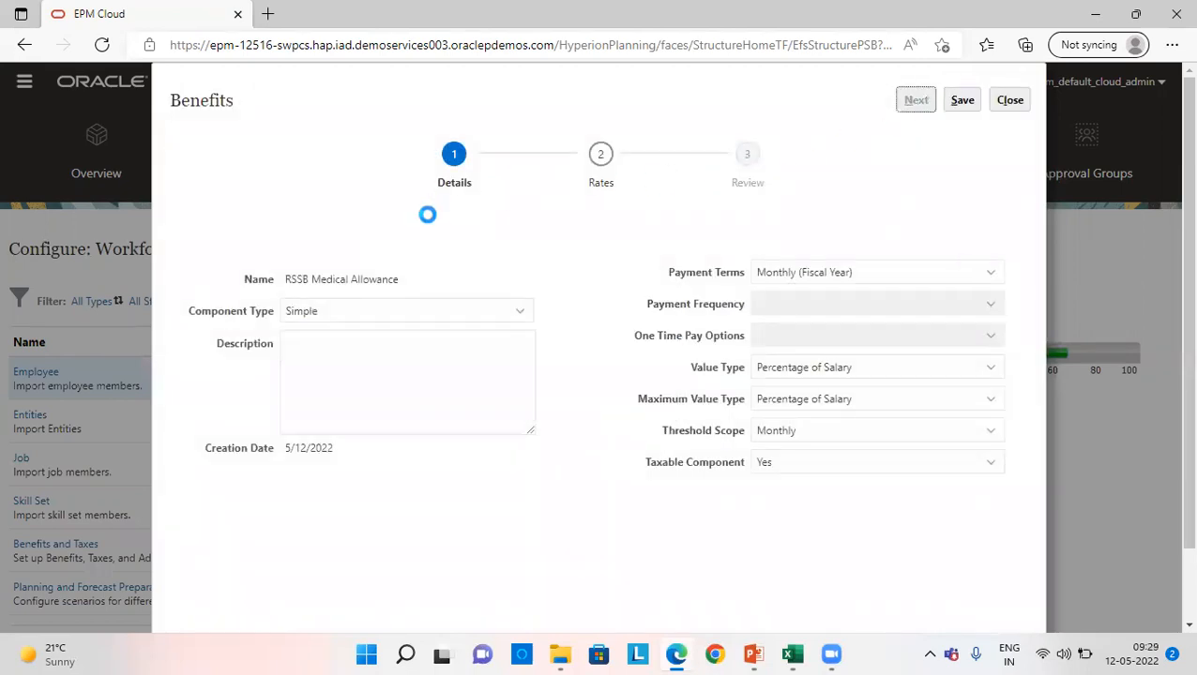
- Enter 5 as the benefit's rate and threshold for FY22, FY23 and FY24 under No Option, and save the rates
left_click(282, 332)
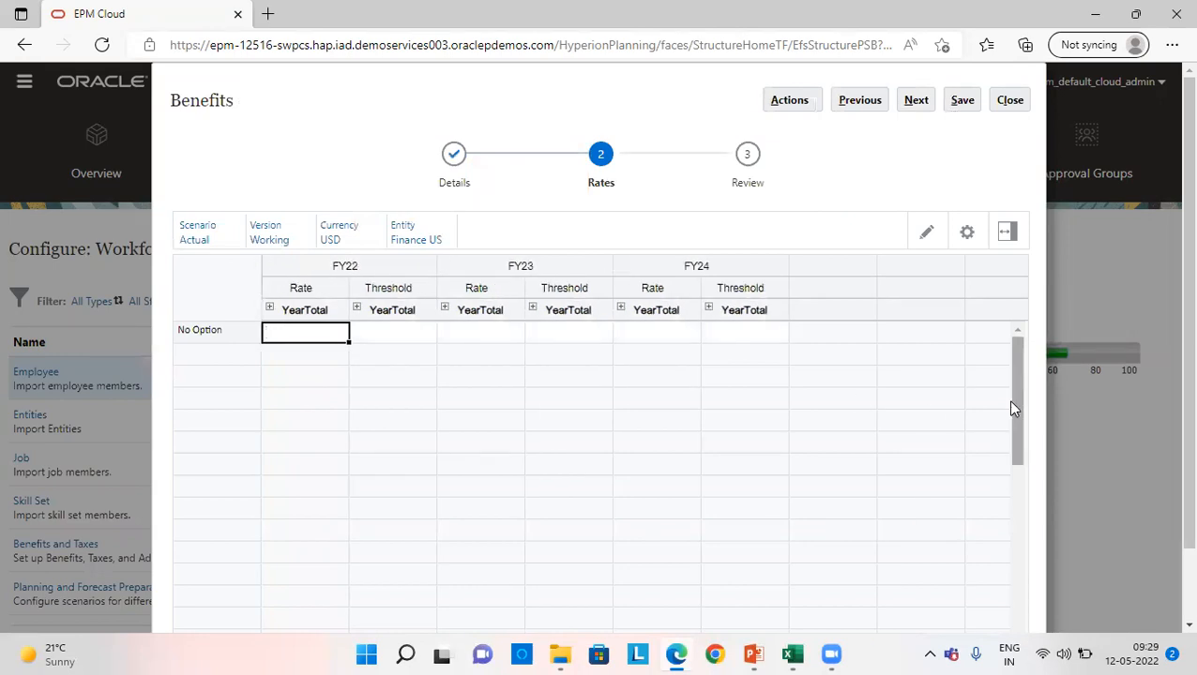
type("5")
key("Tab")
type("5")
key("Tab")
type("5")
key("Tab")
type("5")
key("Tab")
type("5")
key("Tab")
type("5")
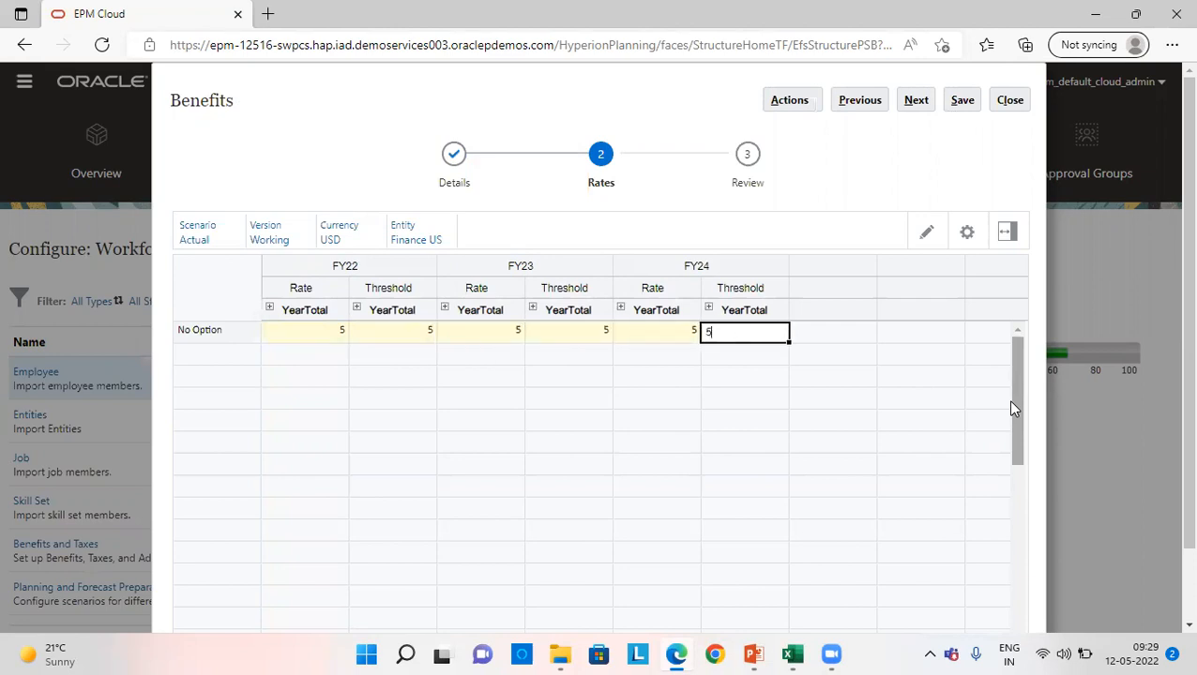
left_click(849, 453)
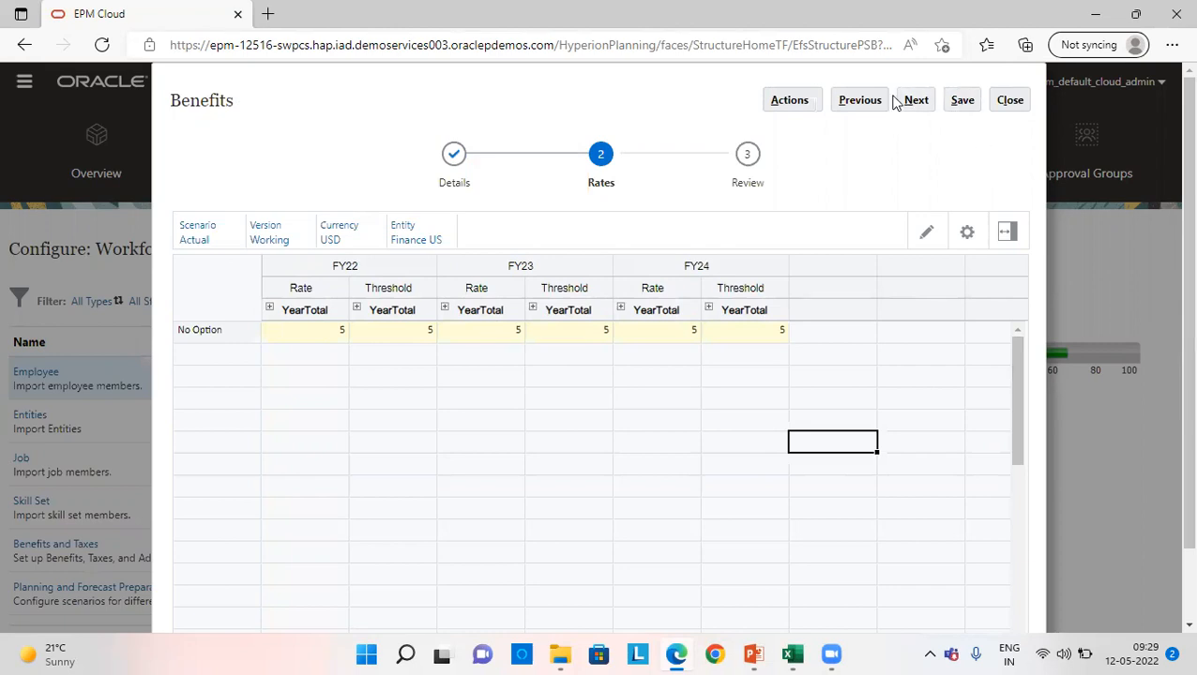
left_click(961, 102)
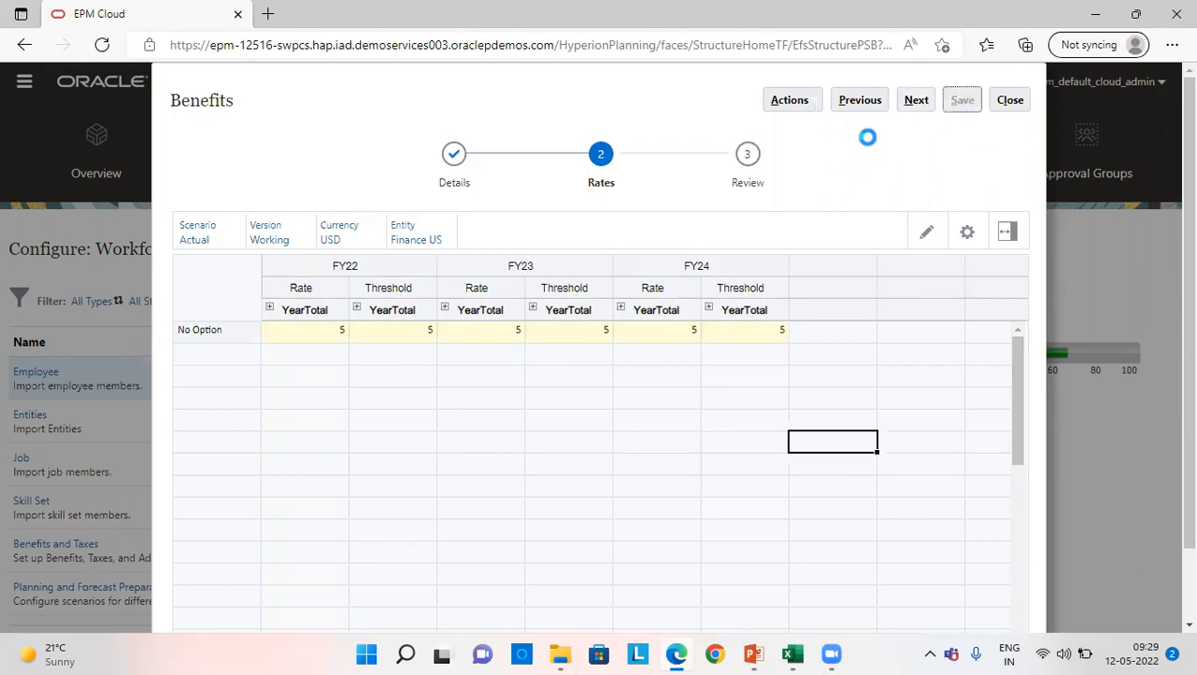
left_click(684, 270)
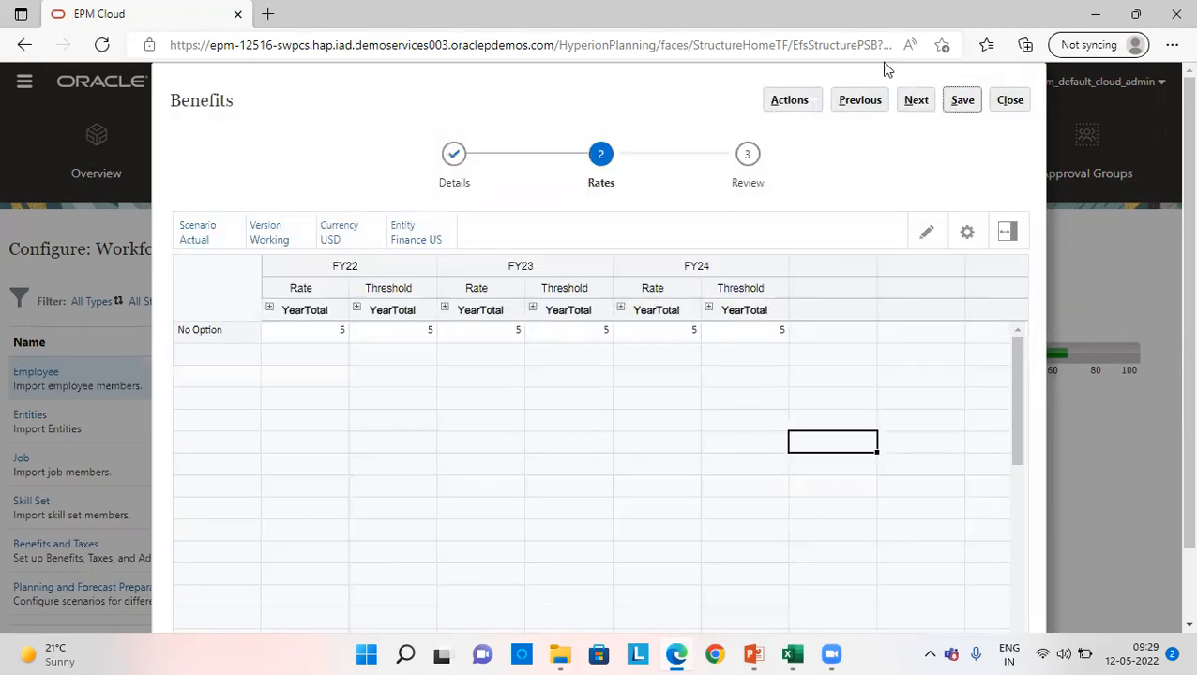
- Review the benefit's FY22 rates and thresholds for each month from January to December
left_click(914, 105)
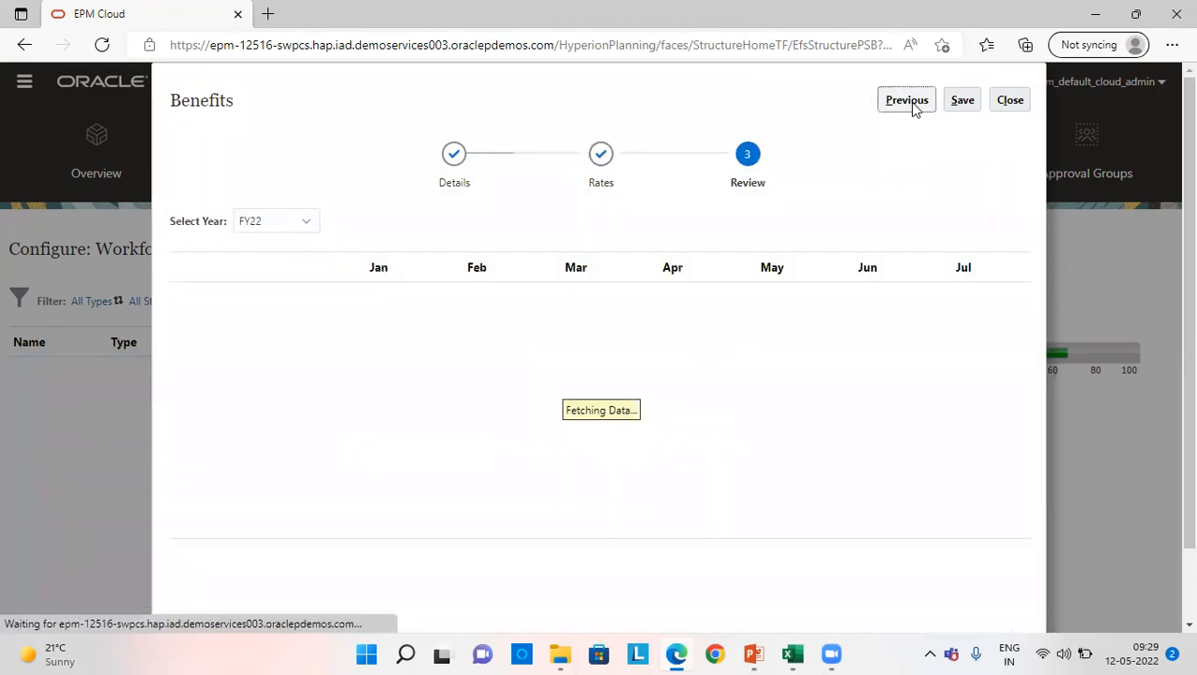
left_click_drag(648, 542, 988, 544)
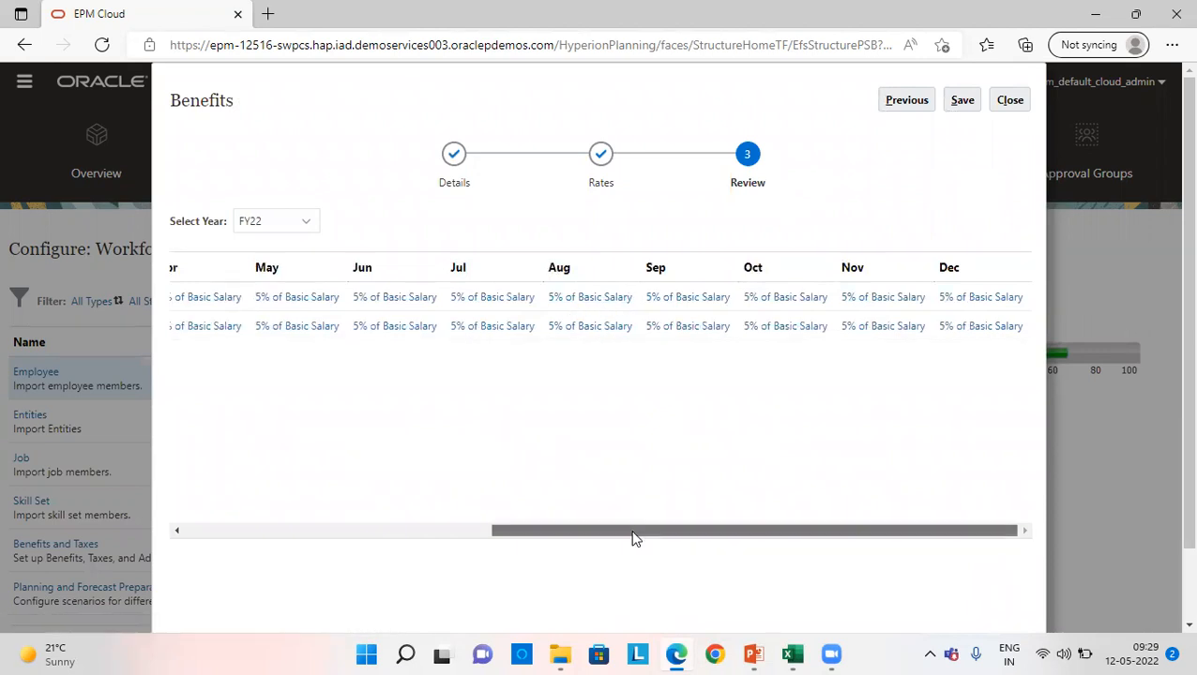
scroll(633, 539, "left", 5)
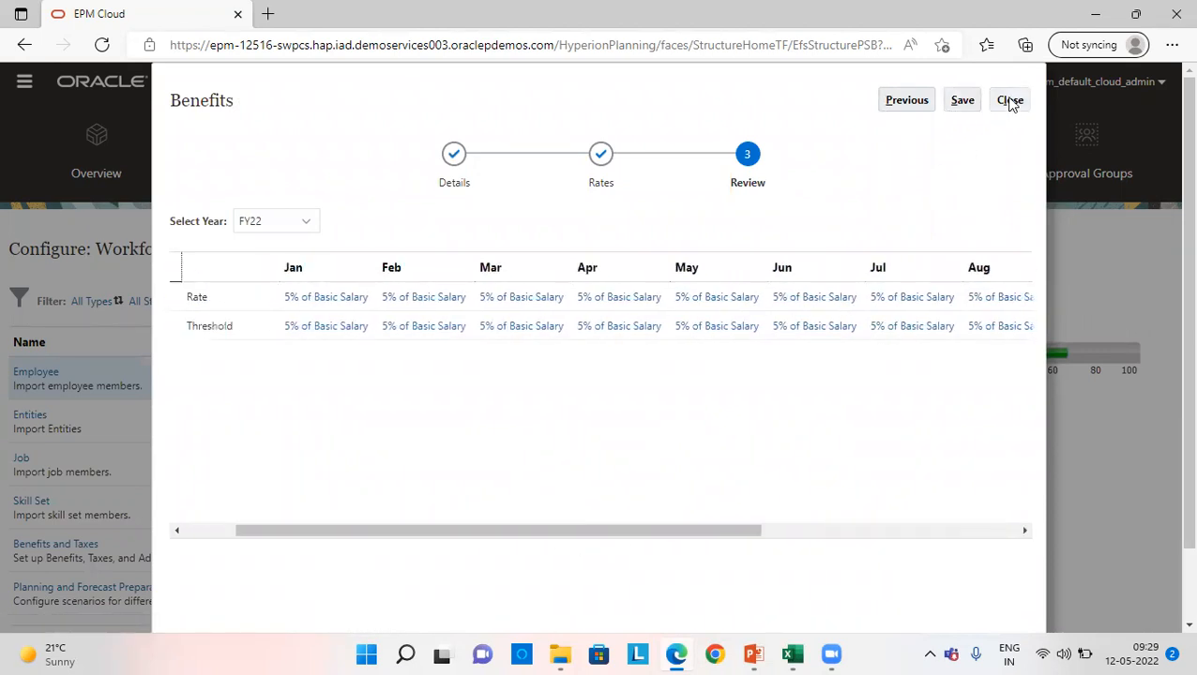
- Save the reviewed RSSB Medical Allowance benefit and close it
left_click(961, 101)
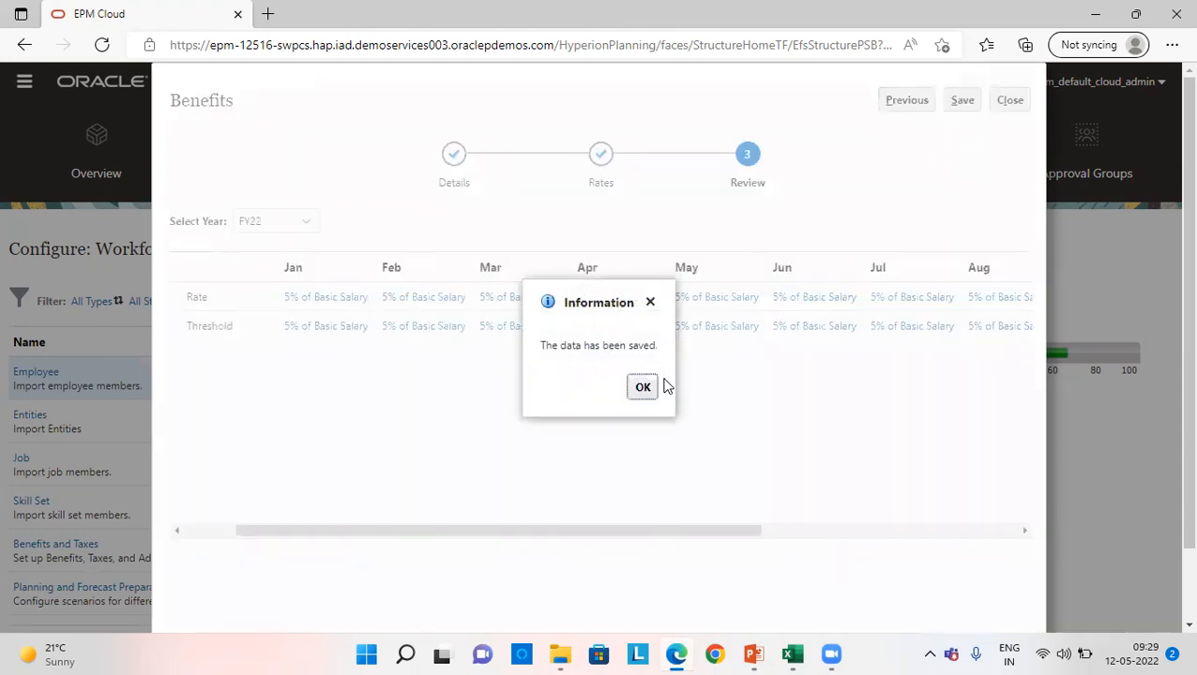
key("Return")
left_click(1007, 100)
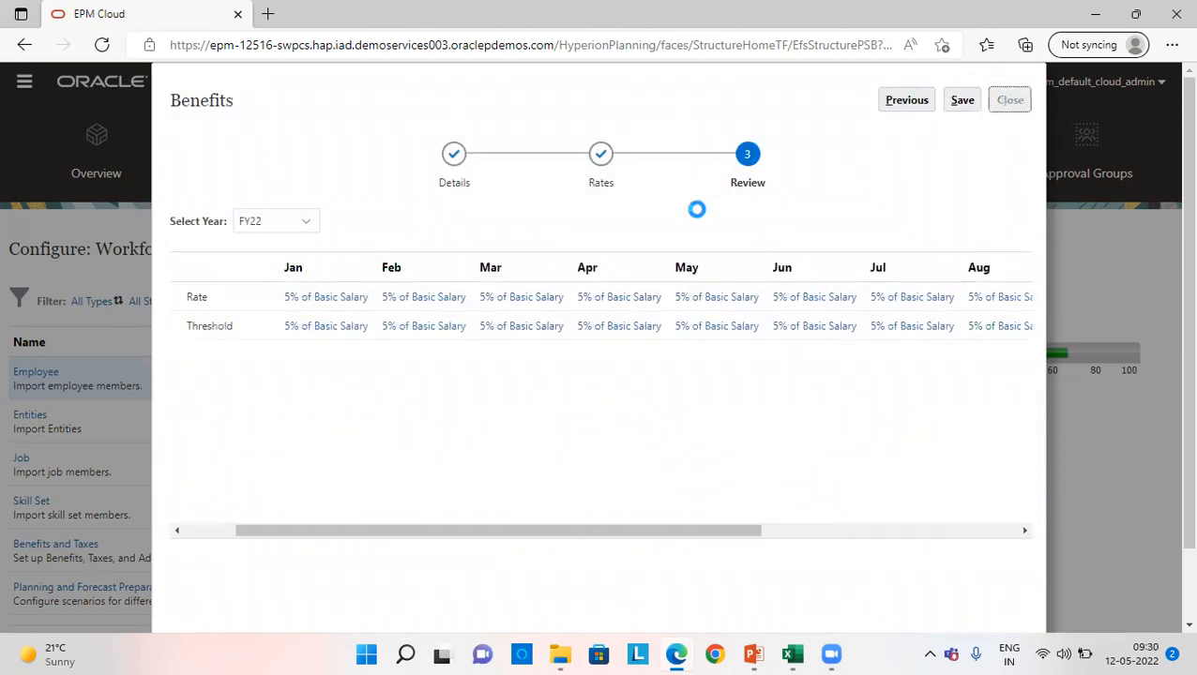
- Filter the Benefits & Taxes list to show the Additional Earnings components
left_click(401, 134)
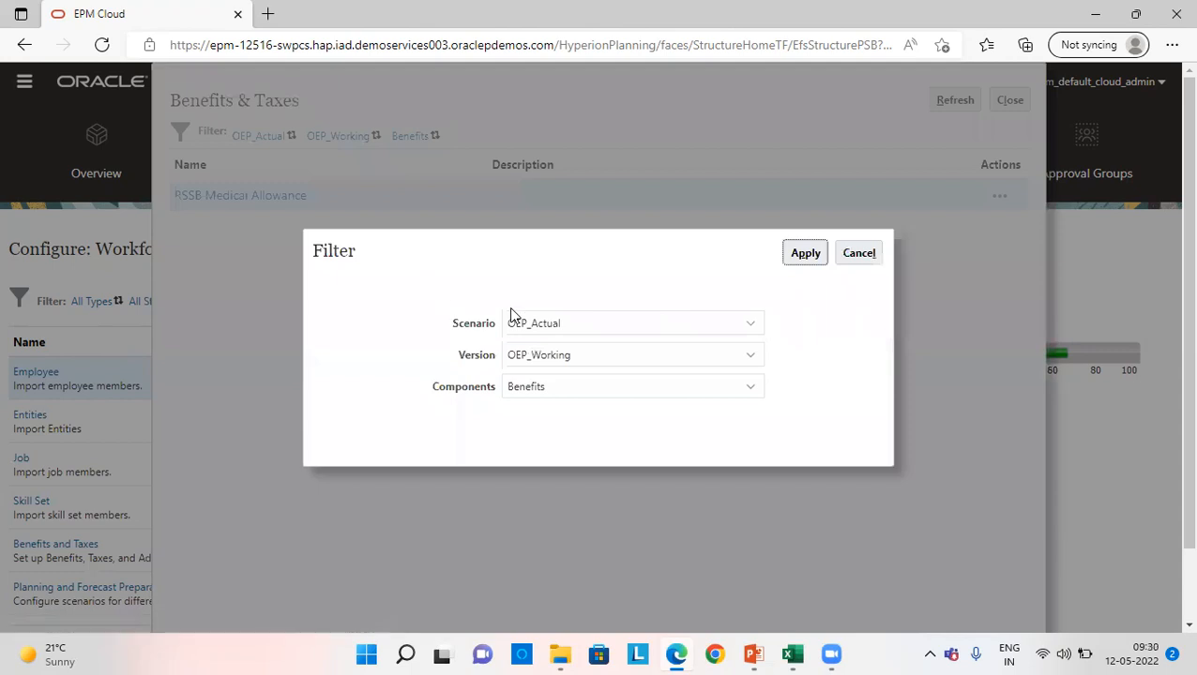
left_click(553, 389)
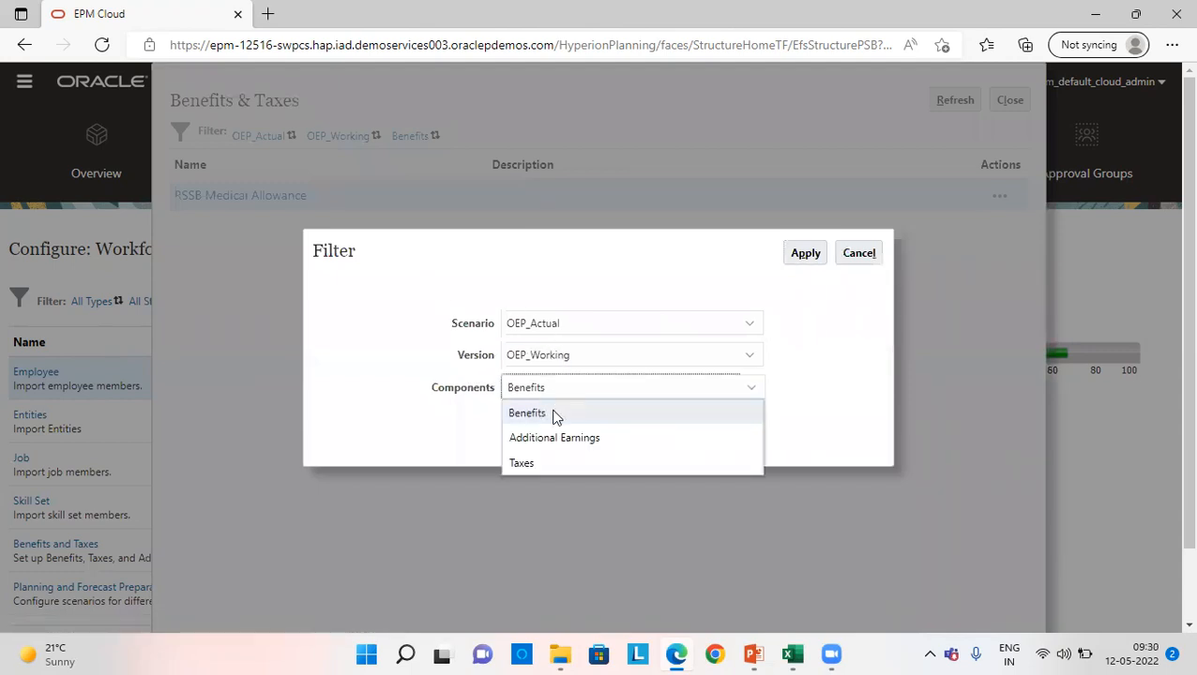
left_click(553, 438)
left_click(805, 252)
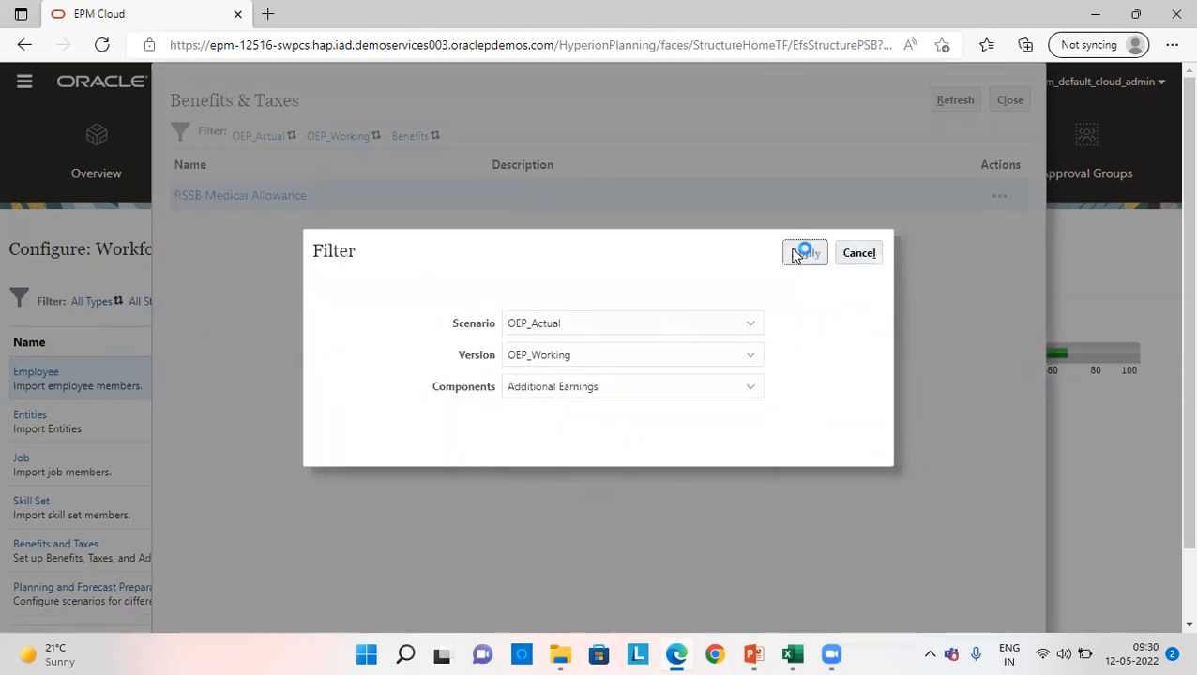
- Open the Travel Allowance earning and set its component type to Simple and payment terms to Monthly (Fiscal Year)
left_click(213, 198)
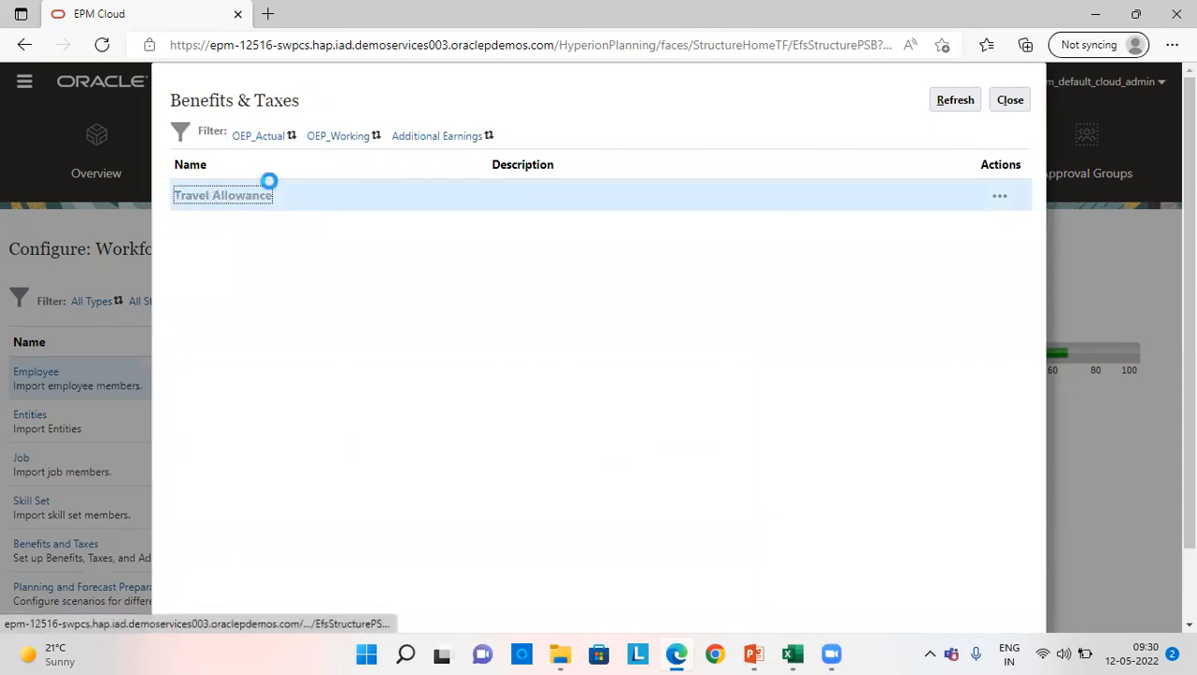
left_click(430, 327)
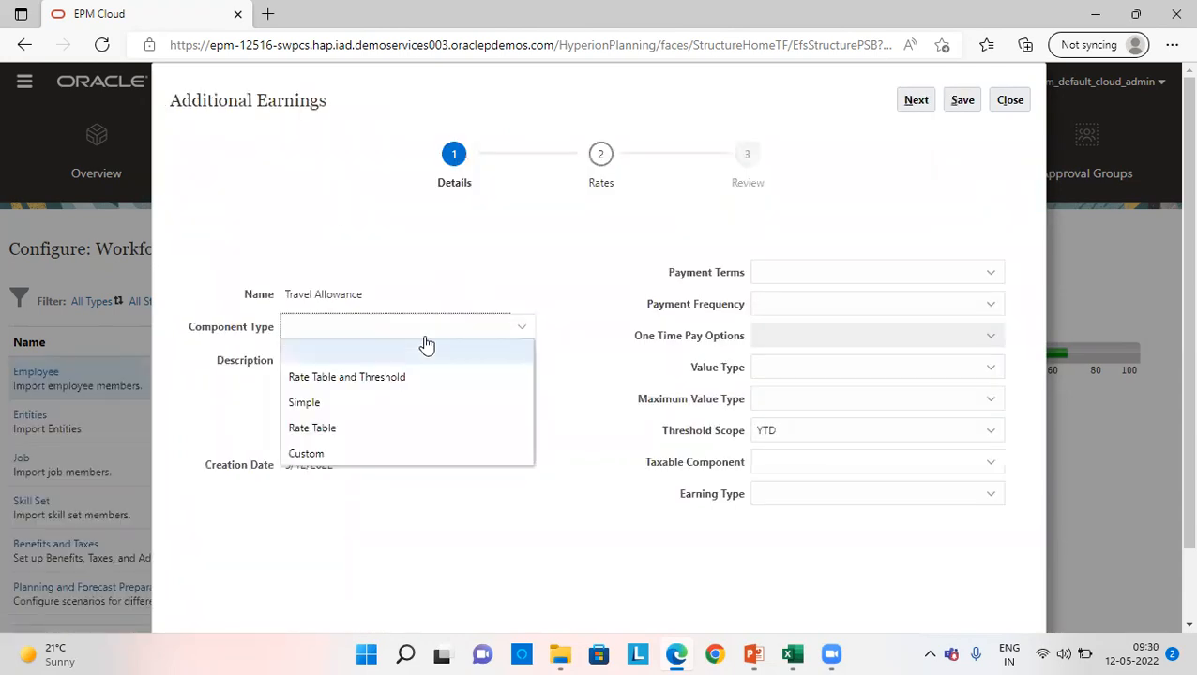
left_click(366, 405)
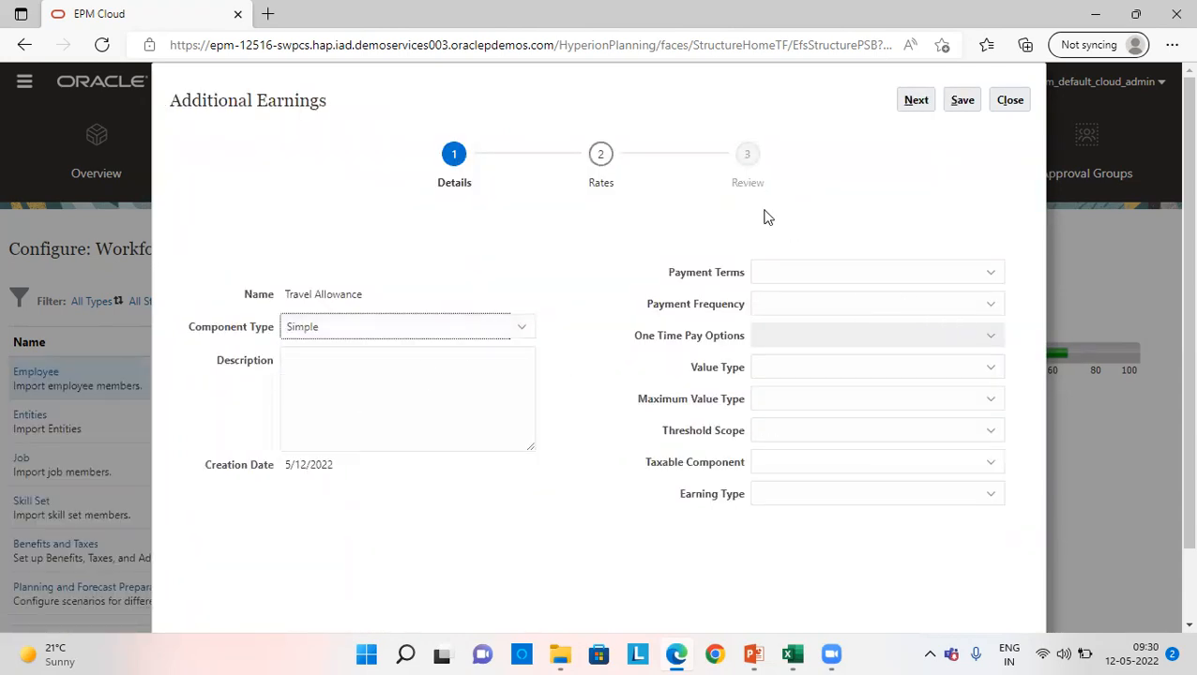
left_click(780, 278)
left_click(799, 376)
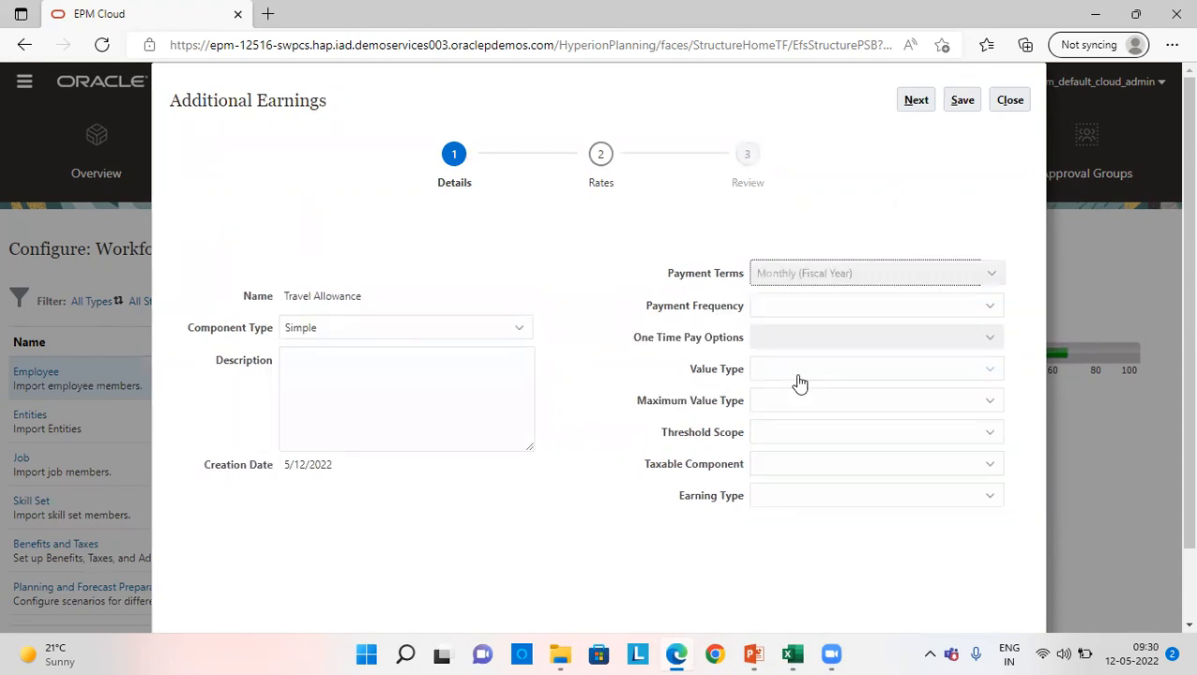
- Set the earning's value type and maximum value type to Flat Amount and its threshold scope to Monthly
left_click(817, 374)
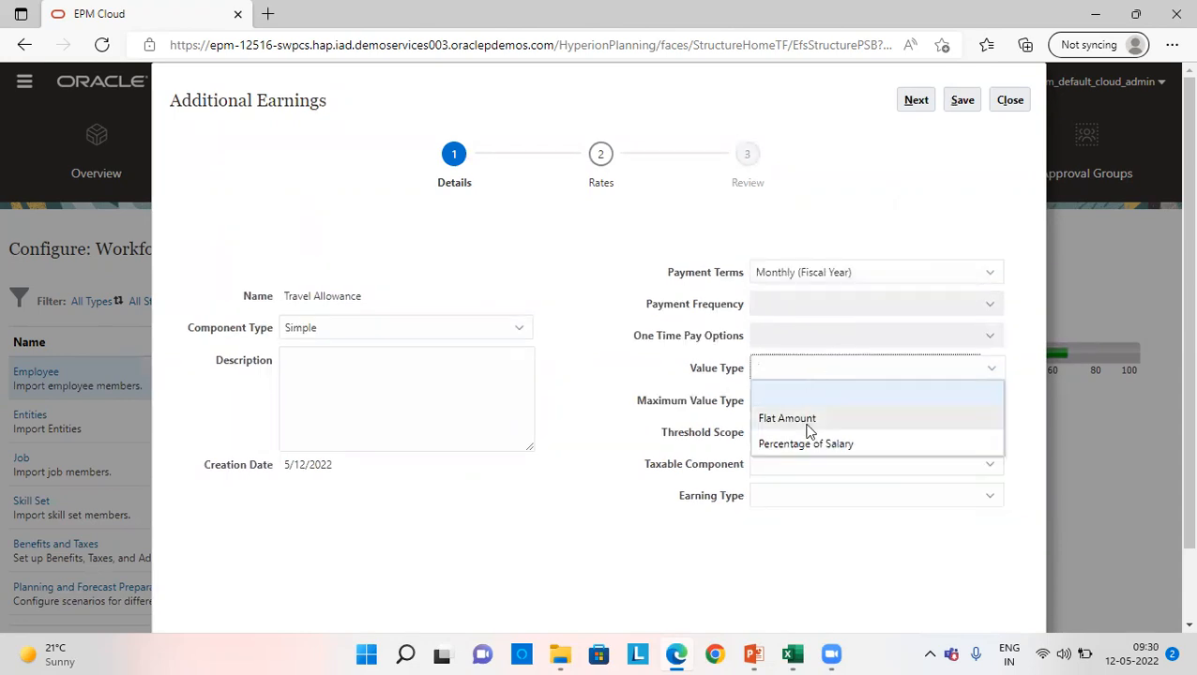
left_click(806, 421)
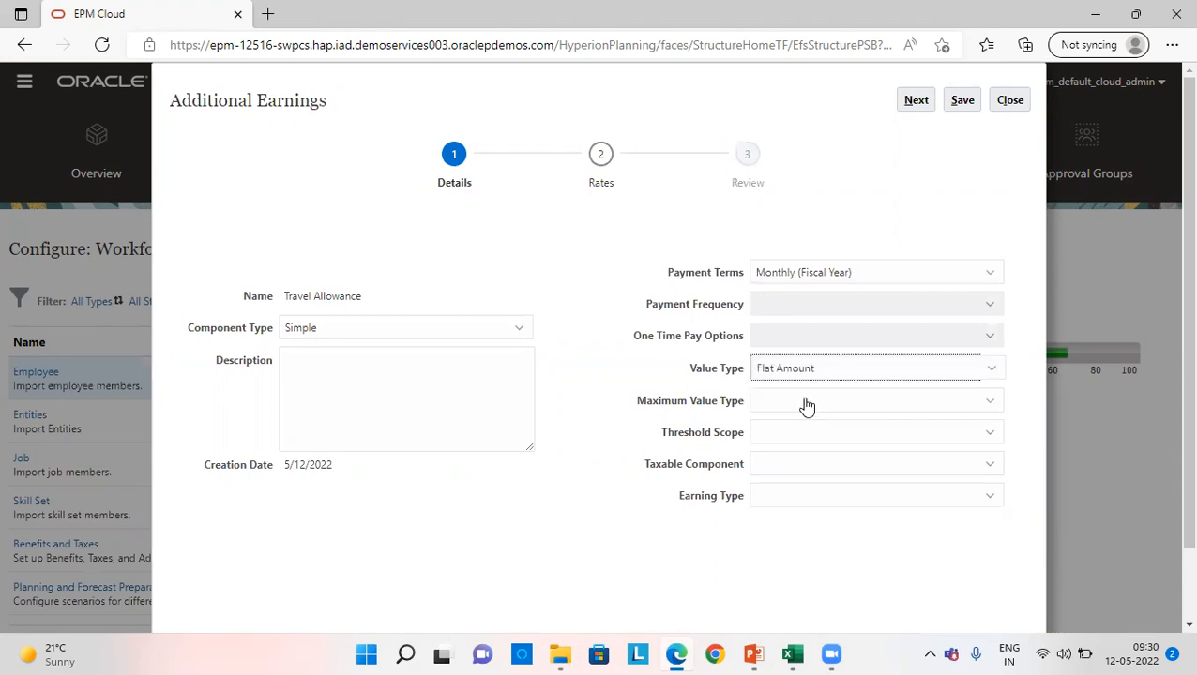
left_click(806, 405)
left_click(794, 452)
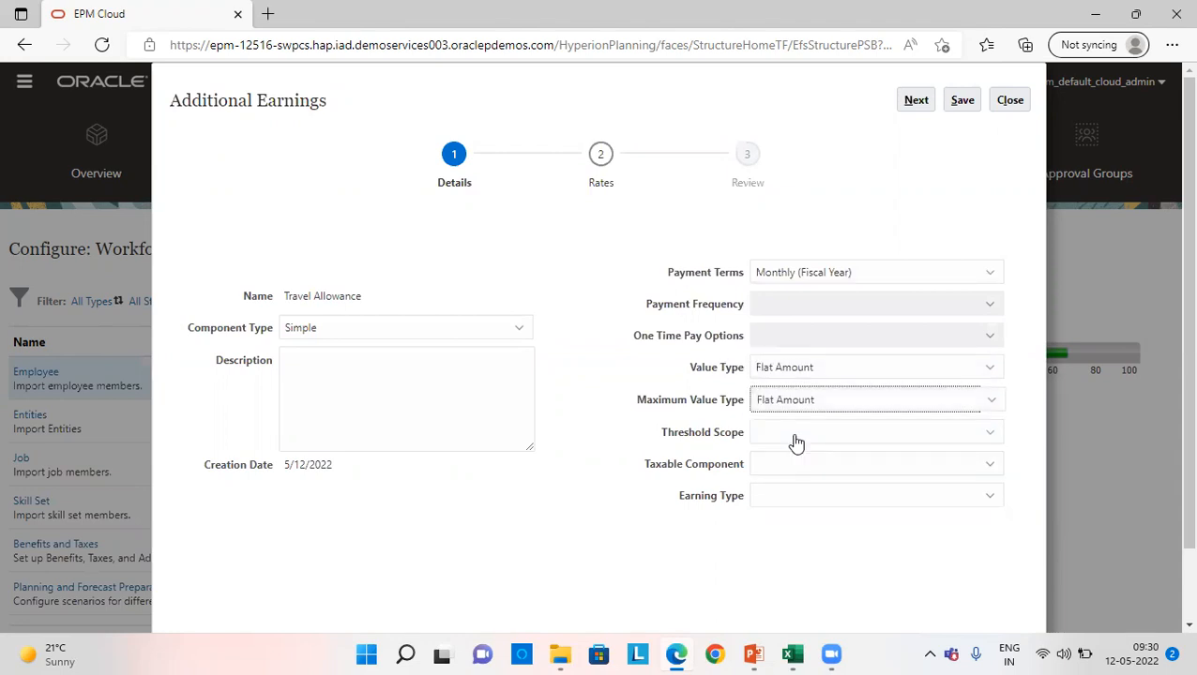
left_click(795, 442)
left_click(794, 480)
- Set the taxable component to Yes and the earning type to Add to Gross Pay, and save the Travel Allowance details
left_click(794, 464)
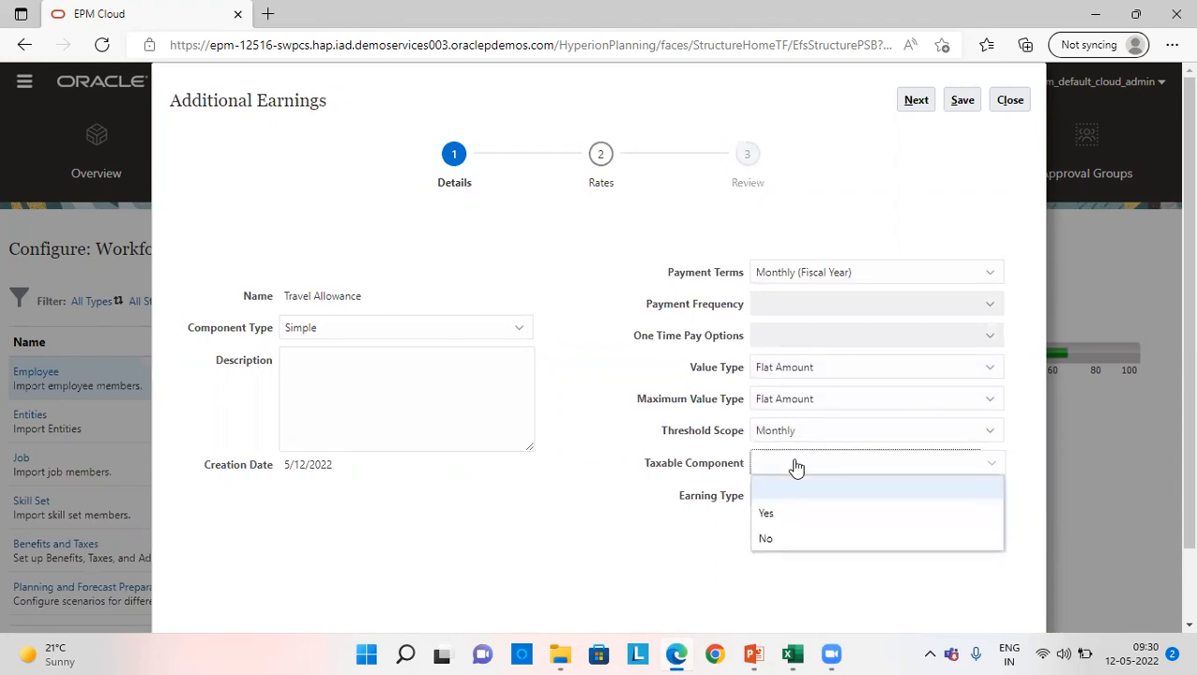
left_click(783, 513)
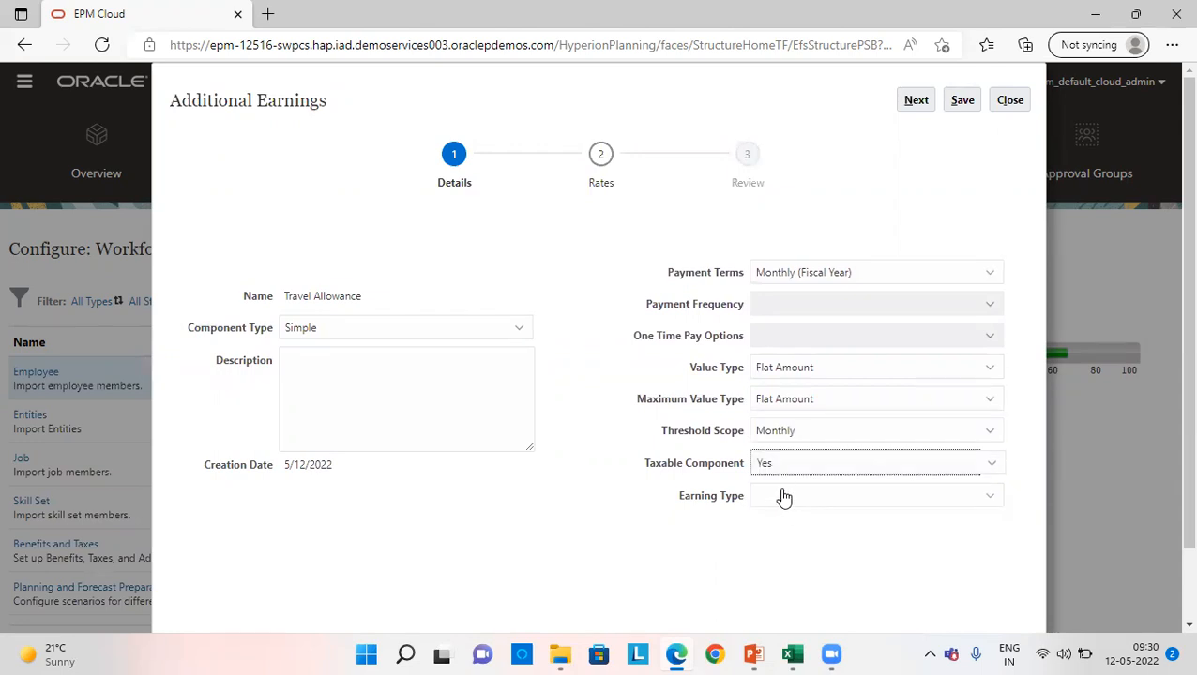
left_click(783, 497)
left_click(826, 544)
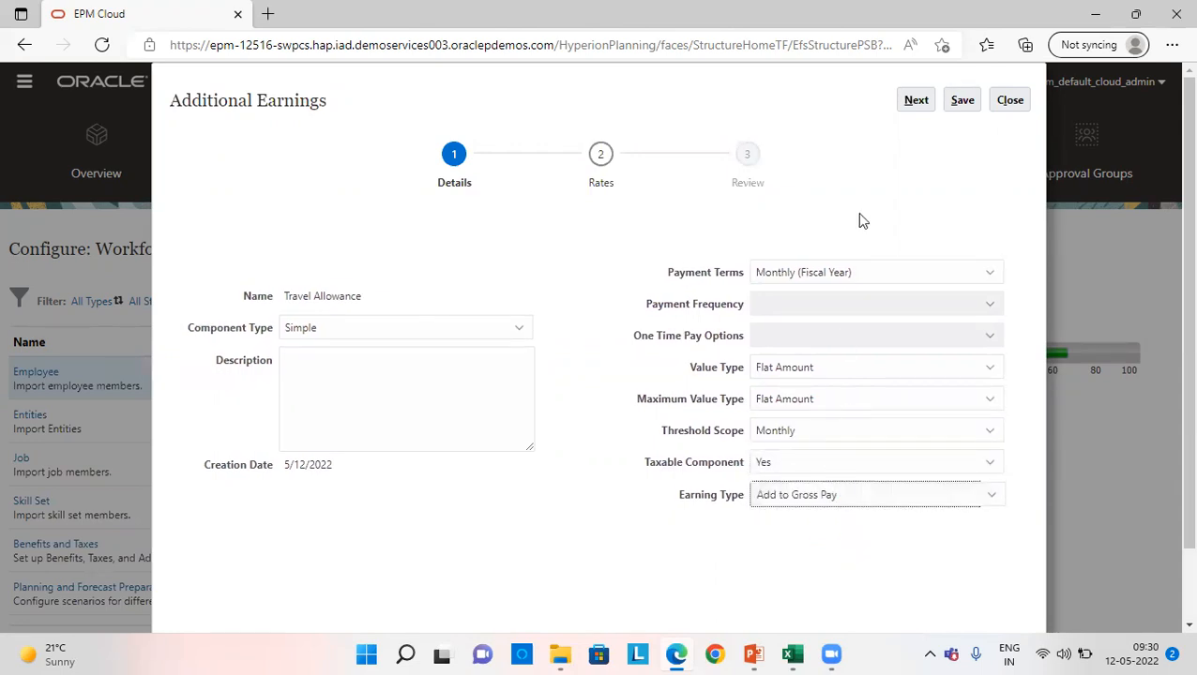
left_click(961, 100)
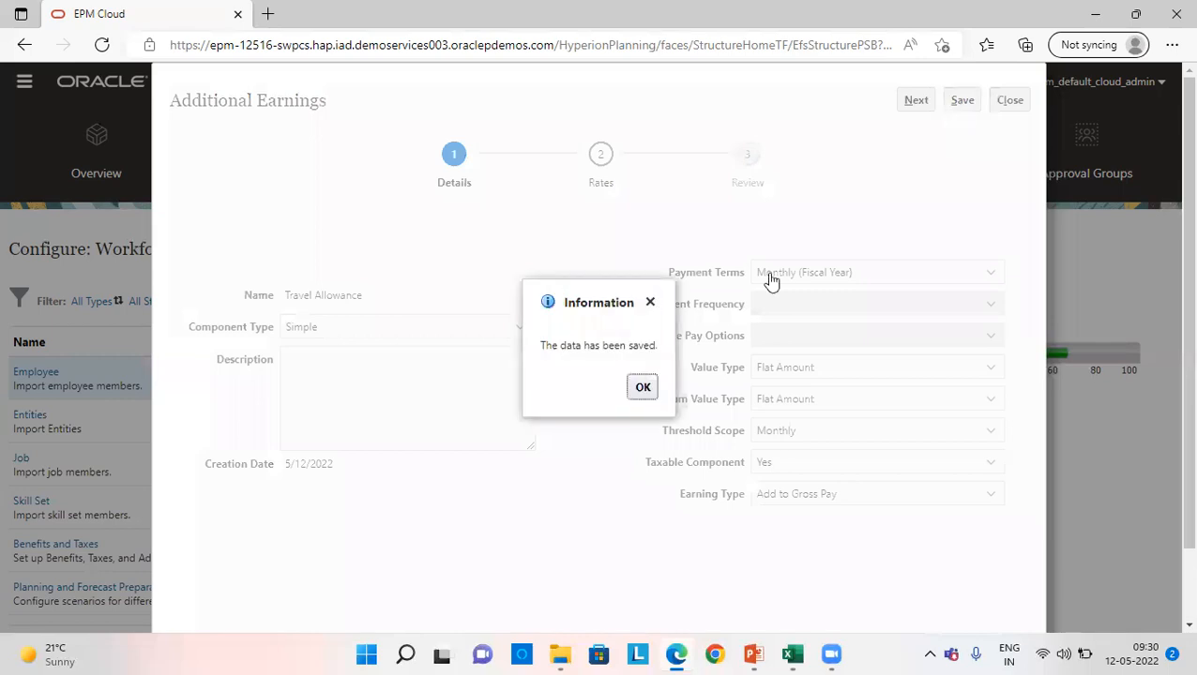
left_click(640, 386)
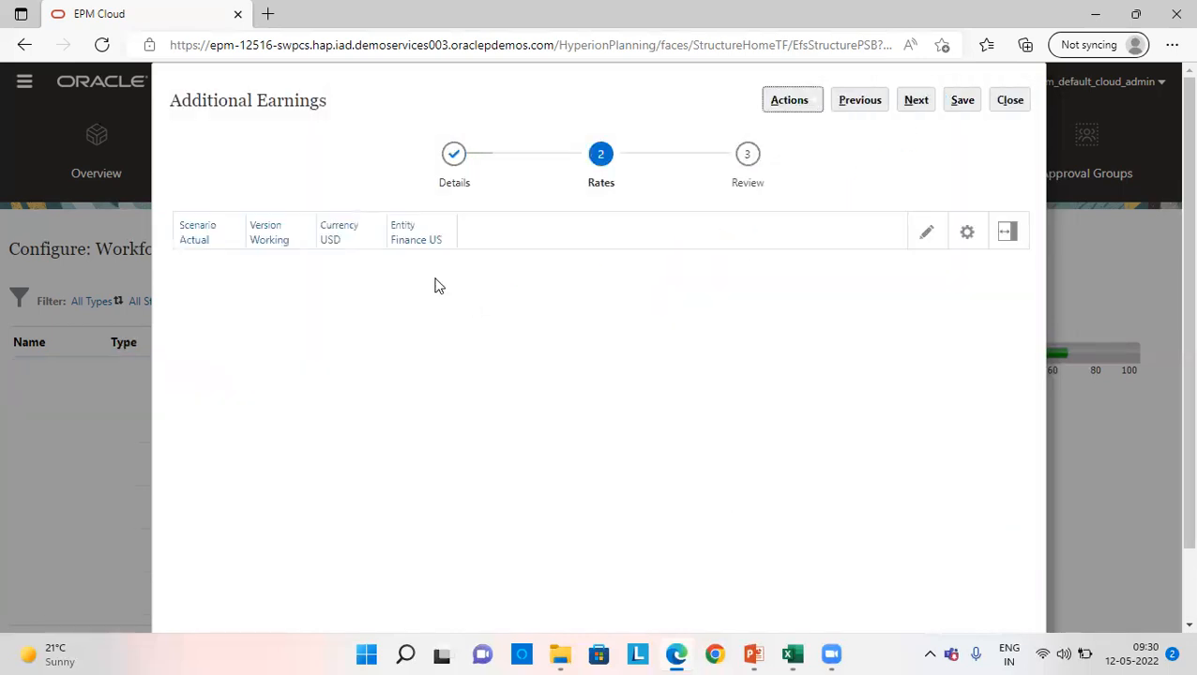
- Enter 500 as the Travel Allowance rate and threshold for FY22, FY23 and FY24 under No Option, and save the rates
left_click(308, 330)
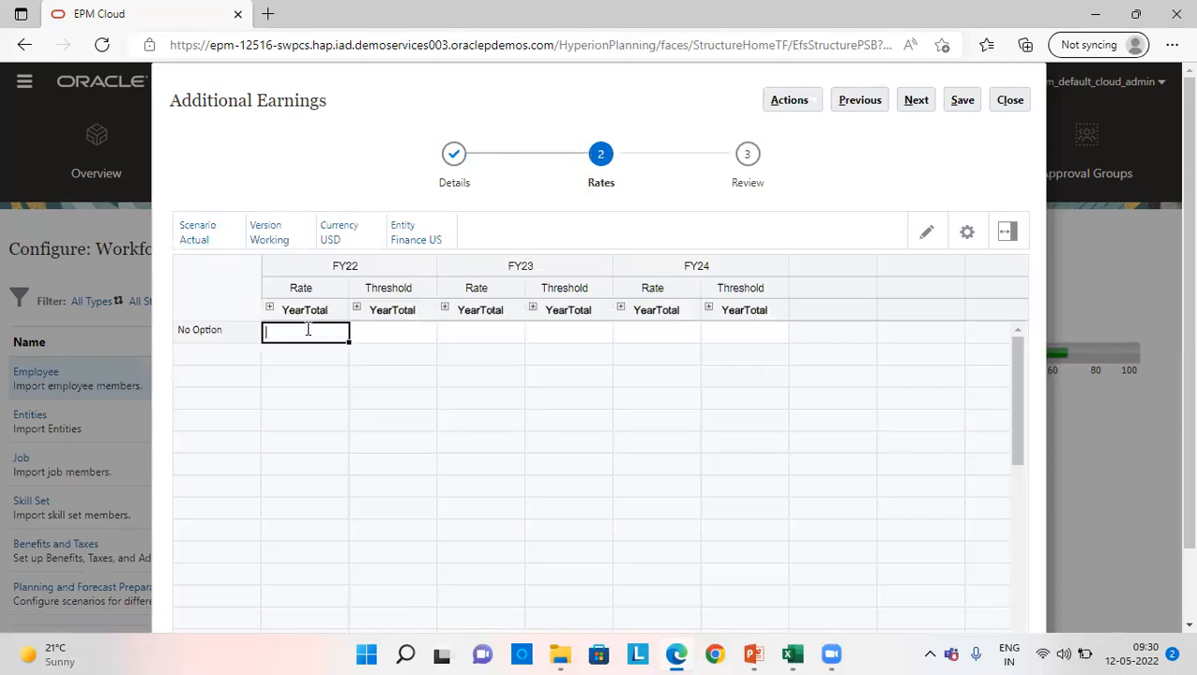
type("500")
key("Tab")
type("500")
key("Tab")
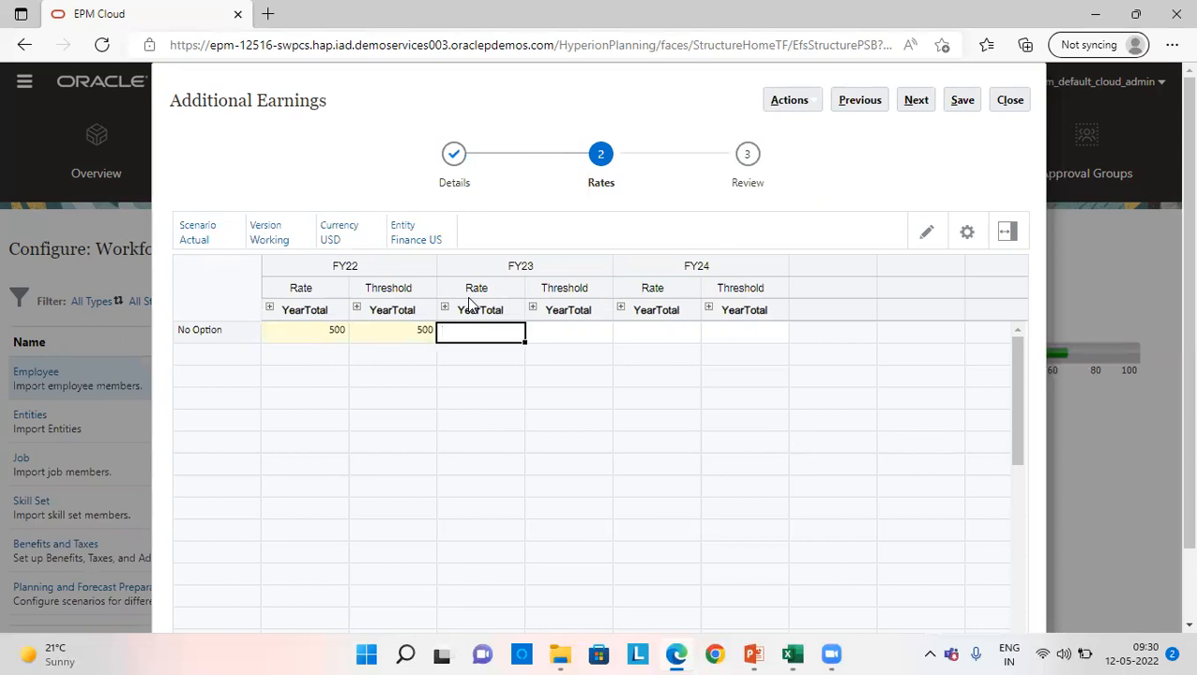
type("500")
key("Tab")
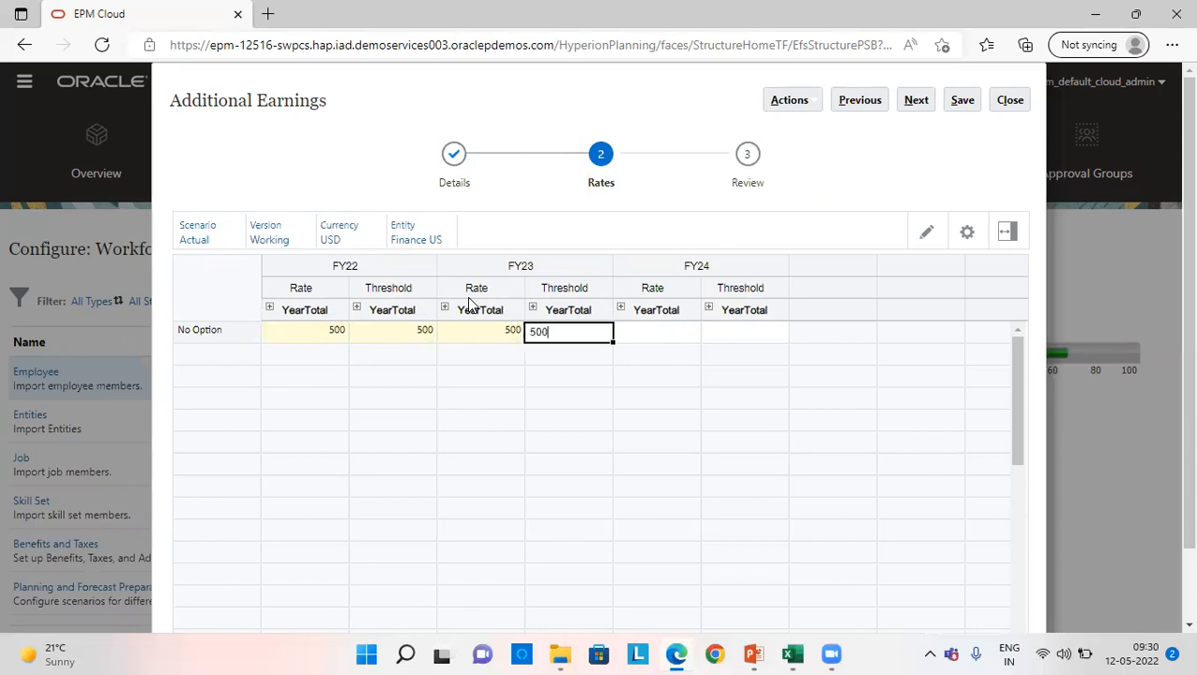
key("Tab")
type("500")
key("Tab")
type("500")
scroll(468, 302, "down", 2)
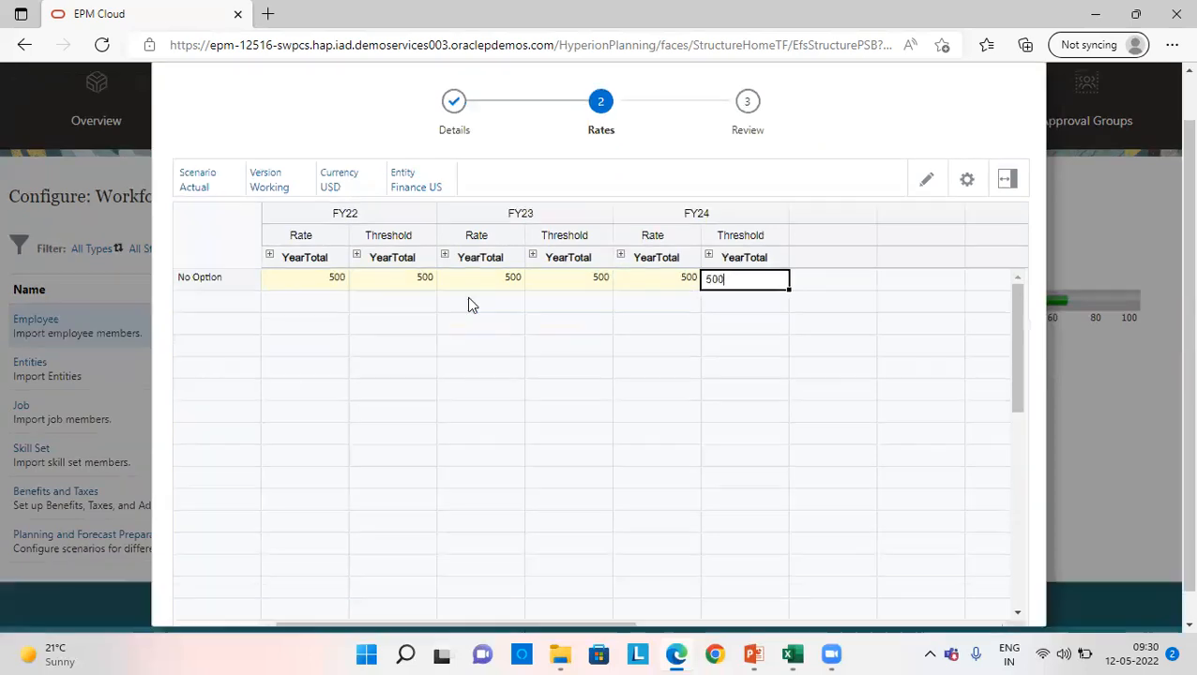
left_click(740, 401)
scroll(844, 175, "up", 2)
left_click(962, 100)
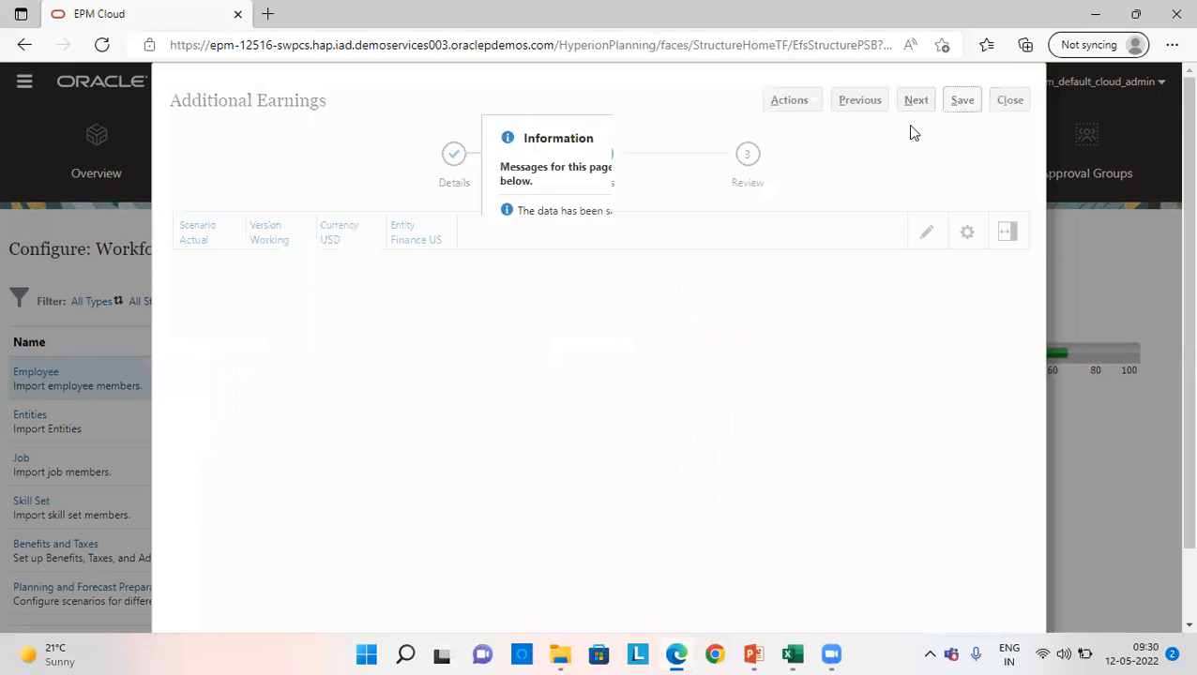
left_click(675, 272)
- Review the Travel Allowance's monthly FY22 rates and thresholds, and save and close the earning
left_click(916, 100)
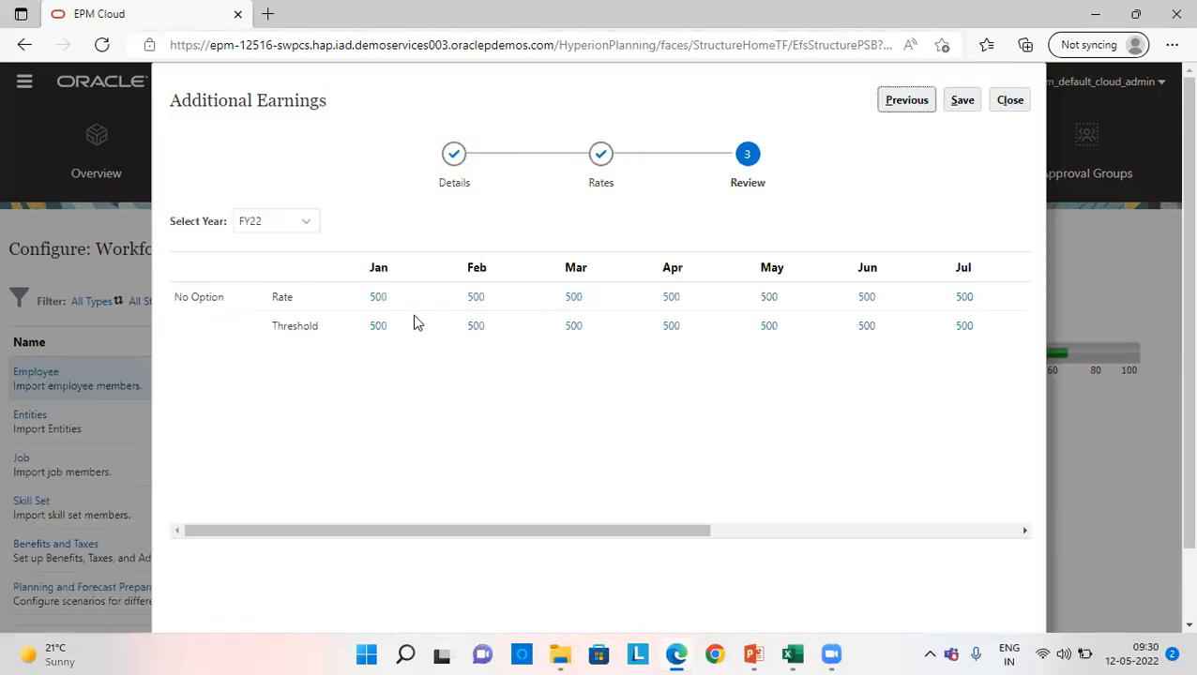
left_click_drag(630, 531, 413, 560)
left_click(961, 100)
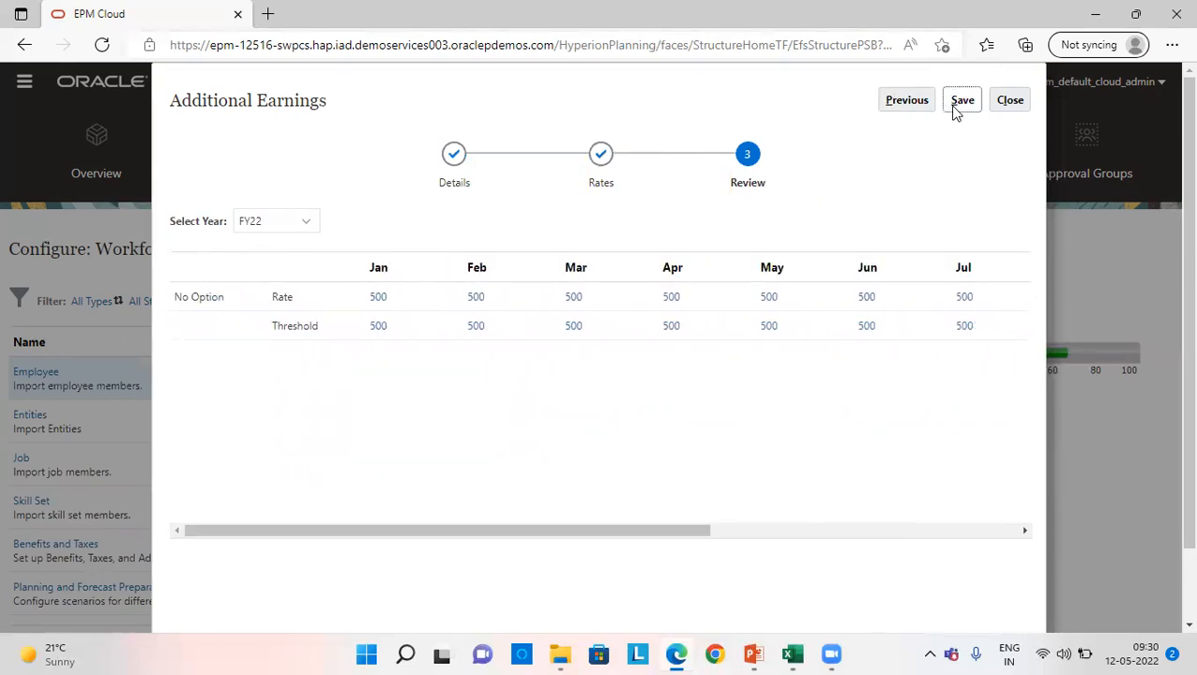
left_click(641, 386)
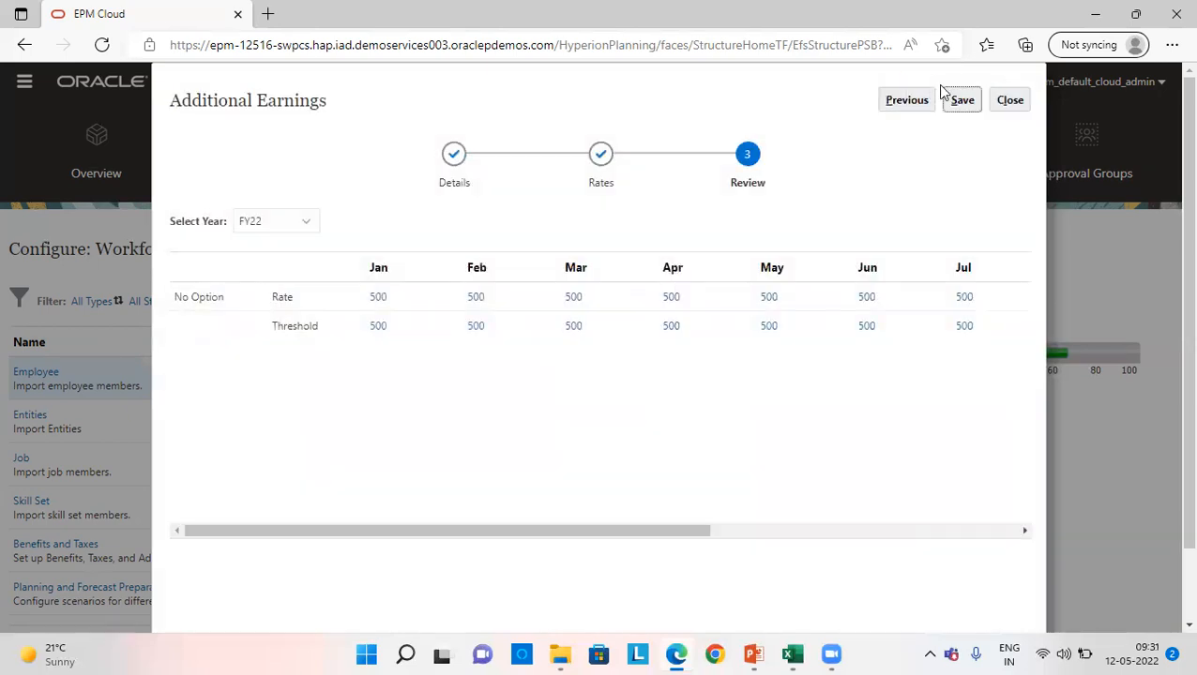
left_click(1006, 103)
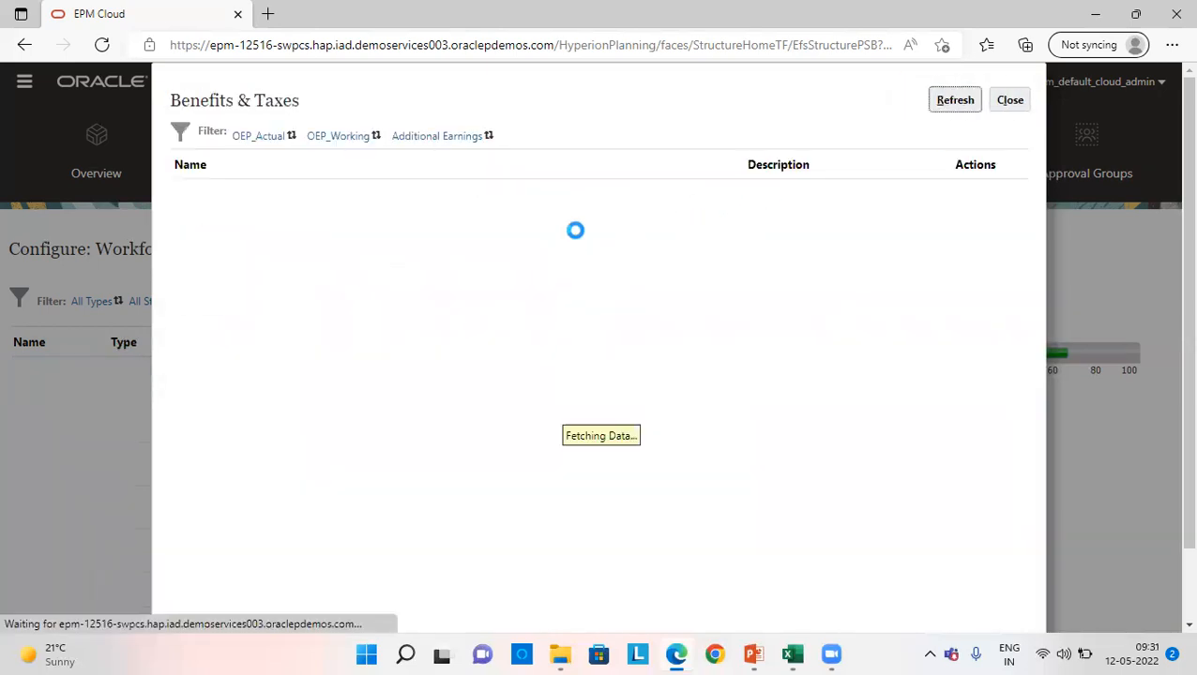
- Filter the Benefits & Taxes list to show the Taxes components
left_click(477, 139)
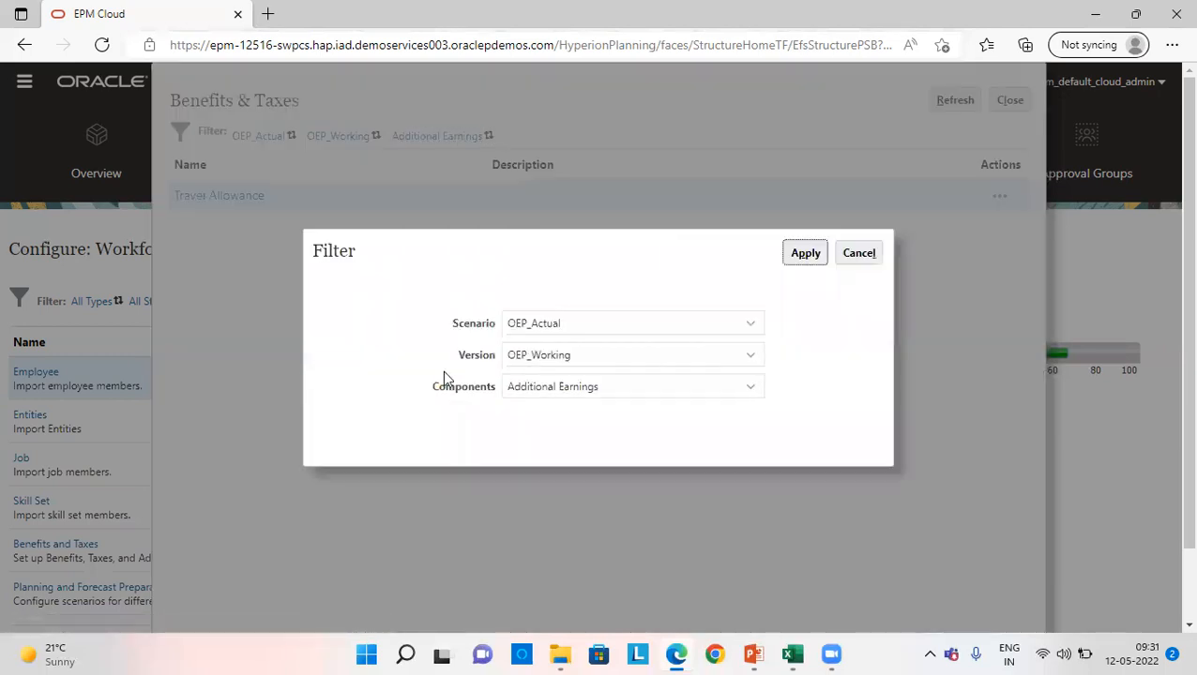
left_click(645, 387)
left_click(560, 462)
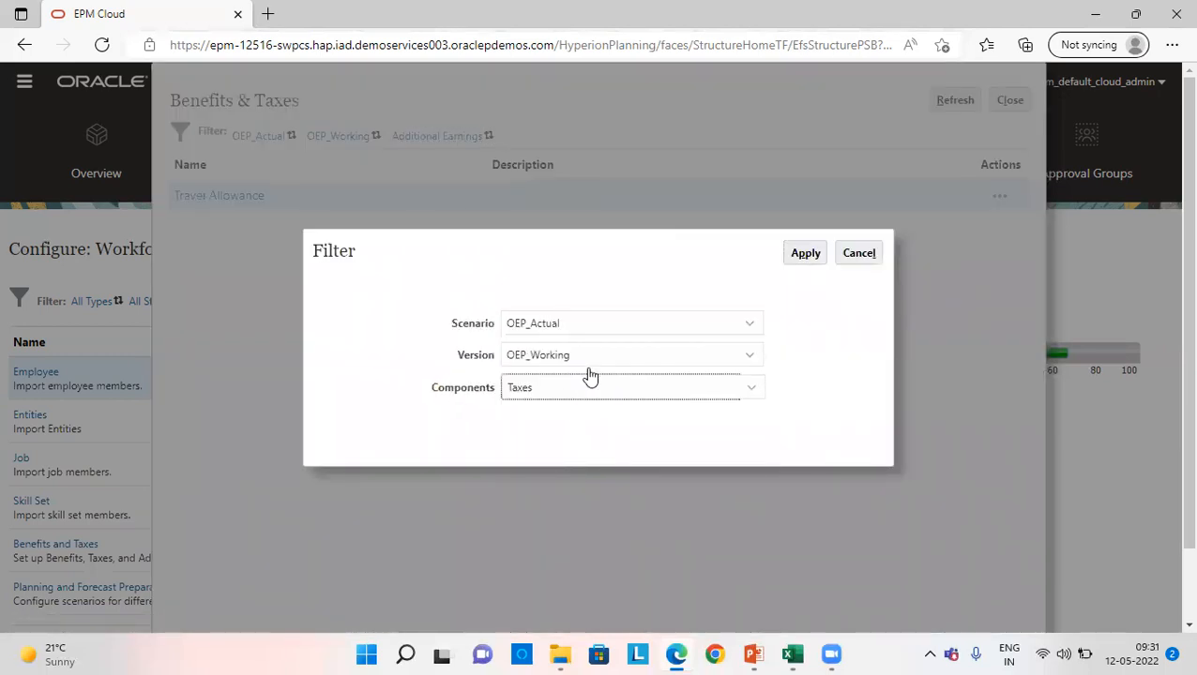
left_click(804, 254)
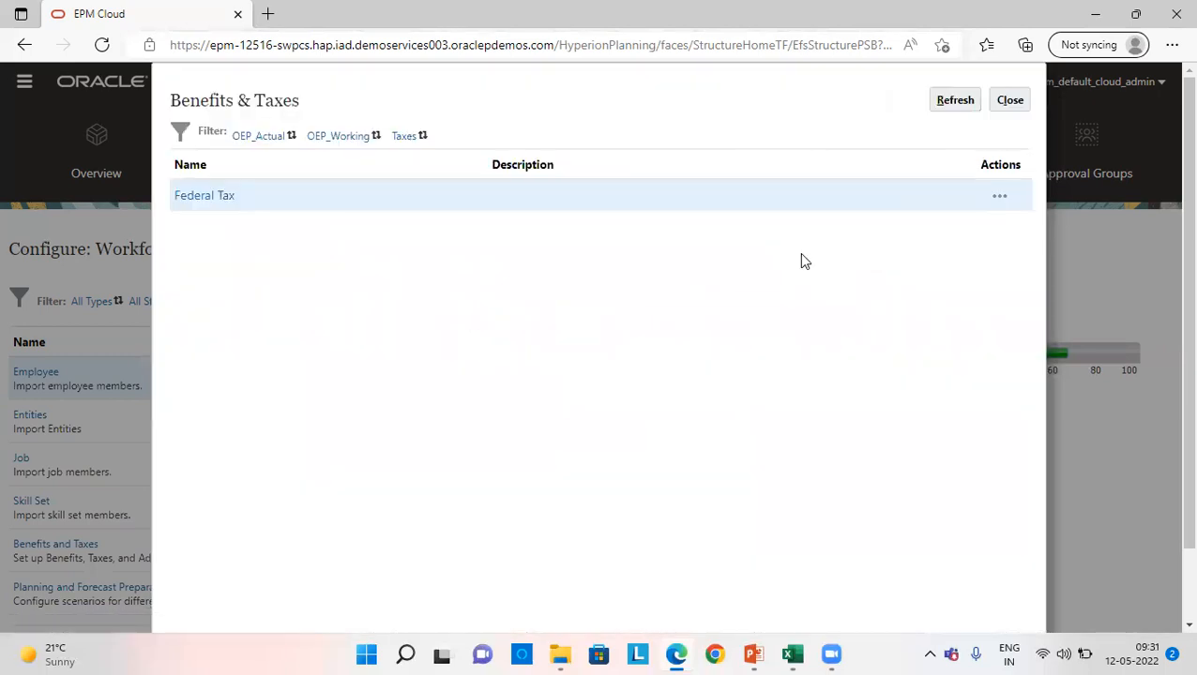
- Open Federal Tax for editing and set its component type to Simple and payment terms to Monthly (Fiscal Year)
left_click(1000, 196)
left_click(1067, 208)
left_click(314, 300)
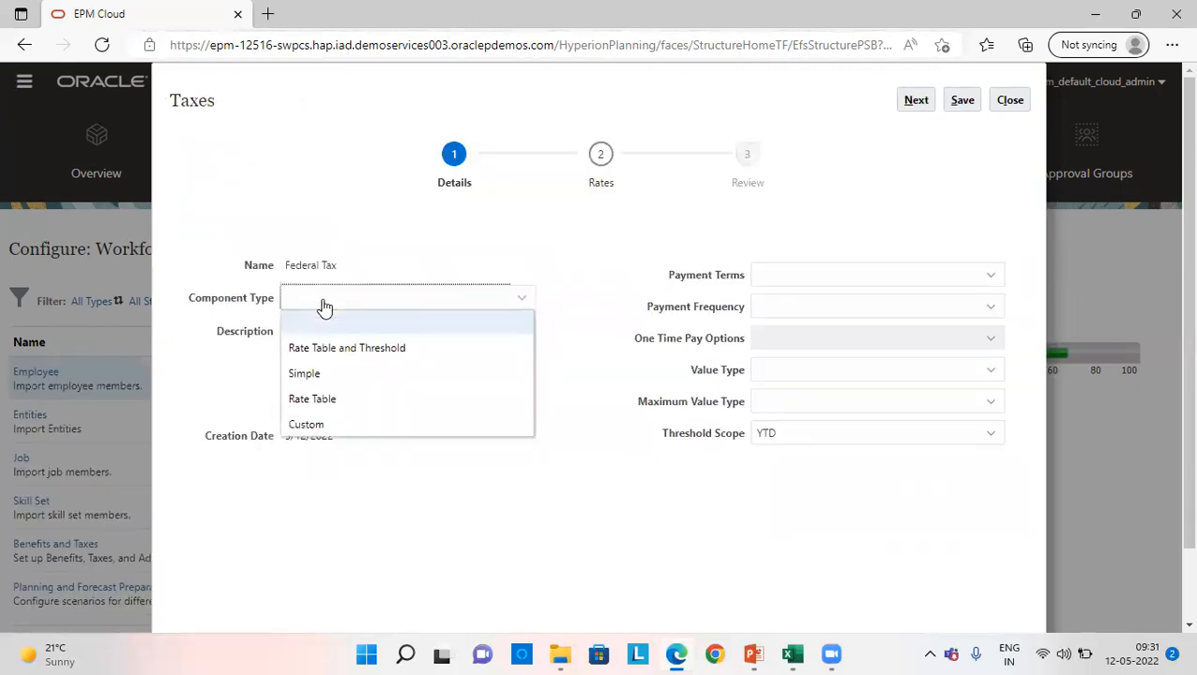
left_click(318, 372)
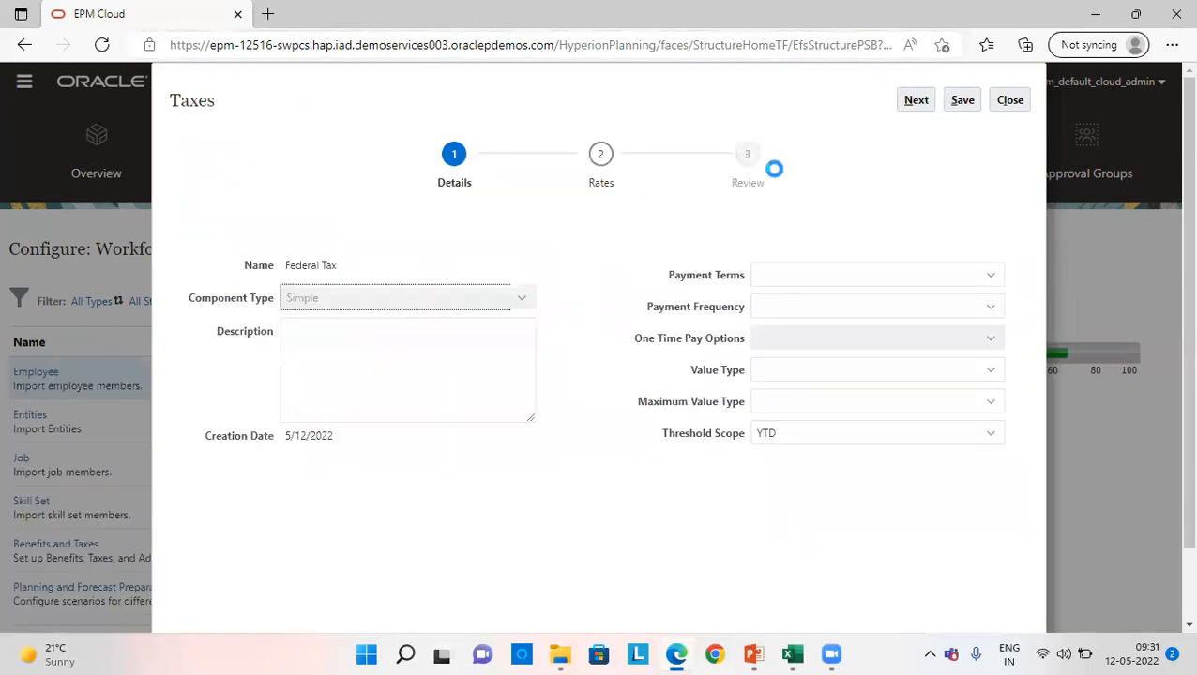
left_click(804, 274)
left_click(812, 375)
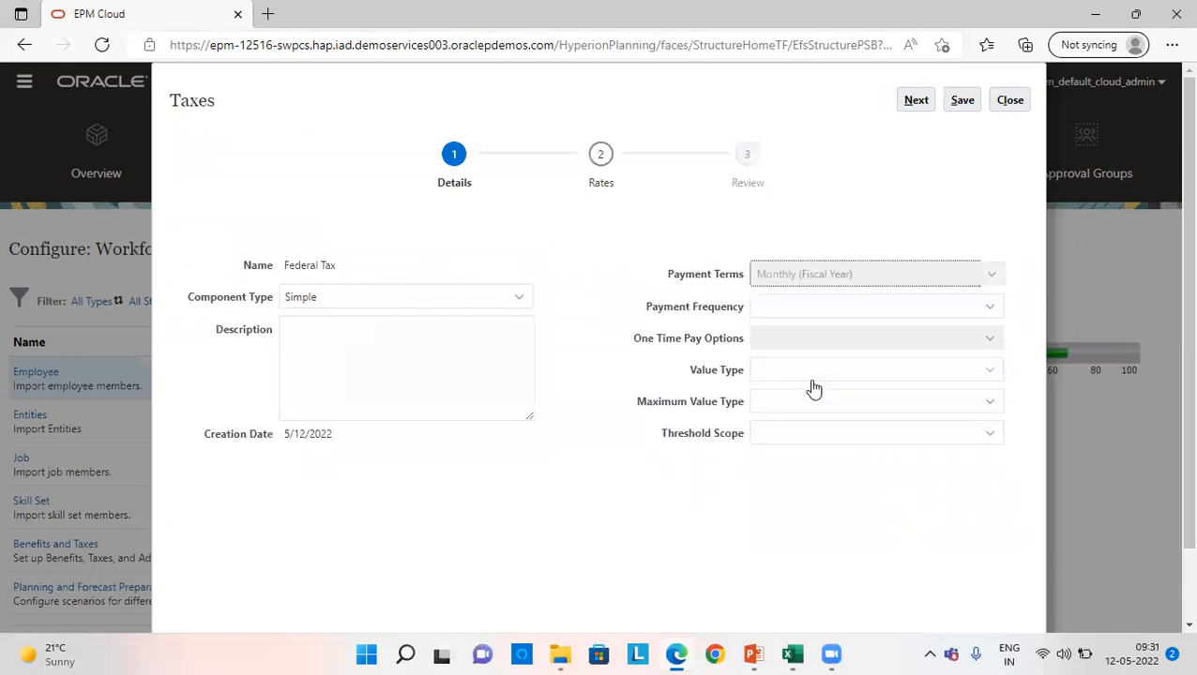
- Set the tax's value type and maximum value type to Percentage of Taxable Earnings, threshold scope to Monthly, and save the details
left_click(812, 373)
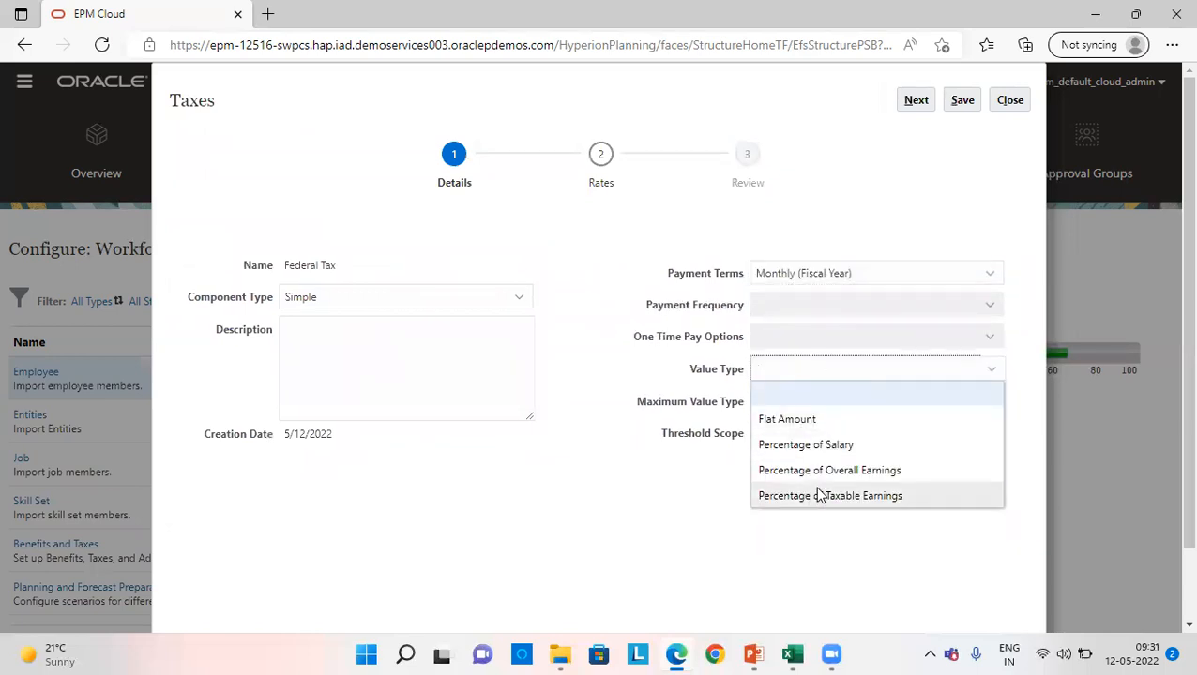
left_click(818, 499)
left_click(803, 401)
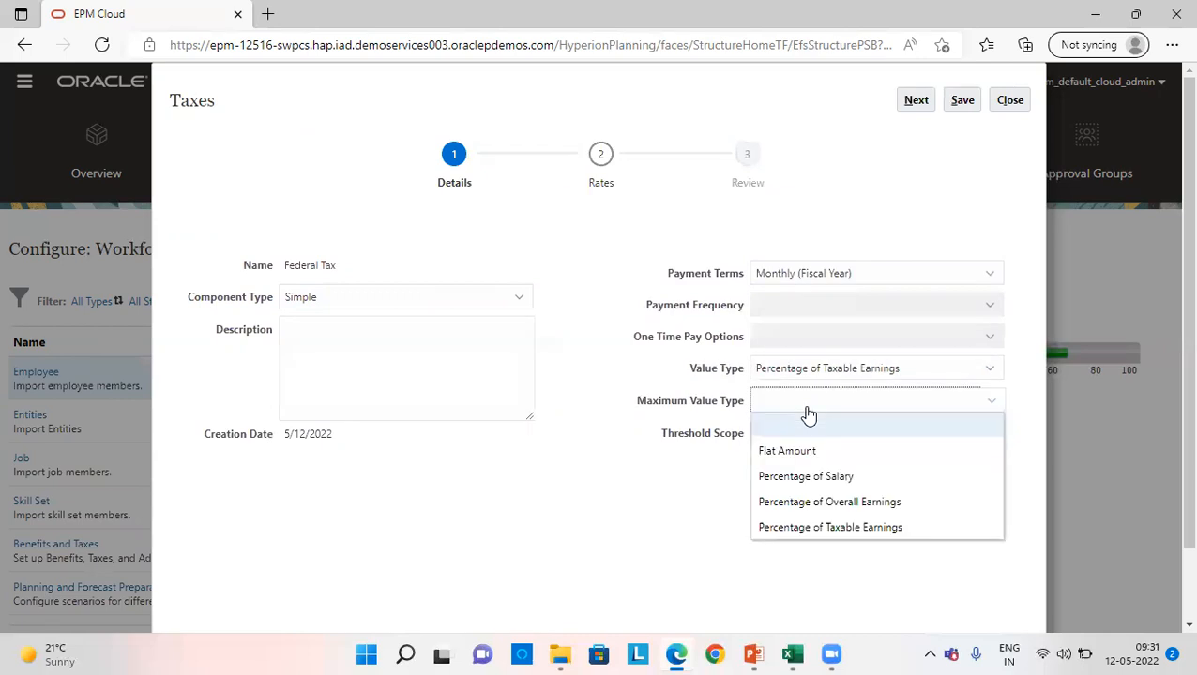
left_click(810, 527)
left_click(809, 438)
left_click(809, 480)
left_click(956, 102)
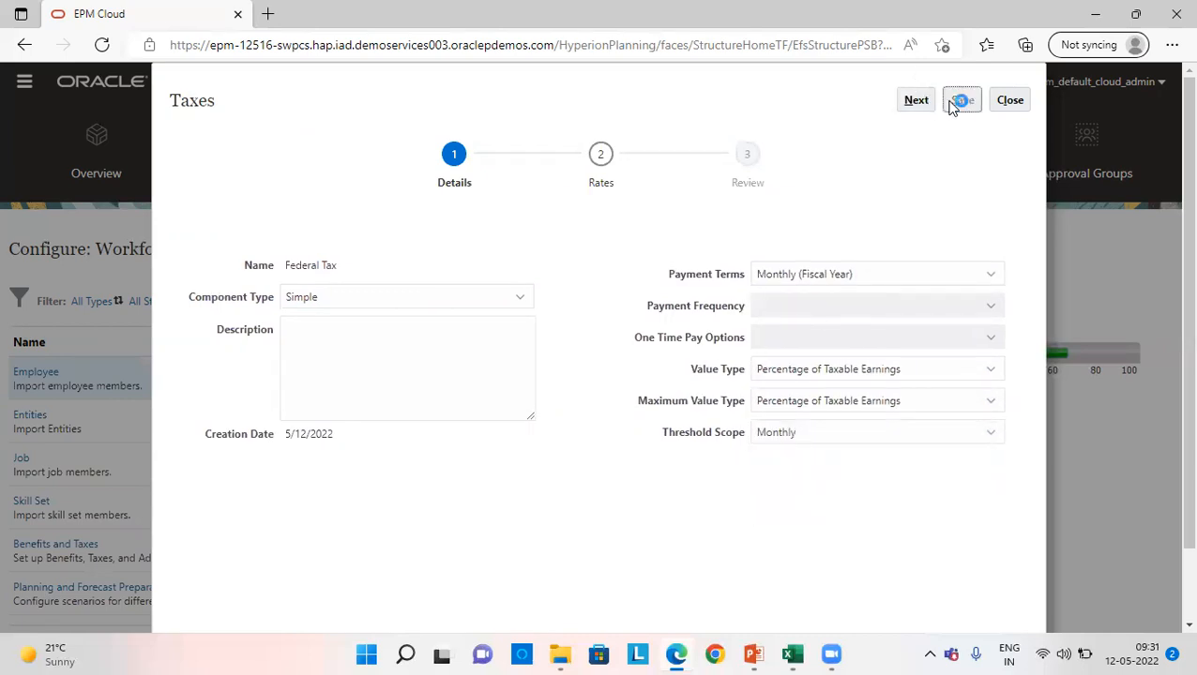
- Continue to Federal Tax's rates and set the FY22 yearly rate and threshold to 2.5 for No Tier
left_click(643, 388)
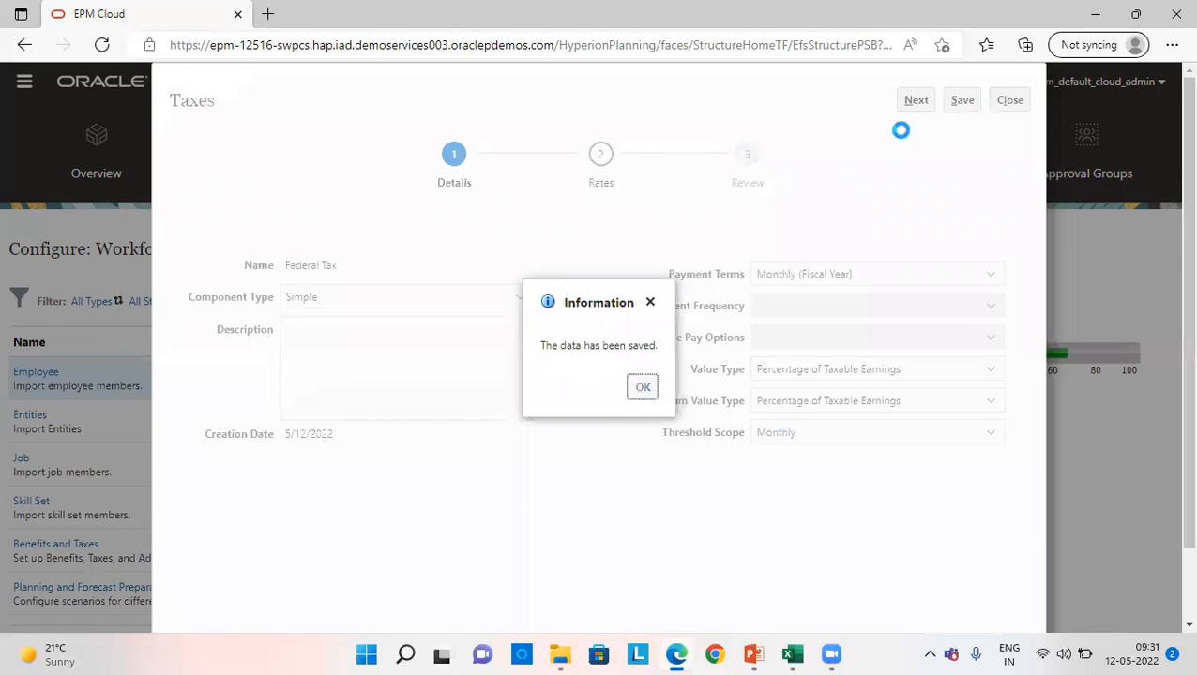
left_click(912, 101)
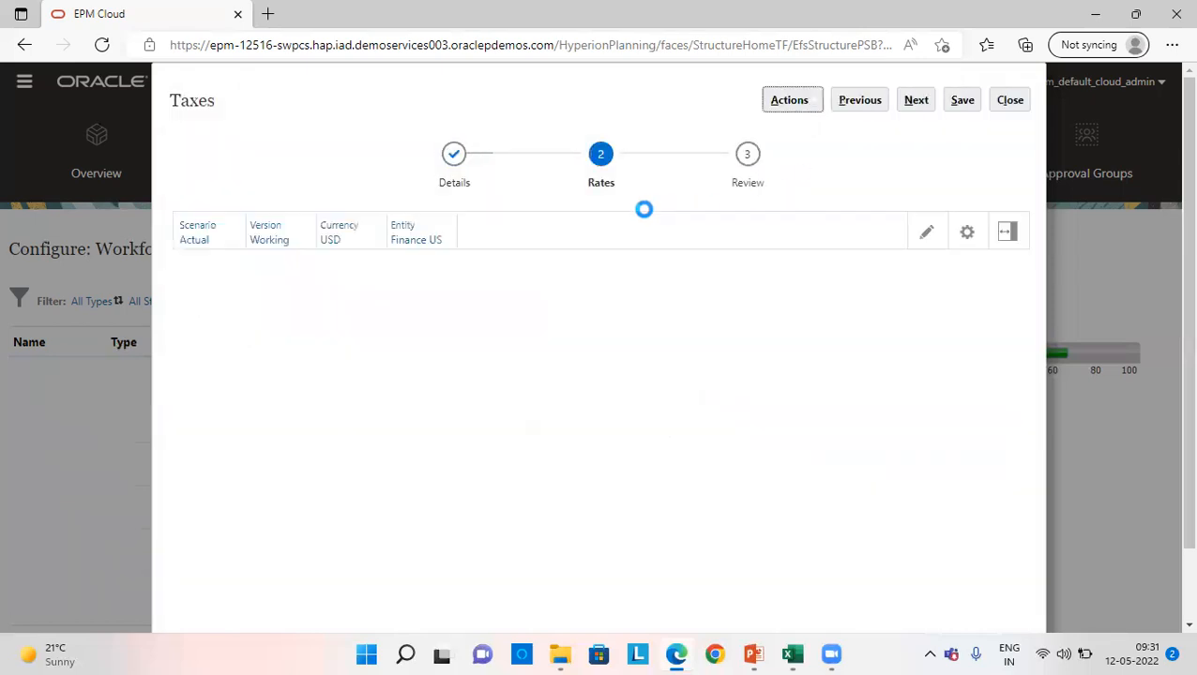
left_click(299, 336)
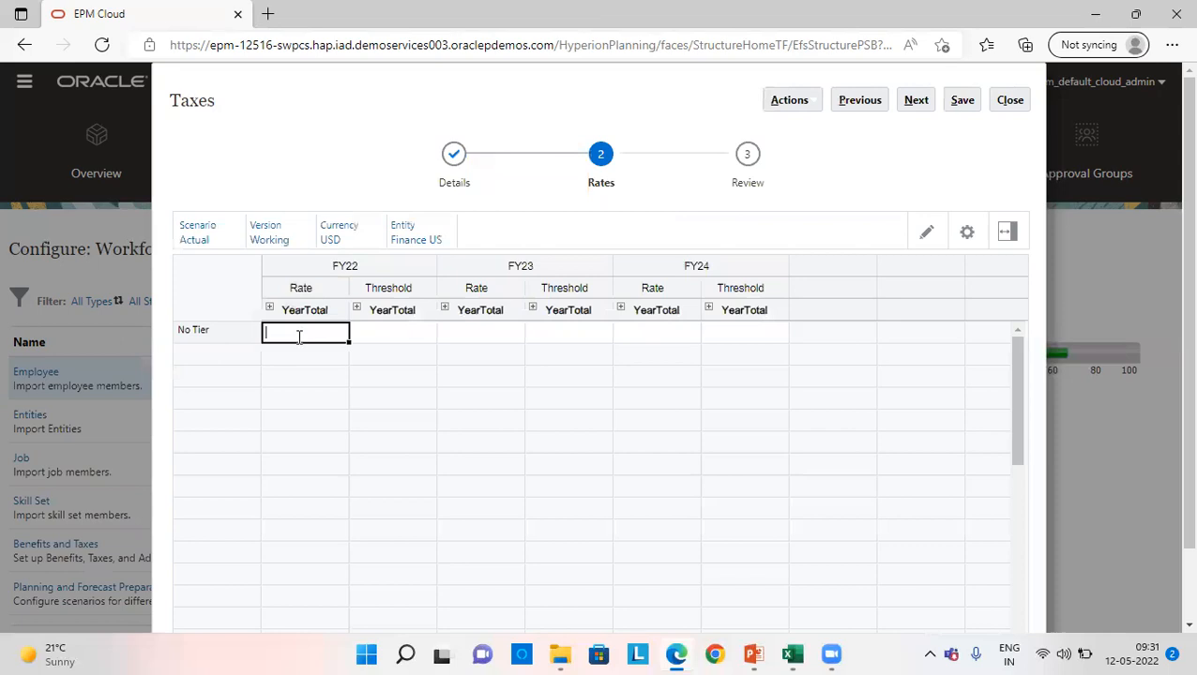
type("2.5")
key("Tab")
type("2.5")
key("Tab")
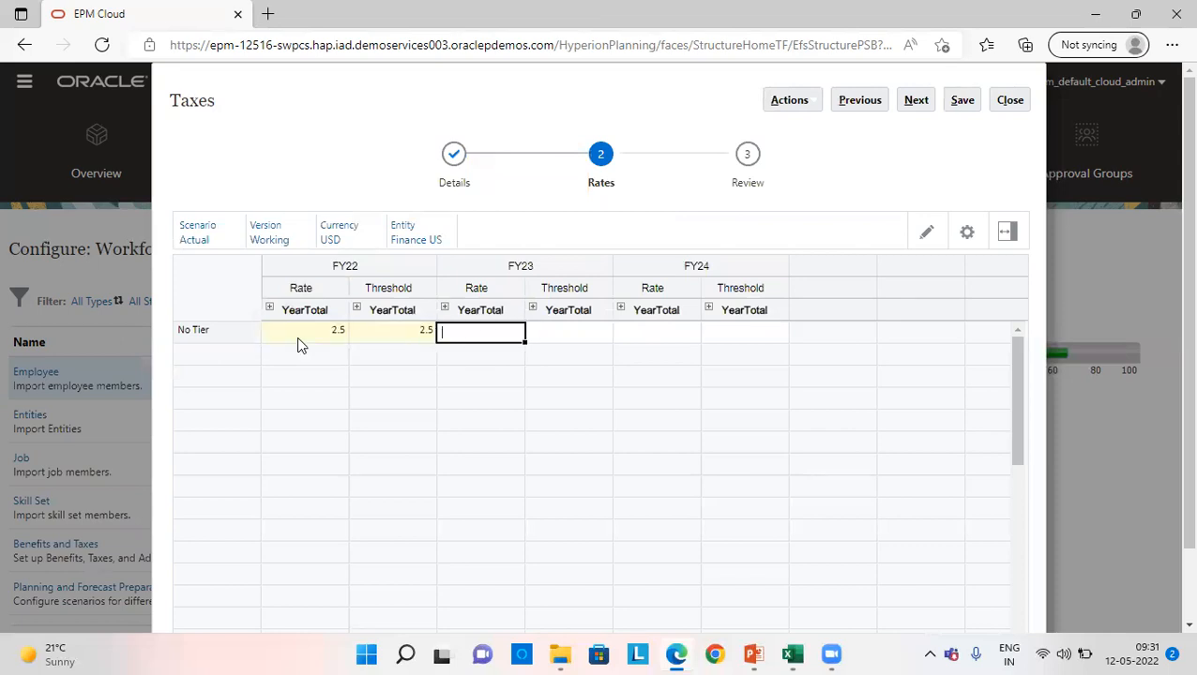
- Set the No Tier rates and thresholds for FY23 and FY24 to 2.5 and save the tax rates
type("2.5")
key("Tab")
type("2.5")
key("Tab")
type("2")
key("Tab")
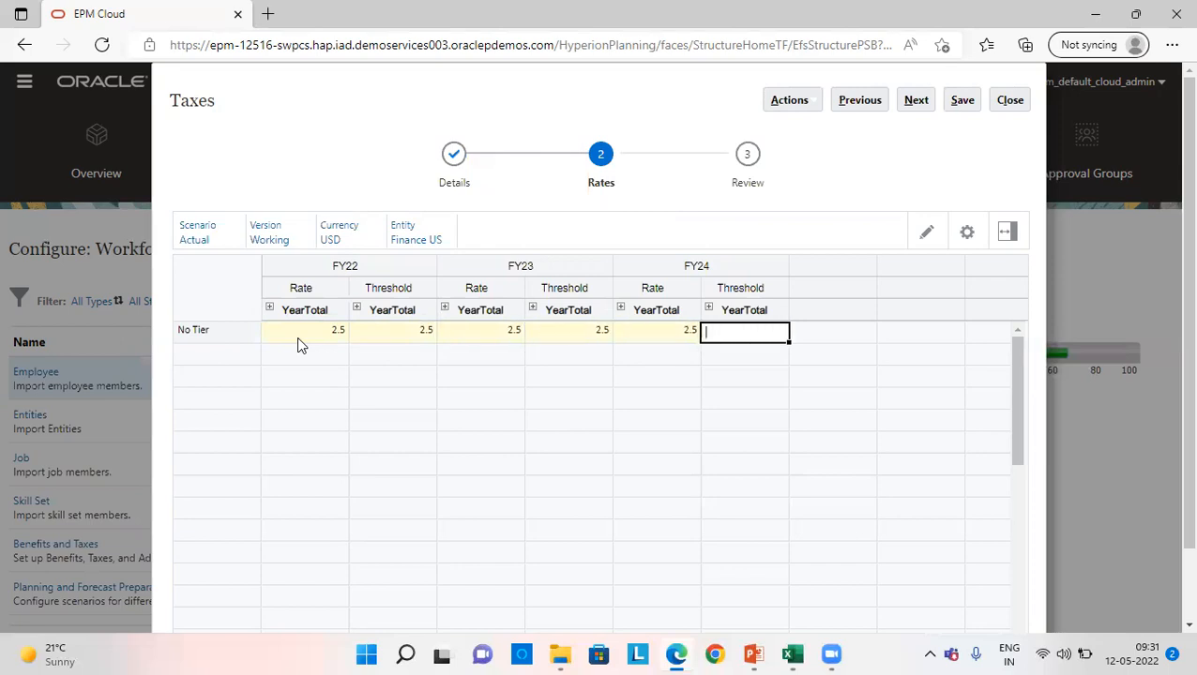
key("Tab")
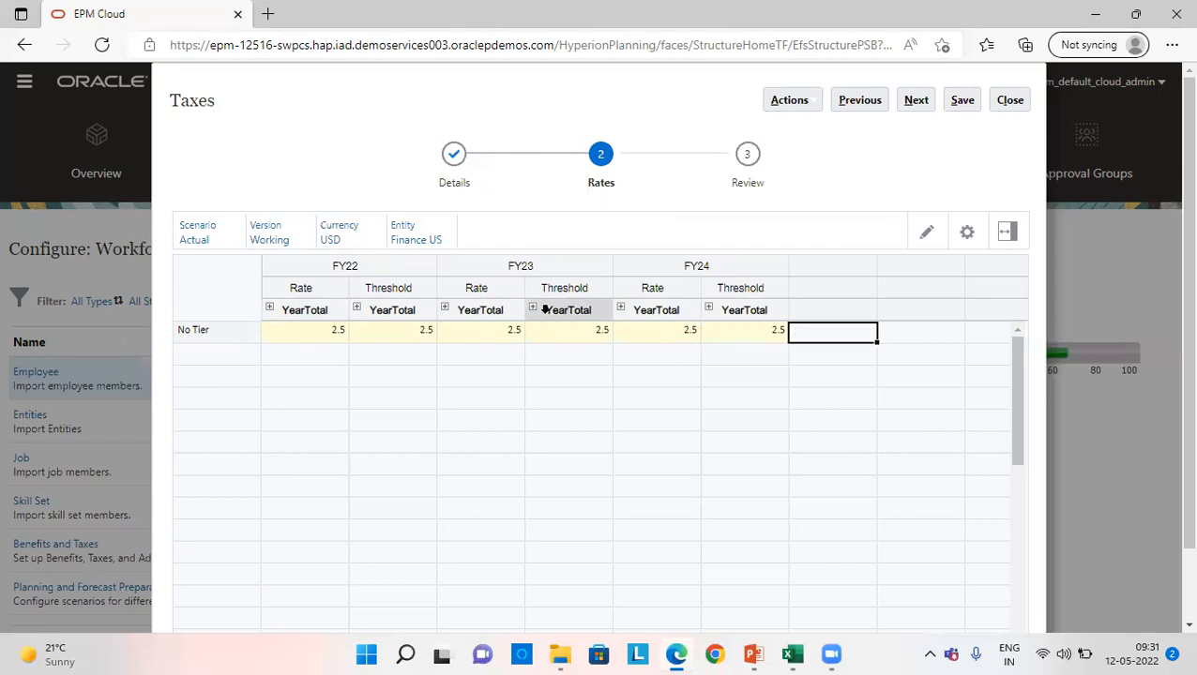
left_click(957, 99)
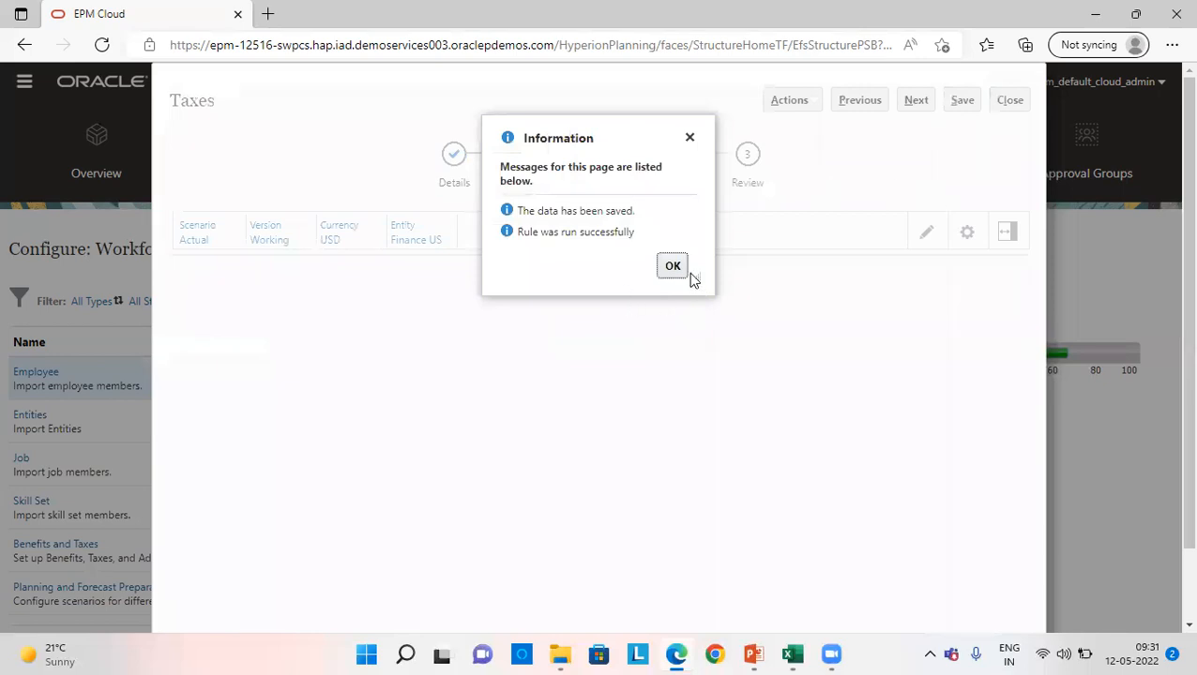
left_click(683, 269)
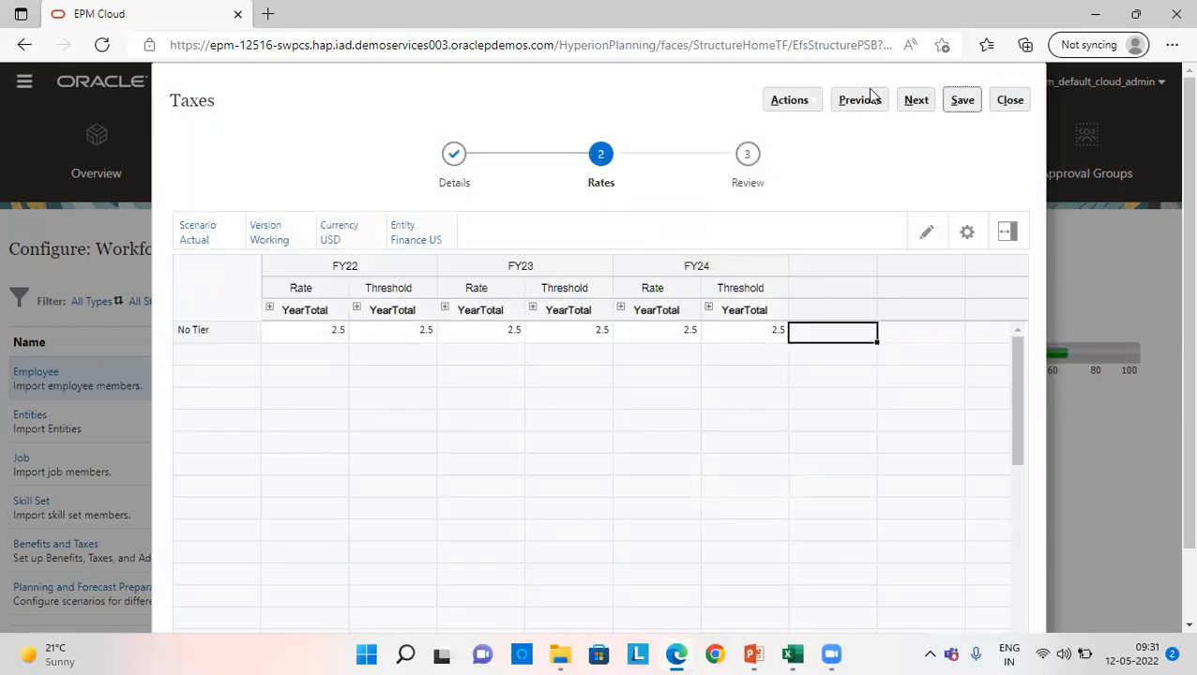
- Review Federal Tax's monthly FY22 rates and thresholds, save the tax, and return to the Workforce configuration list
left_click(915, 101)
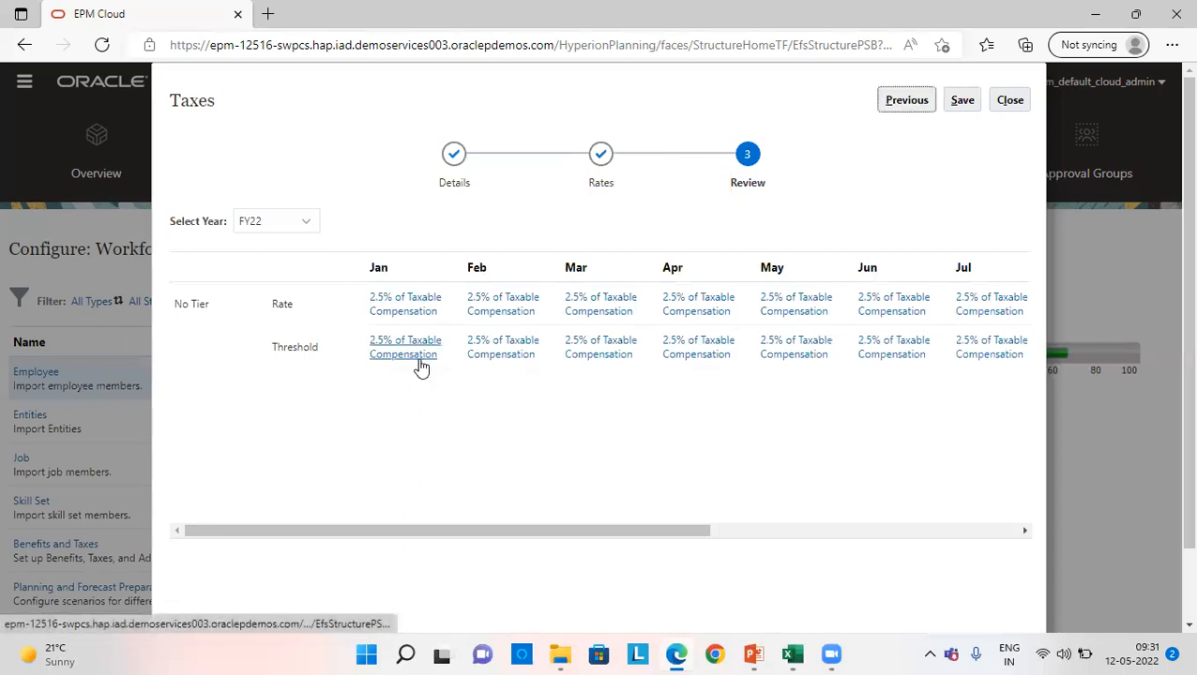
left_click_drag(553, 531, 796, 531)
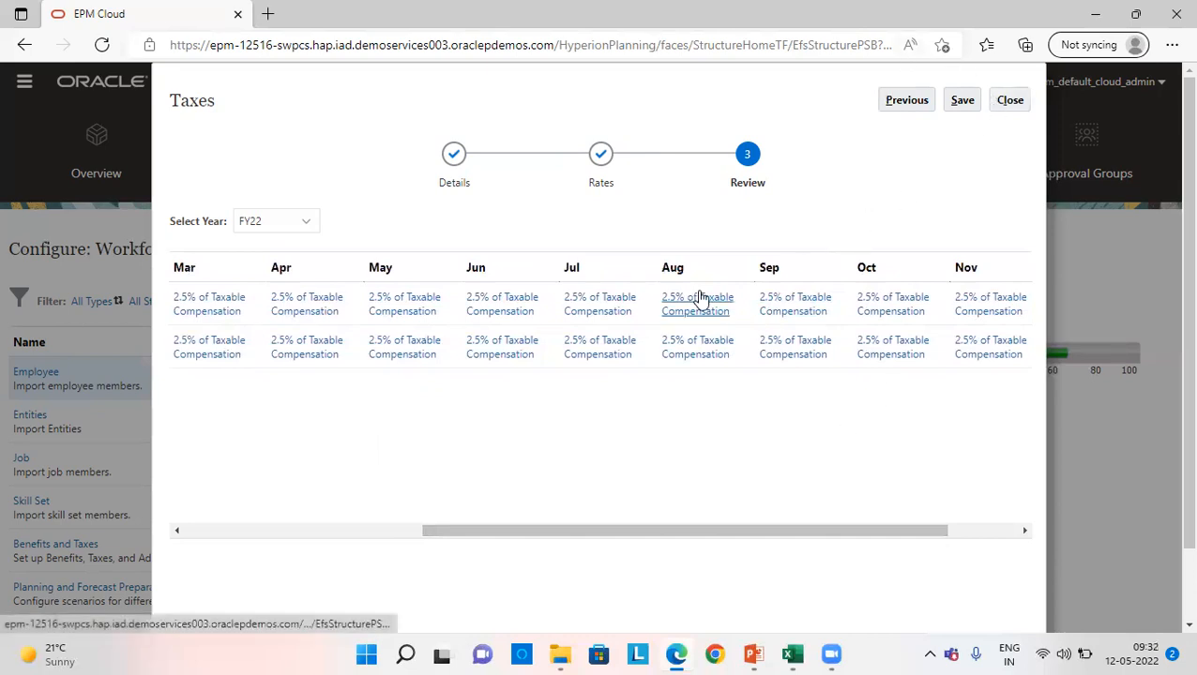
left_click(968, 105)
left_click(641, 388)
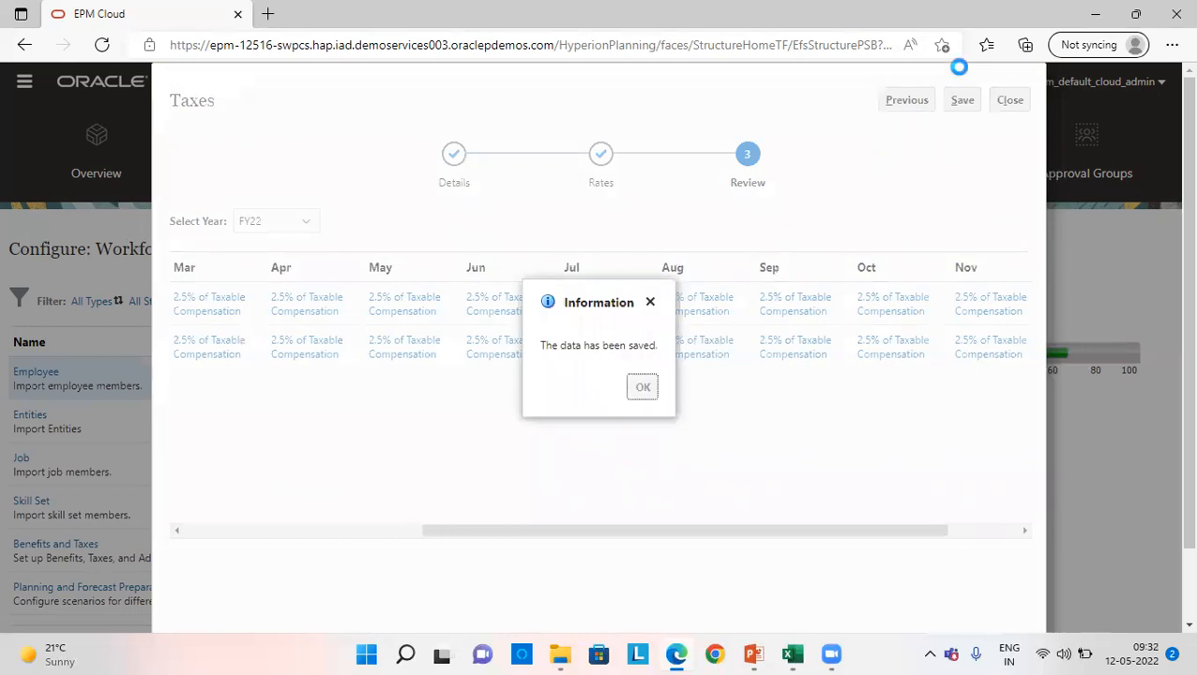
left_click(1007, 101)
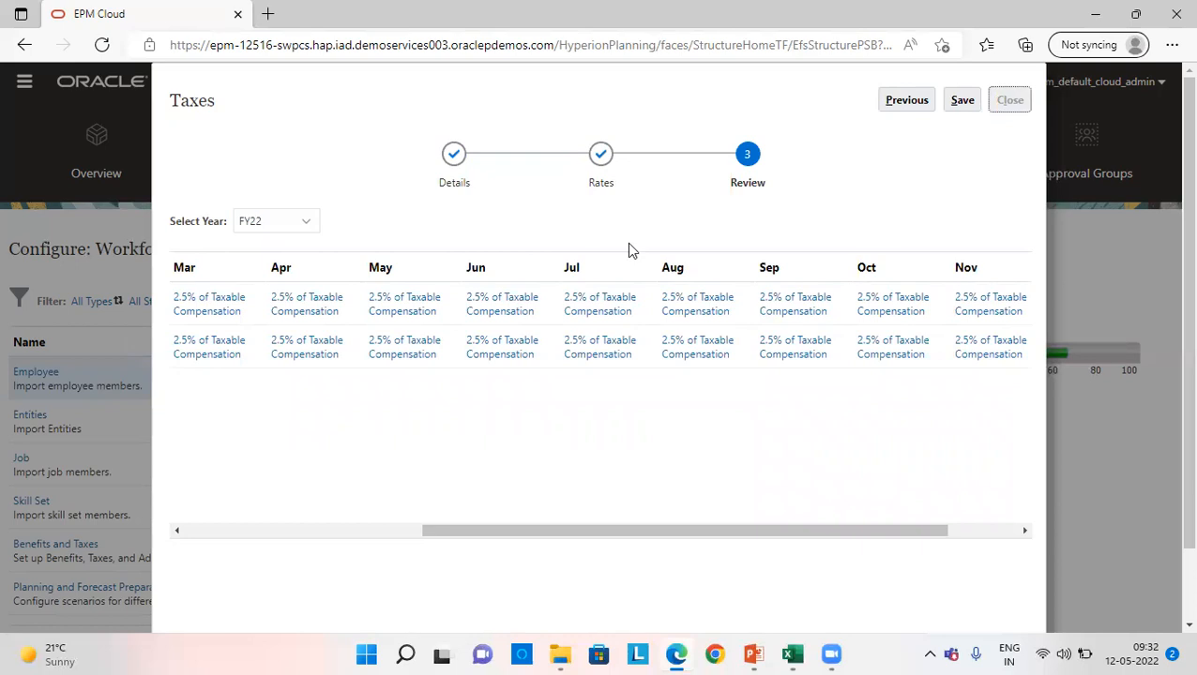
left_click(994, 103)
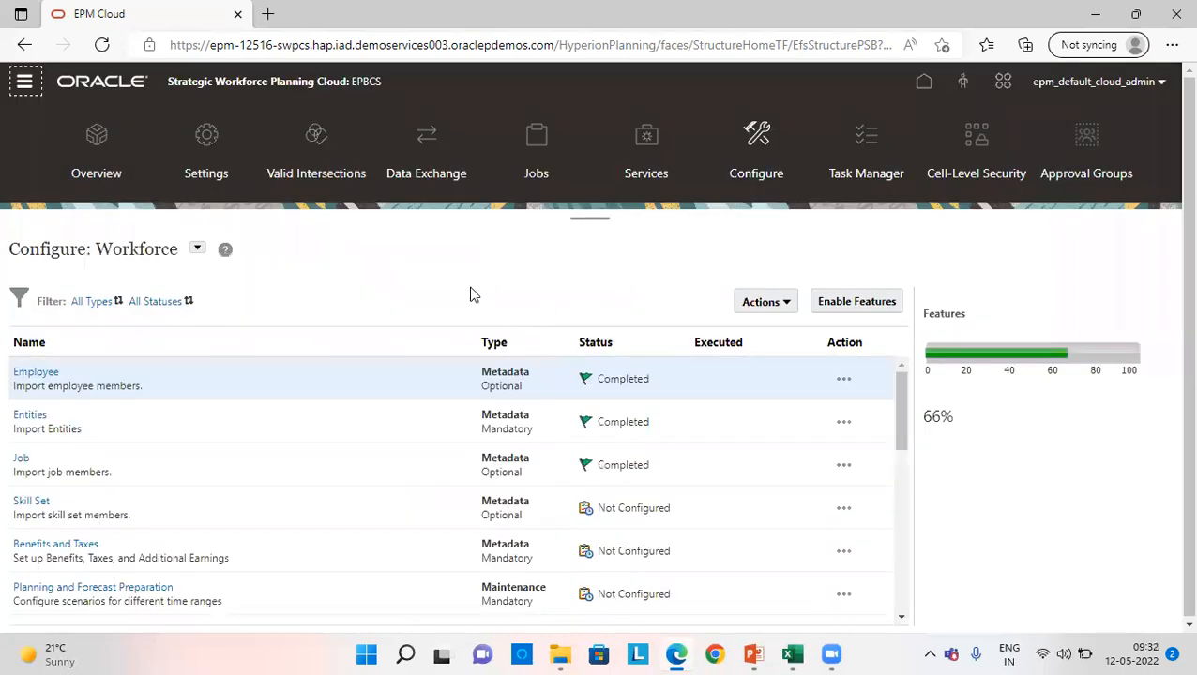
- View the Merit Rates form in the Workforce configuration list and close it without entering rates
scroll(79, 497, "down", 2)
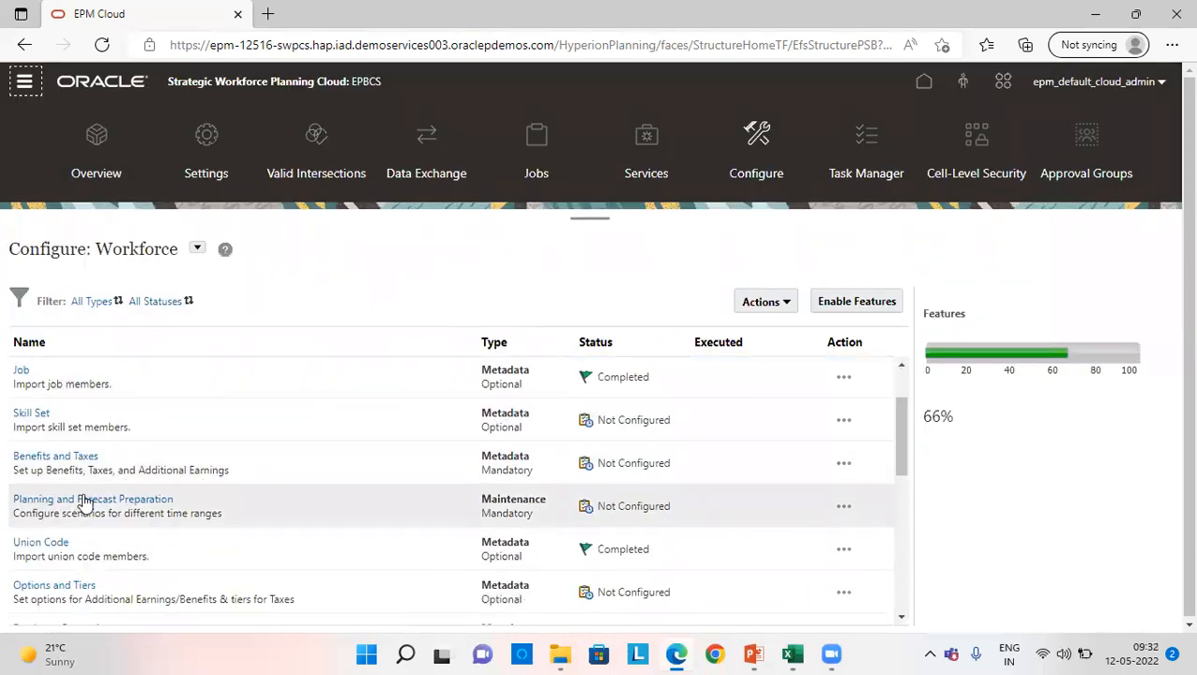
scroll(82, 541, "down", 2)
scroll(75, 556, "down", 2)
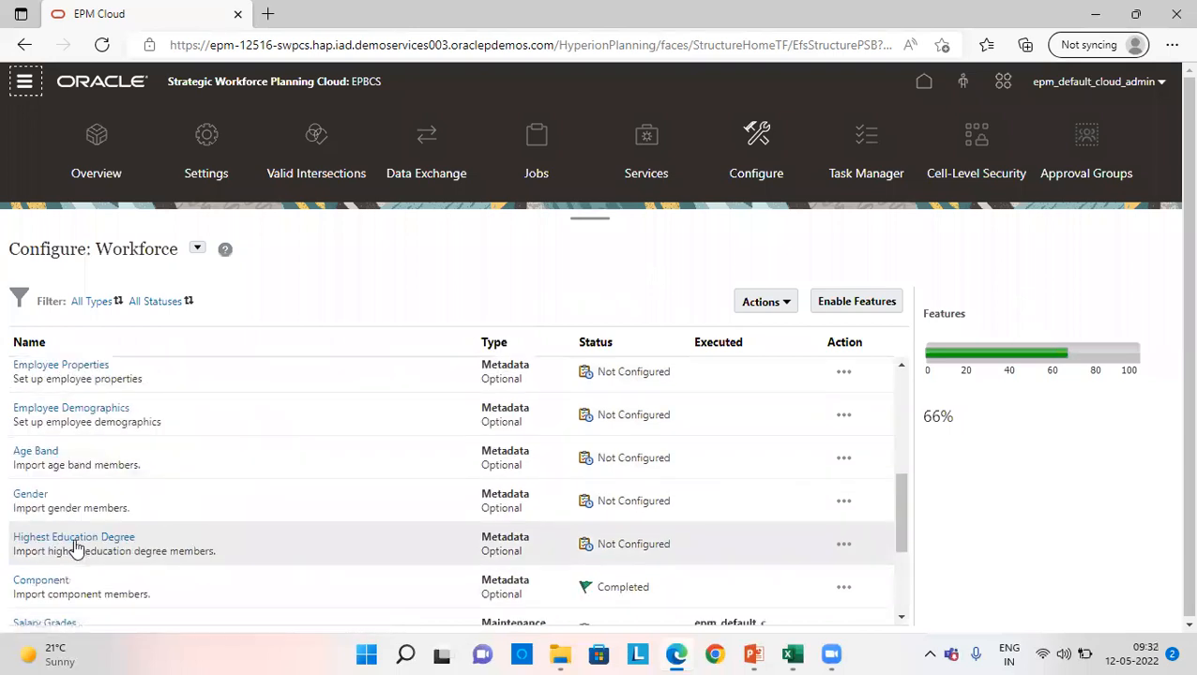
scroll(80, 548, "down", 3)
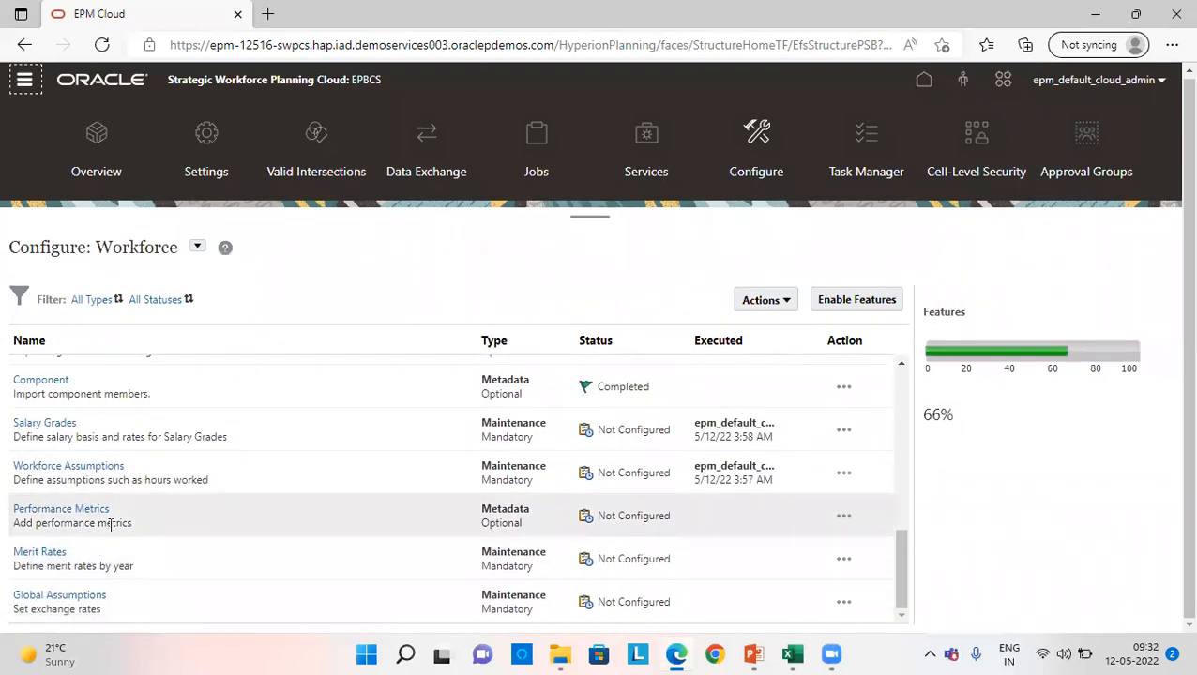
left_click(39, 552)
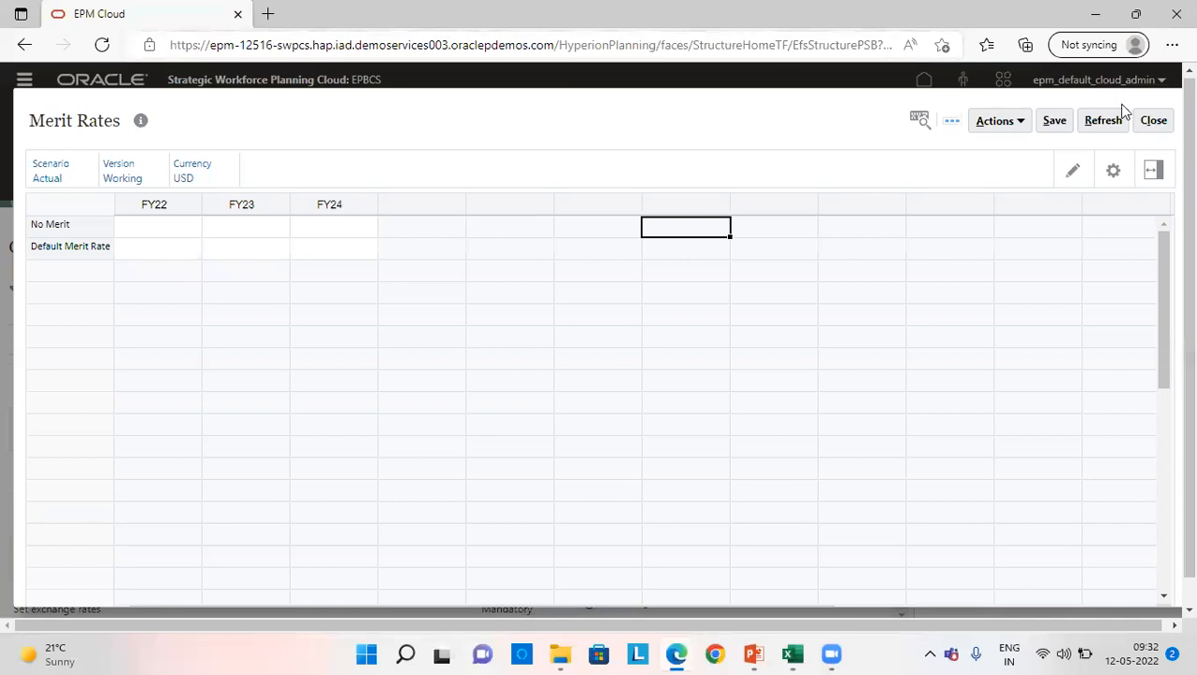
left_click(1152, 120)
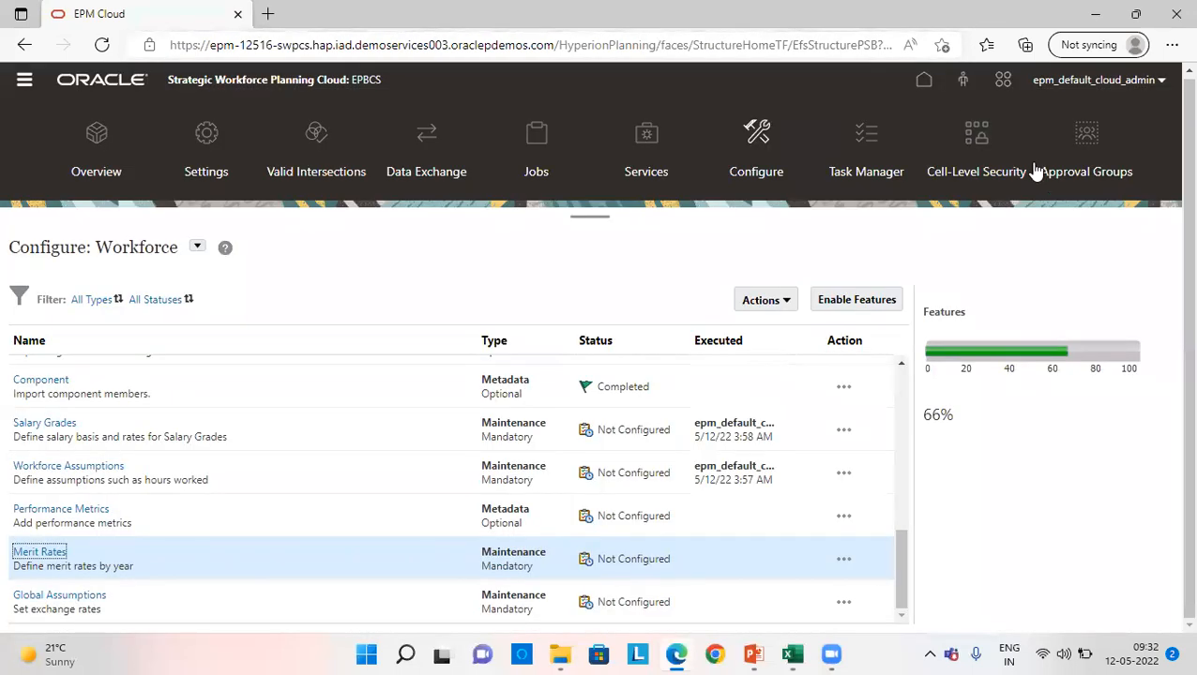
- Go to the application overview and open the Refresh Database window
left_click(923, 84)
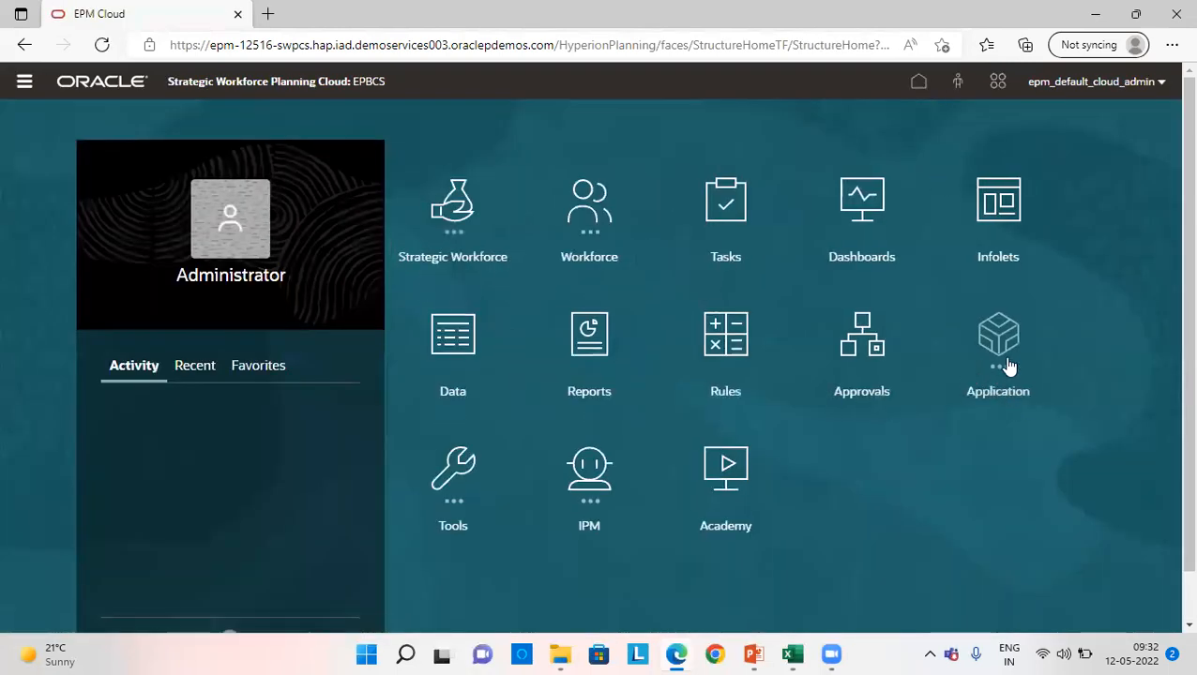
left_click(1003, 368)
left_click(454, 480)
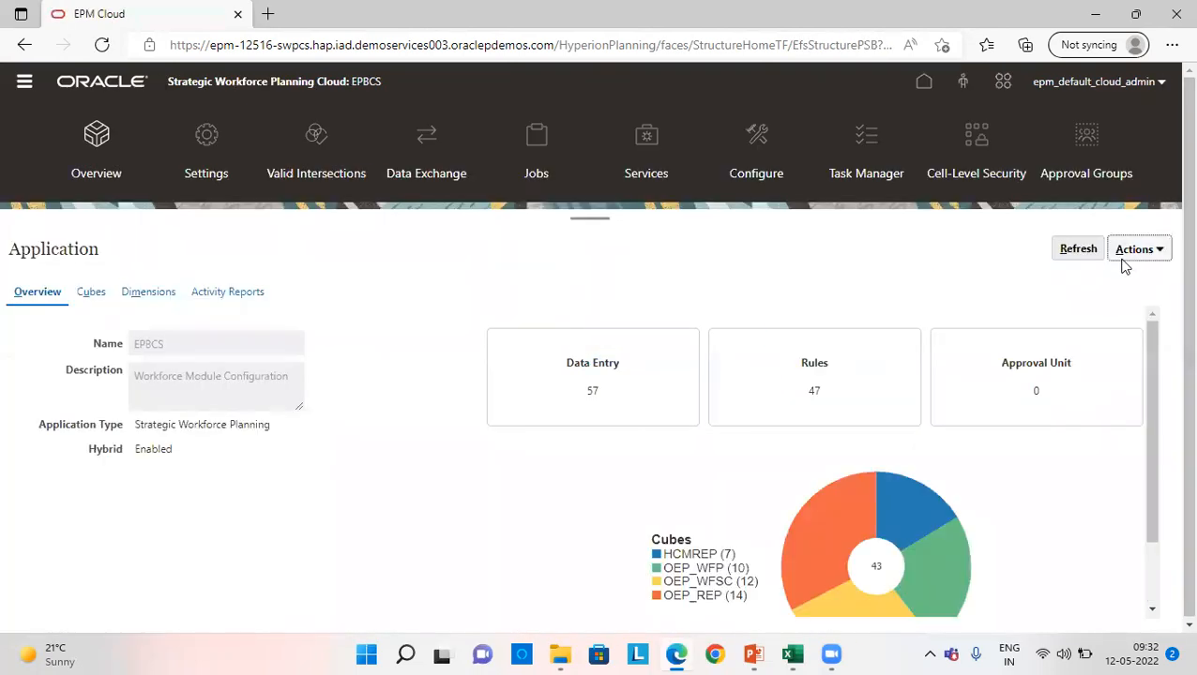
left_click(1124, 266)
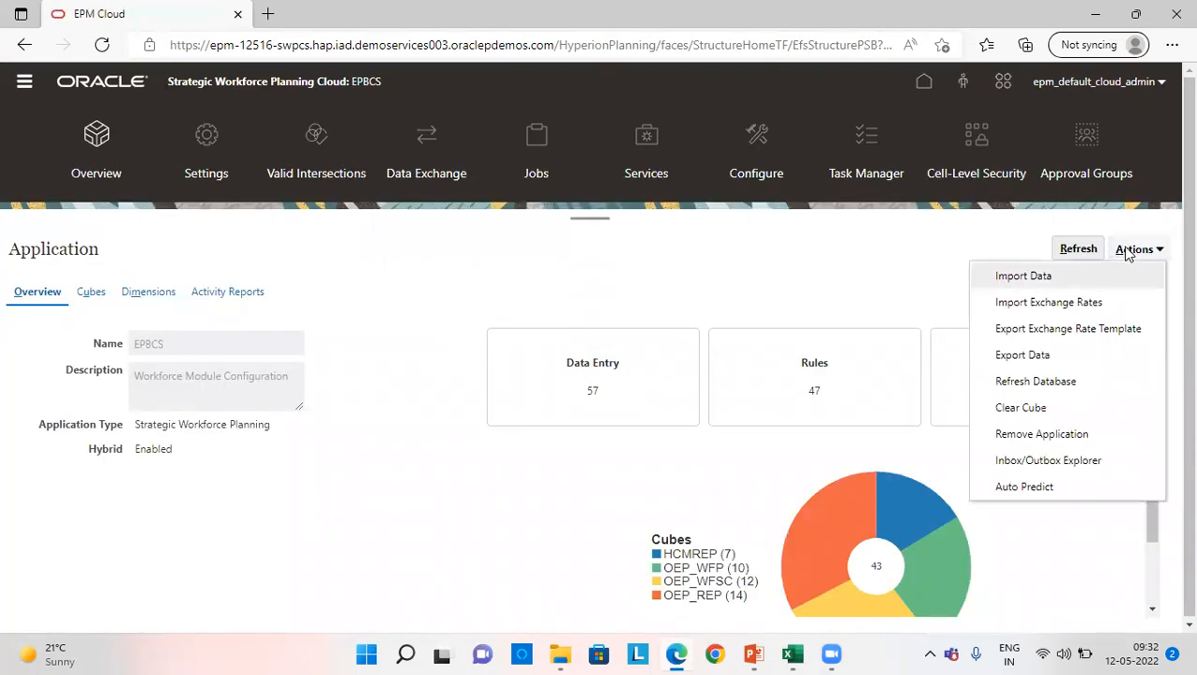
left_click(1060, 383)
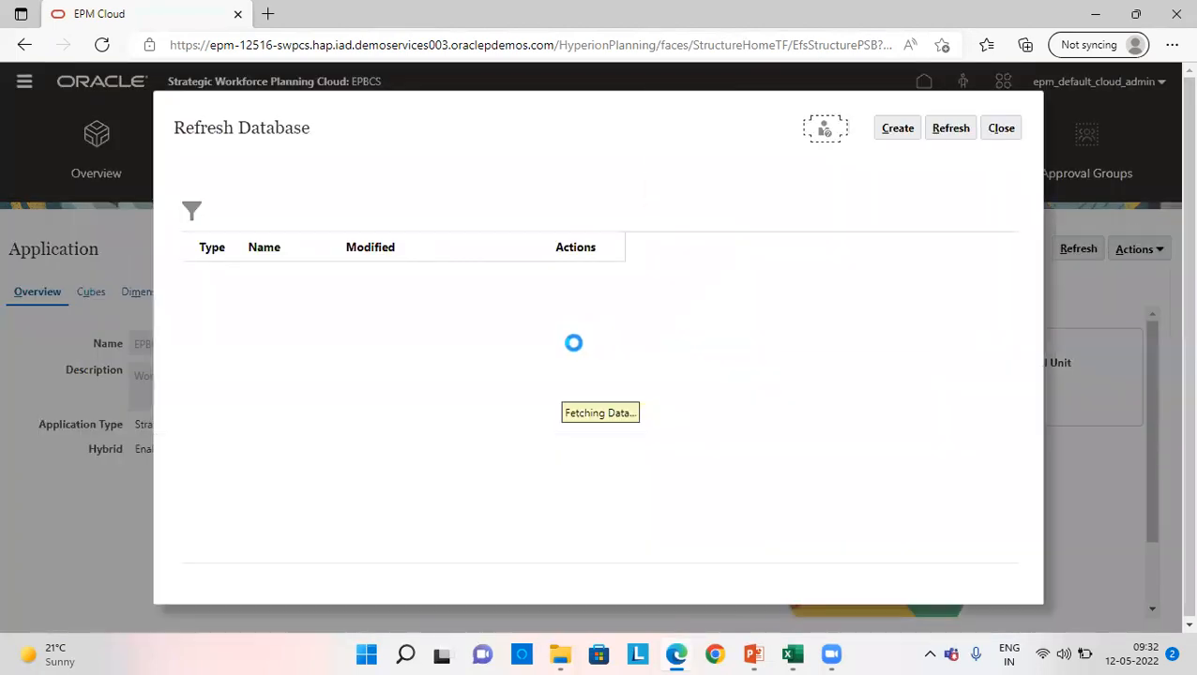
- Create a new database refresh with the default options and start it
left_click(949, 128)
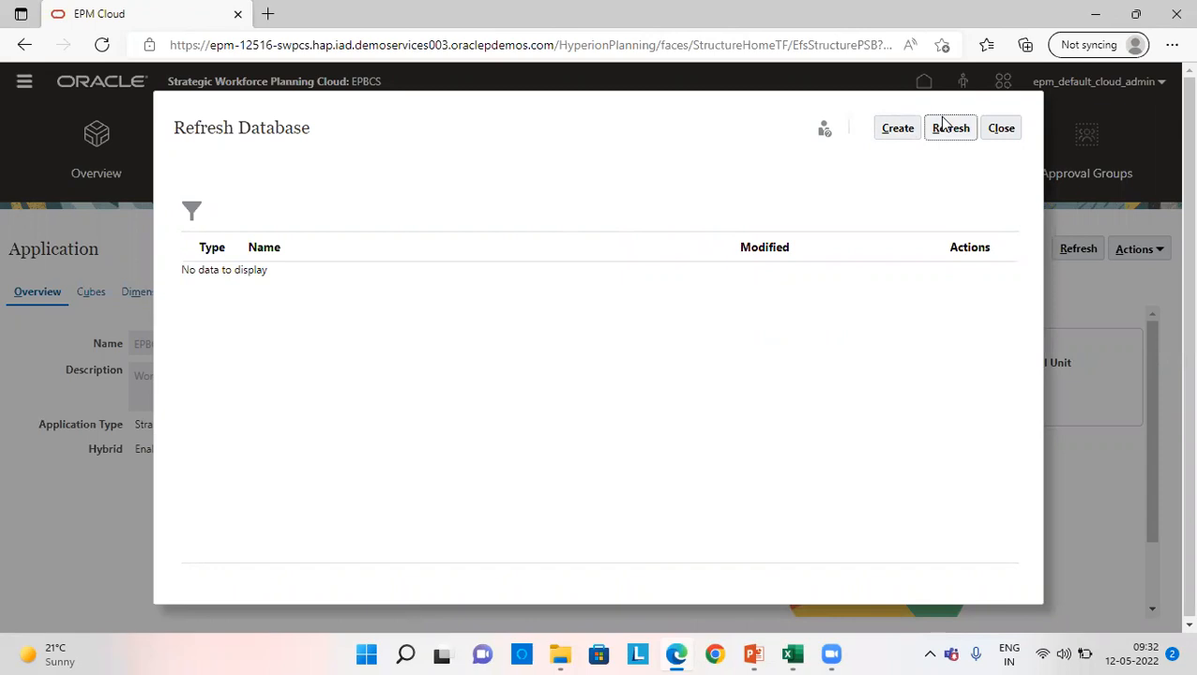
left_click(904, 130)
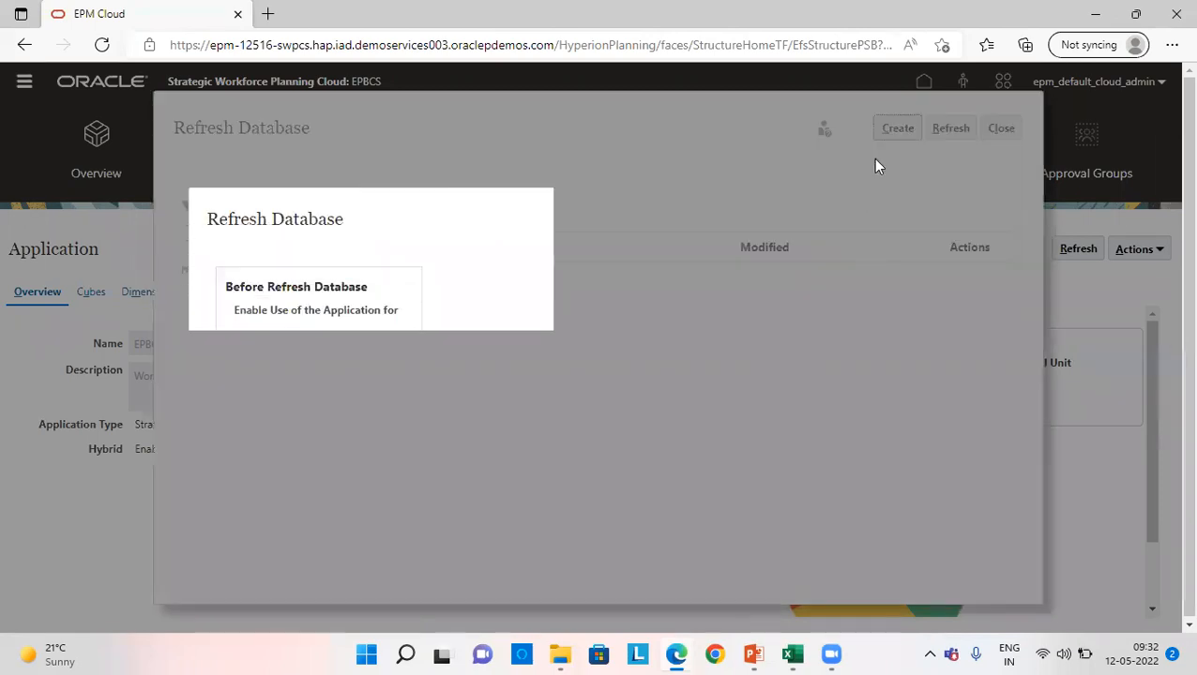
left_click(892, 222)
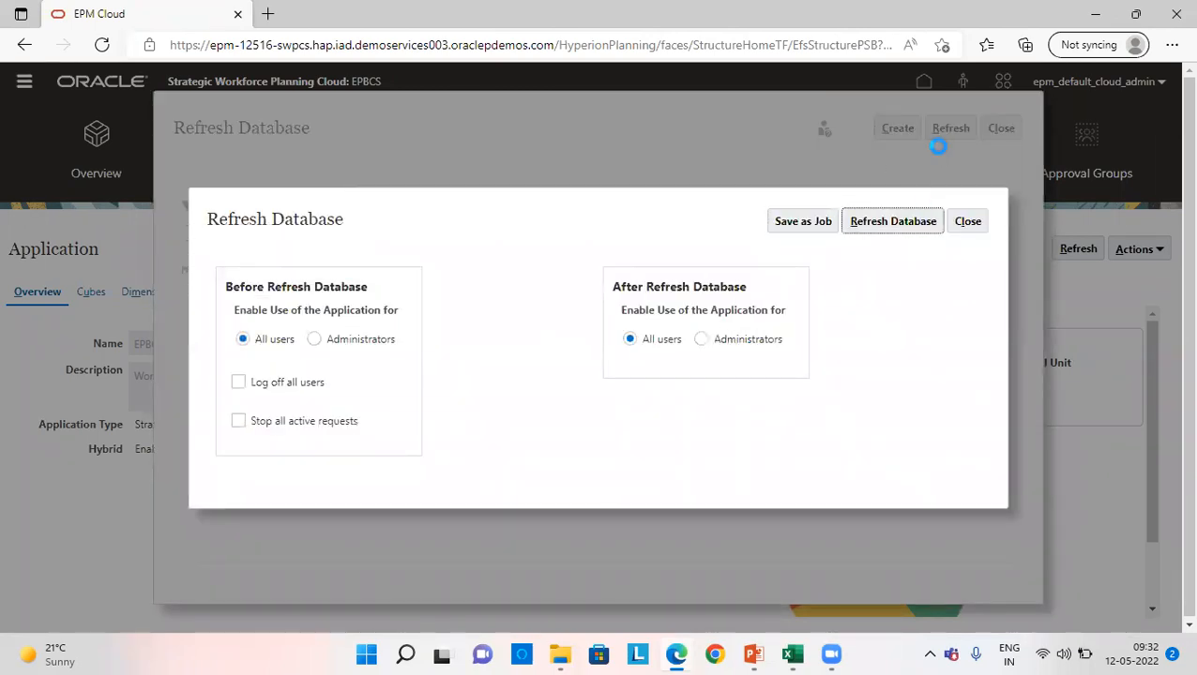
left_click(664, 401)
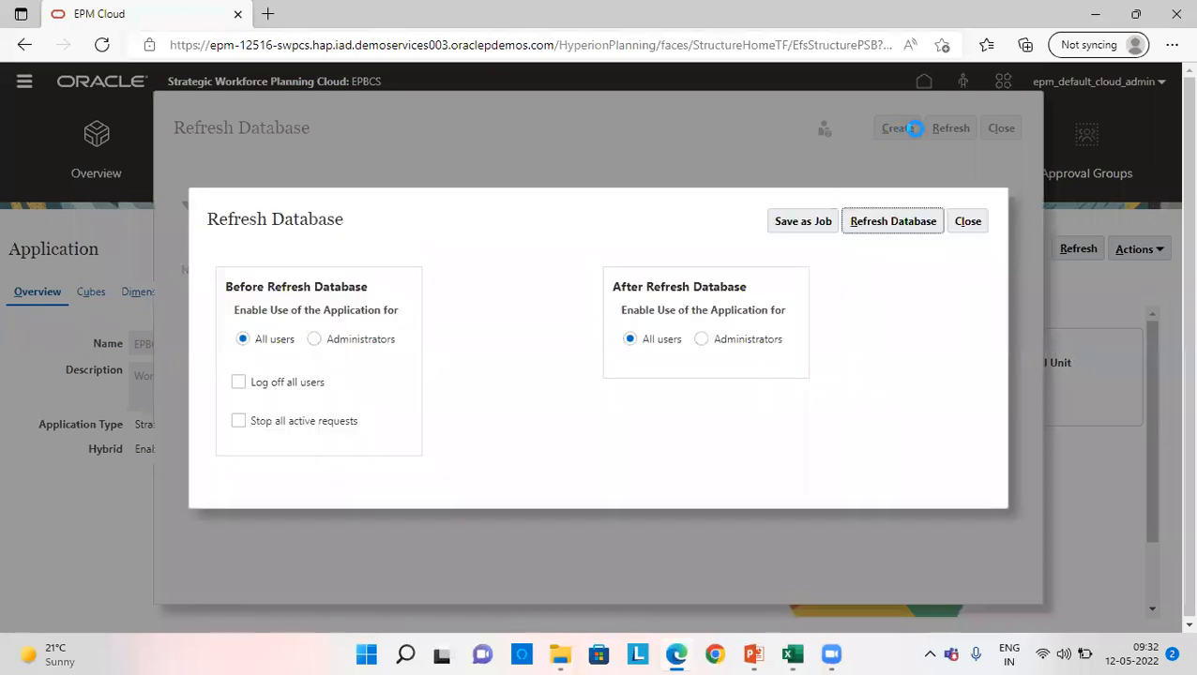
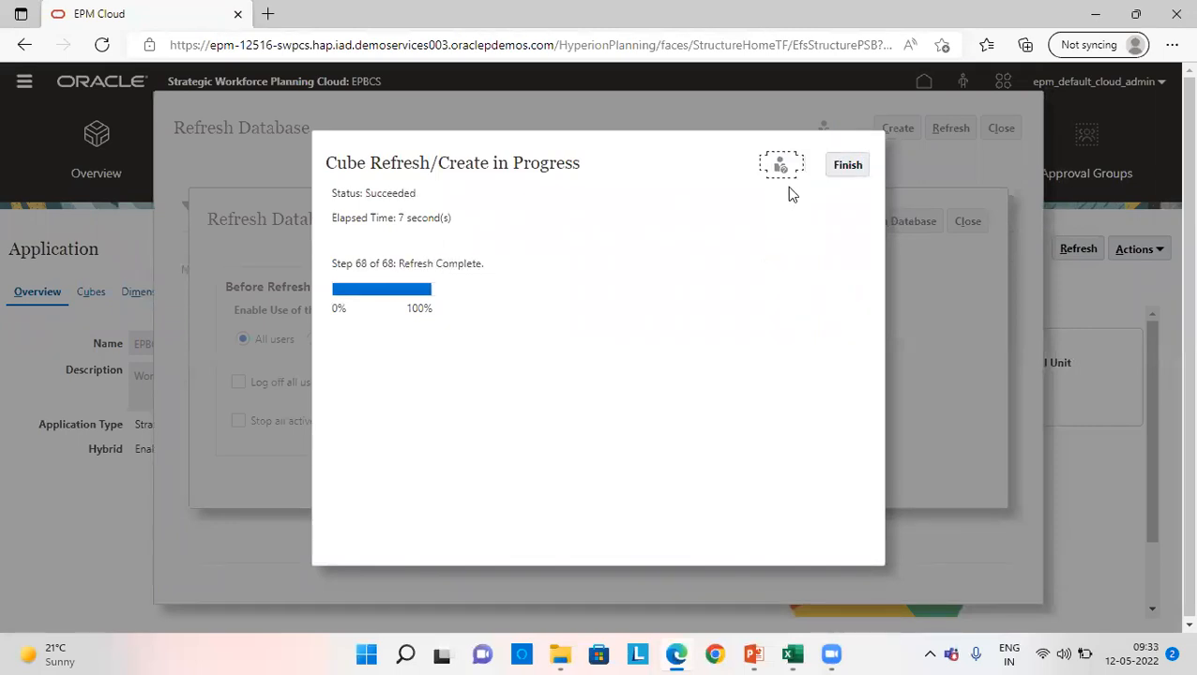
- Finish the completed cube refresh and close the Refresh Database windows
left_click(842, 165)
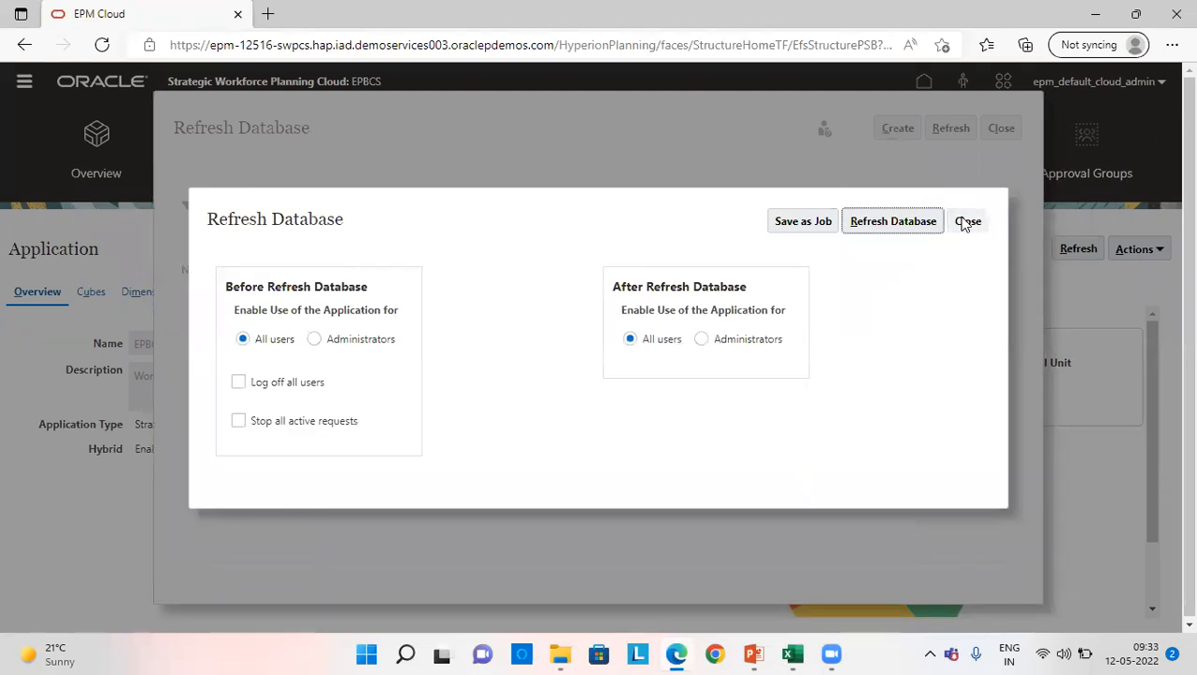
left_click(967, 222)
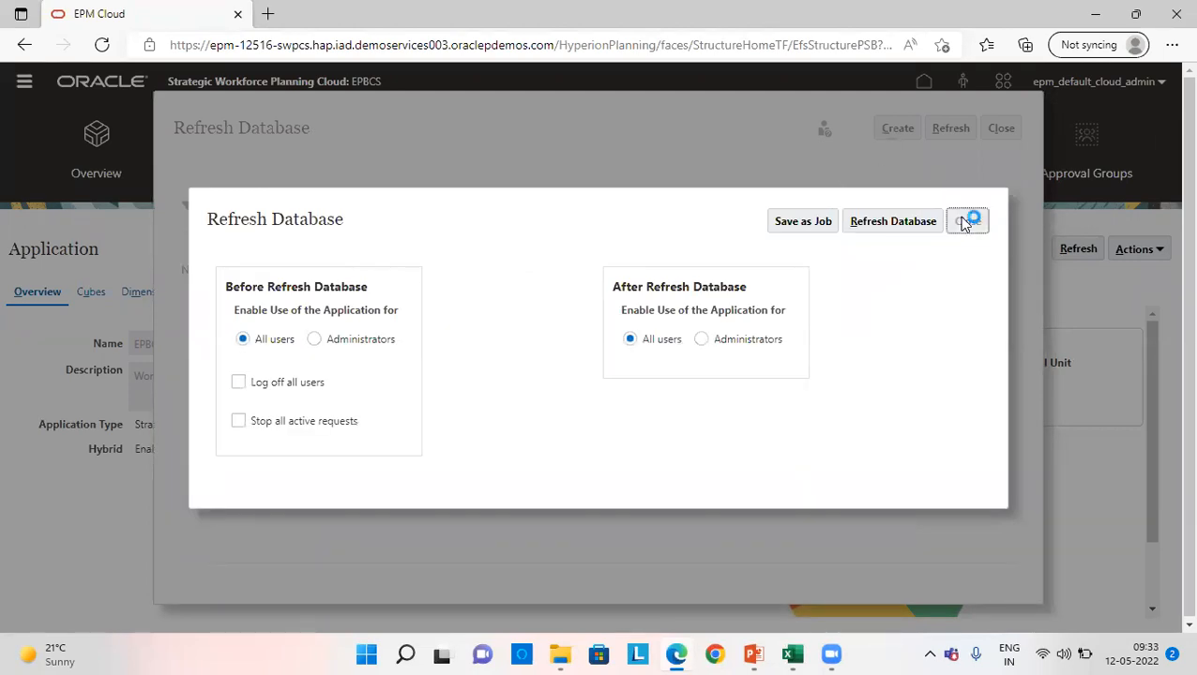
left_click(995, 131)
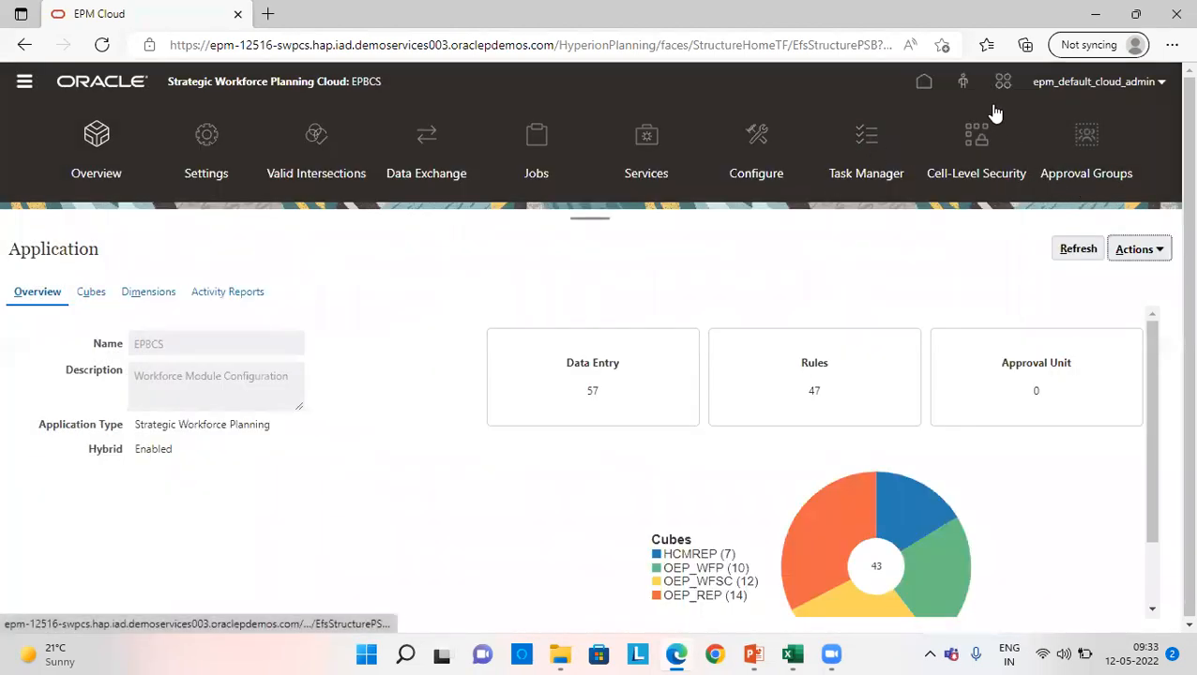
- Return to the home page and open Compensation Planning under Workforce
left_click(923, 84)
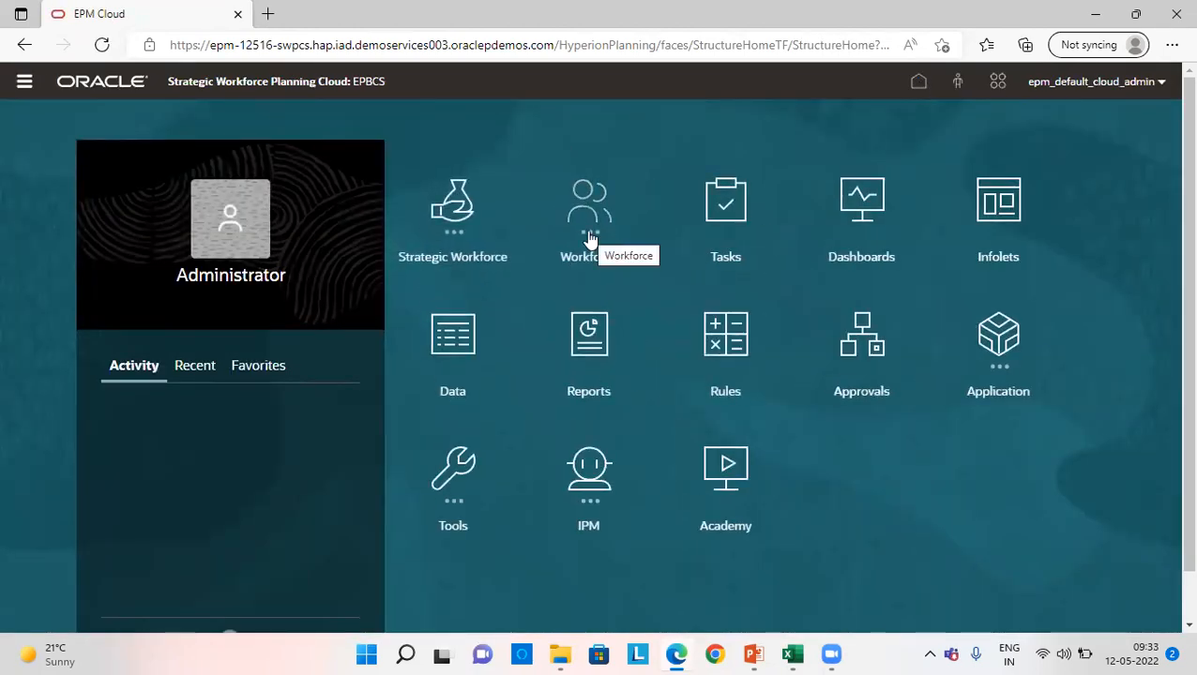
left_click(588, 234)
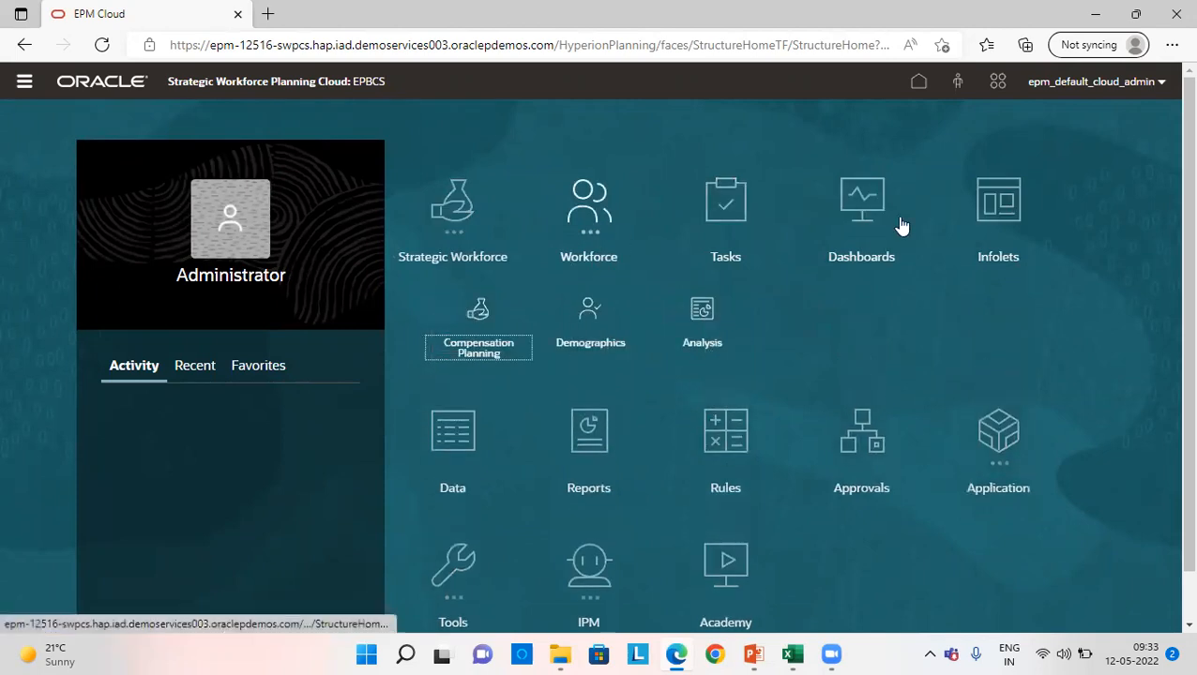
left_click(483, 350)
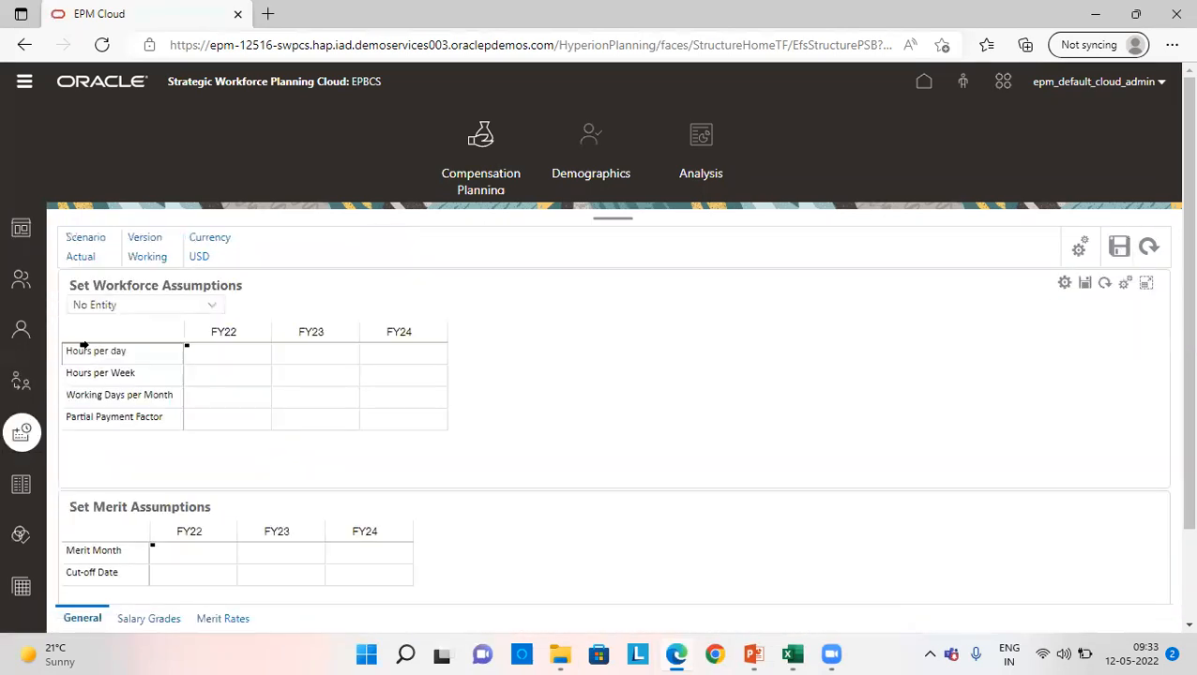
- Load the Set Workforce Assumptions form for the Finance US entity
left_click(142, 310)
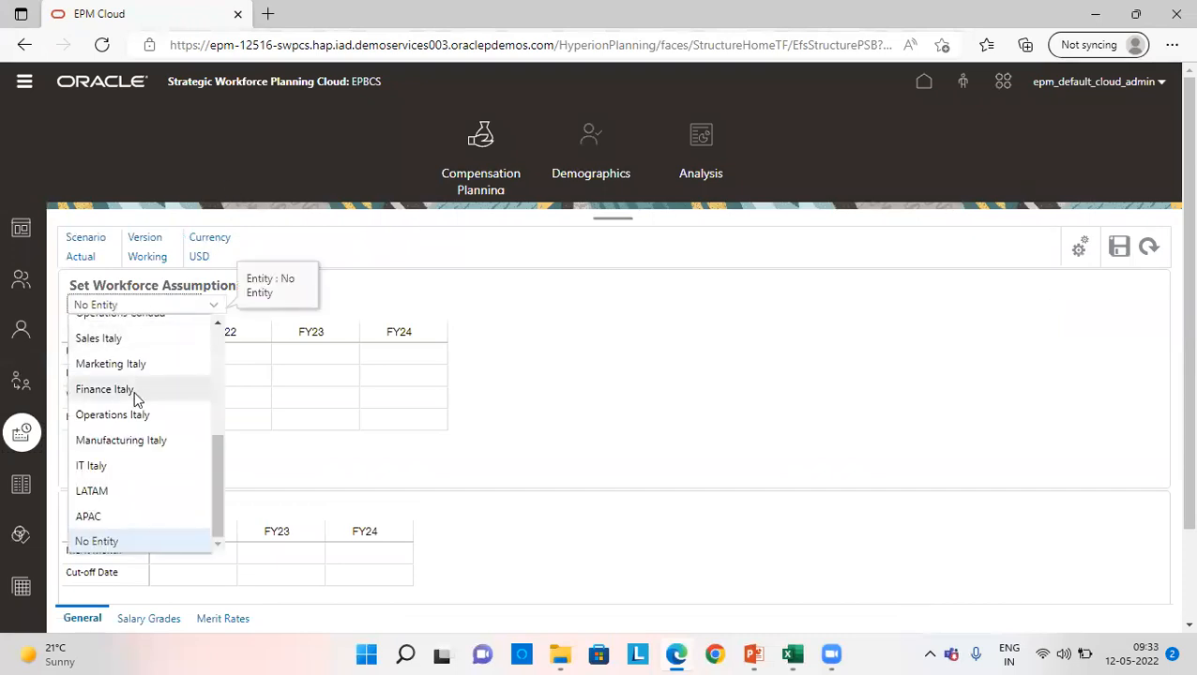
scroll(141, 450, "up", 5)
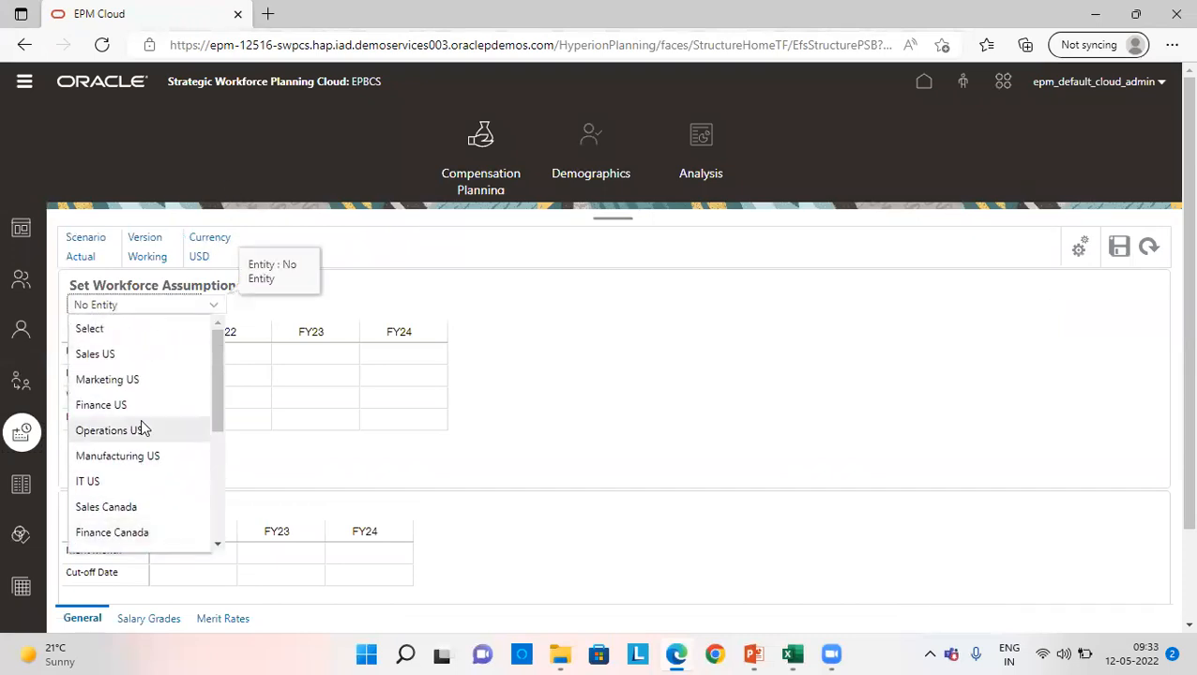
left_click(141, 403)
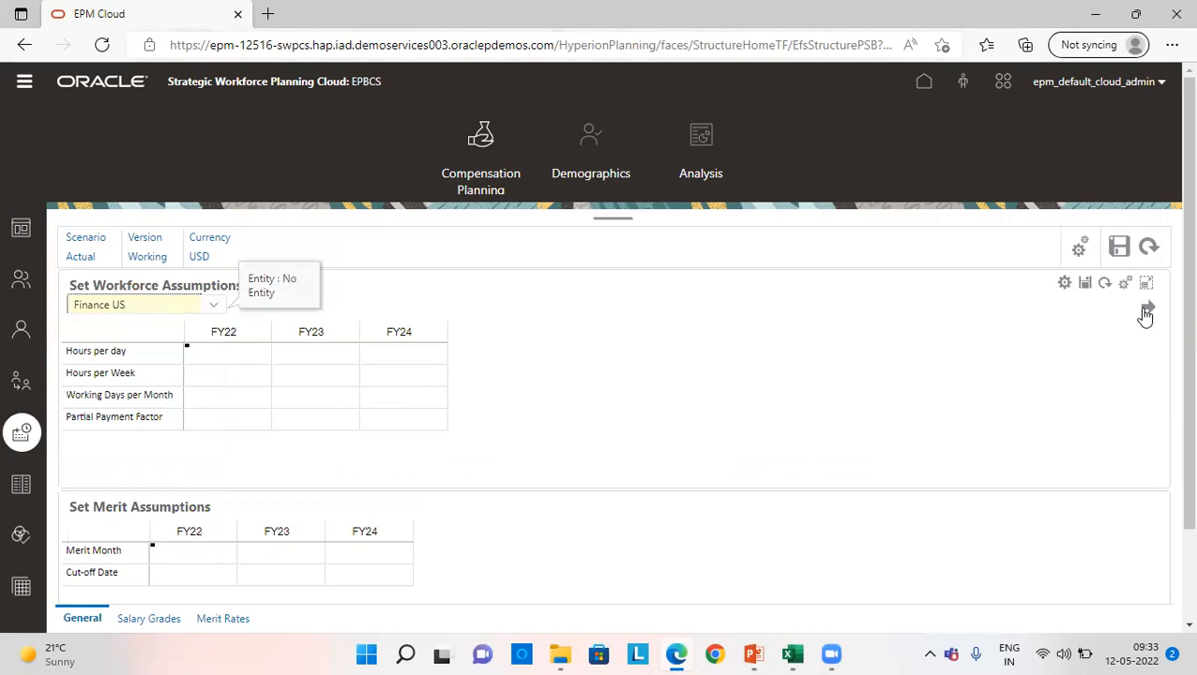
left_click(1146, 309)
- Set Hours per day to 8 for FY22, FY23 and FY24 in the workforce assumptions
left_click(225, 357)
type("89")
key("Tab")
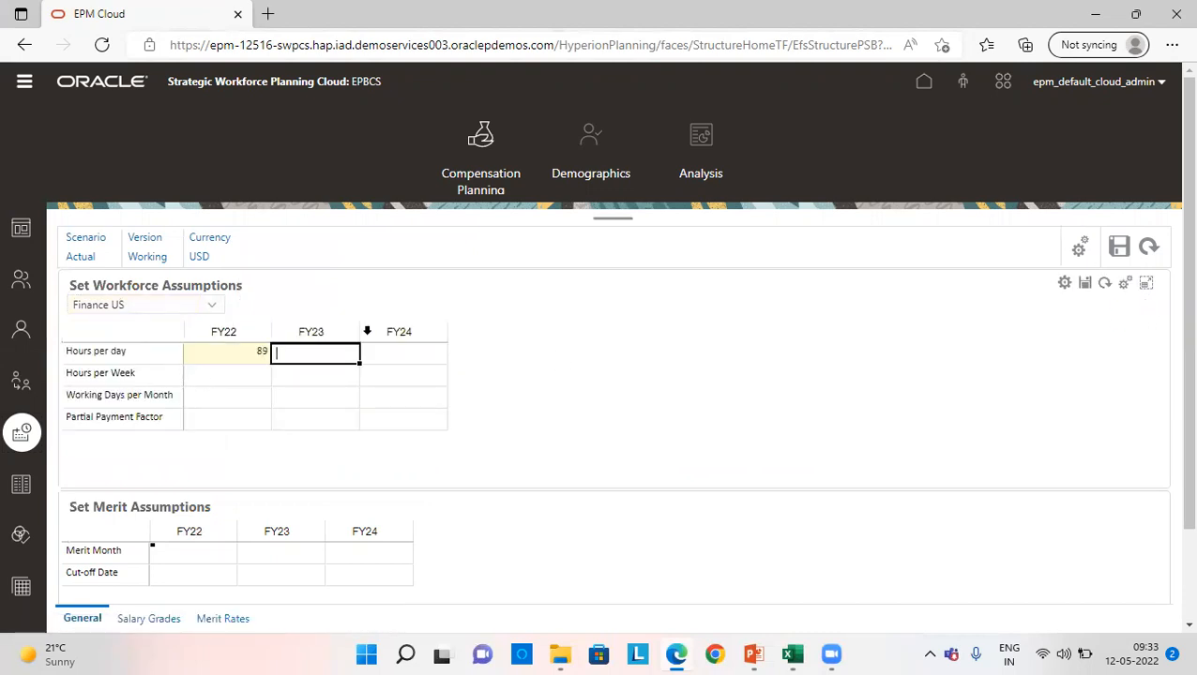
key("Left")
type("8")
key("Tab")
type("8")
key("Tab")
key("Return")
- Set Hours per Week to 40 for FY22, FY23 and FY24
key("Left")
key("Left")
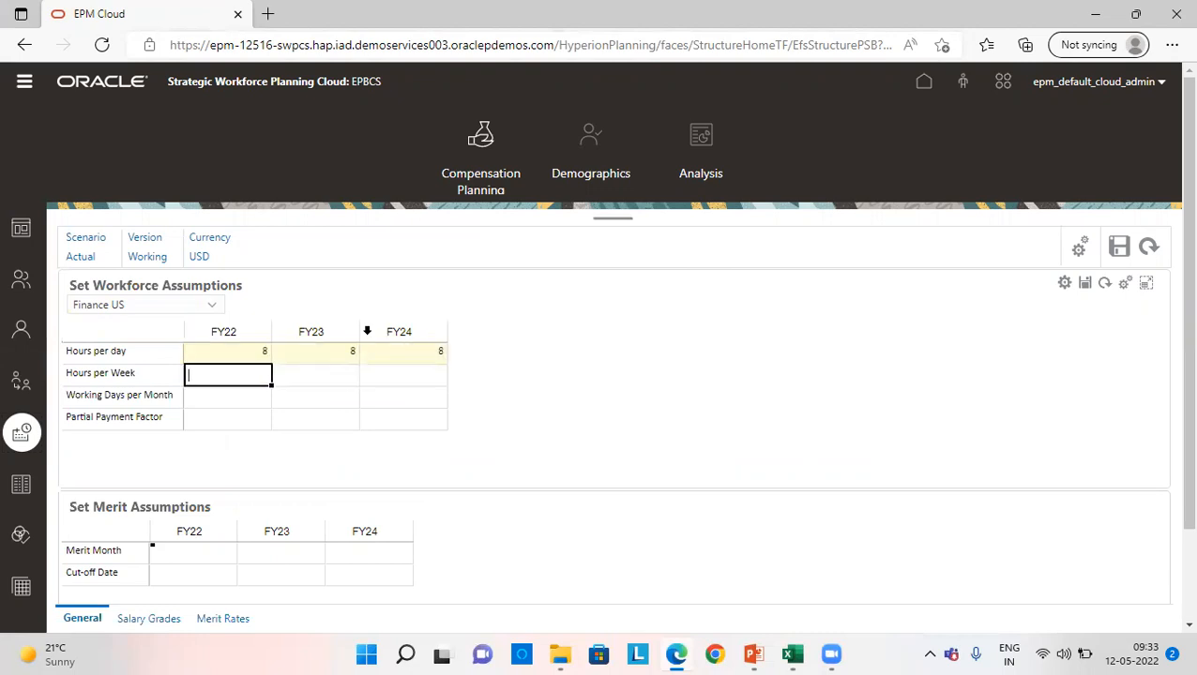
type("40")
key("Tab")
type("40")
key("Tab")
type("40")
key("Return")
- Set Working Days per Month to 22 for FY22, FY23 and FY24
key("Left")
key("Left")
type("22")
key("Tab")
type("22")
key("Tab")
type("22")
key("Return")
- Set the Partial Payment Factor to 100% for FY22, FY23 and FY24, and save the workforce assumptions
key("Left")
key("Left")
type("1")
key("Tab")
type("1")
key("Tab")
type("1")
key("Return")
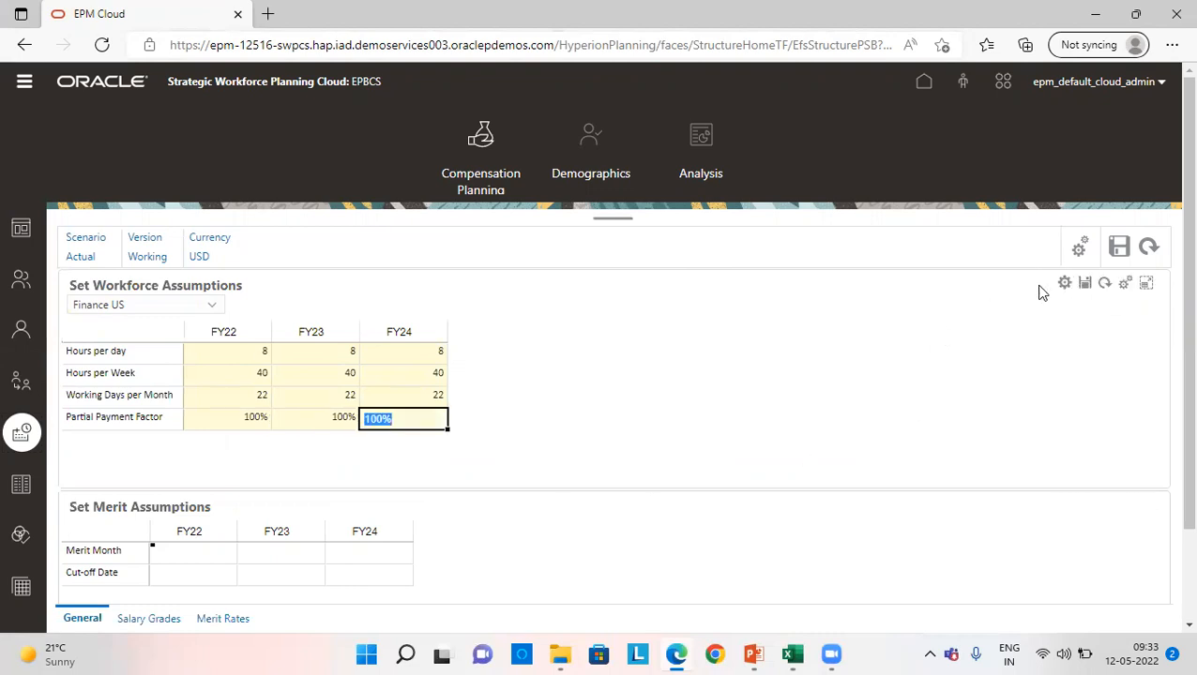
left_click(1084, 285)
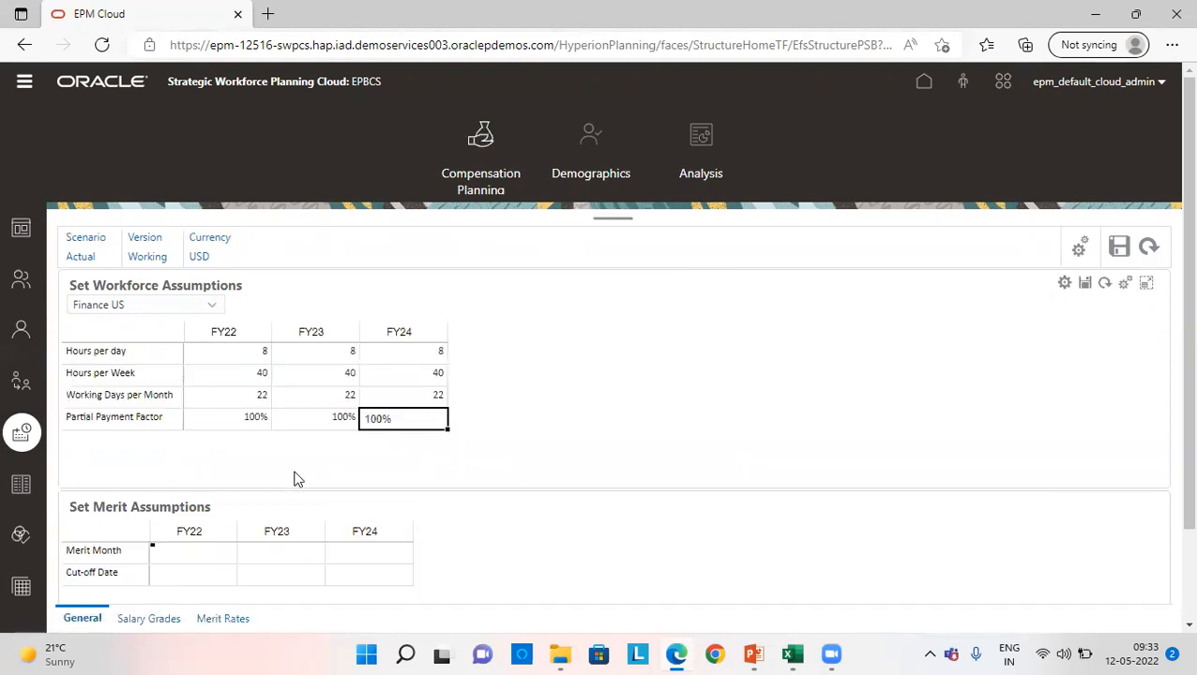
- Open the Salary Grades form and choose Finance US, under Total Entity, NA and US, as its entity
scroll(293, 479, "down", 1)
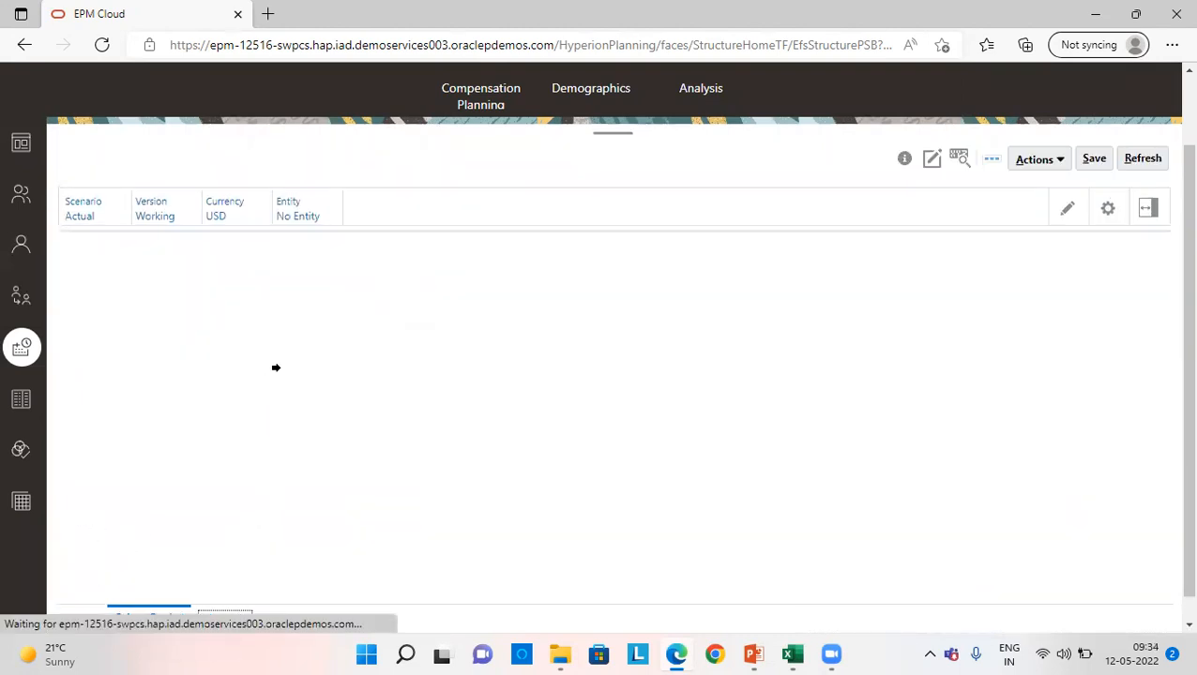
left_click(298, 216)
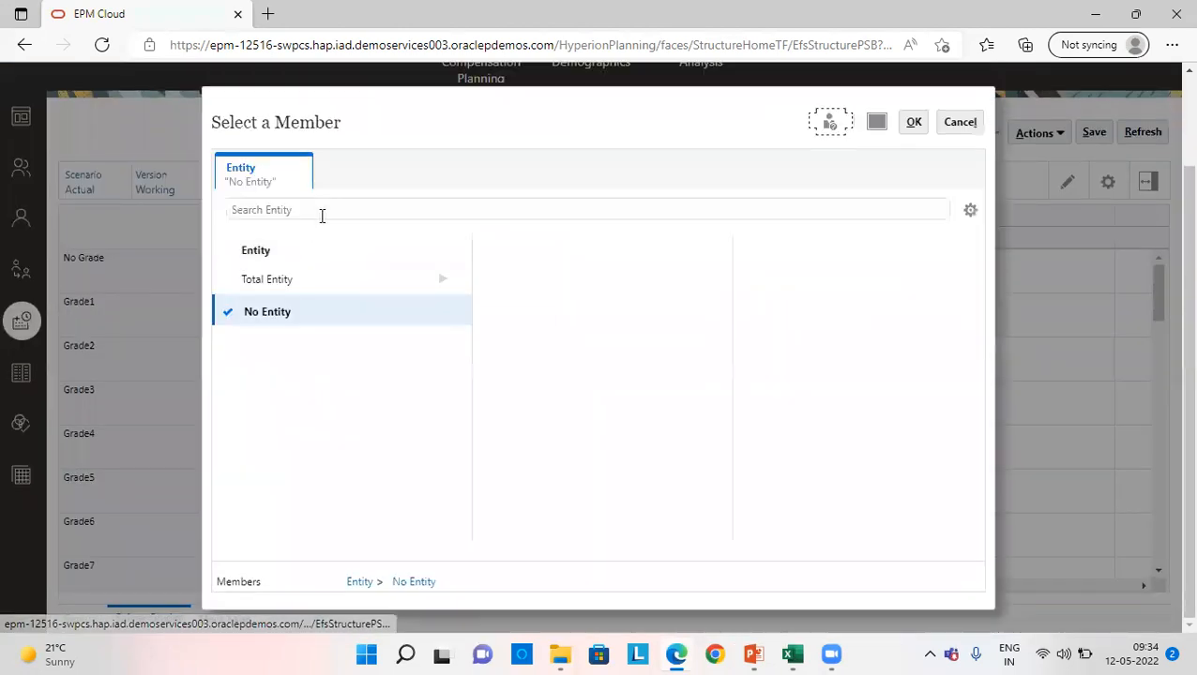
left_click(447, 283)
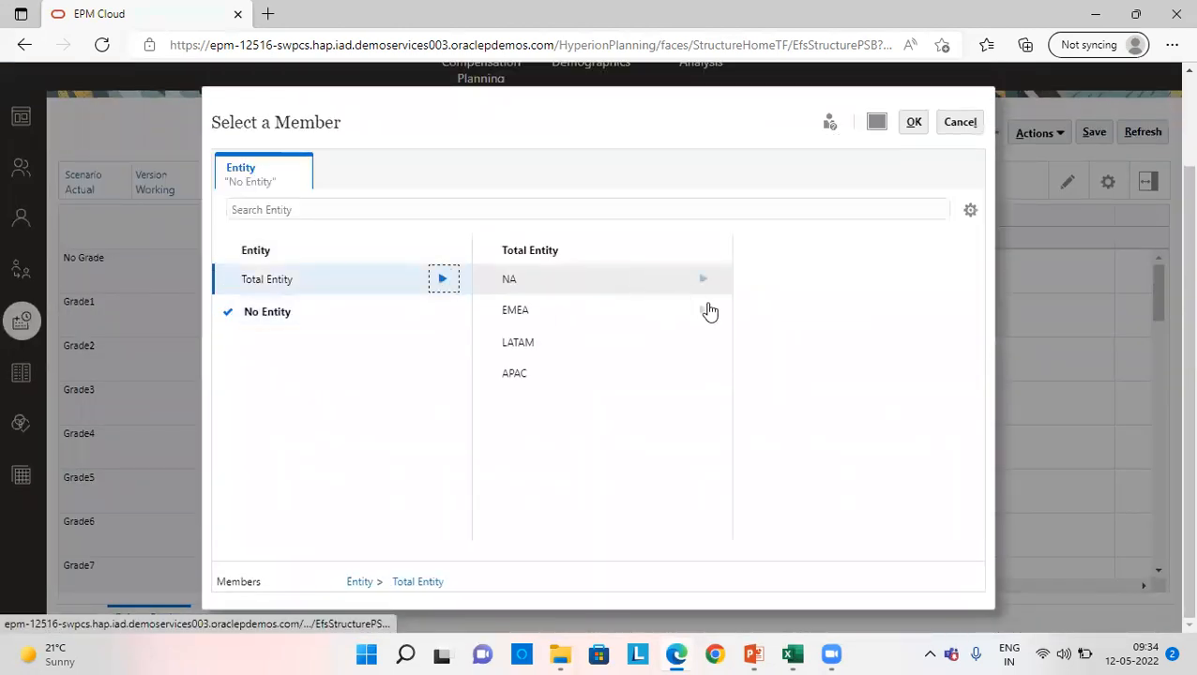
left_click(703, 282)
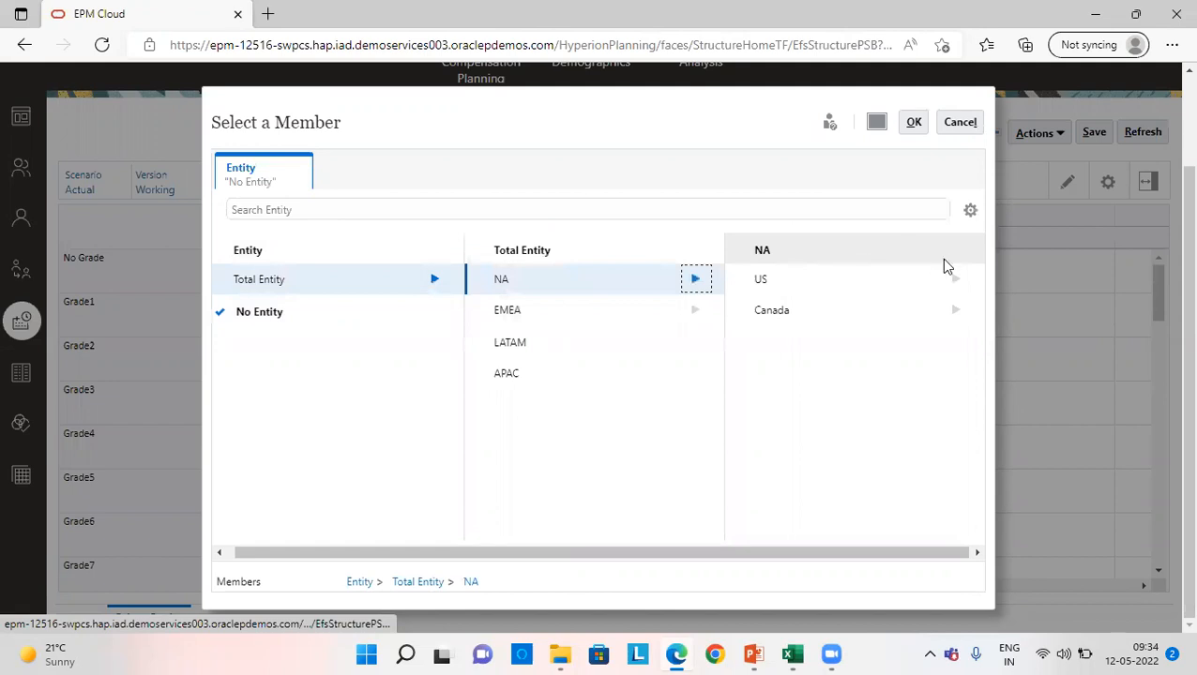
left_click(954, 278)
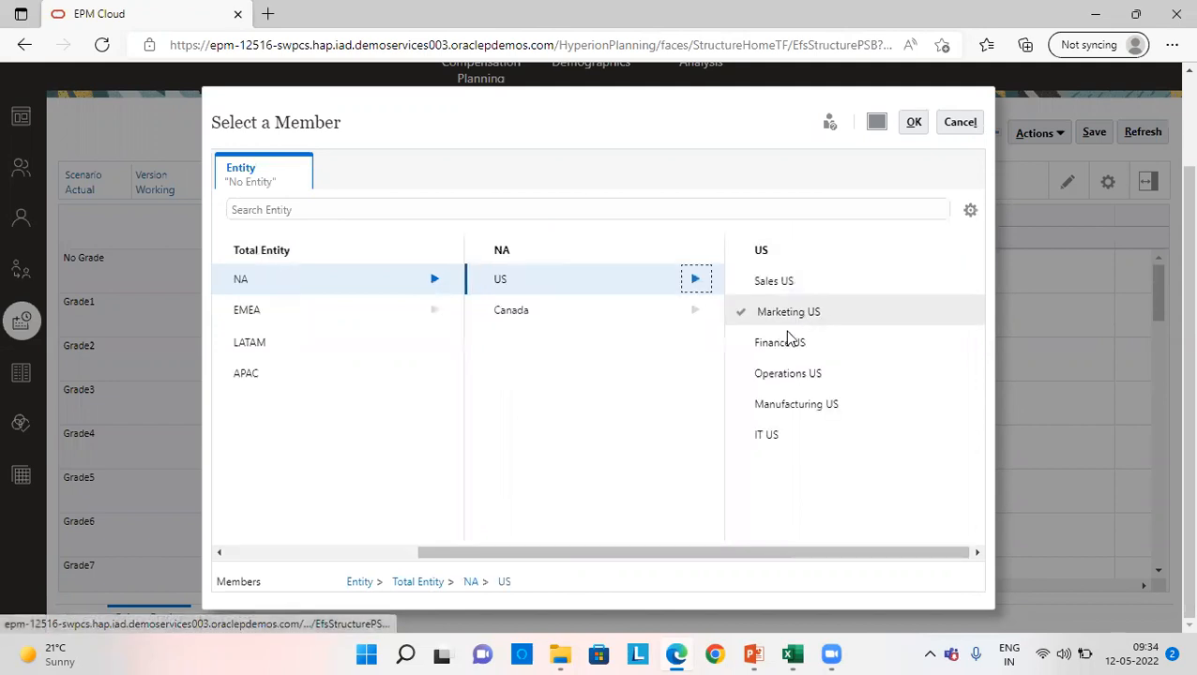
left_click(778, 343)
left_click(913, 122)
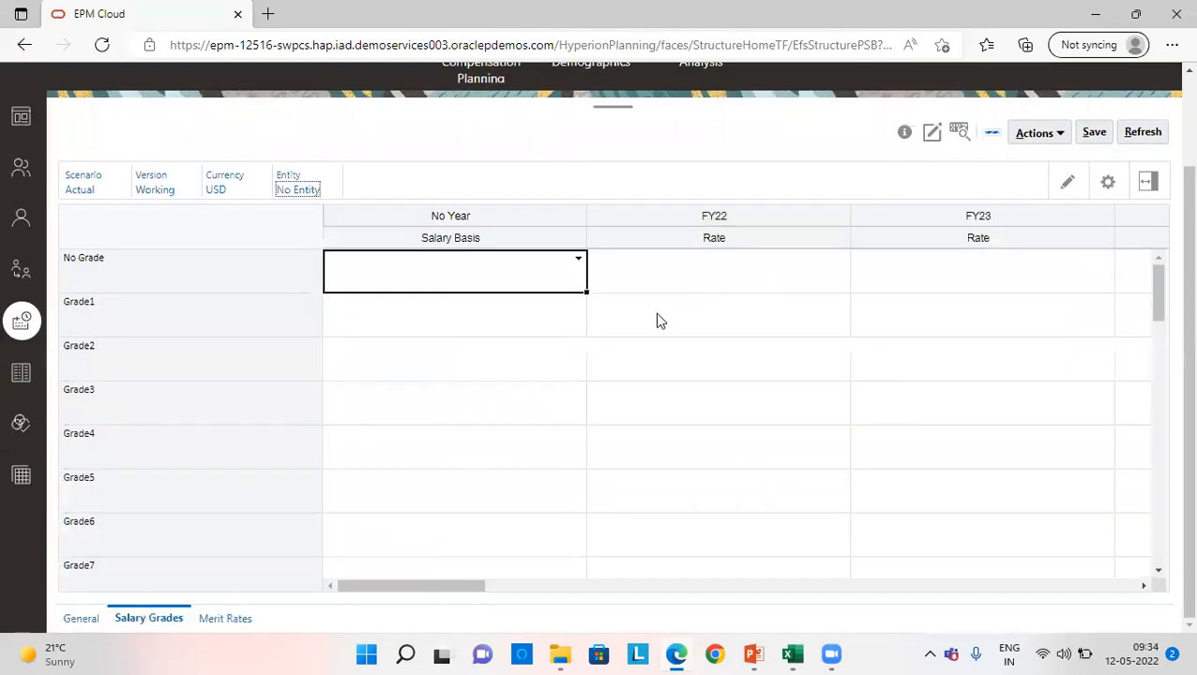
- Try to set the No Grade salary basis to Hourly before the entity change is applied
left_click(578, 258)
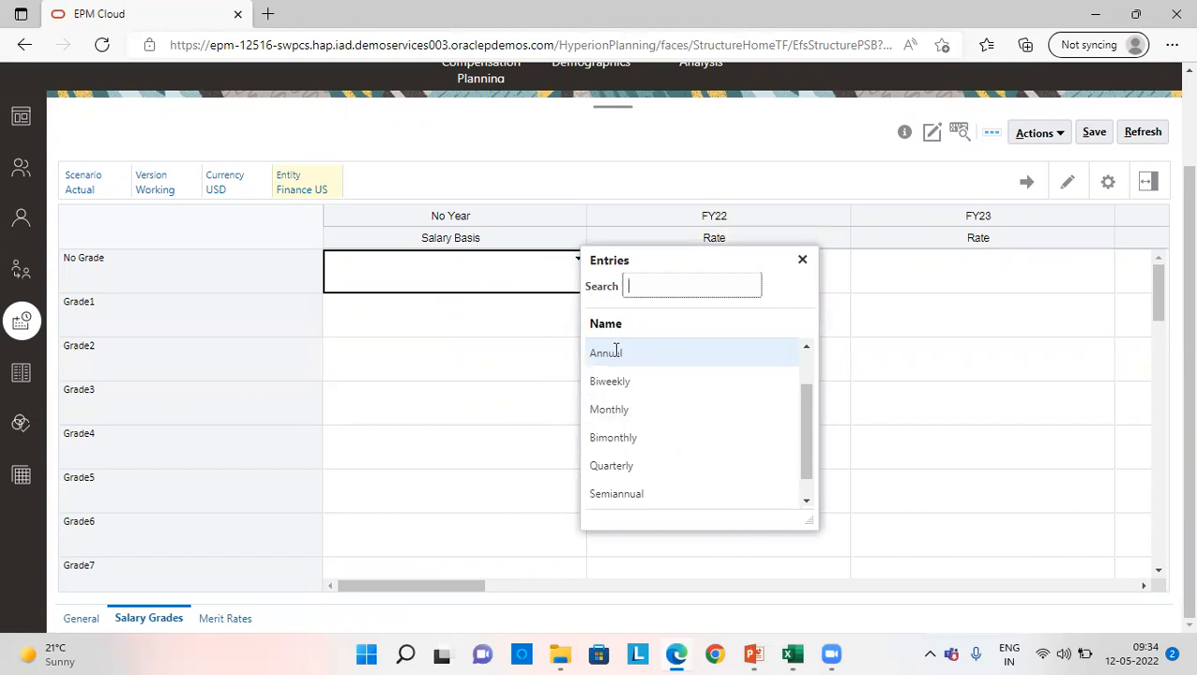
scroll(620, 353, "up", 3)
left_click(668, 468)
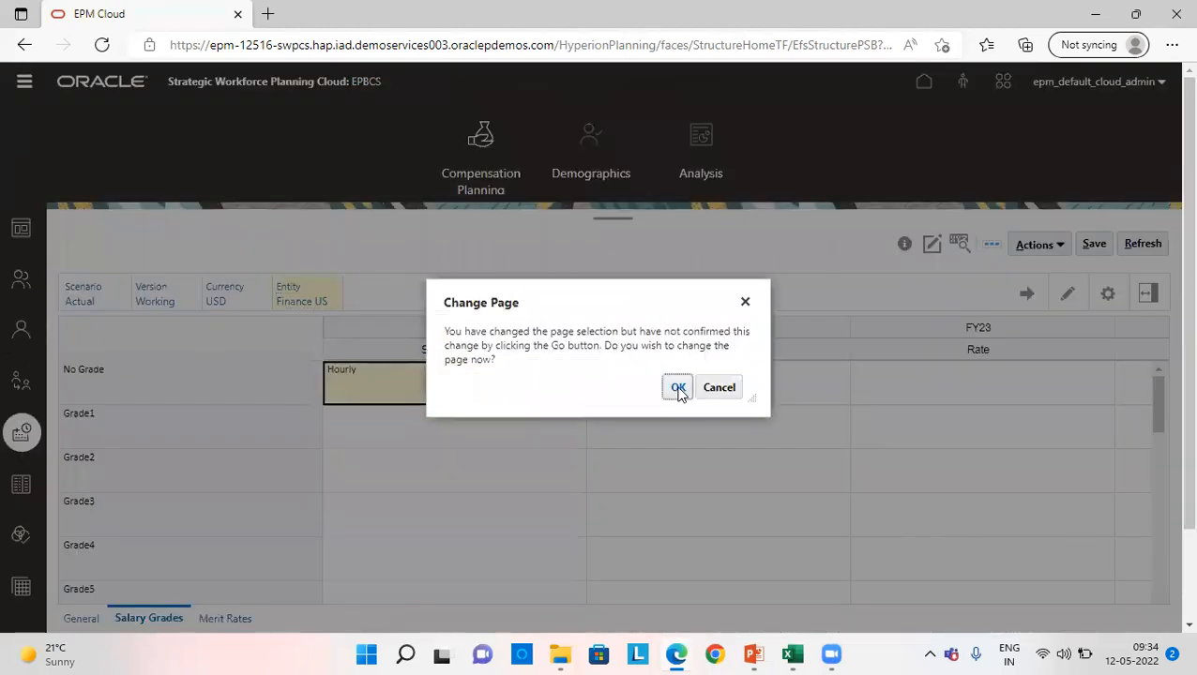
- Confirm the page change to Finance US, review the salary grade rates and save the form
left_click(678, 388)
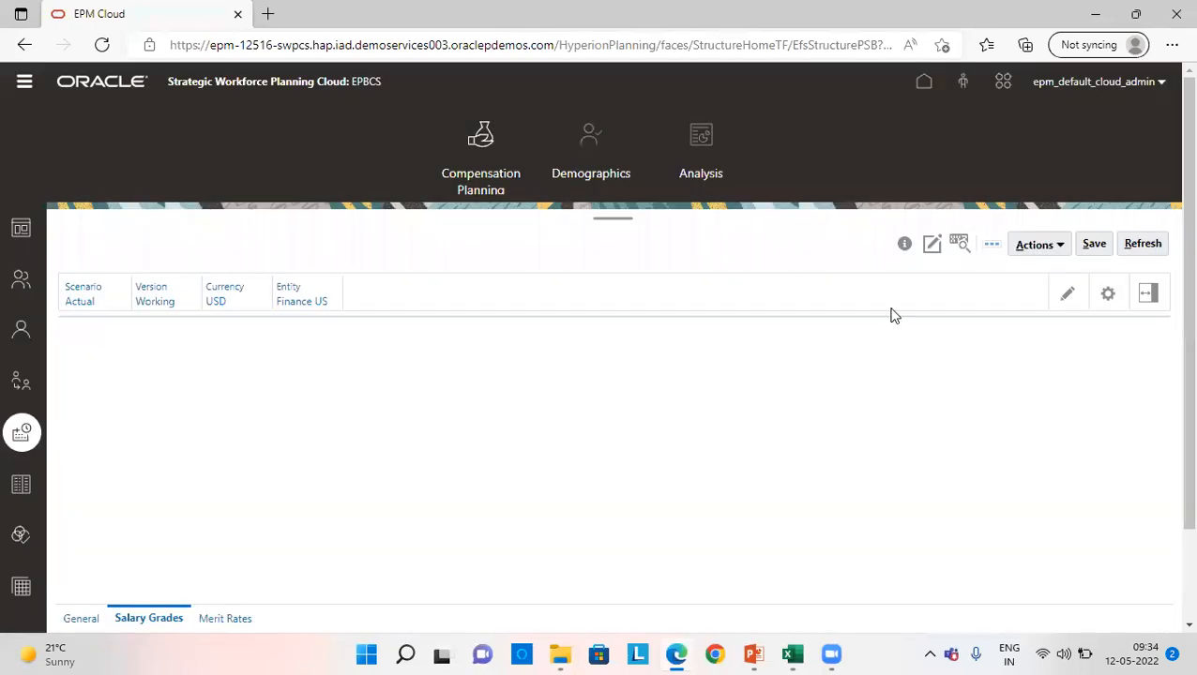
scroll(395, 438, "down", 1)
scroll(395, 438, "up", 1)
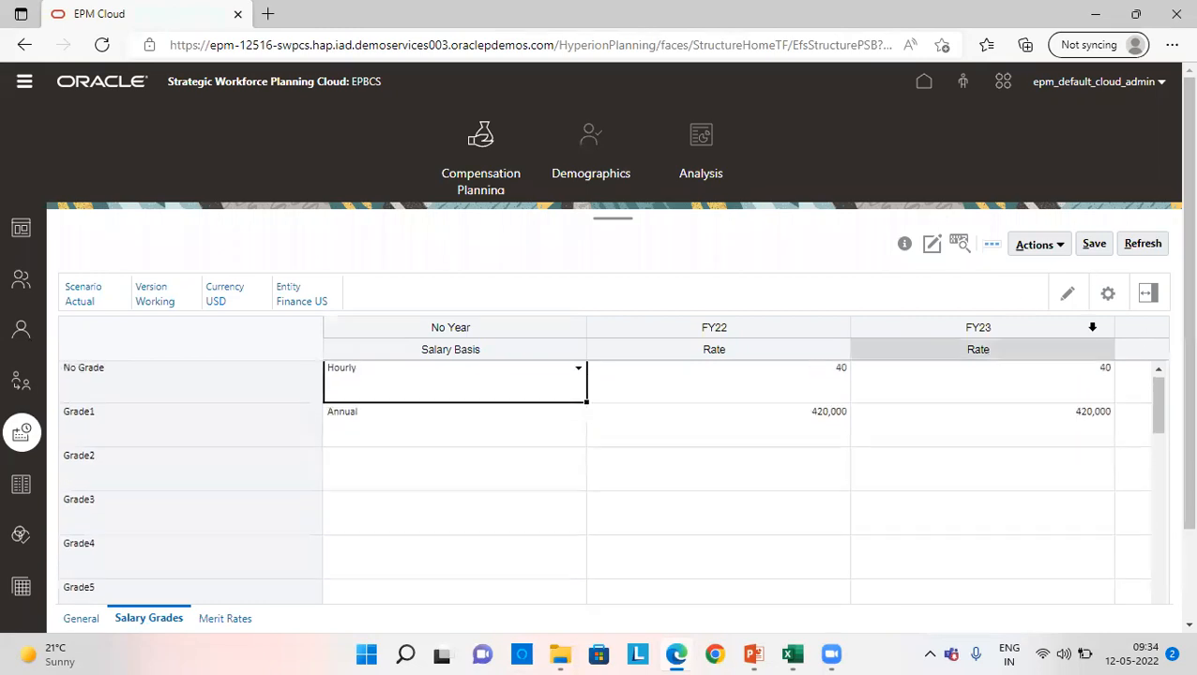
left_click(1094, 246)
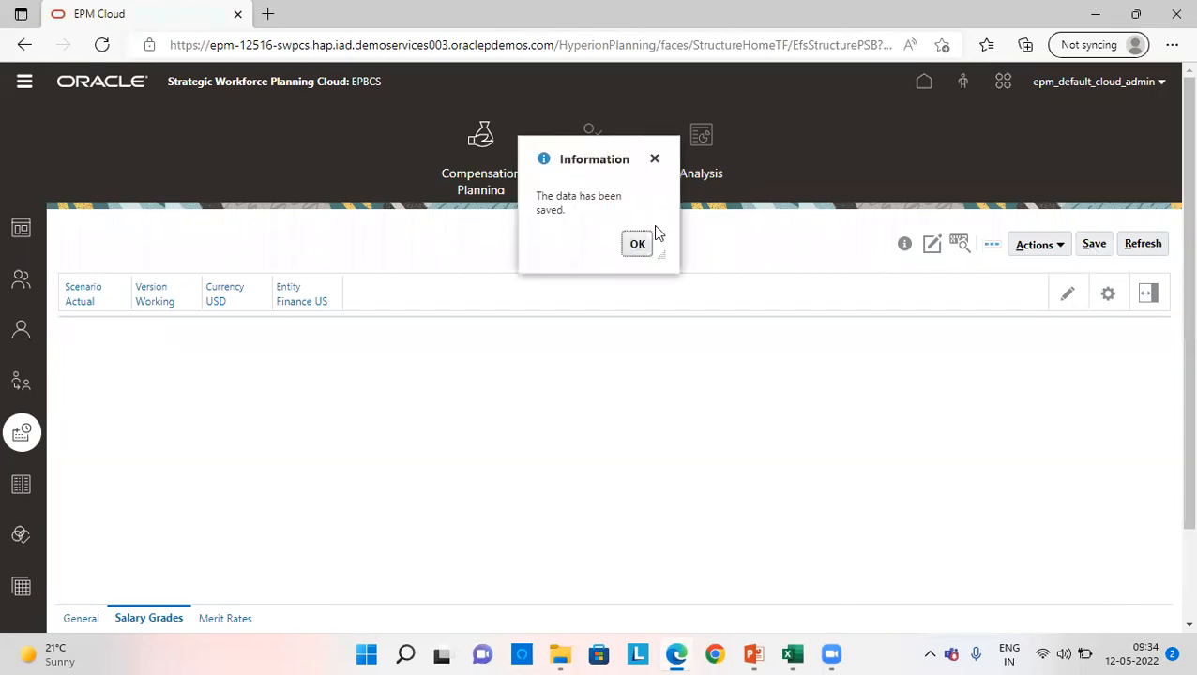
left_click(637, 243)
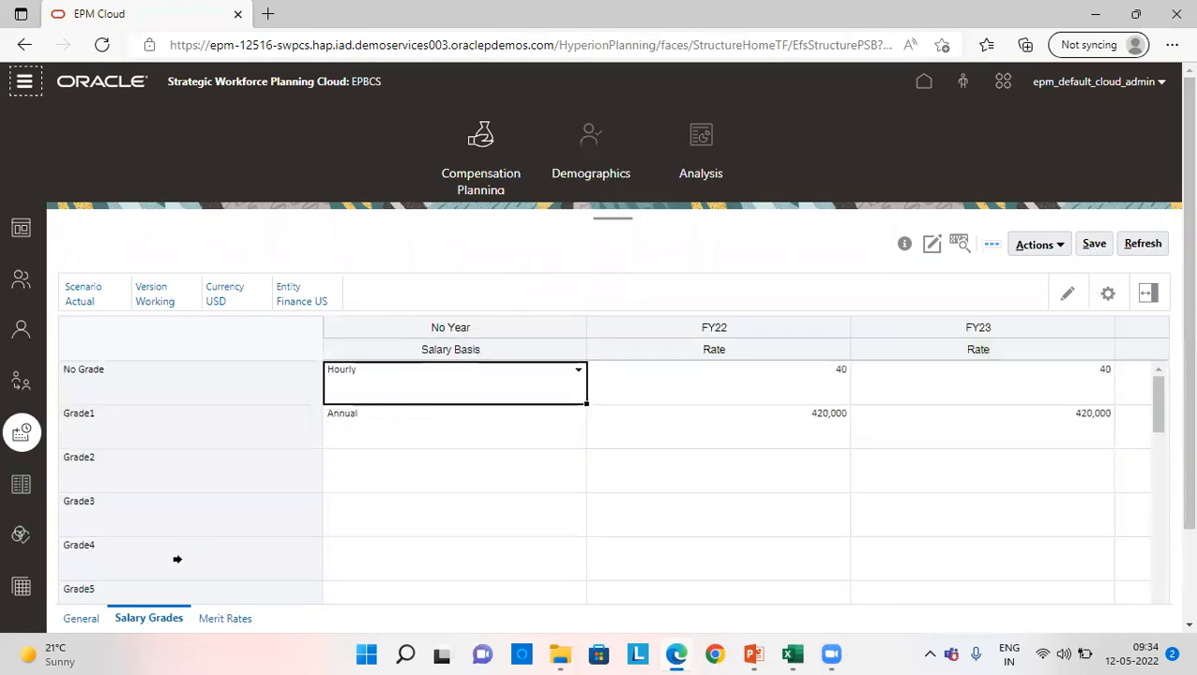
- Start adding a salary default for Finance US and select Accounting Director as the job
left_click(23, 490)
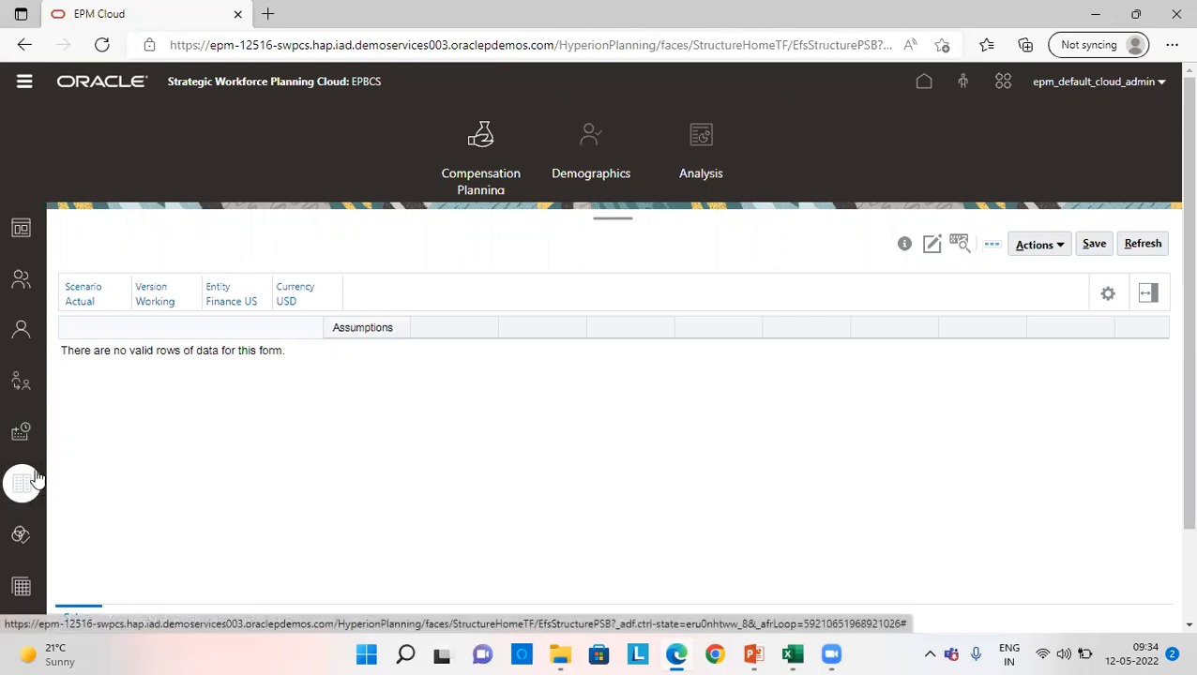
right_click(112, 411)
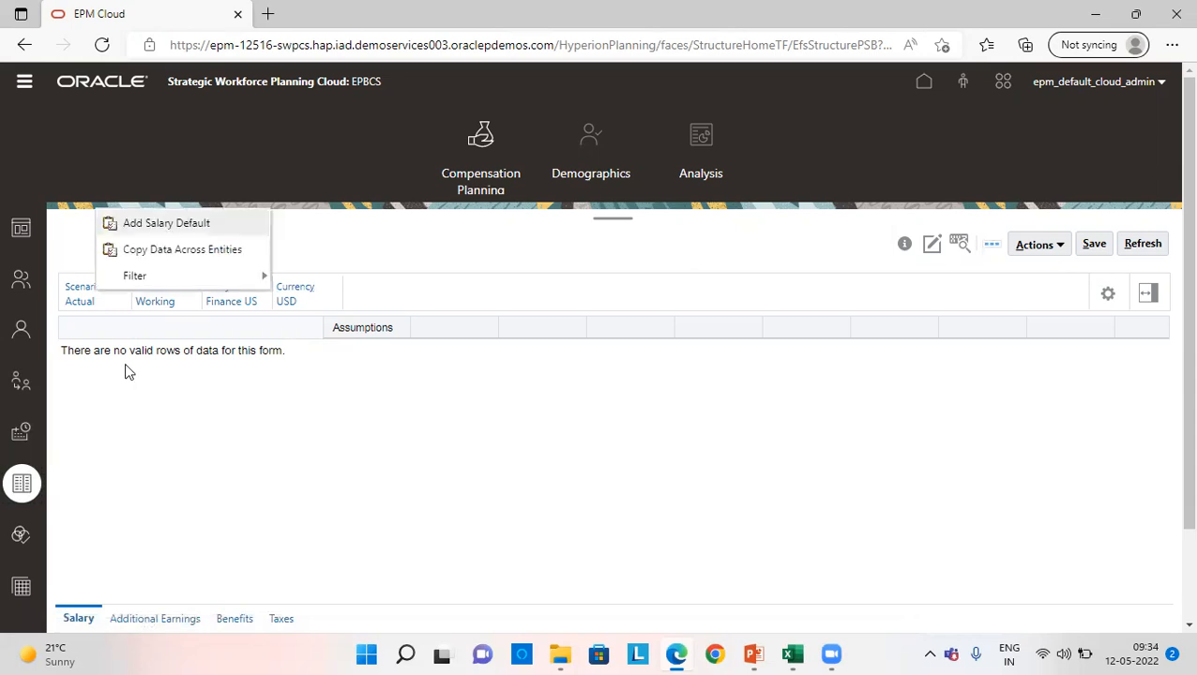
left_click(155, 225)
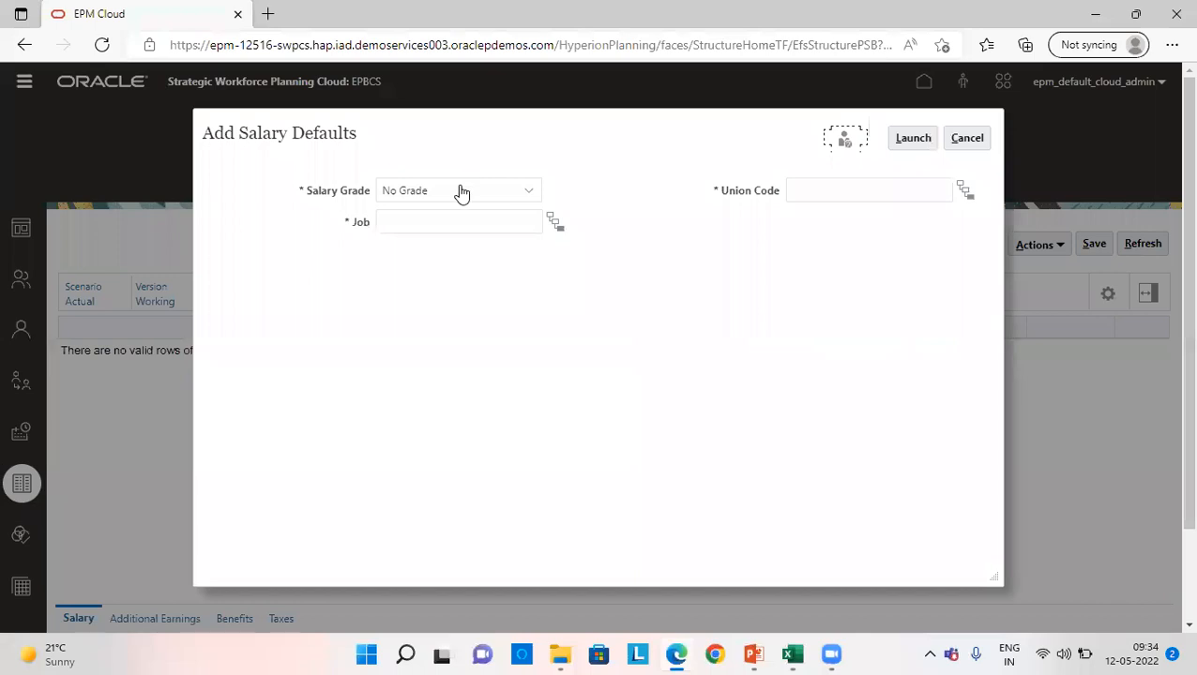
left_click(556, 221)
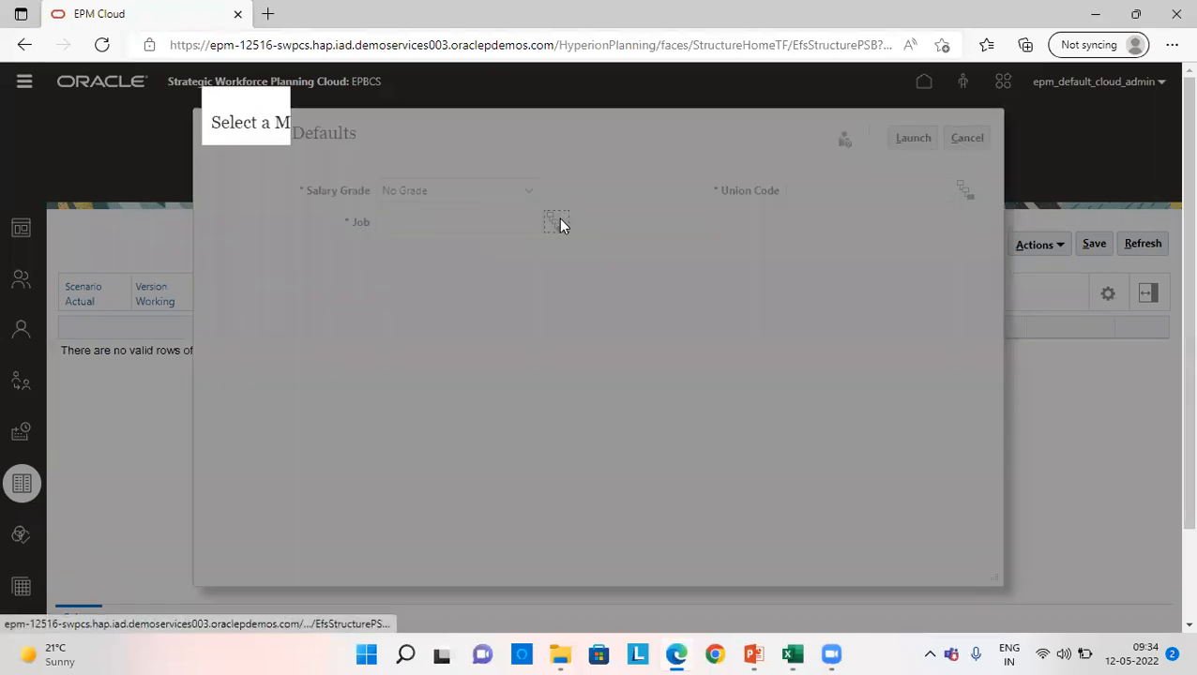
left_click(444, 311)
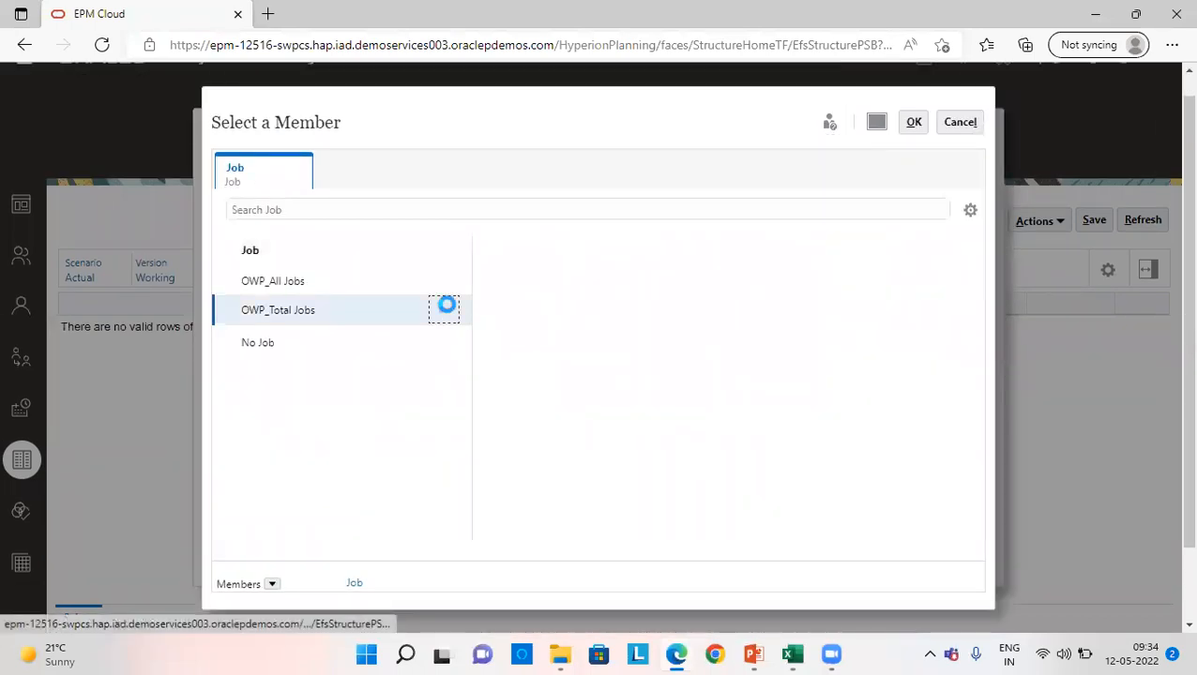
left_click(488, 311)
left_click(914, 121)
- Select OWP_All Union Code as the union code and launch the salary default with No Grade
left_click(962, 192)
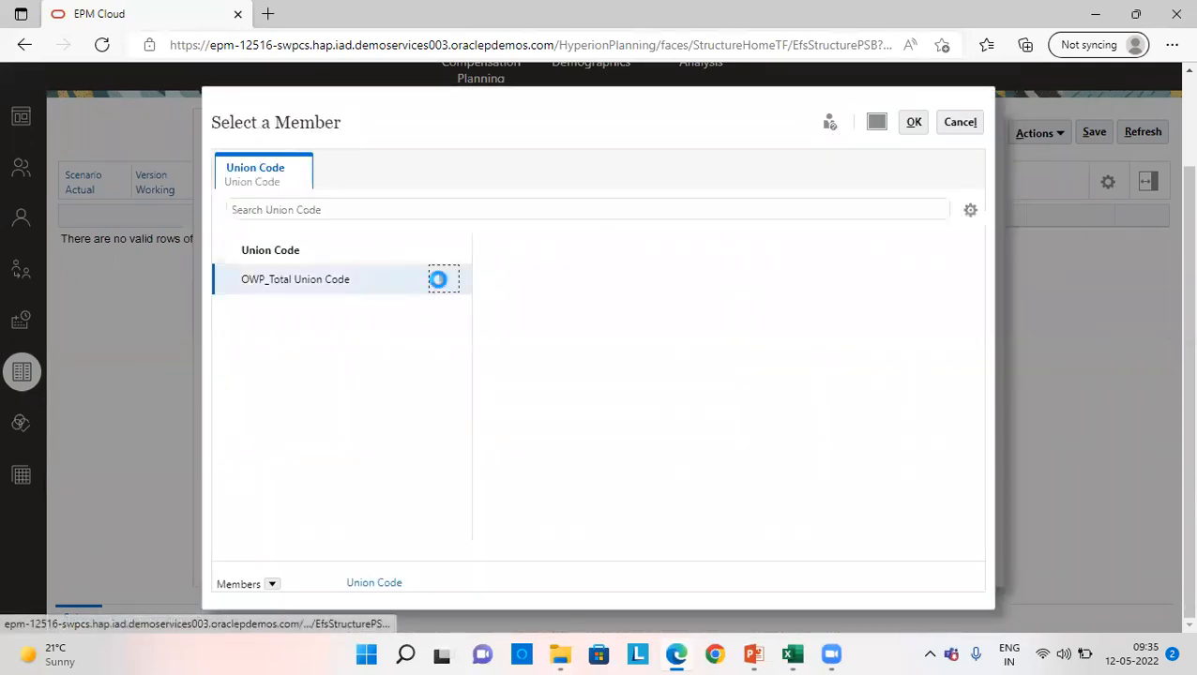
left_click(438, 279)
left_click(536, 290)
left_click(914, 123)
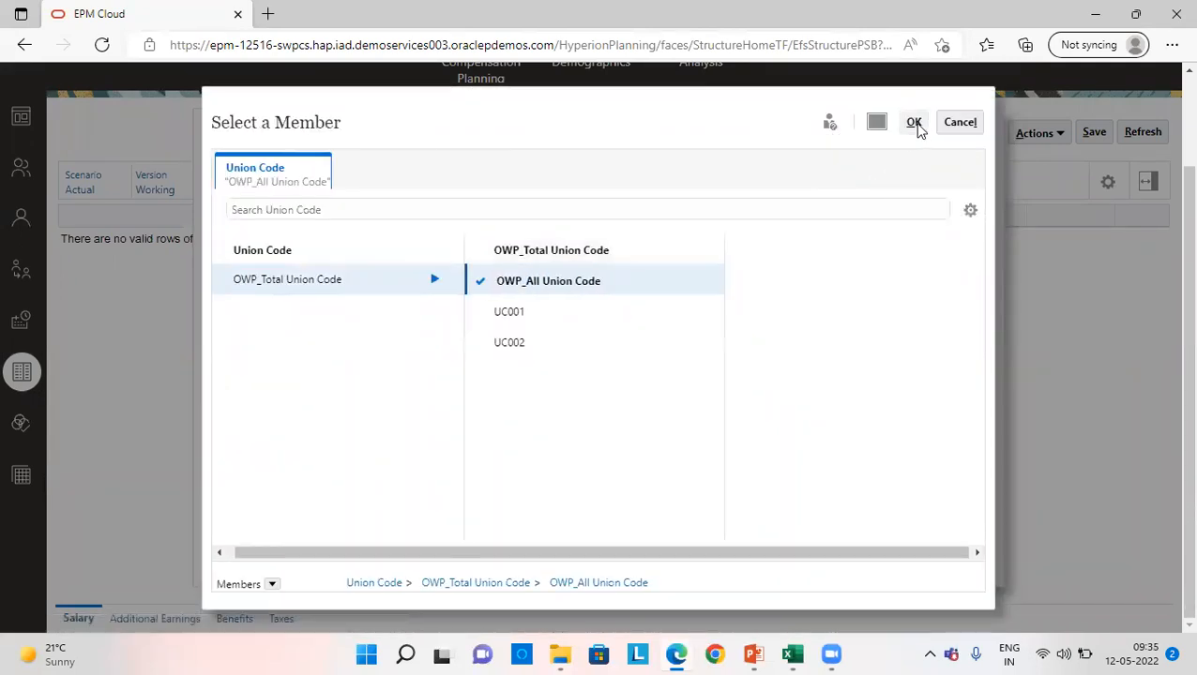
left_click(906, 141)
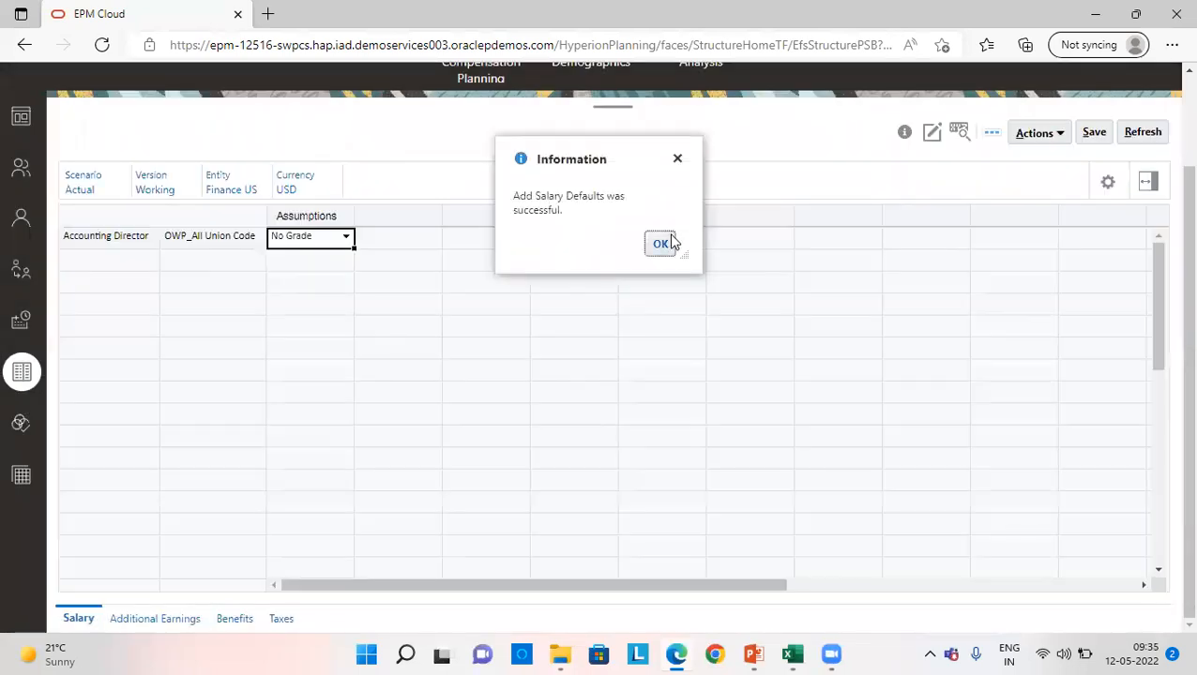
left_click(668, 241)
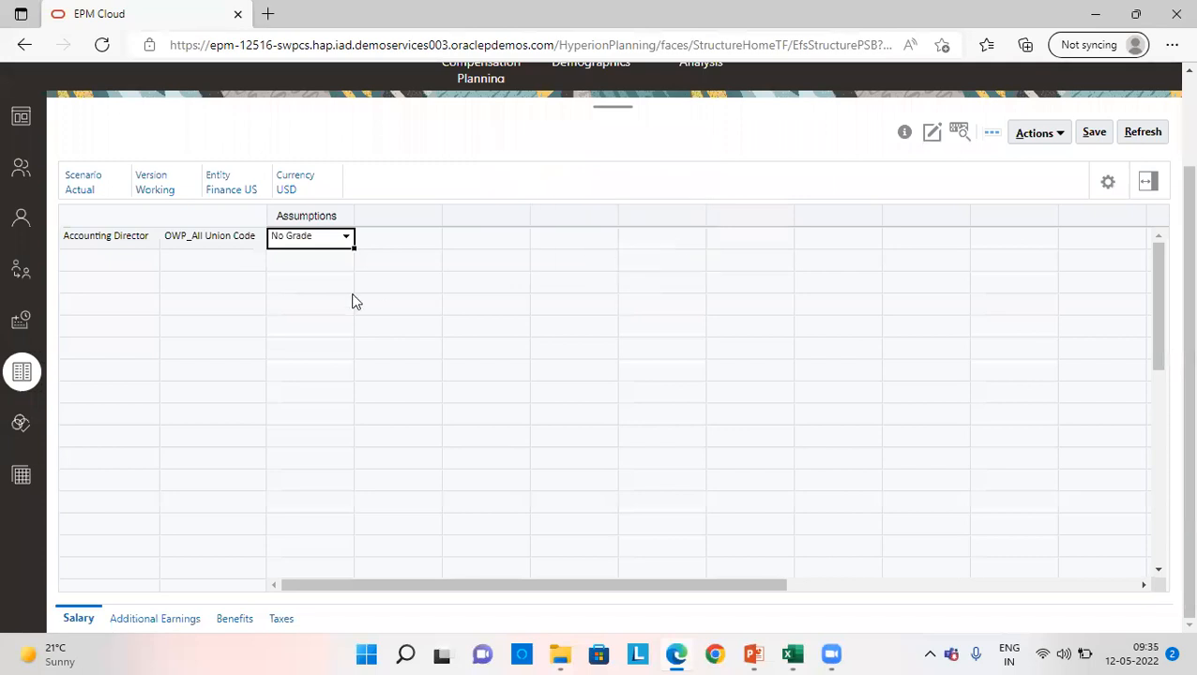
- Save the salary defaults form for Finance US after a brief look at the additional earnings defaults
left_click(136, 626)
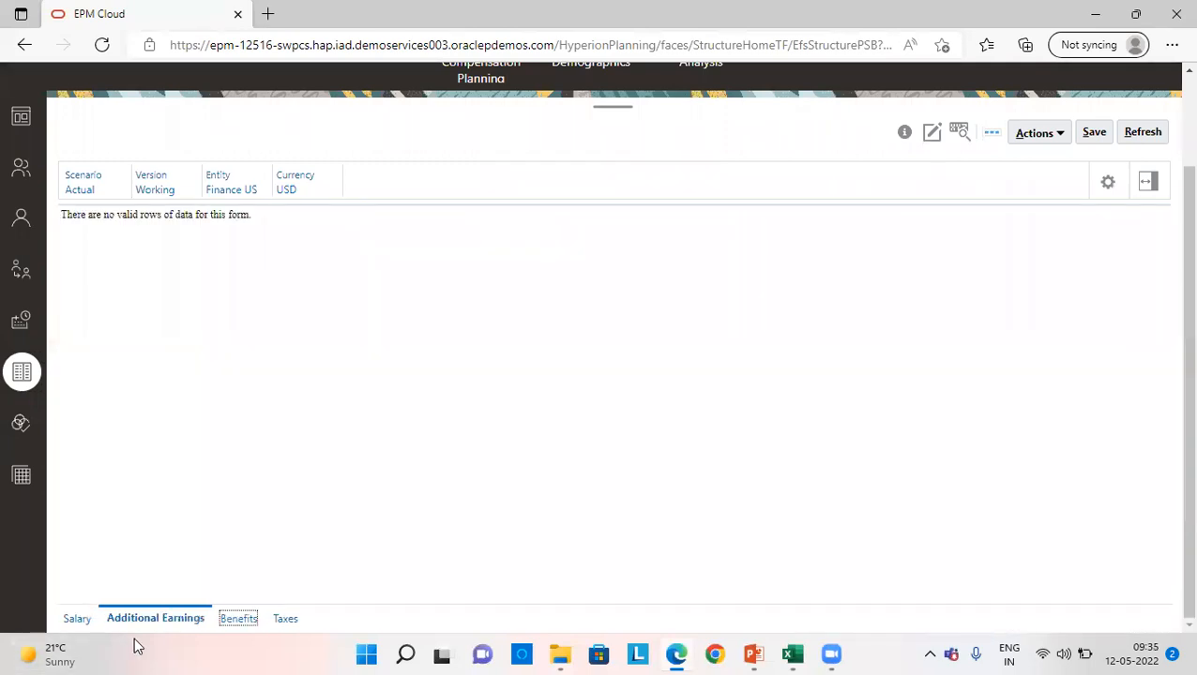
left_click(77, 618)
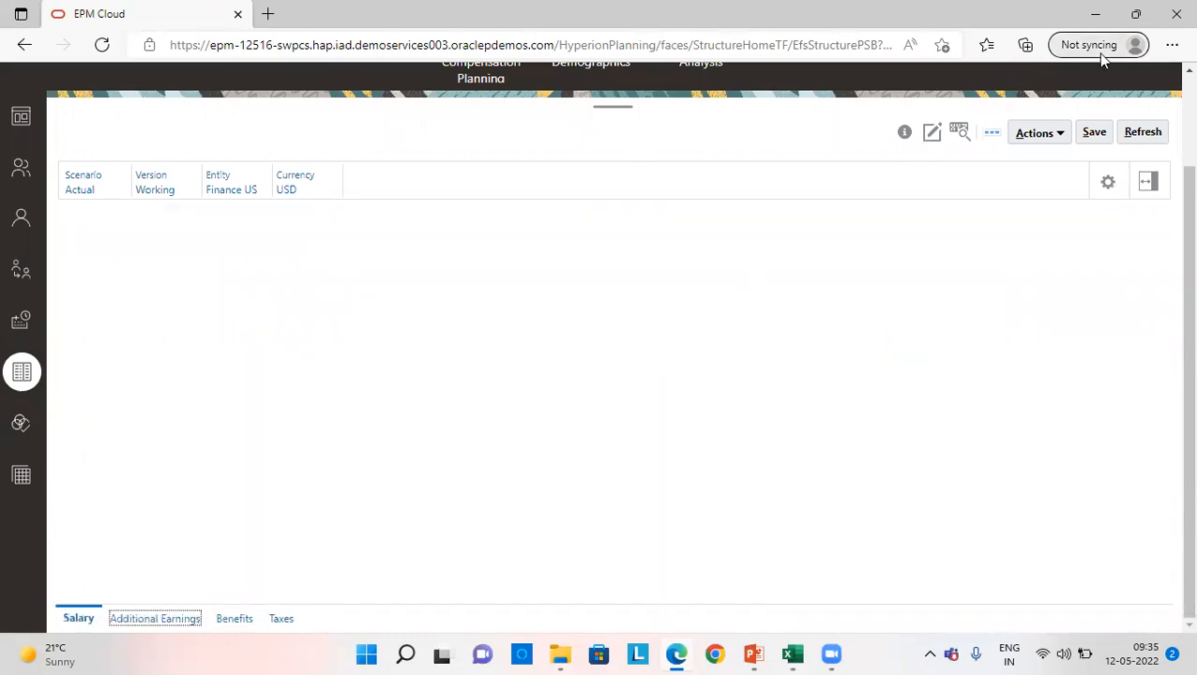
left_click(1093, 132)
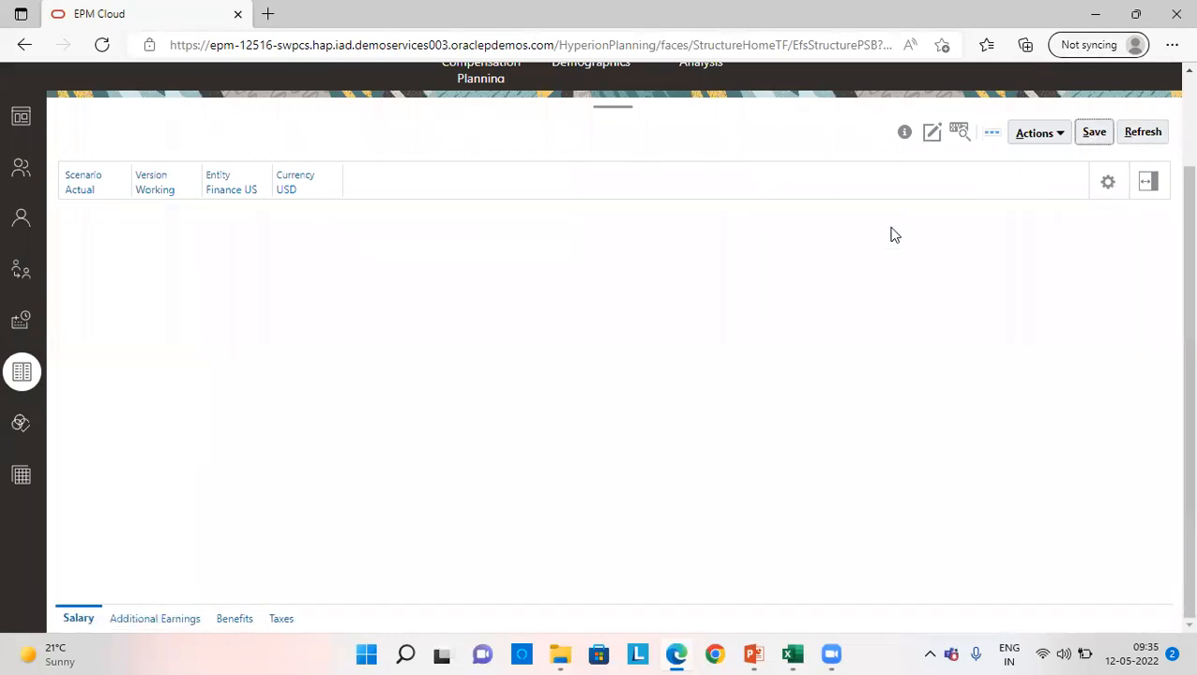
left_click(634, 245)
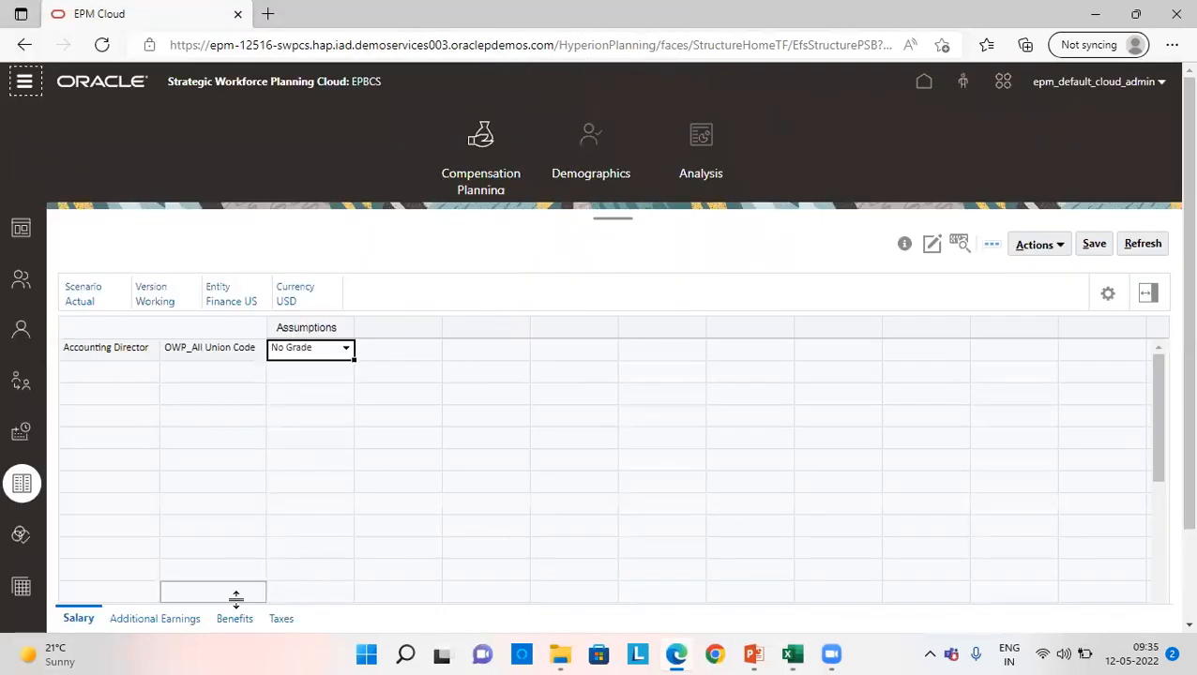
- Start adding a Travel Allowance earning default for Finance US and select Accounting Director as the job
left_click(154, 618)
left_click(236, 619)
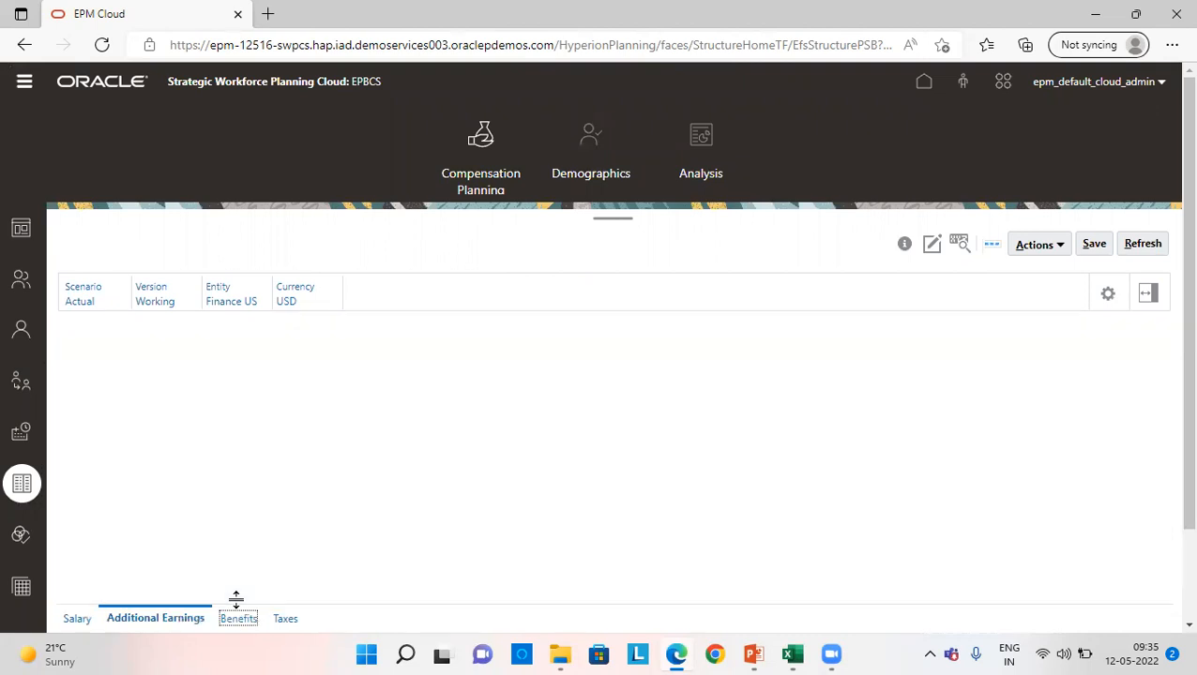
right_click(132, 414)
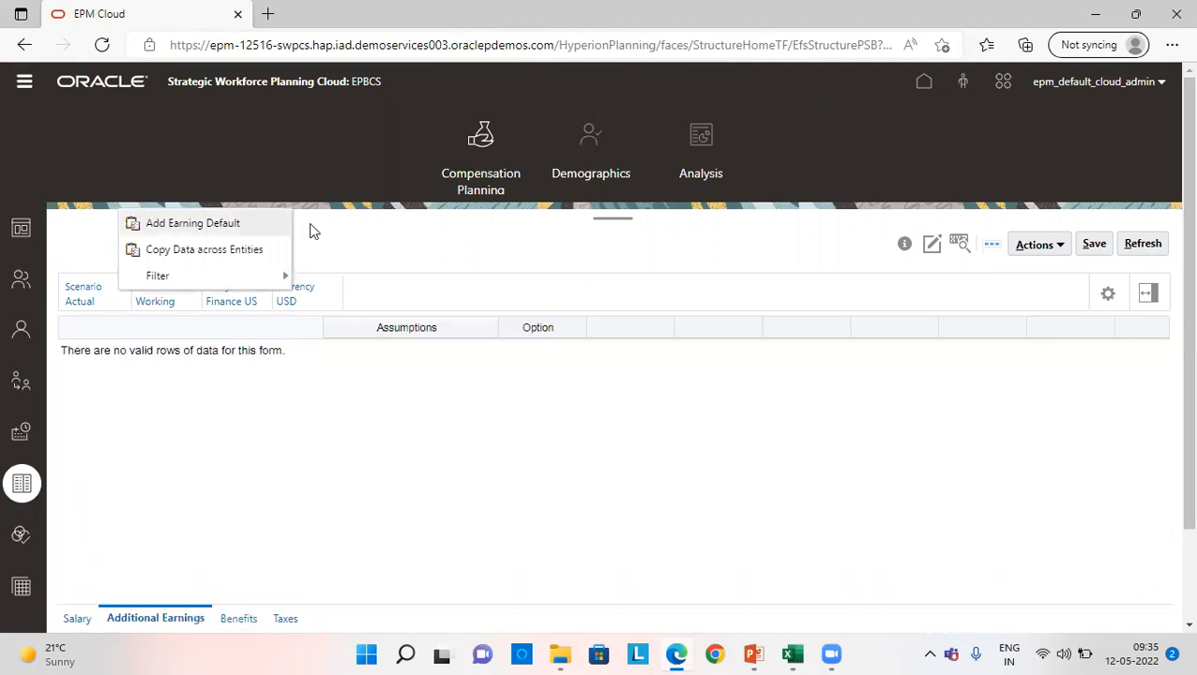
left_click(192, 223)
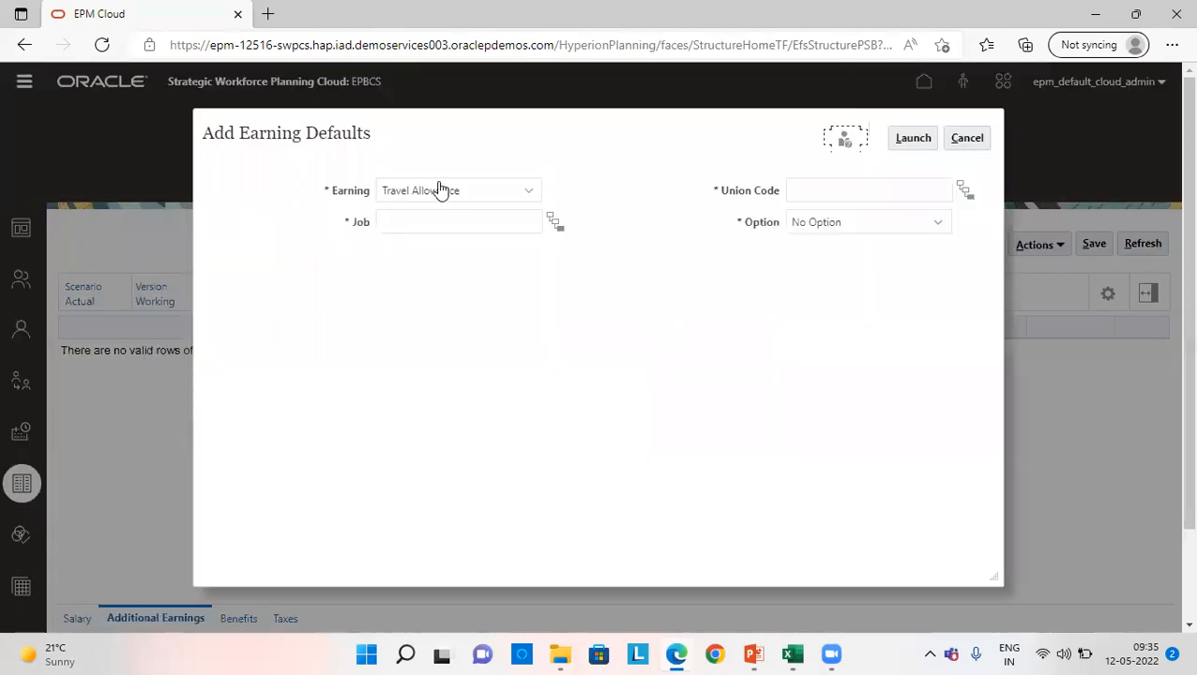
left_click(556, 225)
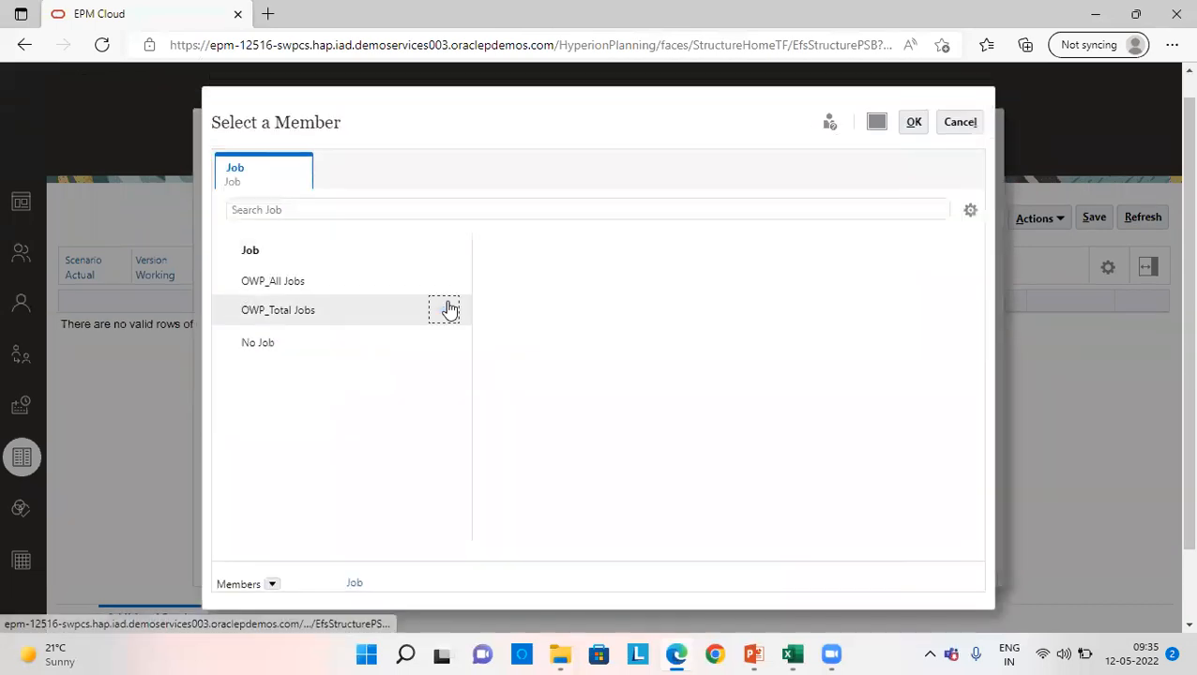
left_click(445, 308)
left_click(484, 315)
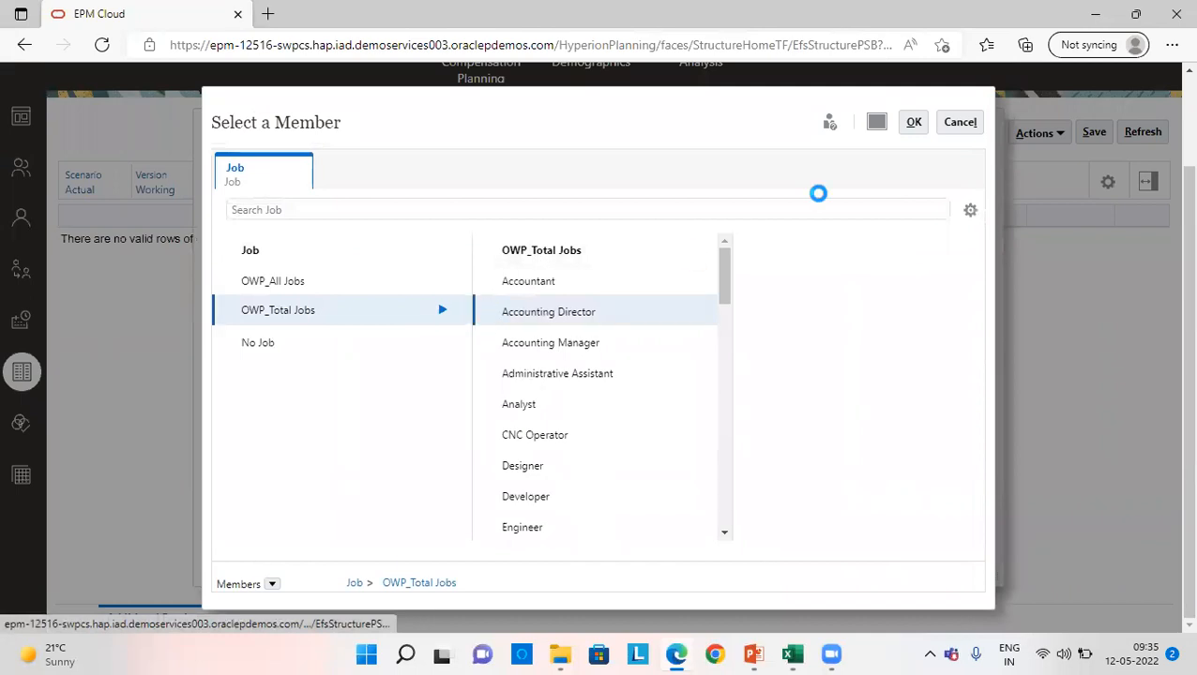
left_click(914, 122)
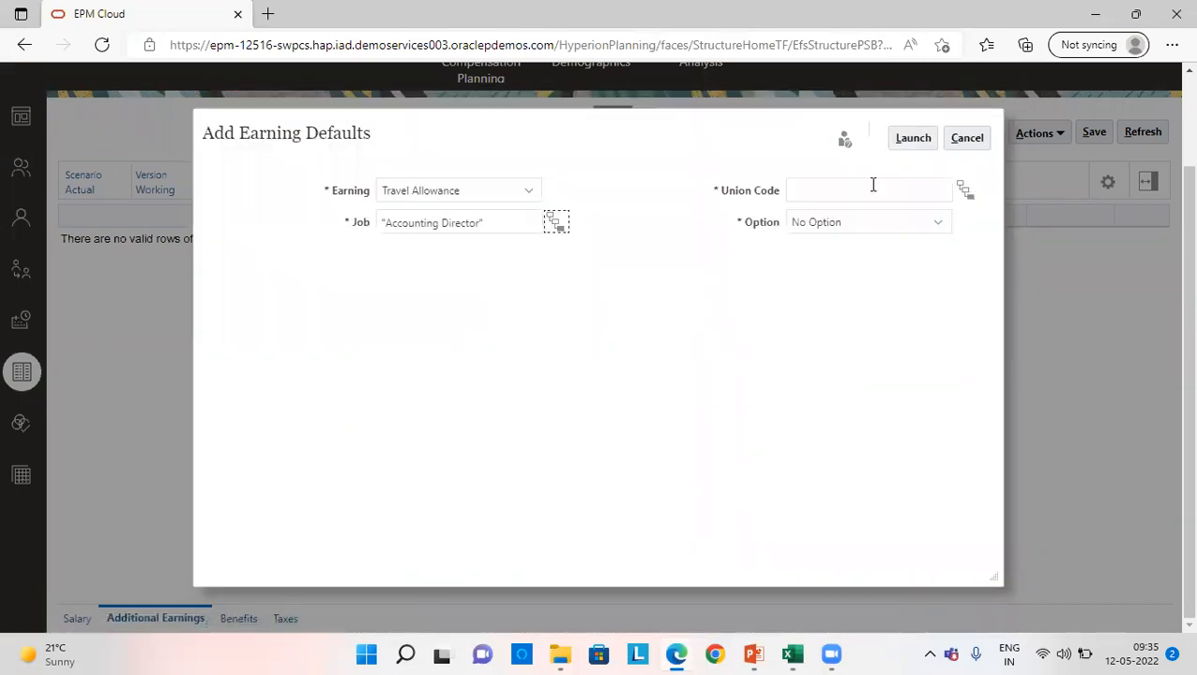
- Select OWP_All Union Code as the union code and launch the Travel Allowance earning default with No Option
left_click(964, 188)
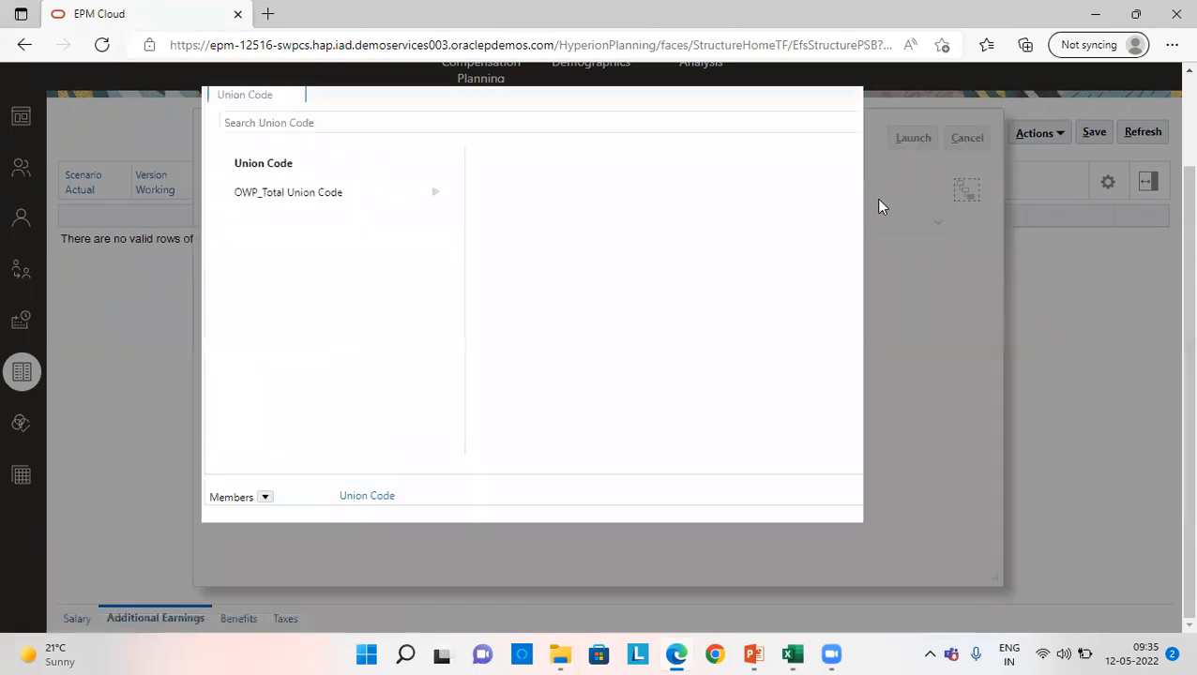
left_click(443, 279)
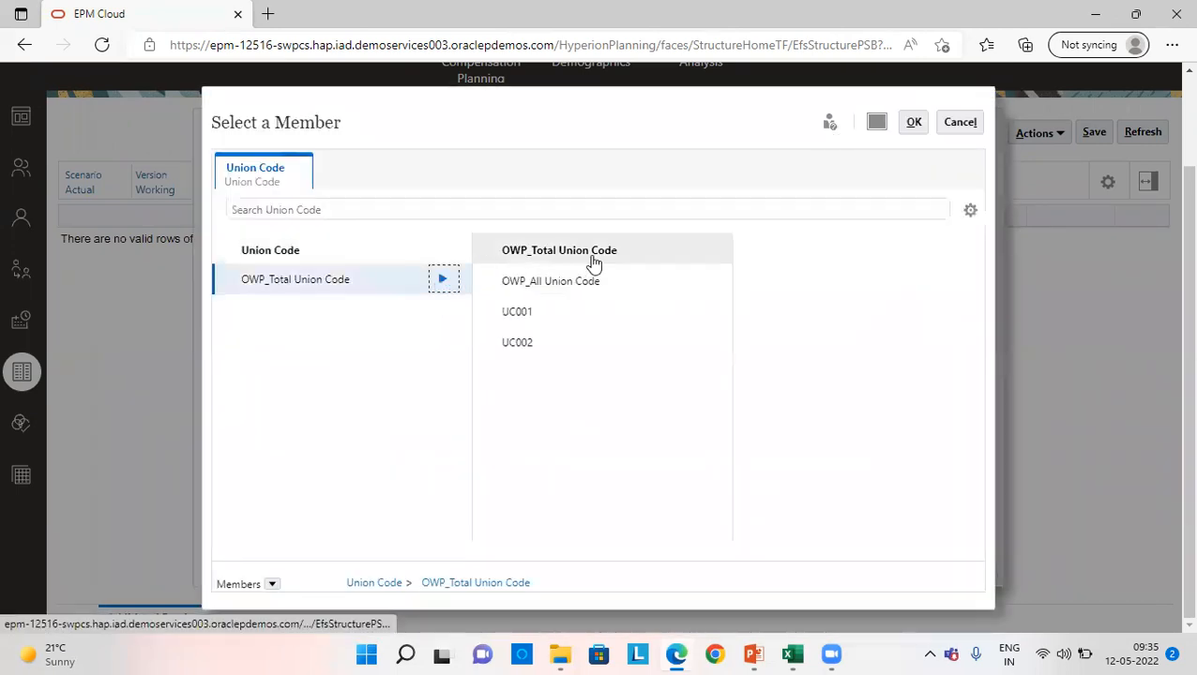
left_click(588, 281)
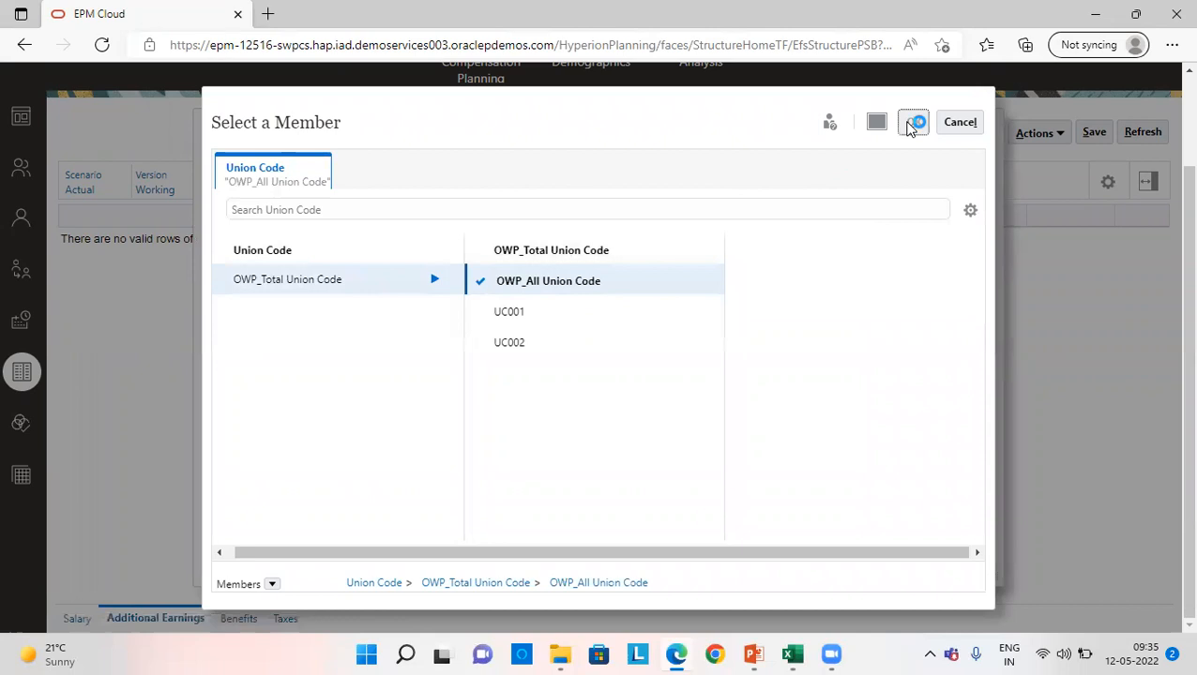
left_click(910, 124)
left_click(925, 138)
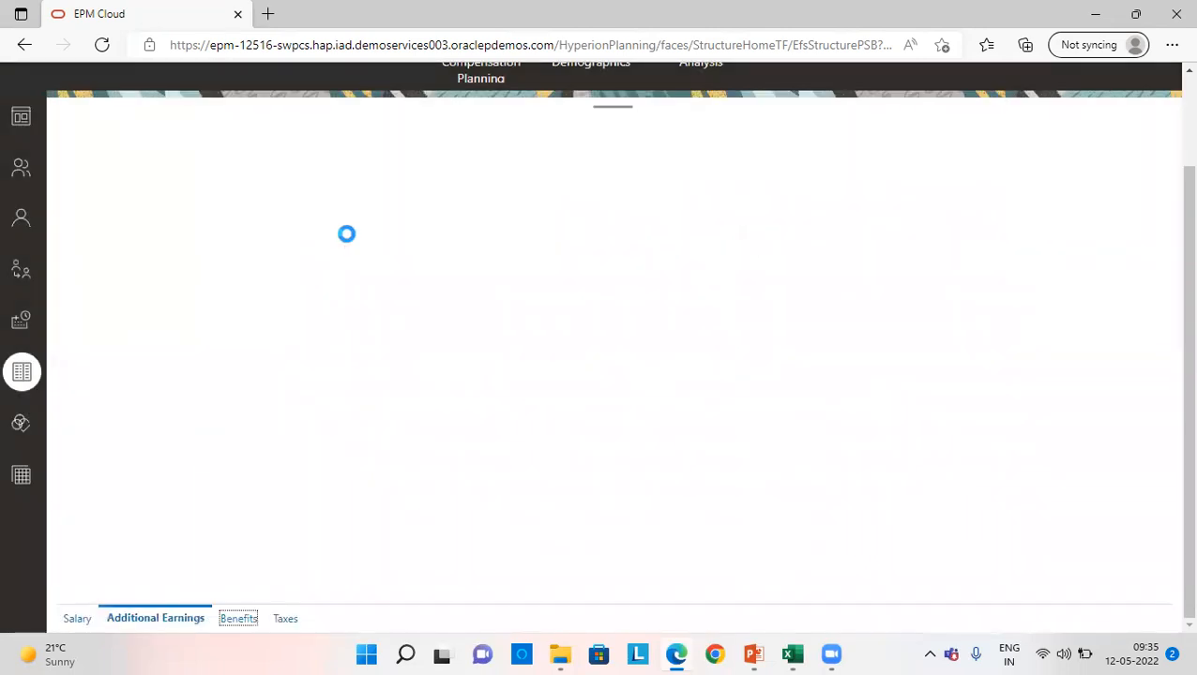
- Acknowledge the added earning default and save the additional earnings form
left_click(661, 235)
left_click(1090, 136)
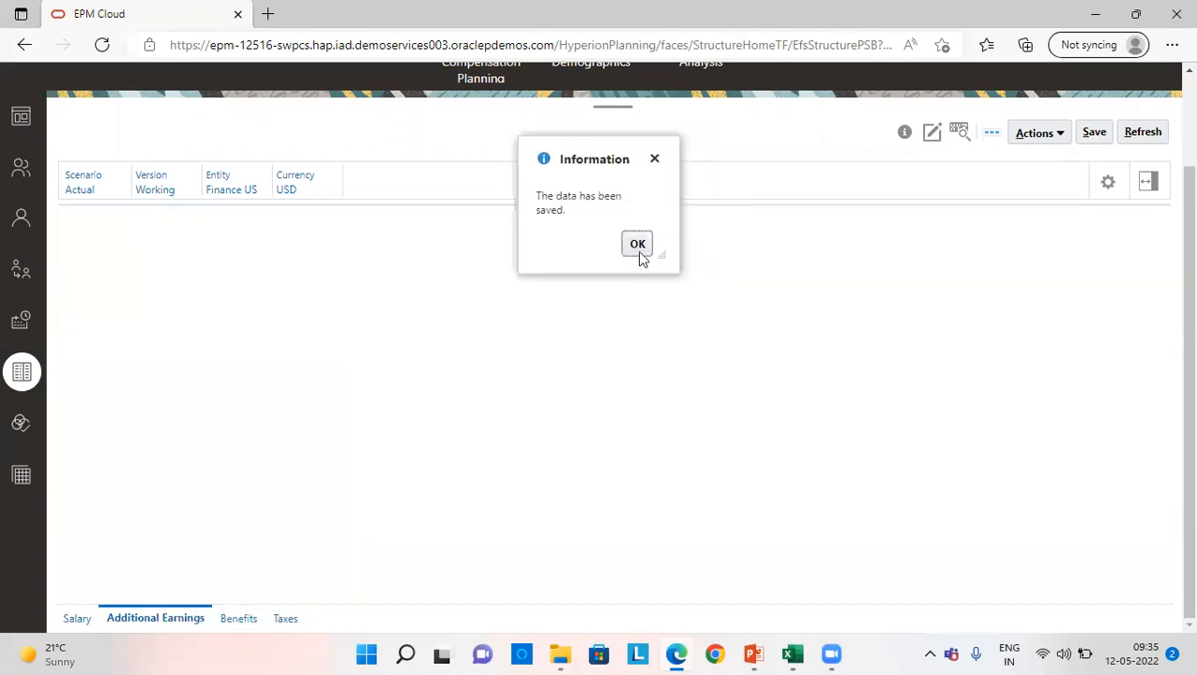
left_click(637, 248)
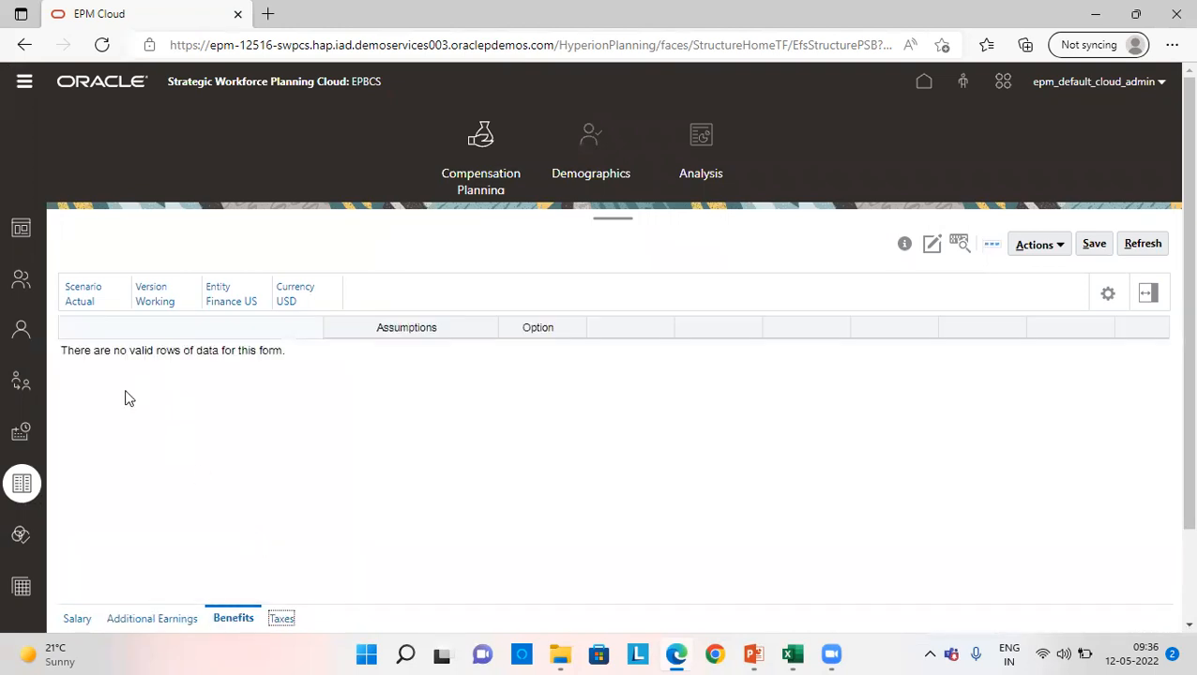
- Start adding an RSSB Medical Allowance benefit default for Finance US and select Accounting Director as the job
right_click(137, 373)
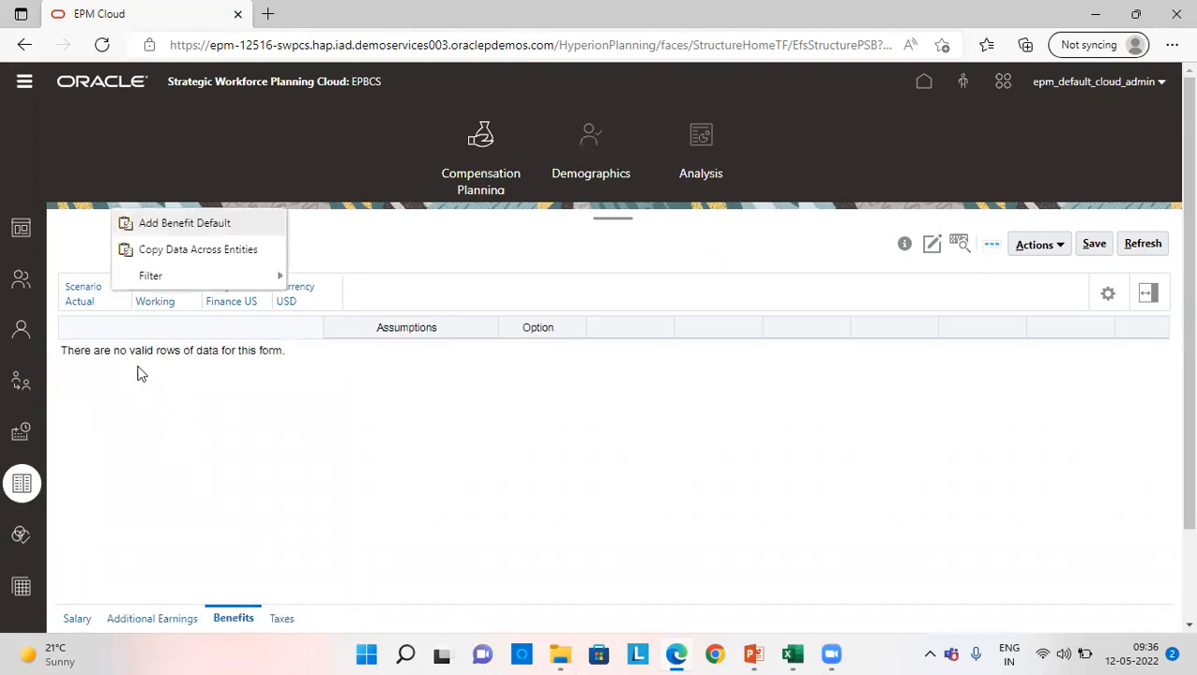
left_click(170, 231)
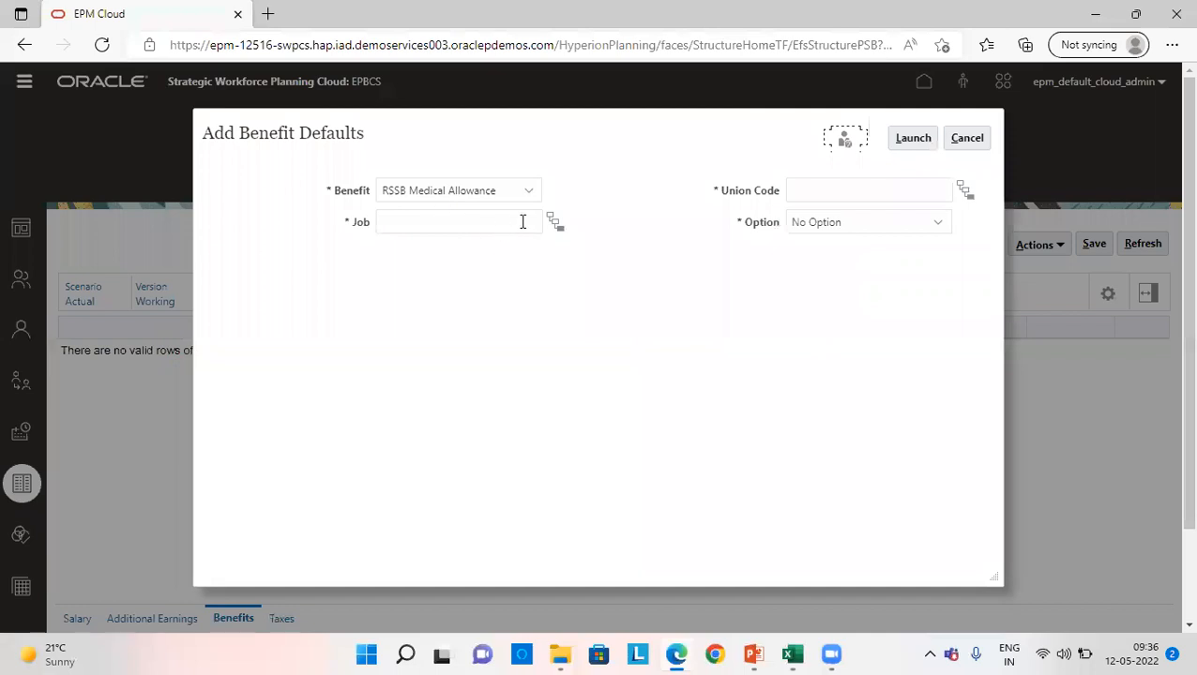
left_click(557, 221)
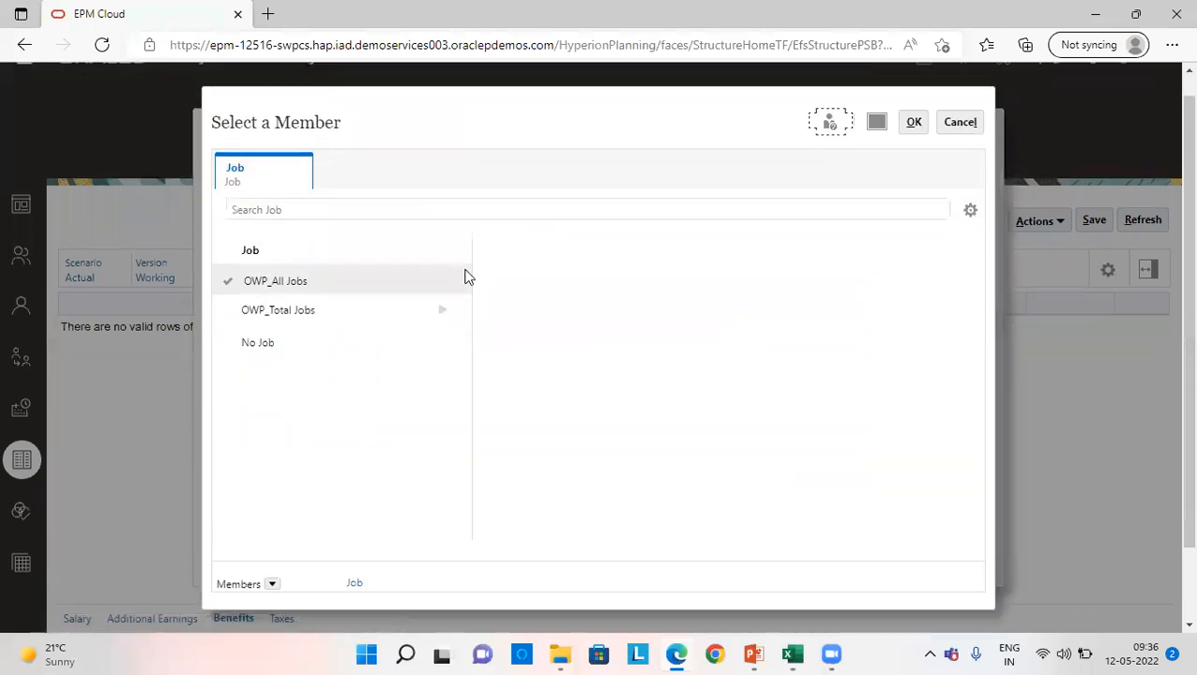
left_click(441, 309)
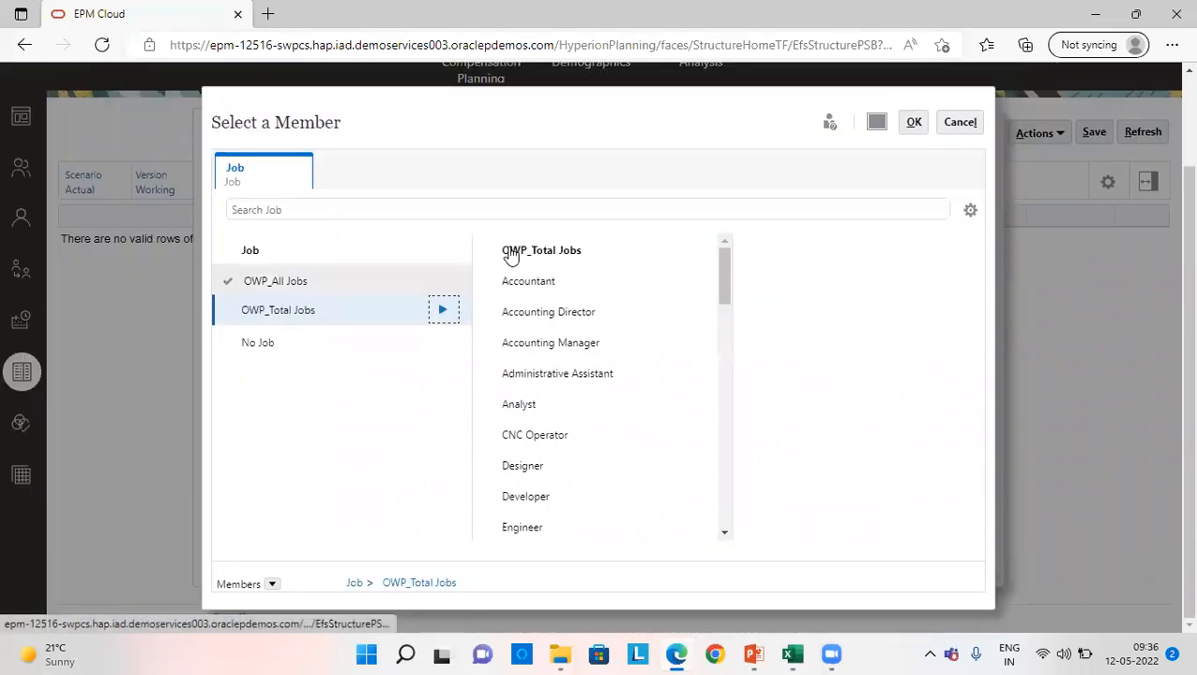
left_click(489, 347)
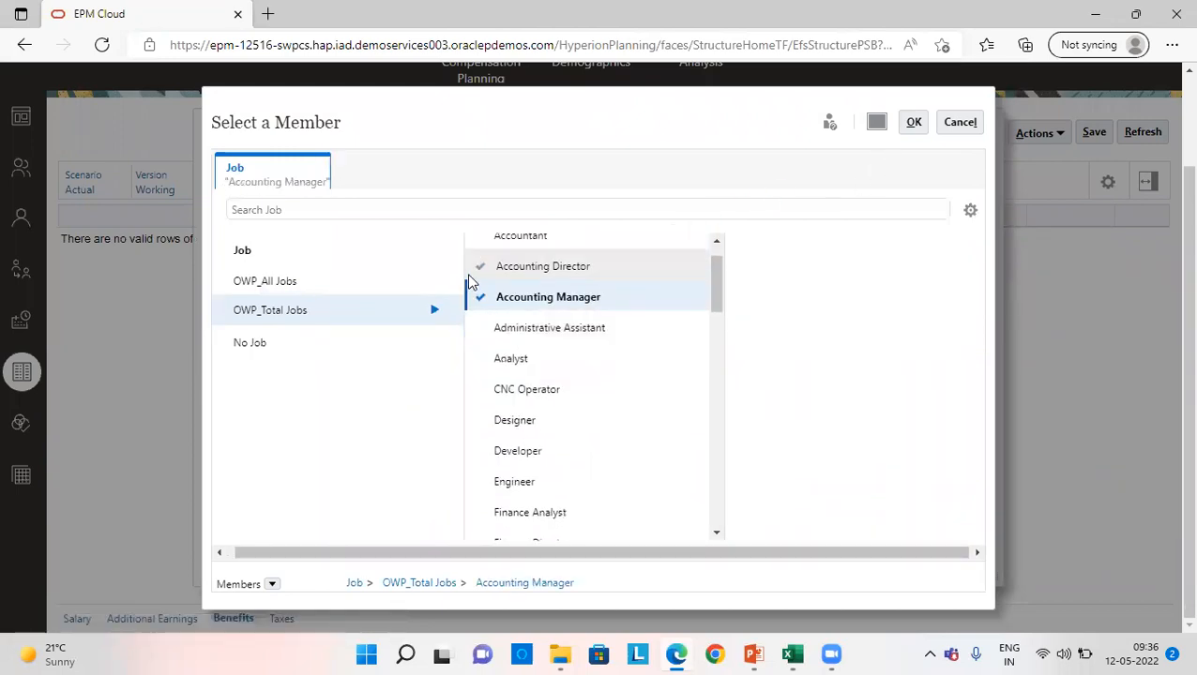
left_click(479, 272)
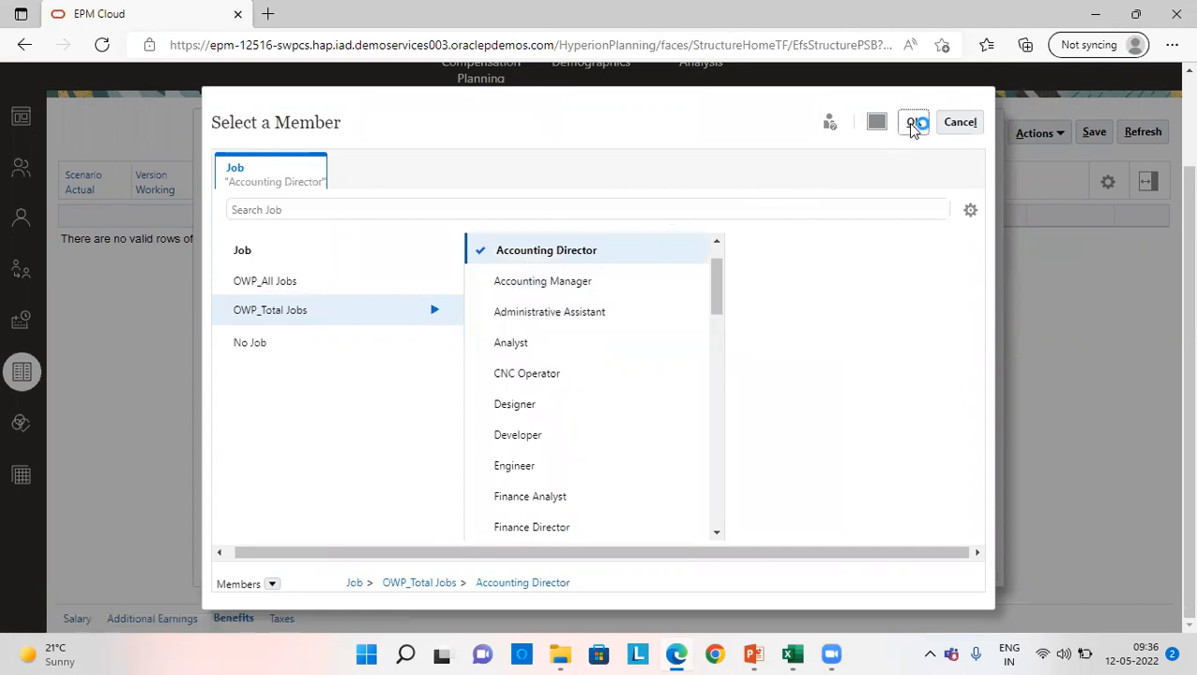
left_click(912, 123)
- Assign OWP_All Union Code to the RSSB Medical Allowance benefit default and launch it with No Option
left_click(965, 191)
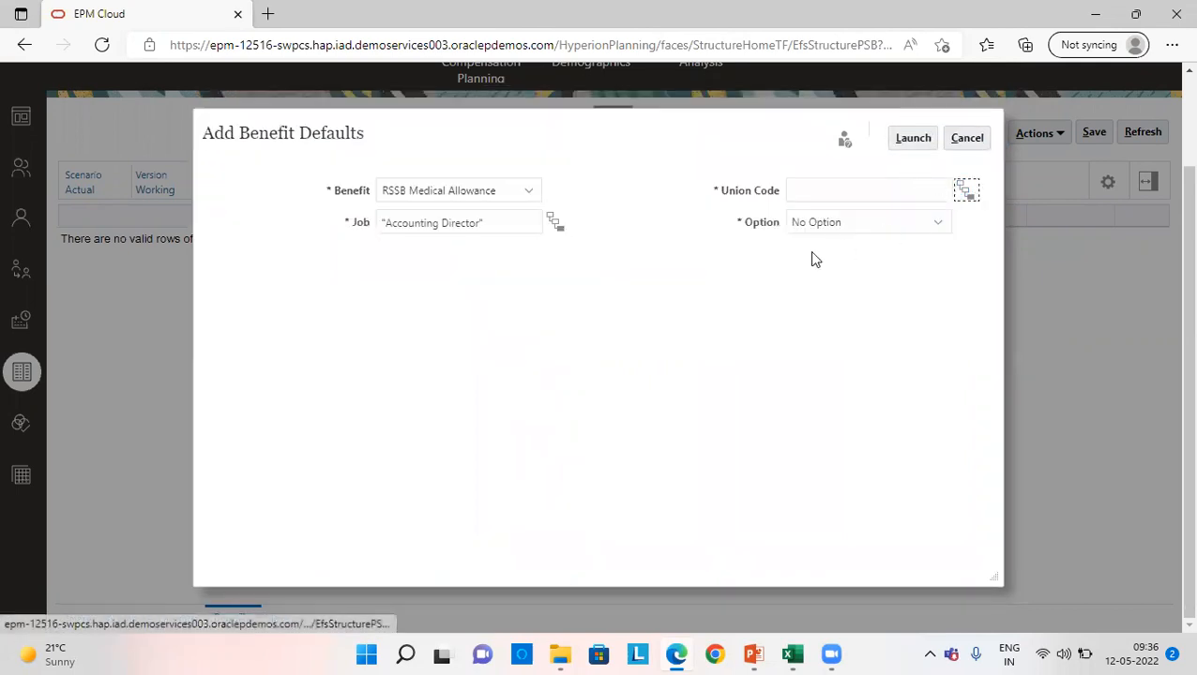
left_click(442, 279)
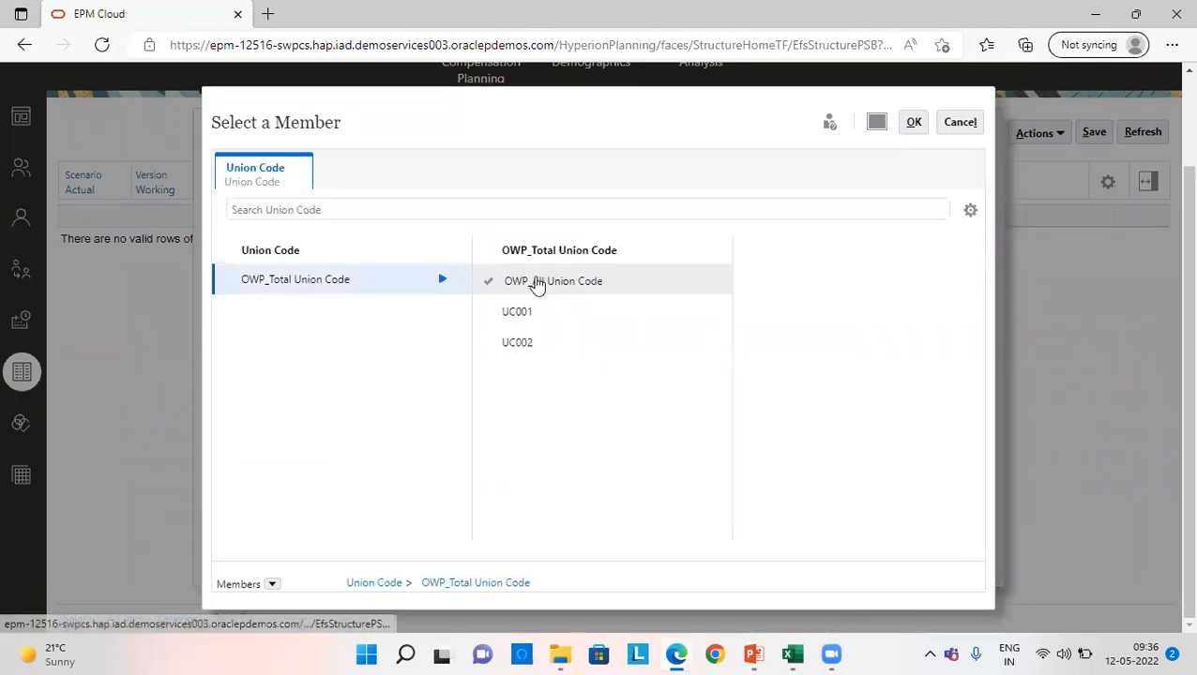
left_click(536, 281)
left_click(913, 122)
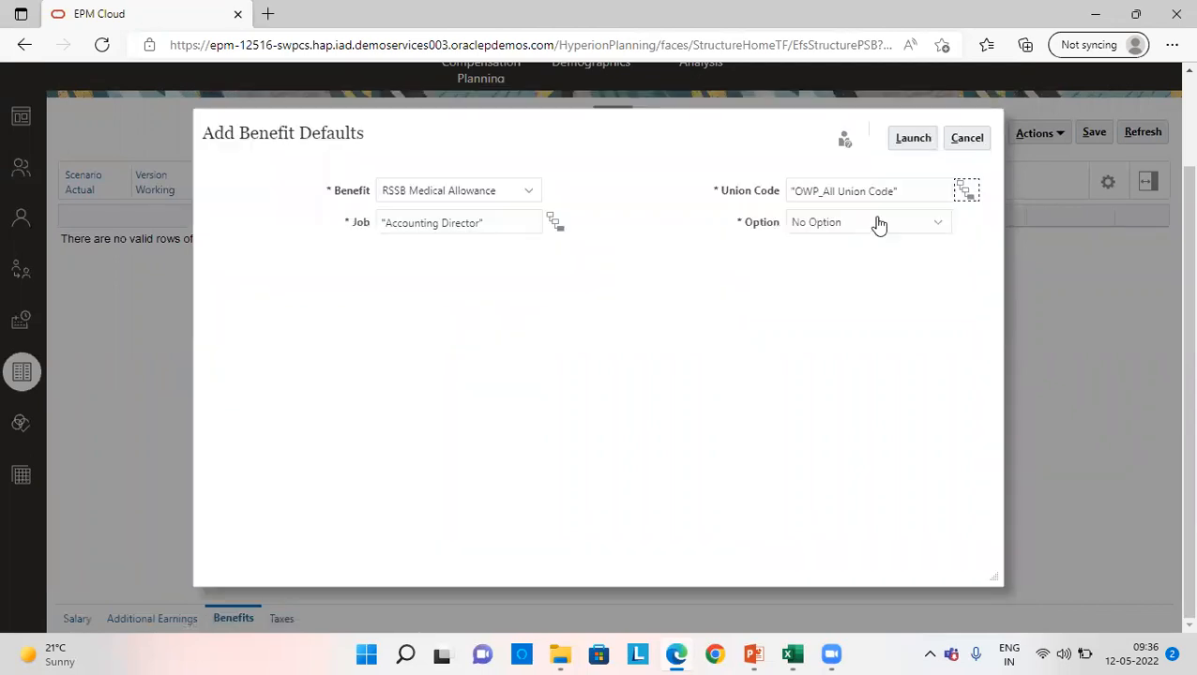
left_click(908, 138)
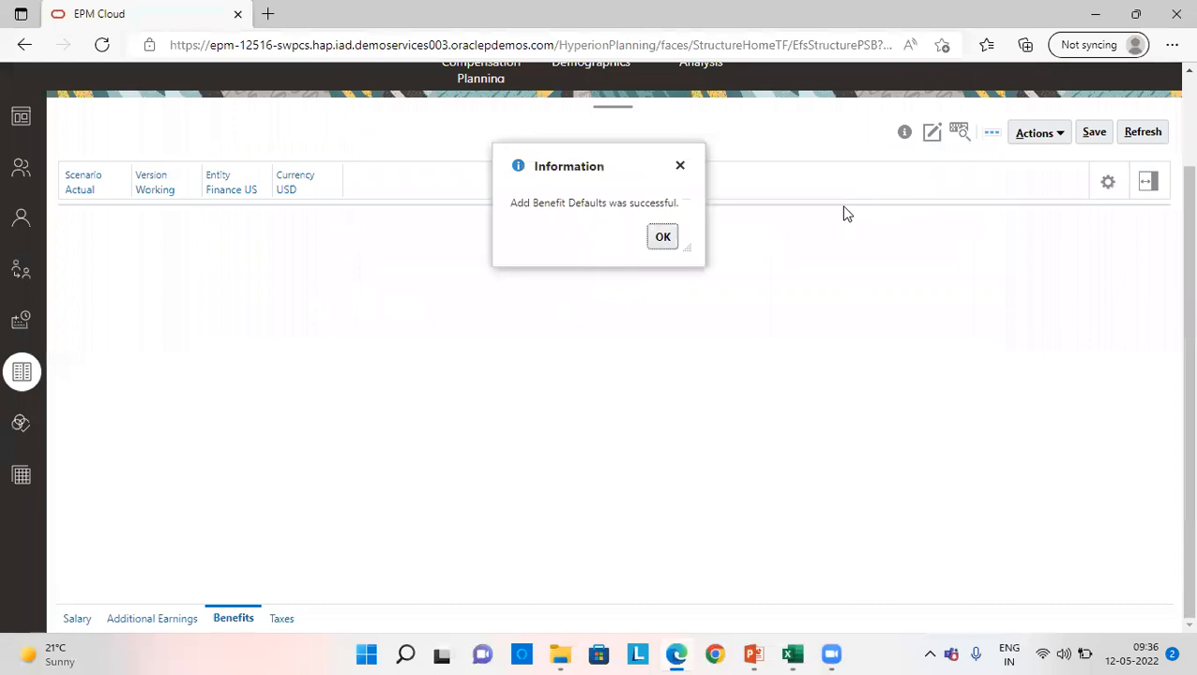
- Acknowledge the added benefit default and save the benefits form
left_click(662, 237)
left_click(1094, 132)
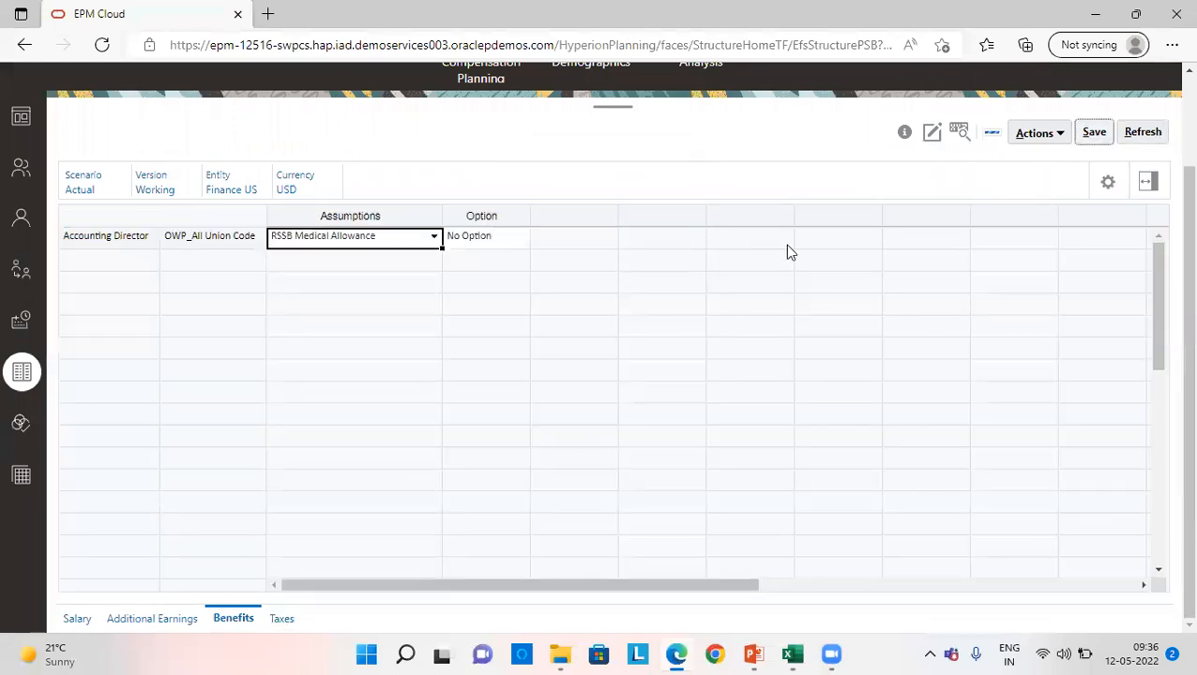
left_click(652, 240)
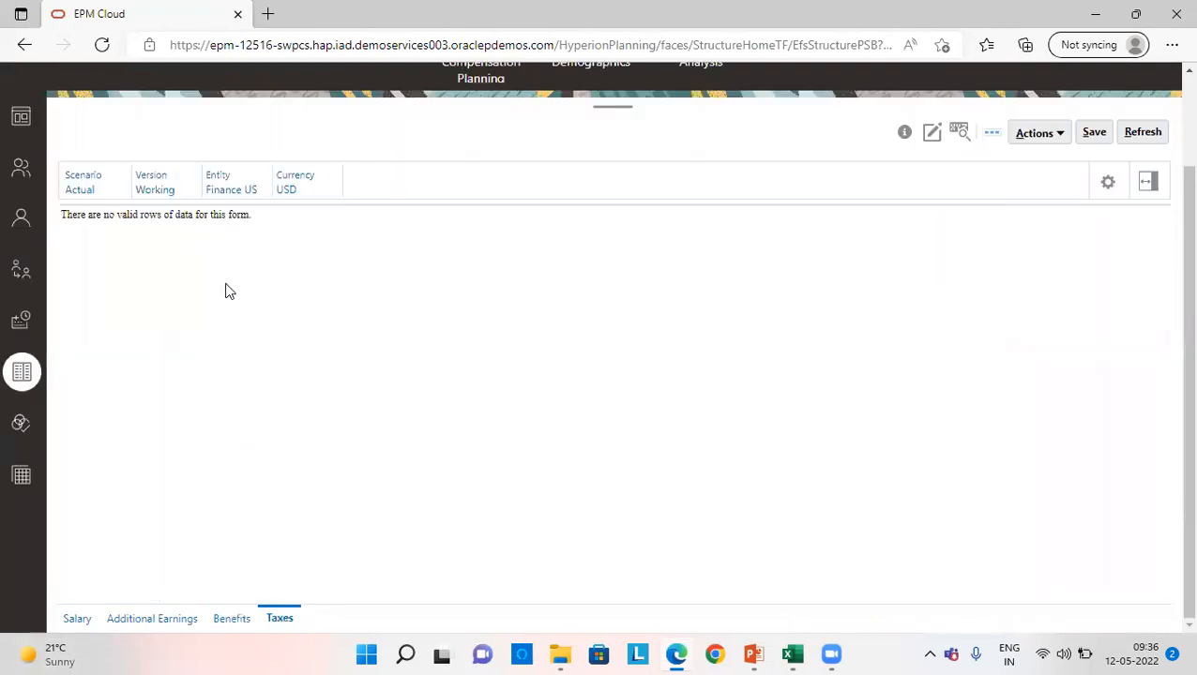
- Start adding a Federal Tax default for Finance US and select Accounting Director as the job
right_click(198, 293)
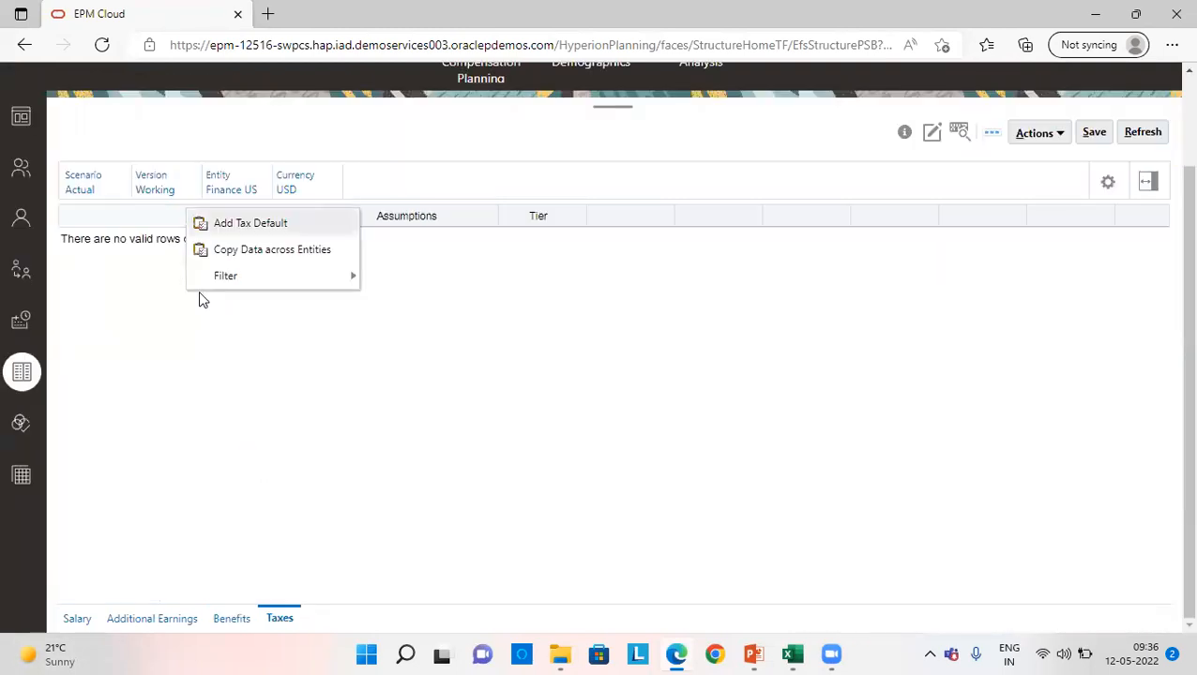
left_click(242, 226)
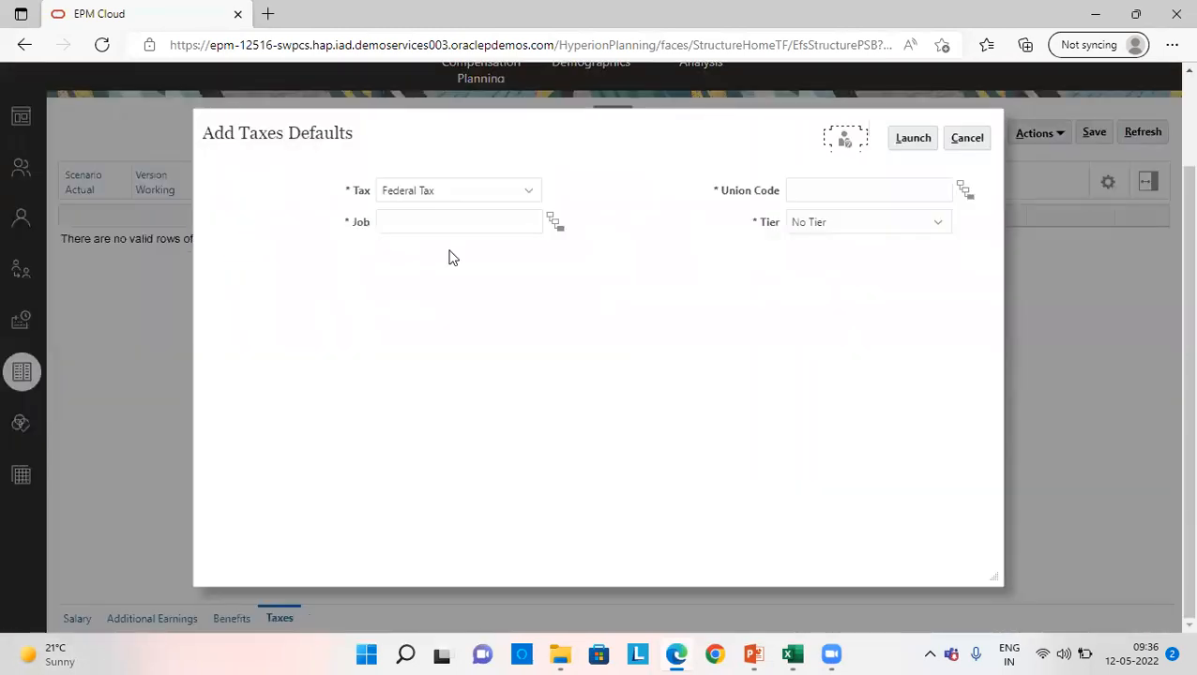
left_click(554, 223)
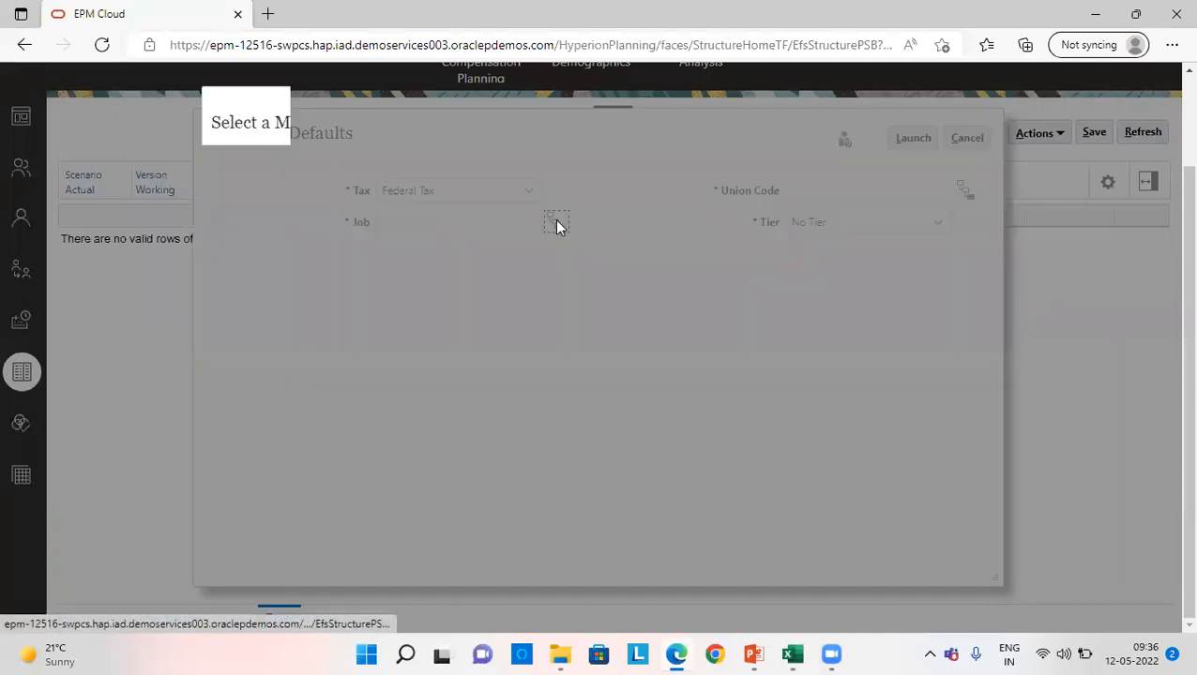
left_click(443, 317)
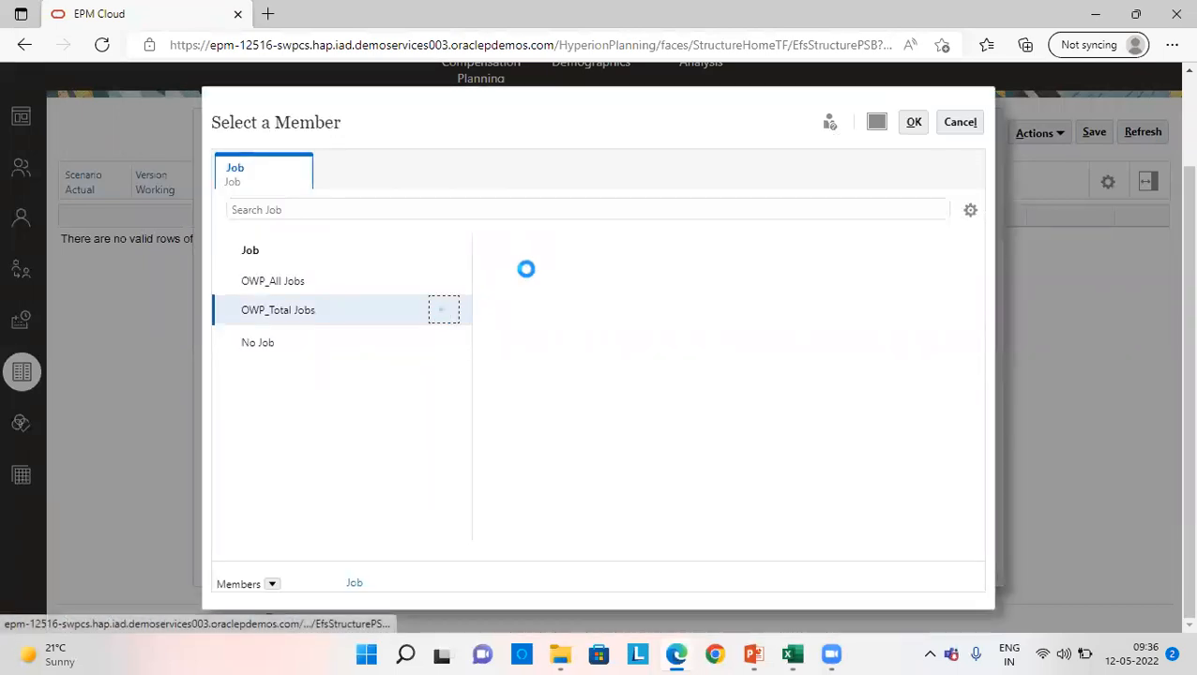
left_click(493, 315)
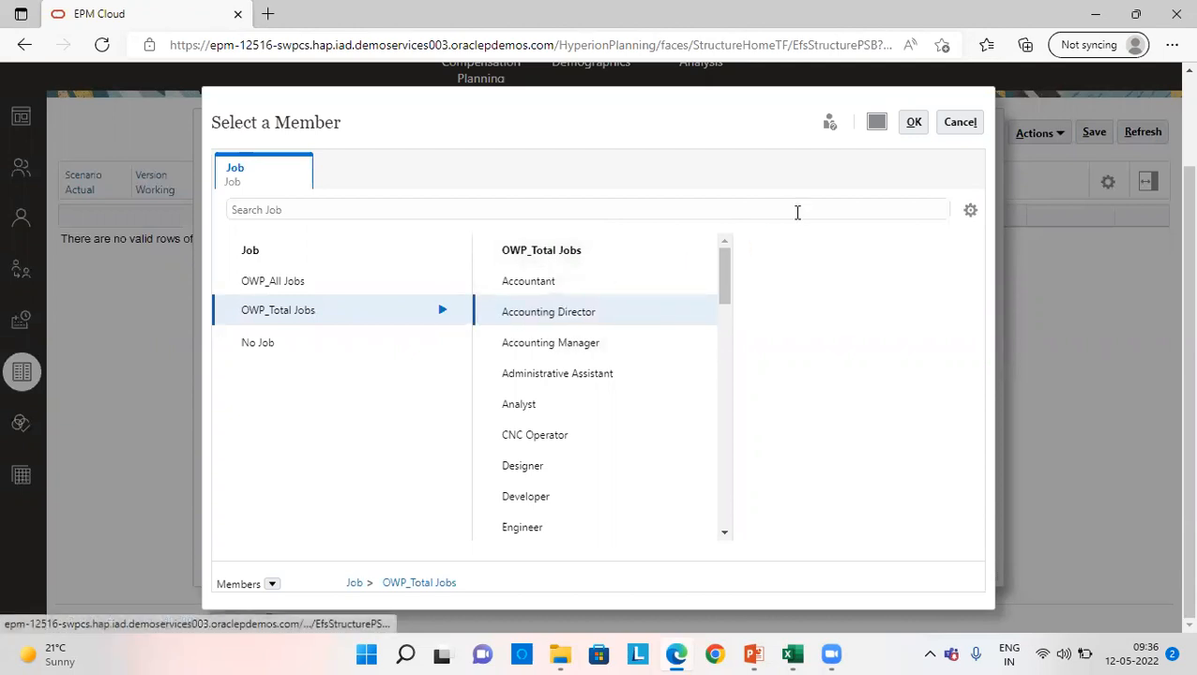
left_click(914, 124)
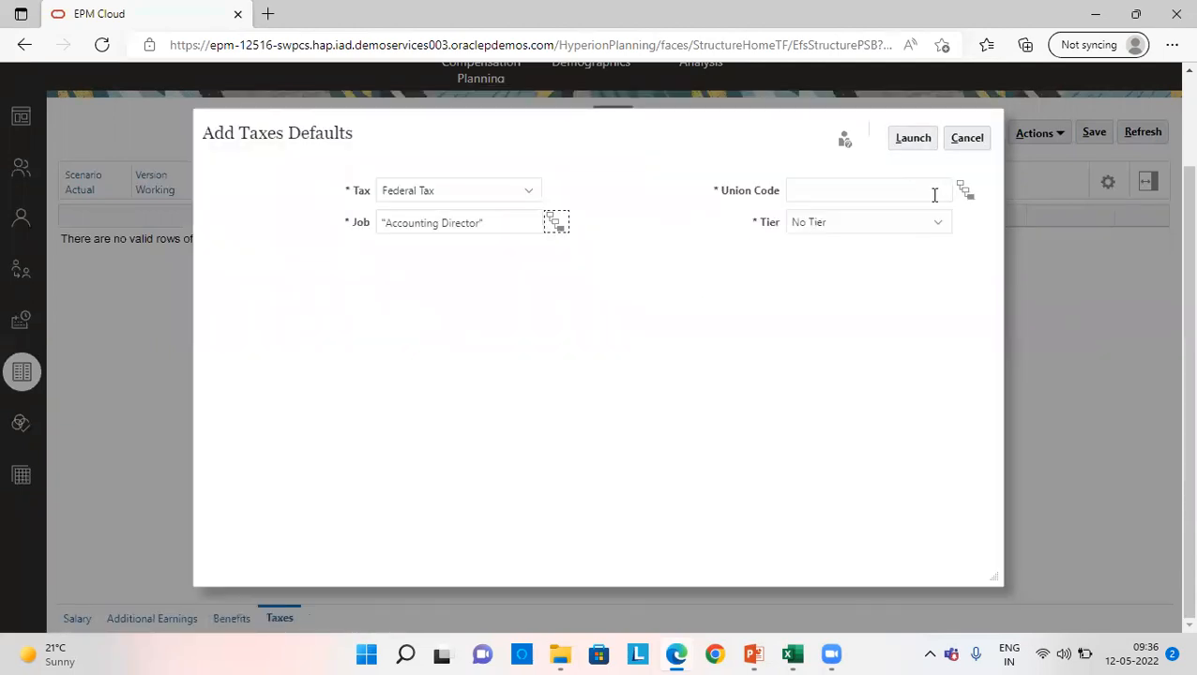
- Assign OWP_All Union Code to the Federal Tax default and launch it with No Tier
left_click(962, 191)
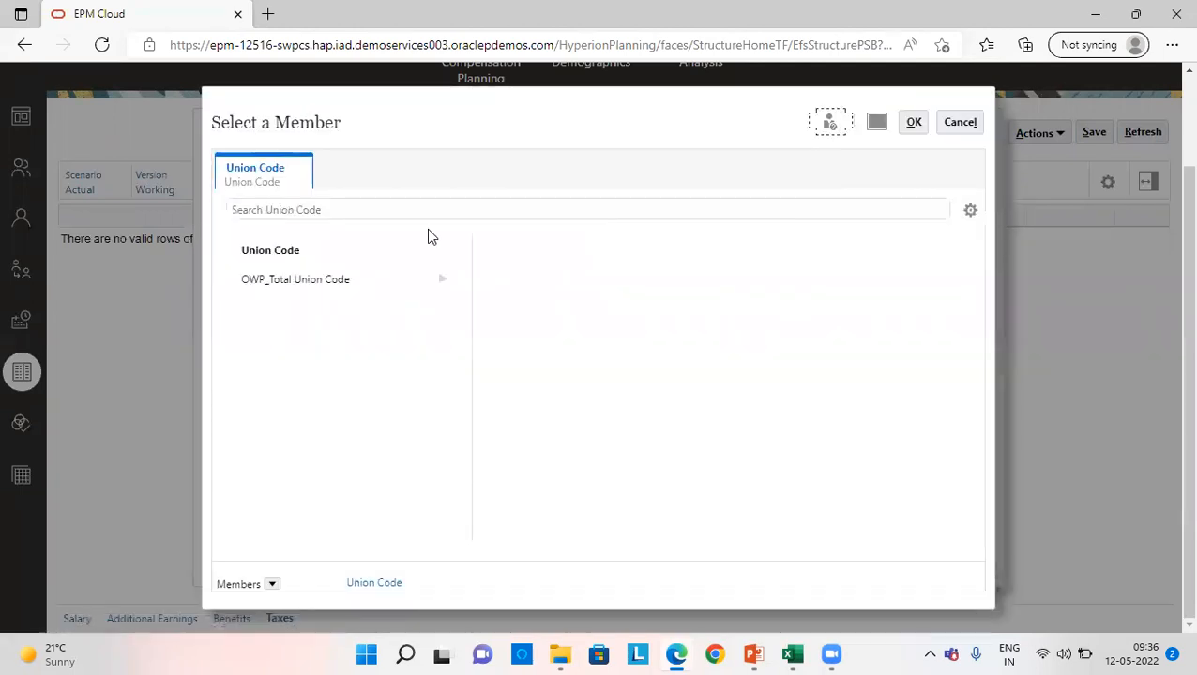
left_click(442, 284)
left_click(548, 280)
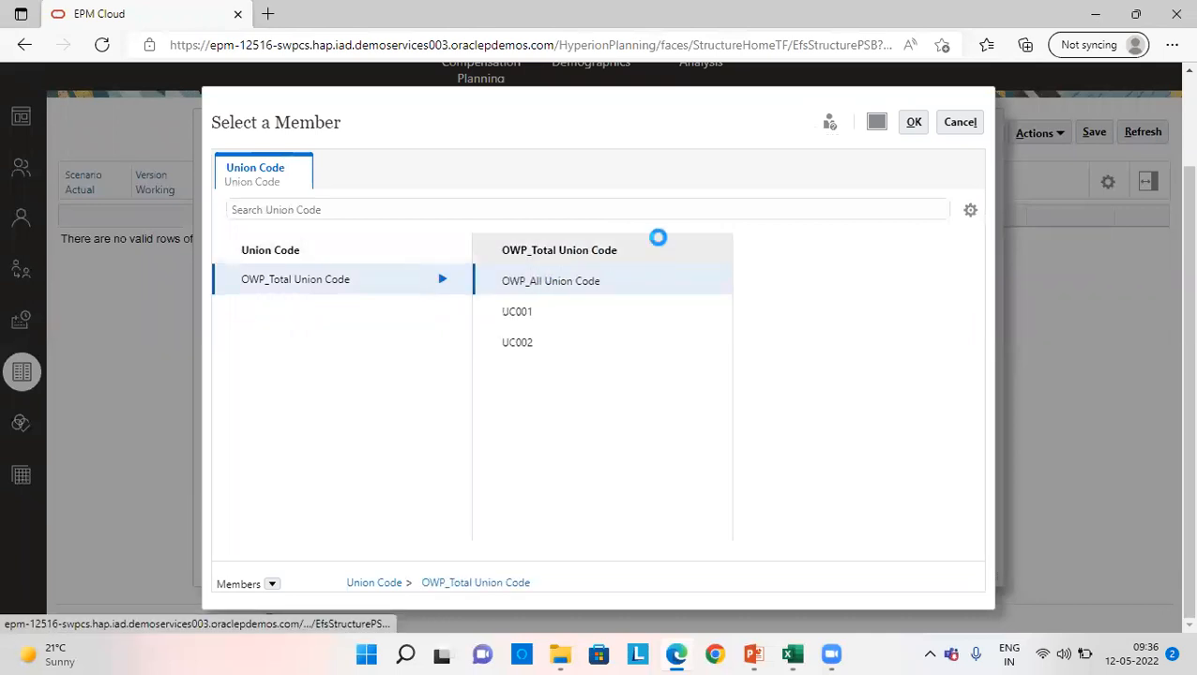
left_click(911, 123)
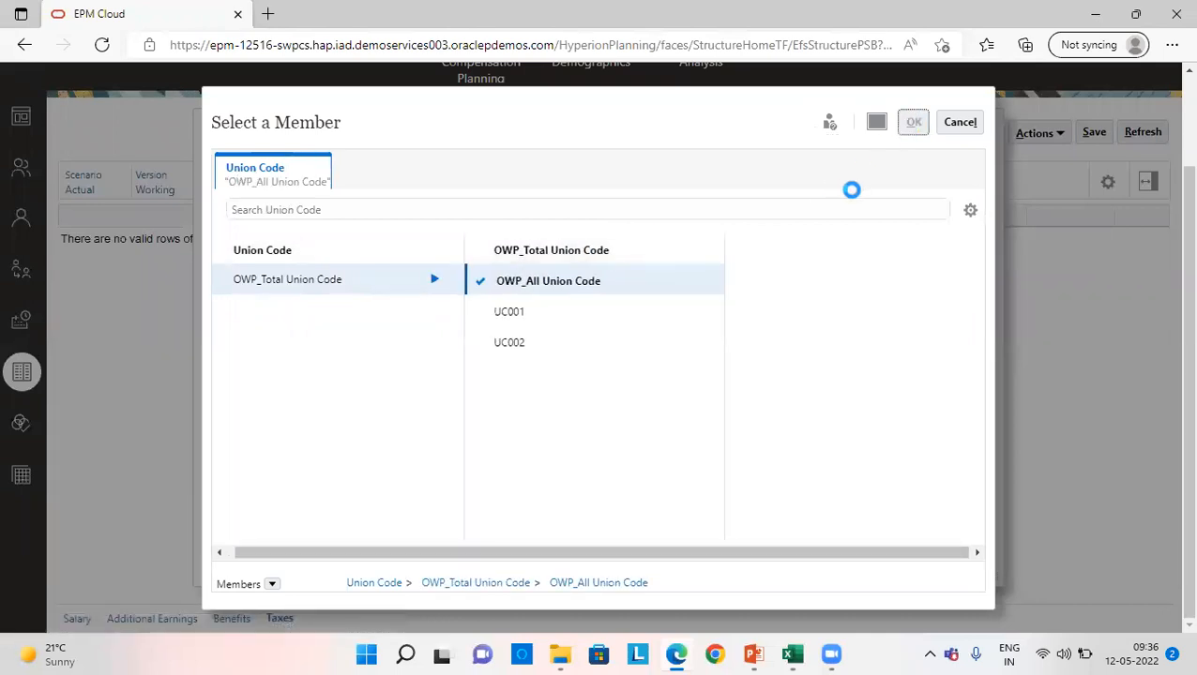
left_click(924, 137)
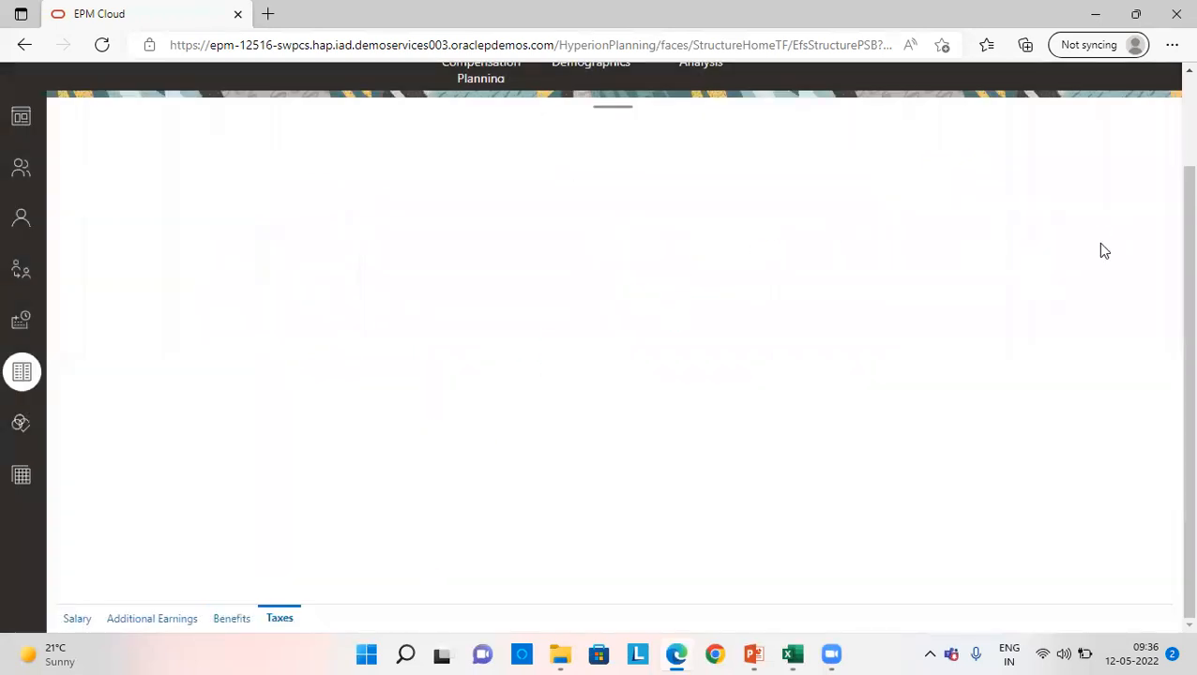
- Acknowledge the added tax default and save the taxes form
left_click(658, 238)
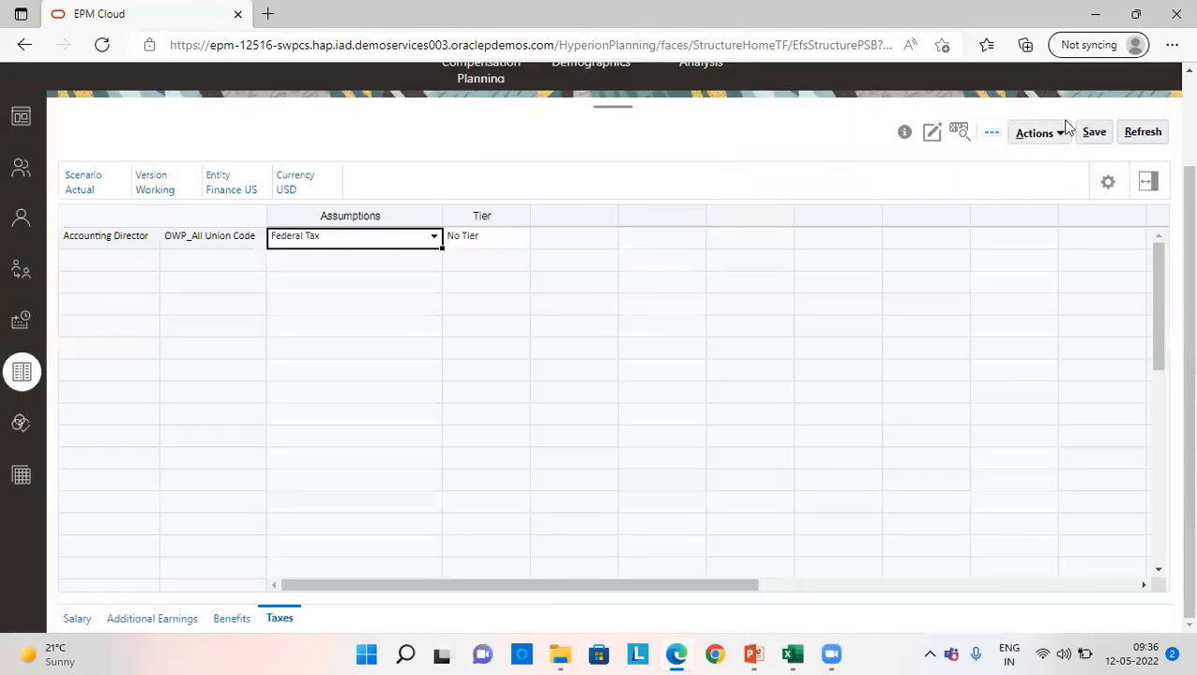
left_click(1087, 133)
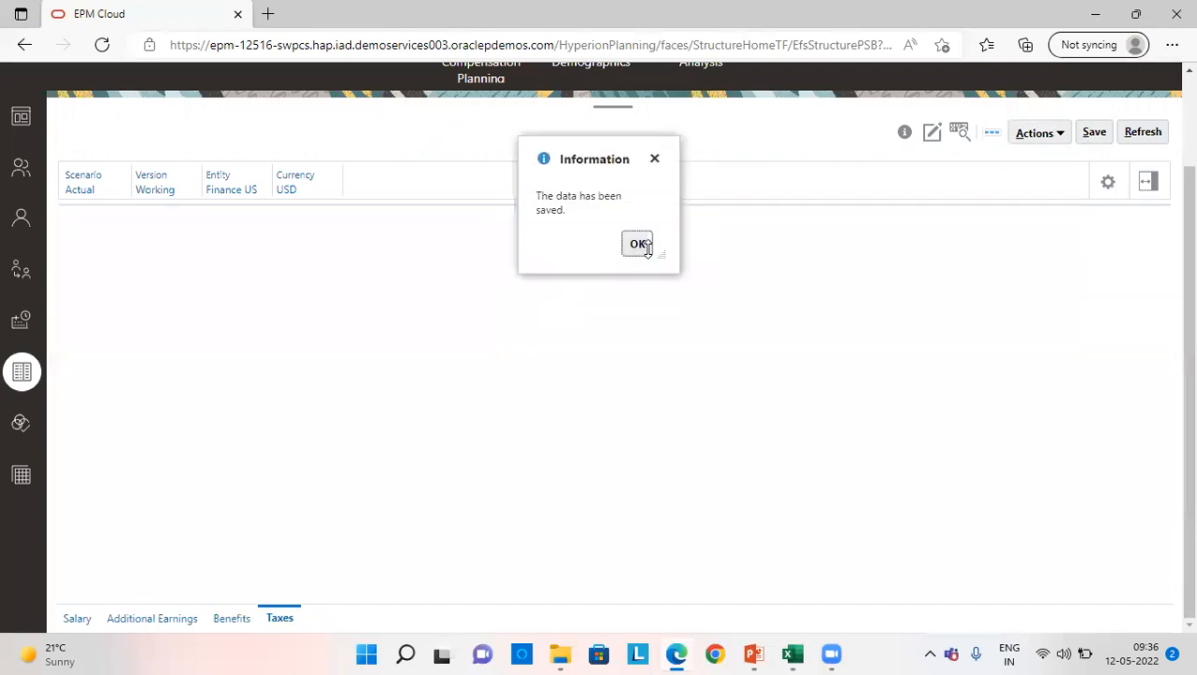
left_click(638, 245)
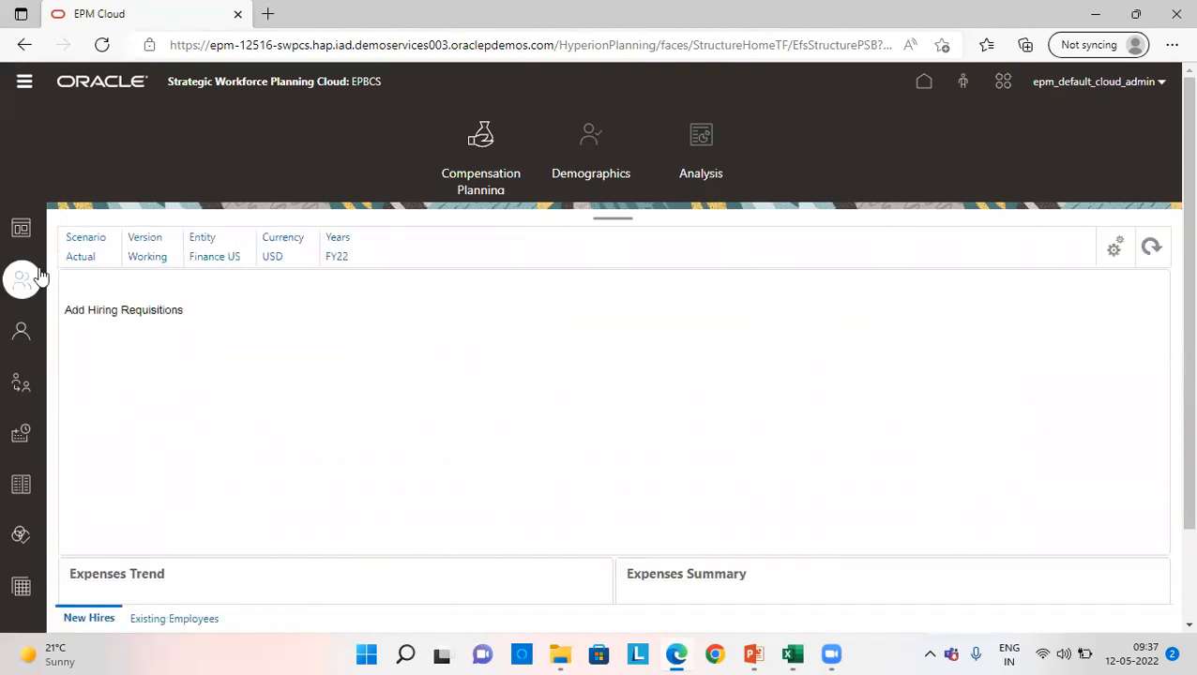
- Start adding a hiring requisition for Finance US with 1 requisition, 1 FTE for each and employee type Regular
right_click(98, 315)
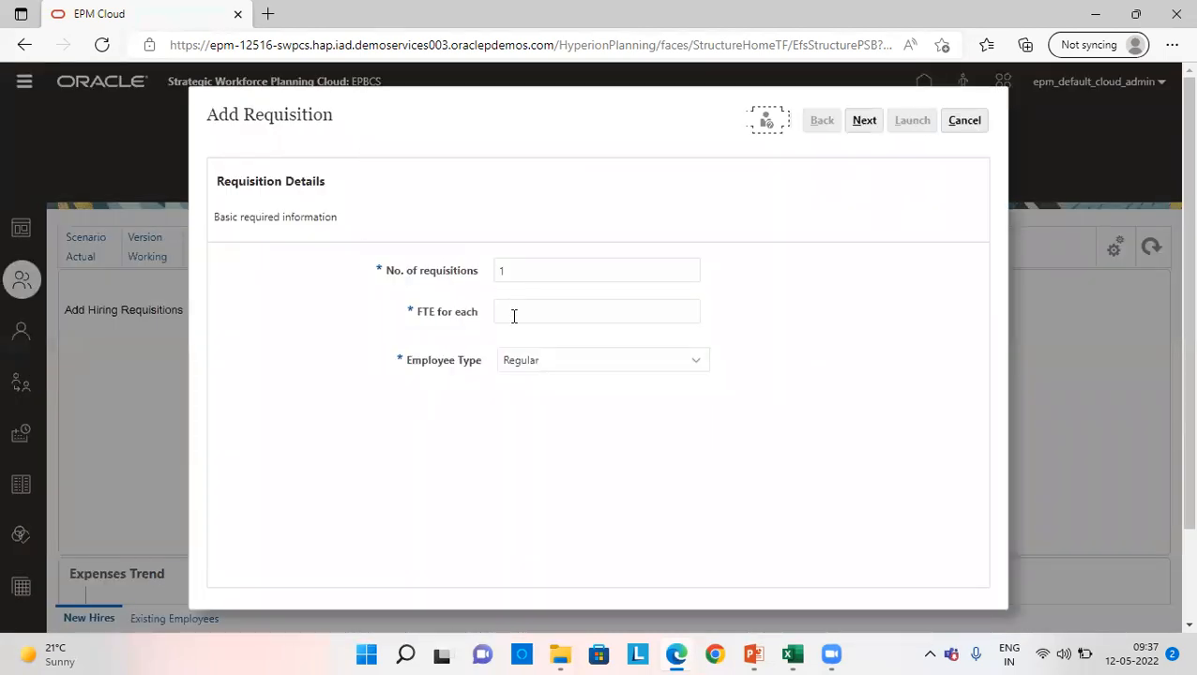
left_click(514, 316)
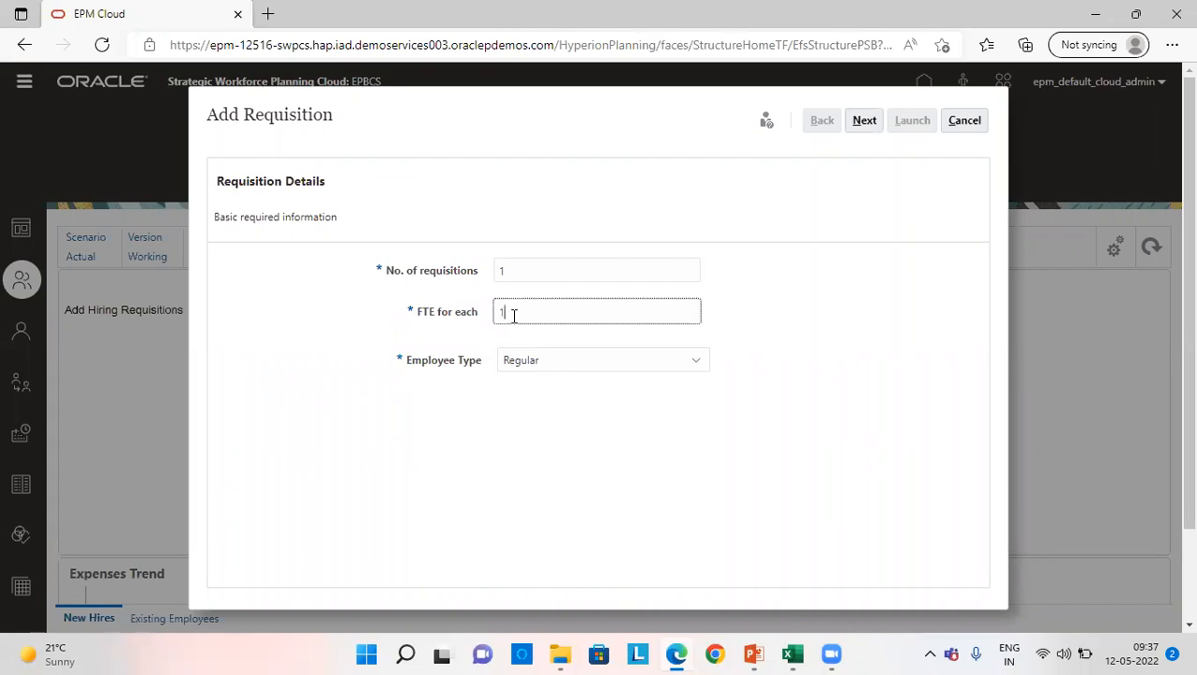
left_click(565, 359)
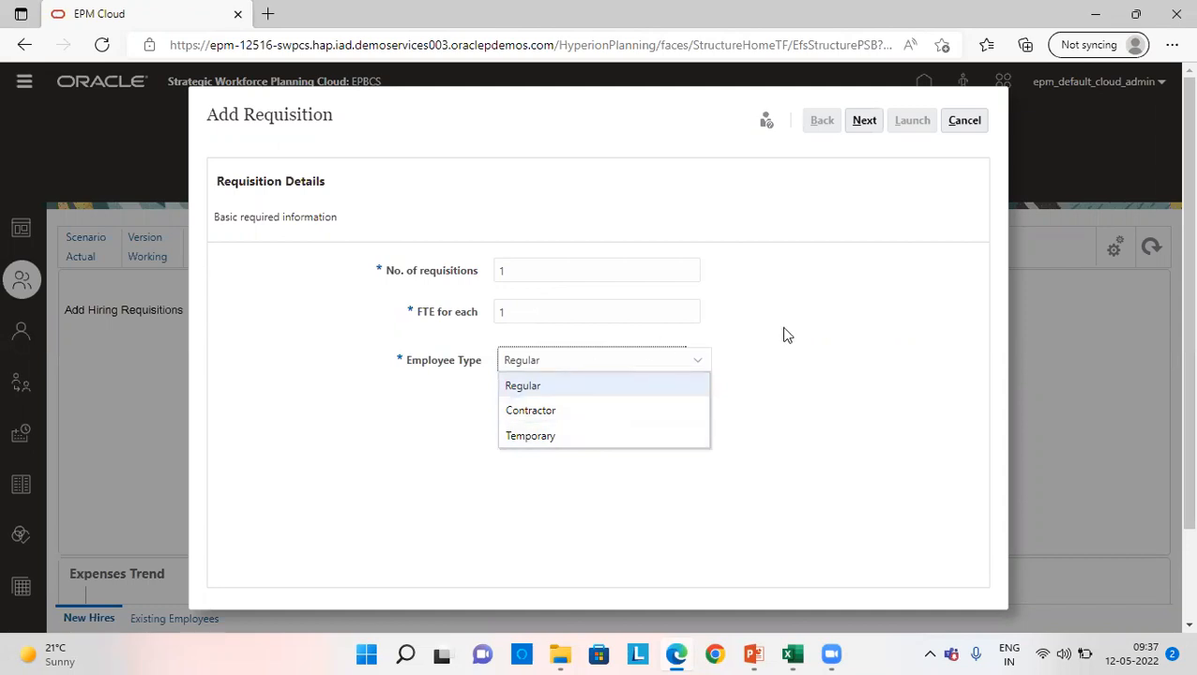
left_click(784, 297)
left_click(865, 124)
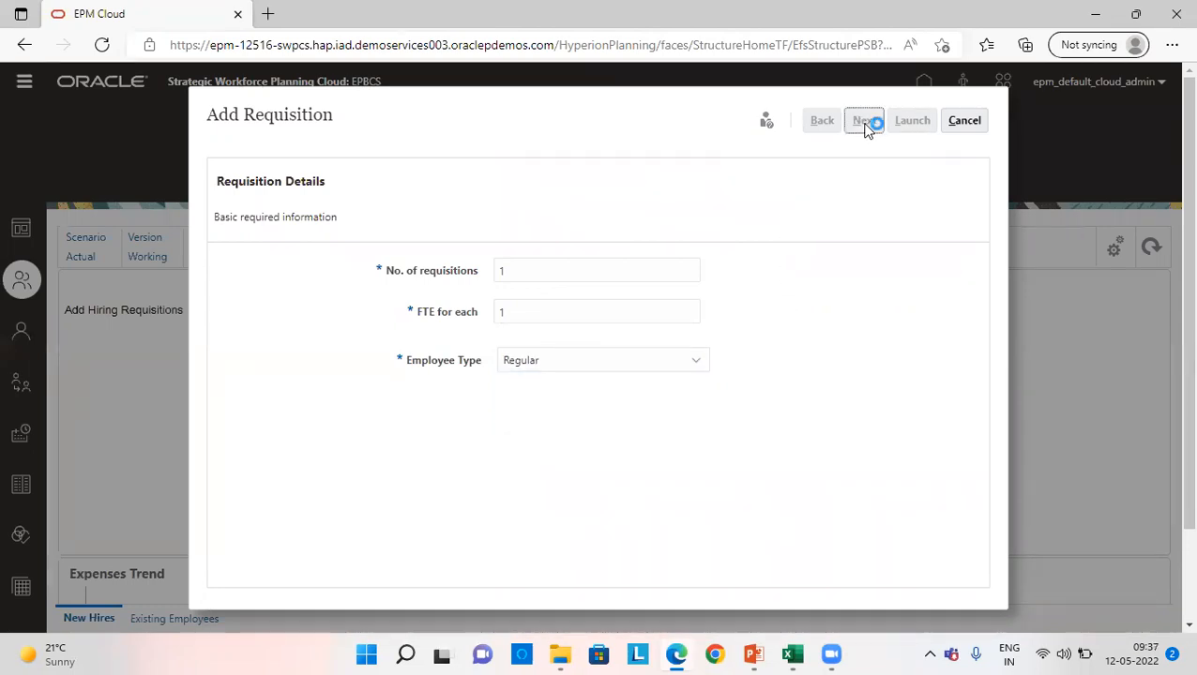
- Clear the requisition's end year and continue with Jan FY22 as its start
left_click(625, 353)
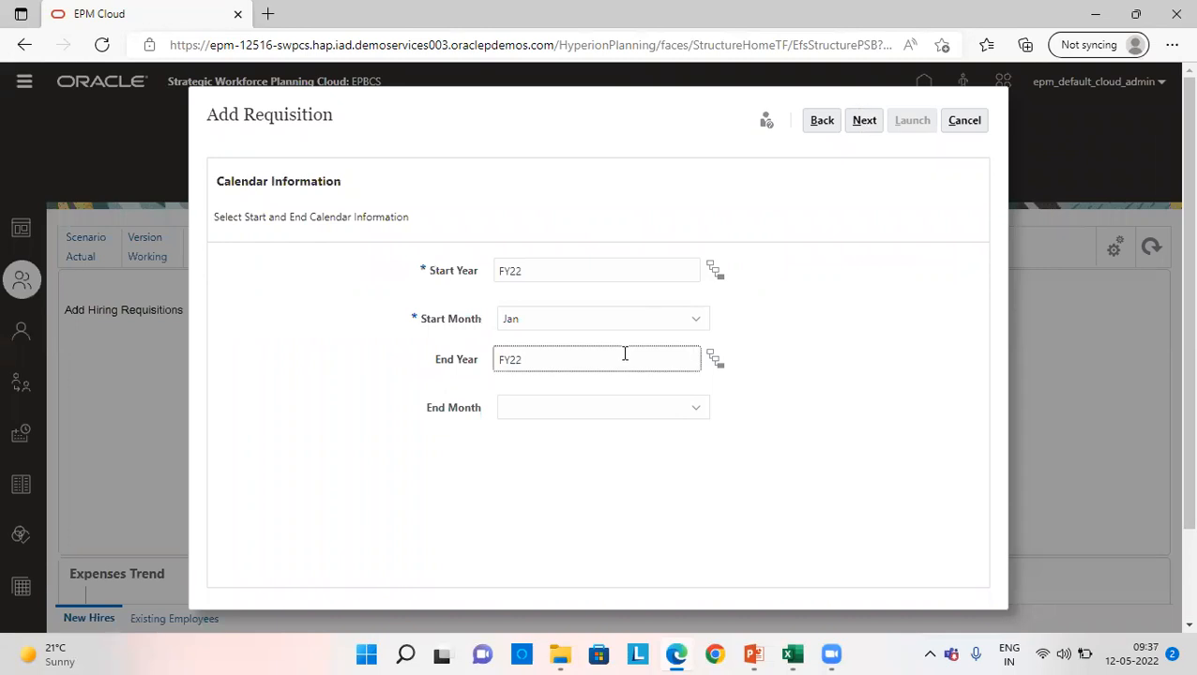
left_click(834, 240)
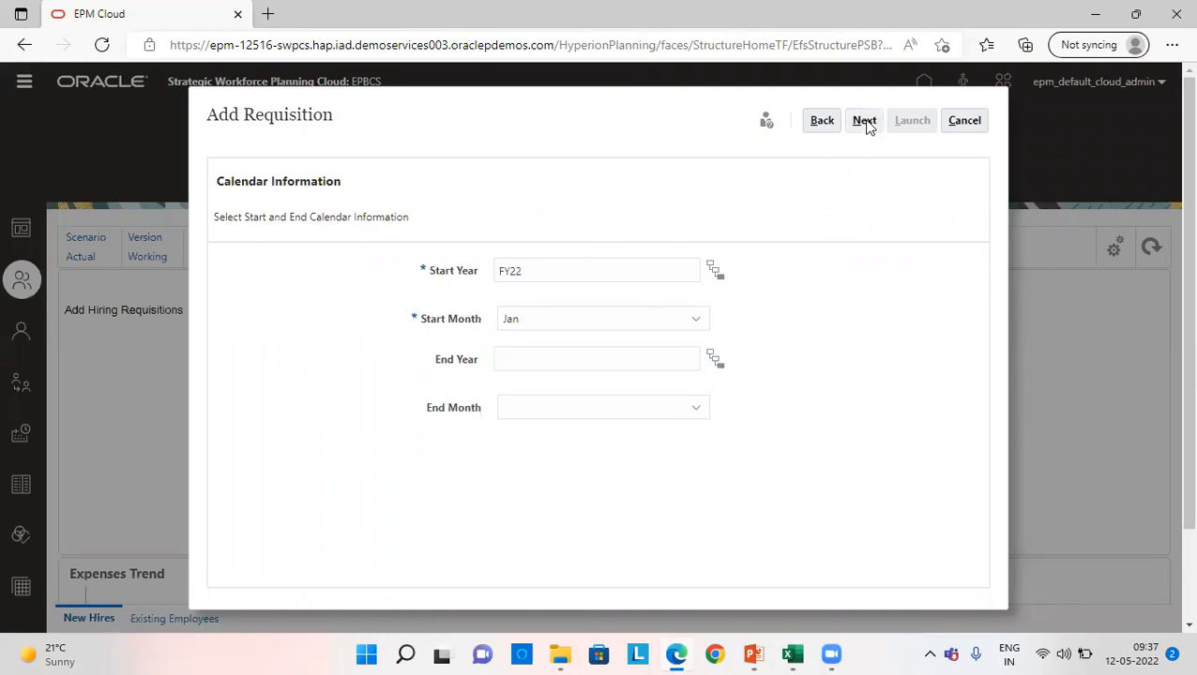
left_click(865, 124)
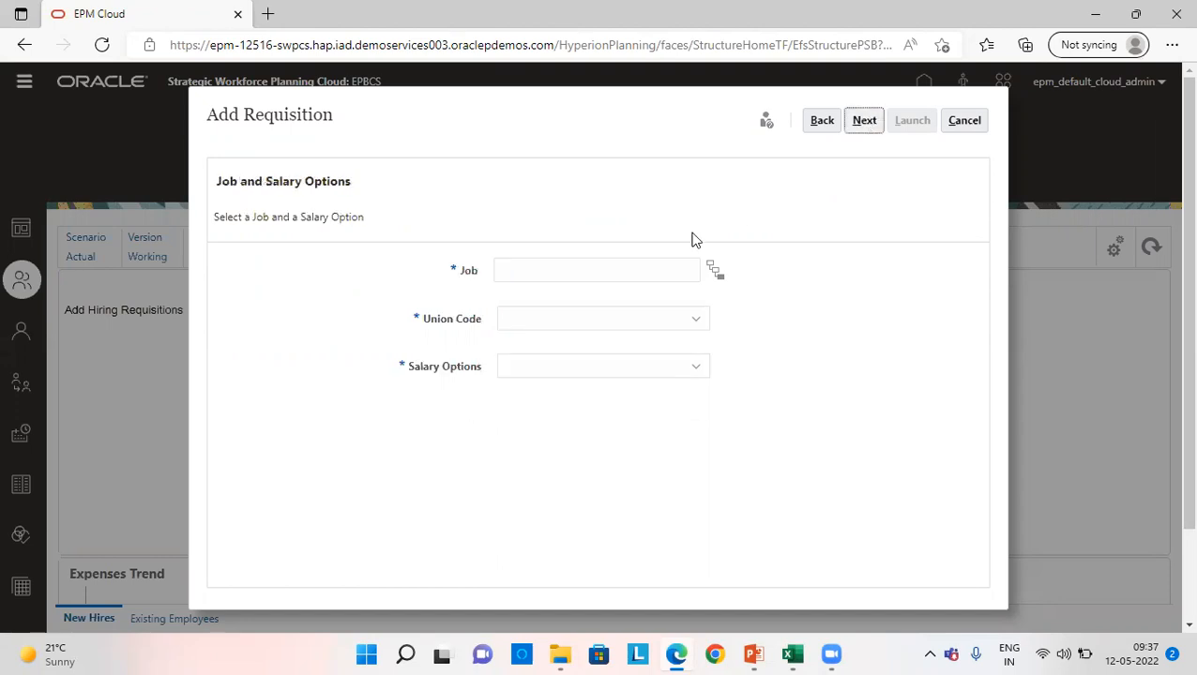
- Select Accounting Director from OWP_Total Jobs as the requisition's job
left_click(709, 272)
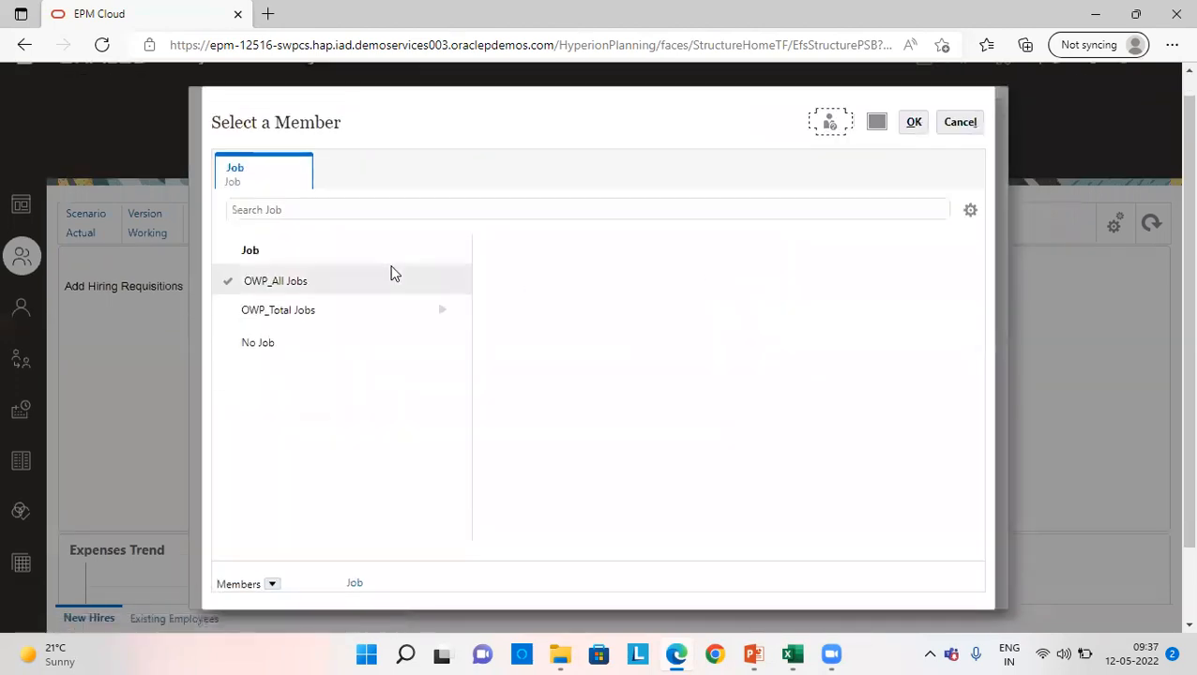
left_click(441, 309)
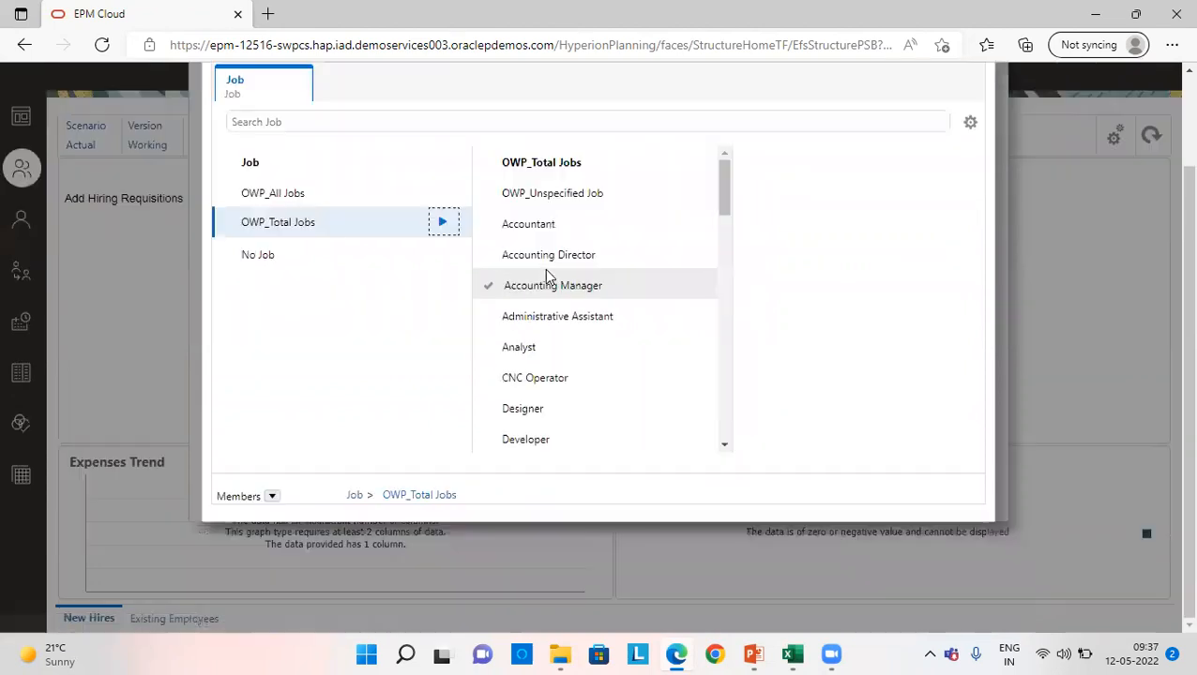
left_click(521, 339)
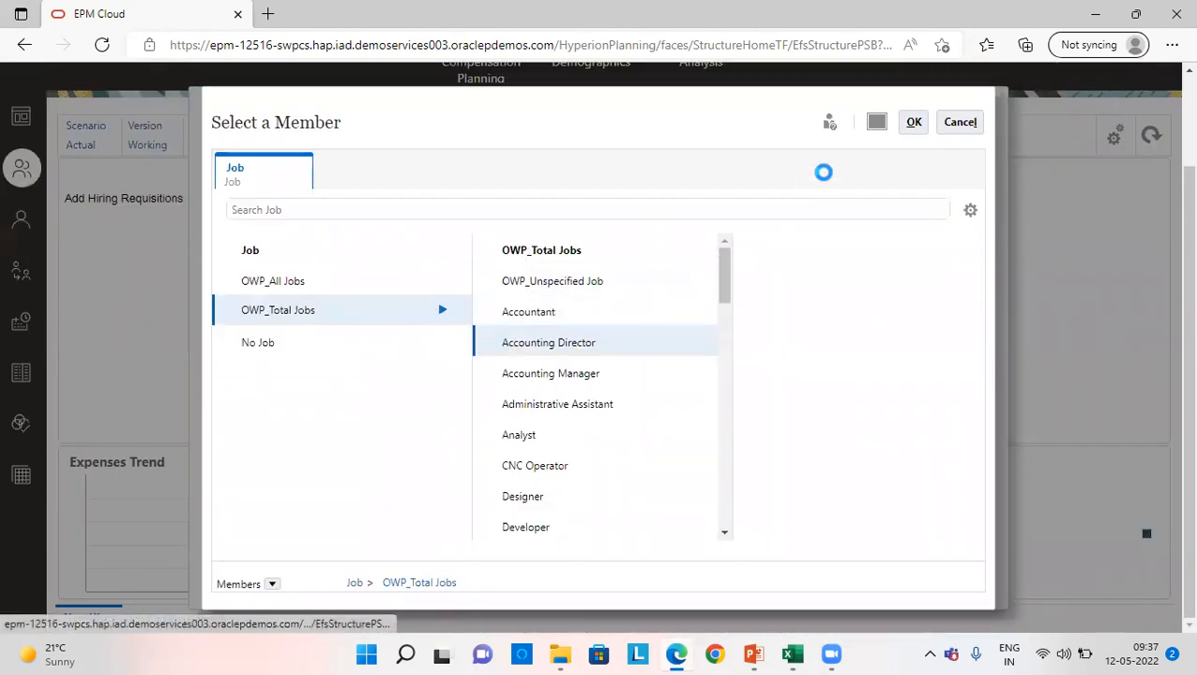
left_click(913, 122)
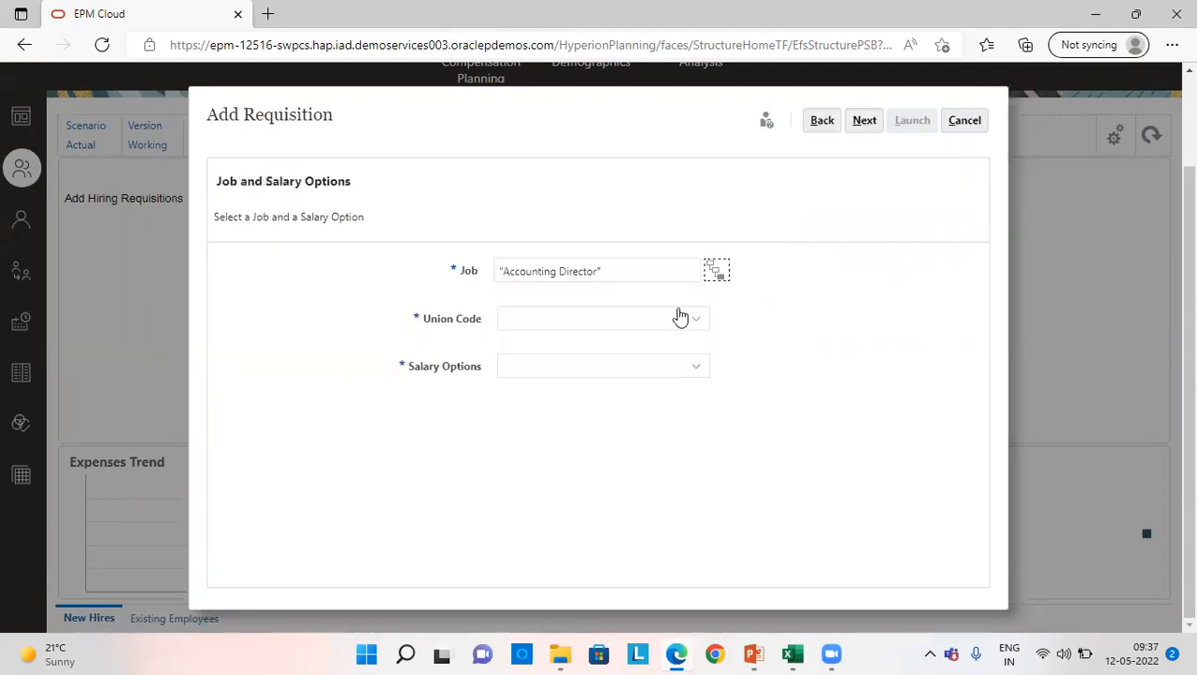
- Set the requisition's union code to OWP_All Union Code and its salary option to Salary Grade
left_click(678, 318)
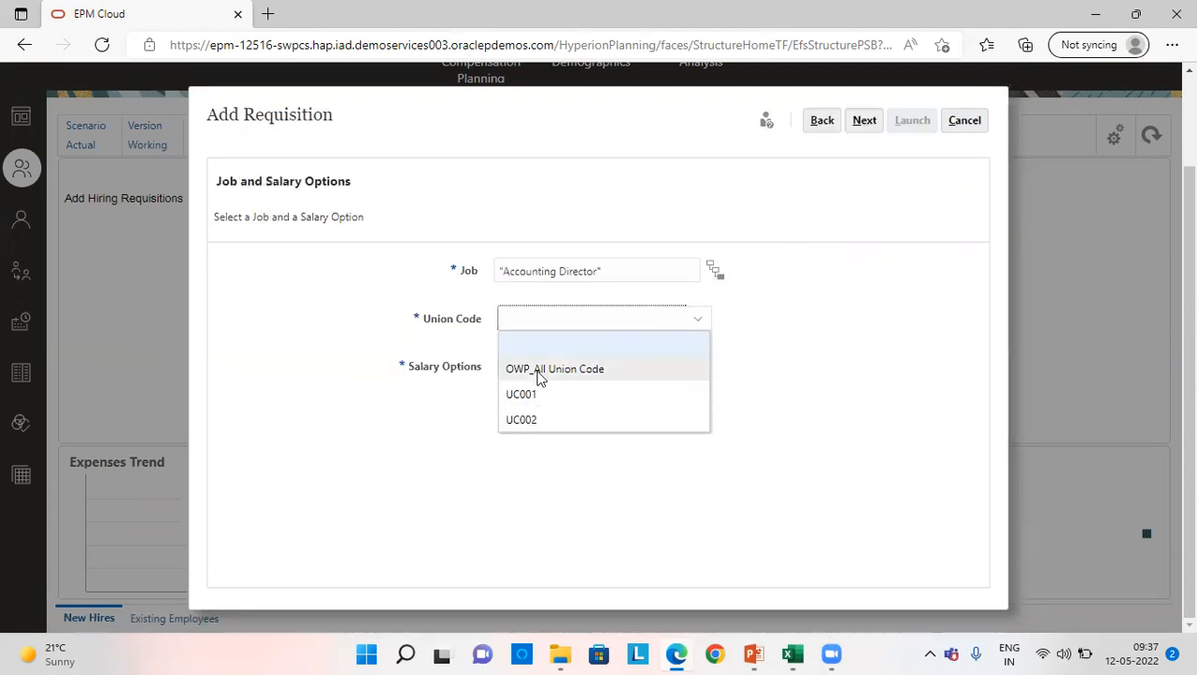
left_click(537, 371)
left_click(542, 368)
left_click(526, 469)
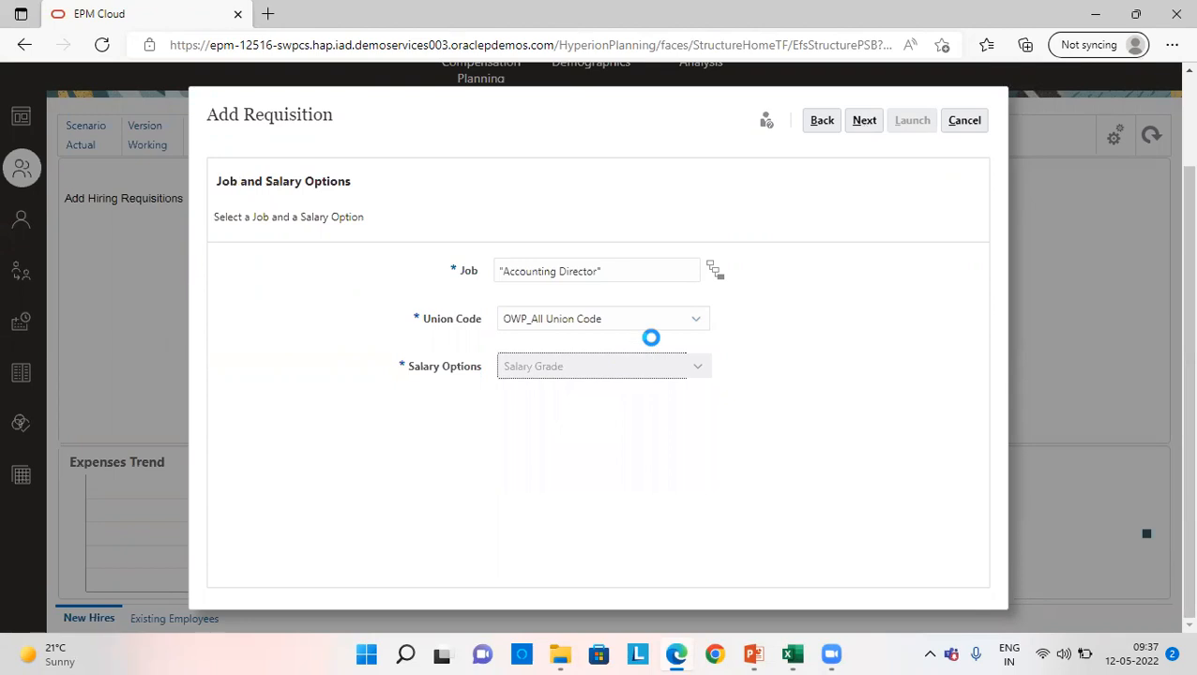
left_click(864, 122)
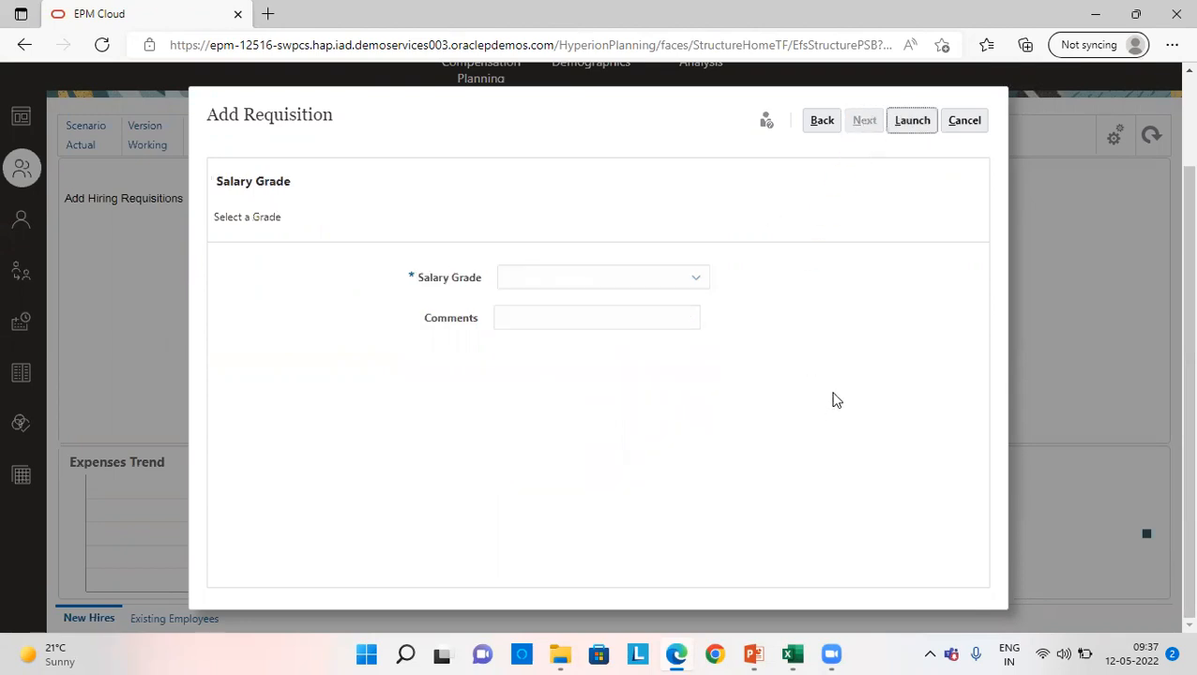
- Choose No Grade as the salary grade, launch the requisition and acknowledge the save
left_click(531, 278)
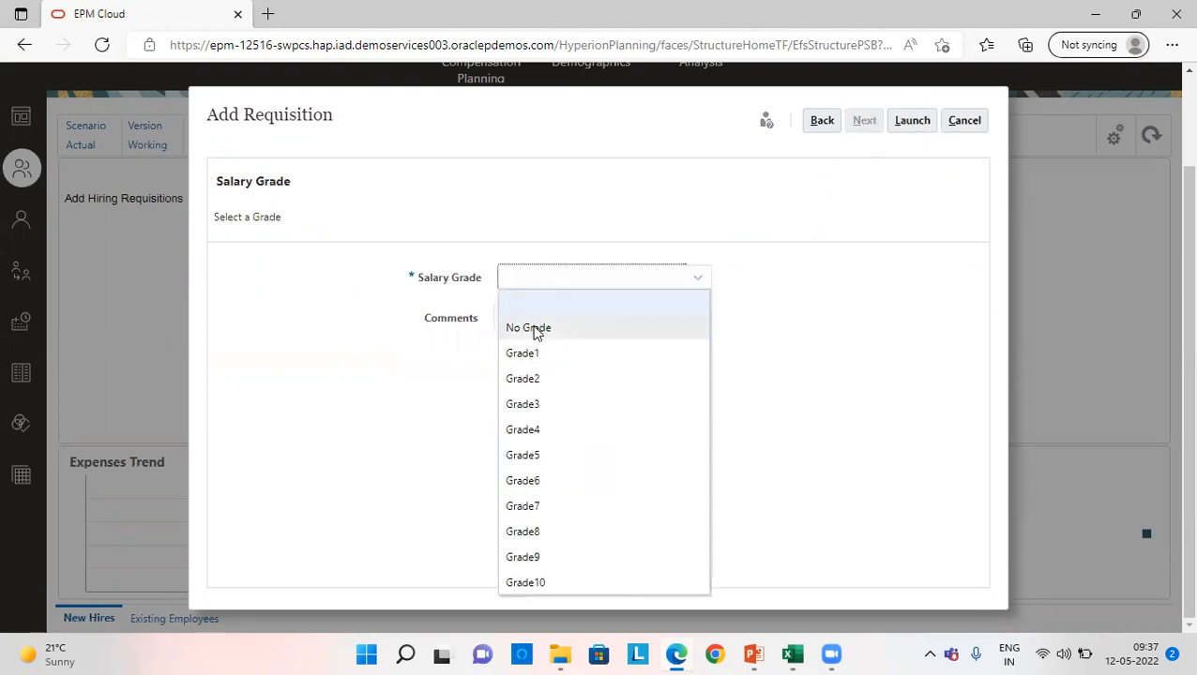
left_click(534, 326)
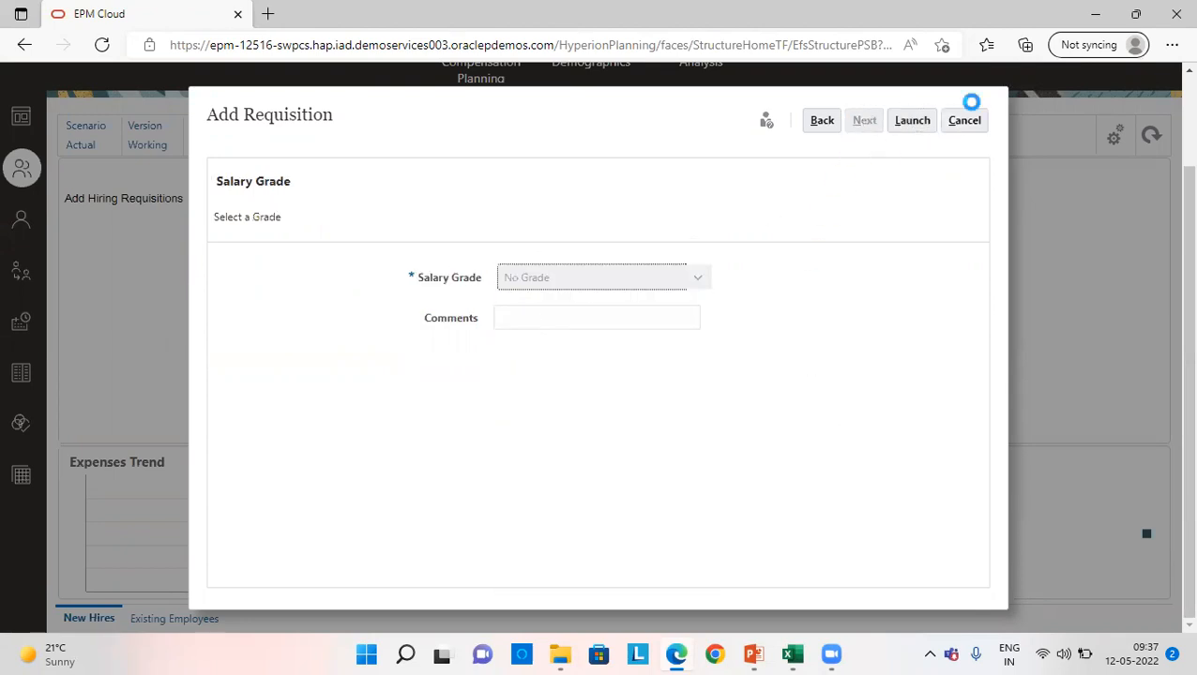
left_click(912, 122)
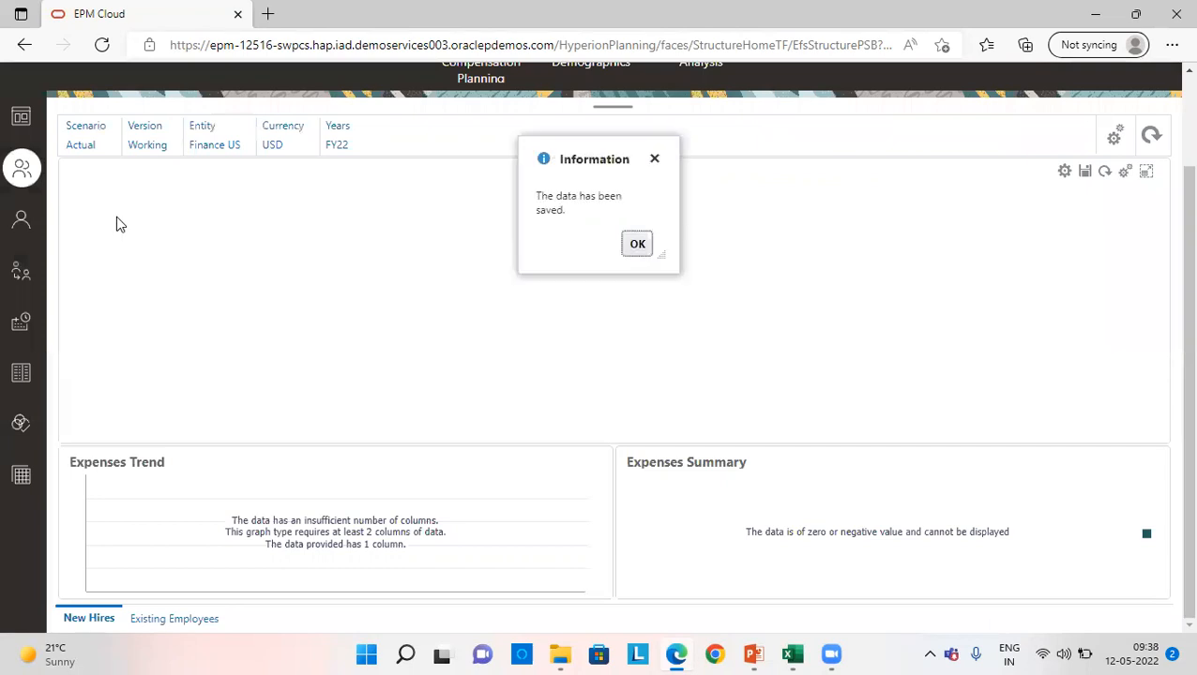
left_click(635, 244)
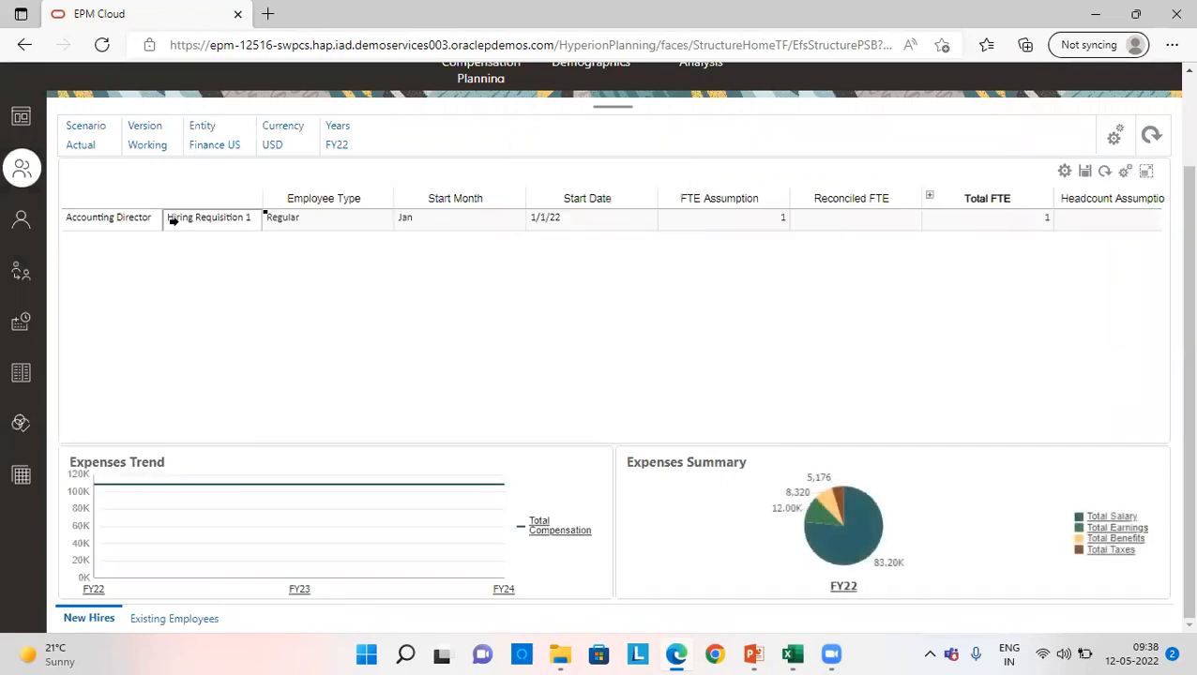
- Calculate compensation for the Accounting Director hiring requisition and acknowledge the result
right_click(107, 217)
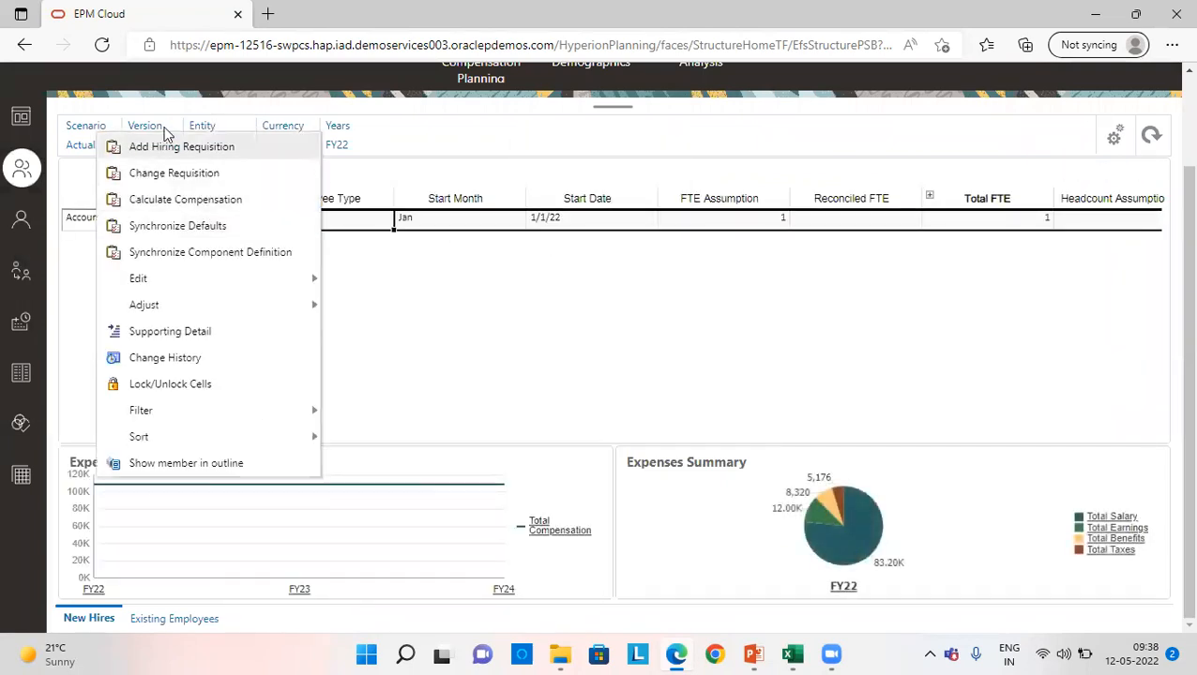
left_click(178, 200)
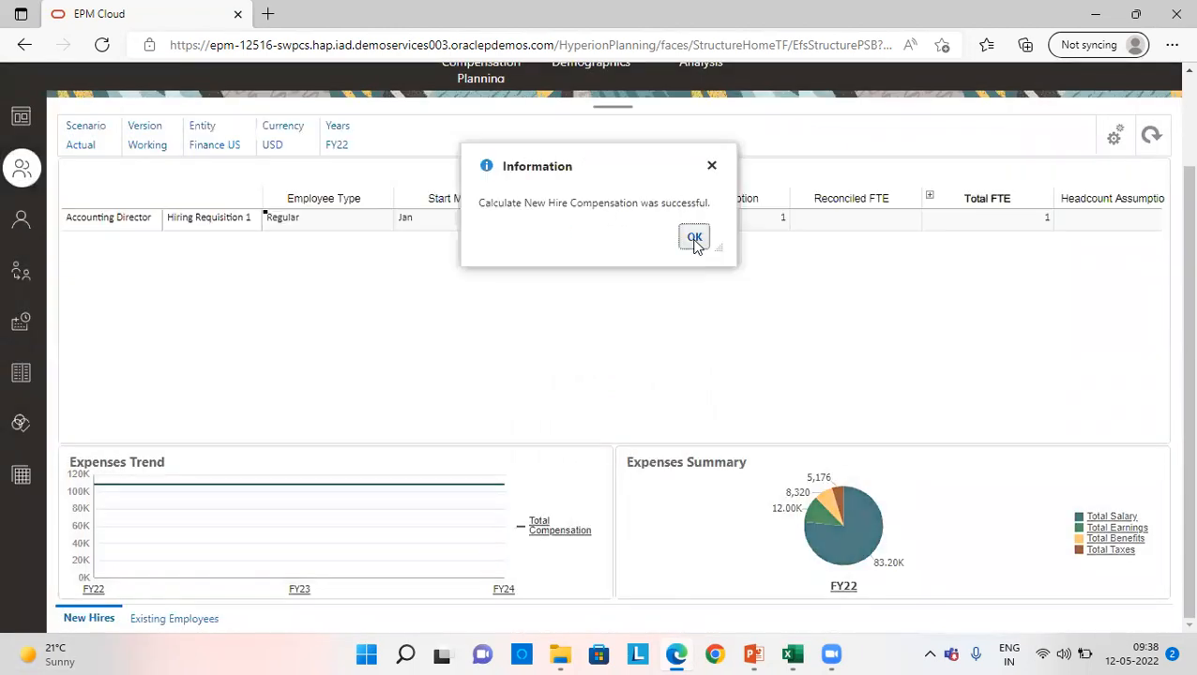
left_click(694, 237)
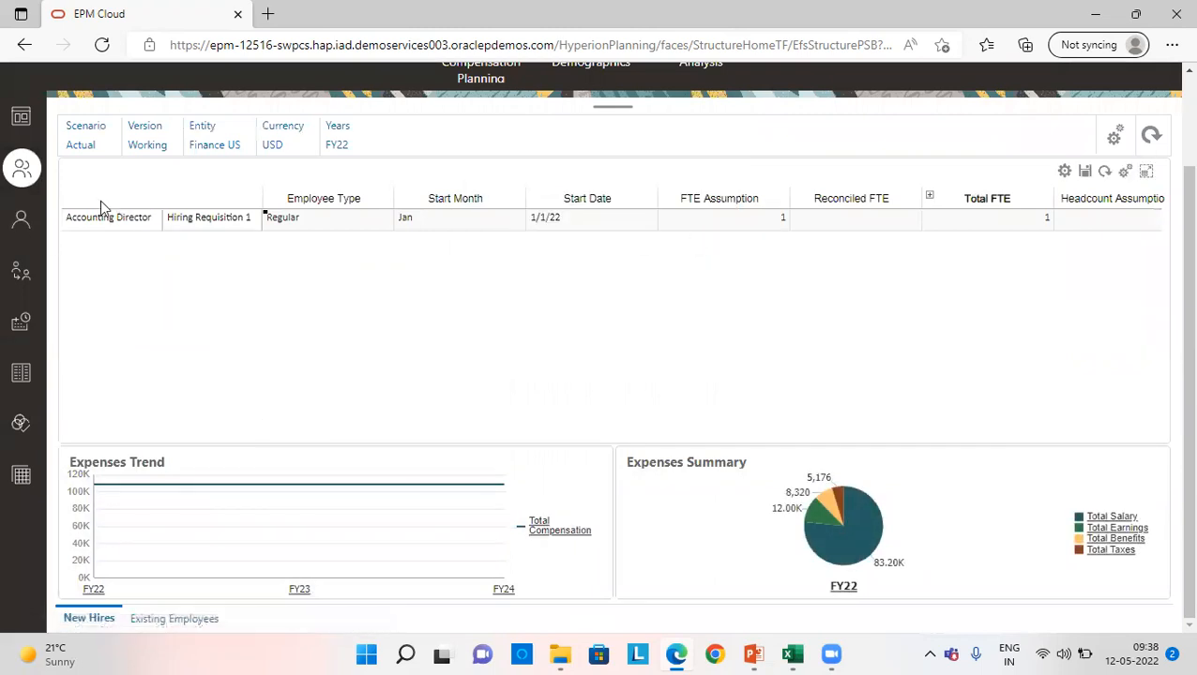
- Synchronize the defaults and the component definition for the Accounting Director requisition, acknowledging each result
right_click(126, 217)
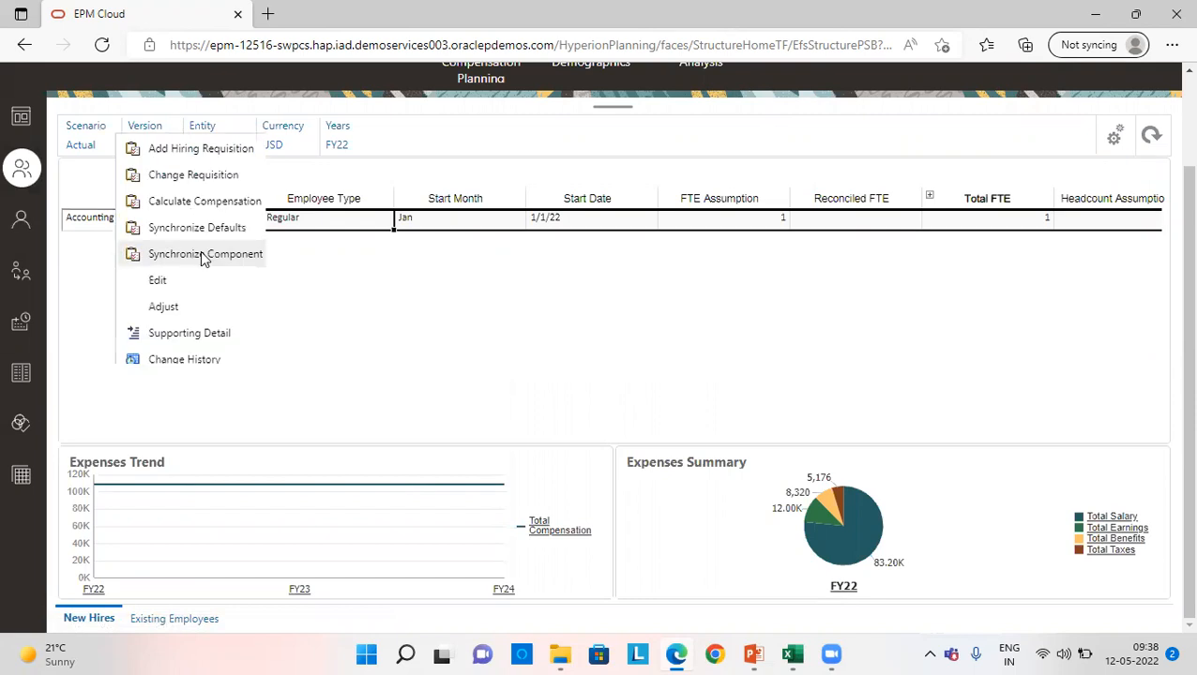
left_click(205, 229)
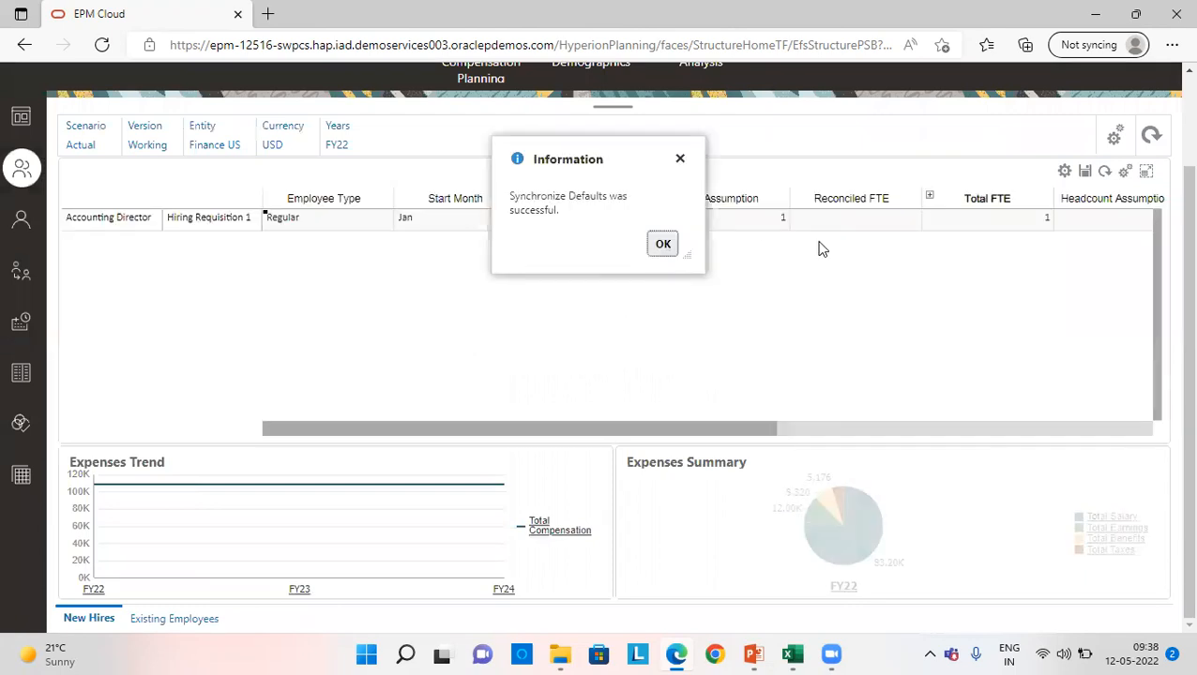
left_click(662, 244)
right_click(111, 218)
left_click(154, 253)
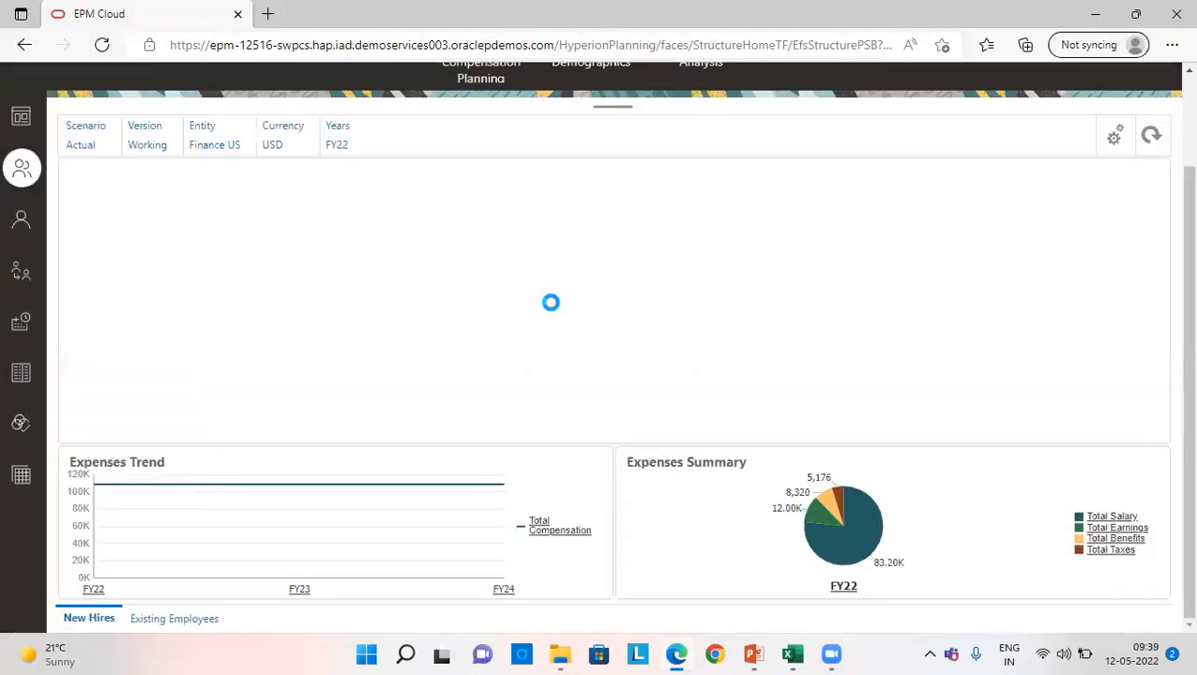
left_click(667, 235)
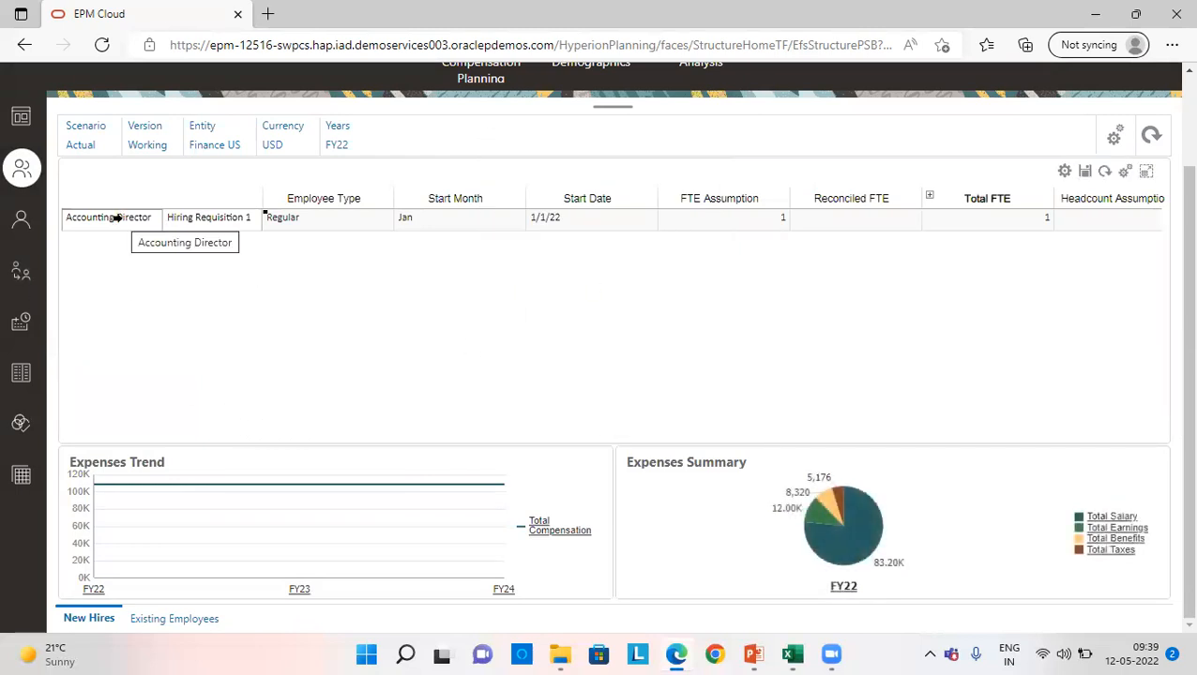
- Associate Hiring Requisition 1 with existing employee E0001 from OWP_Existing Employees, launch the rule and acknowledge the result
right_click(178, 219)
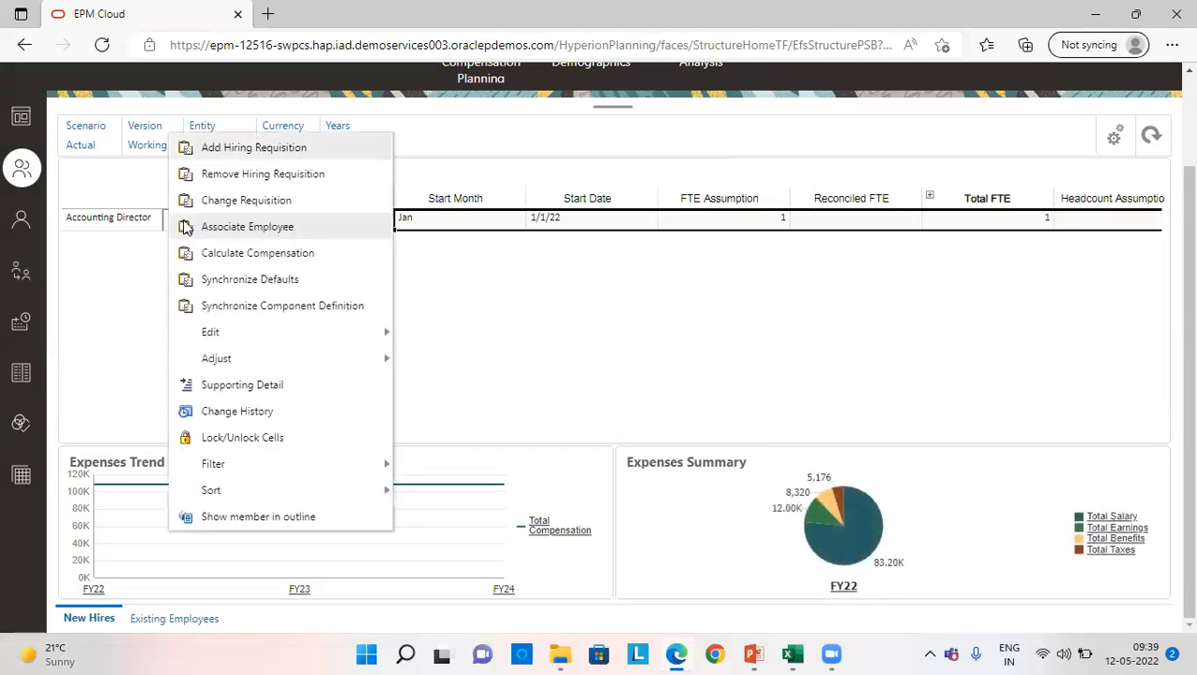
left_click(227, 228)
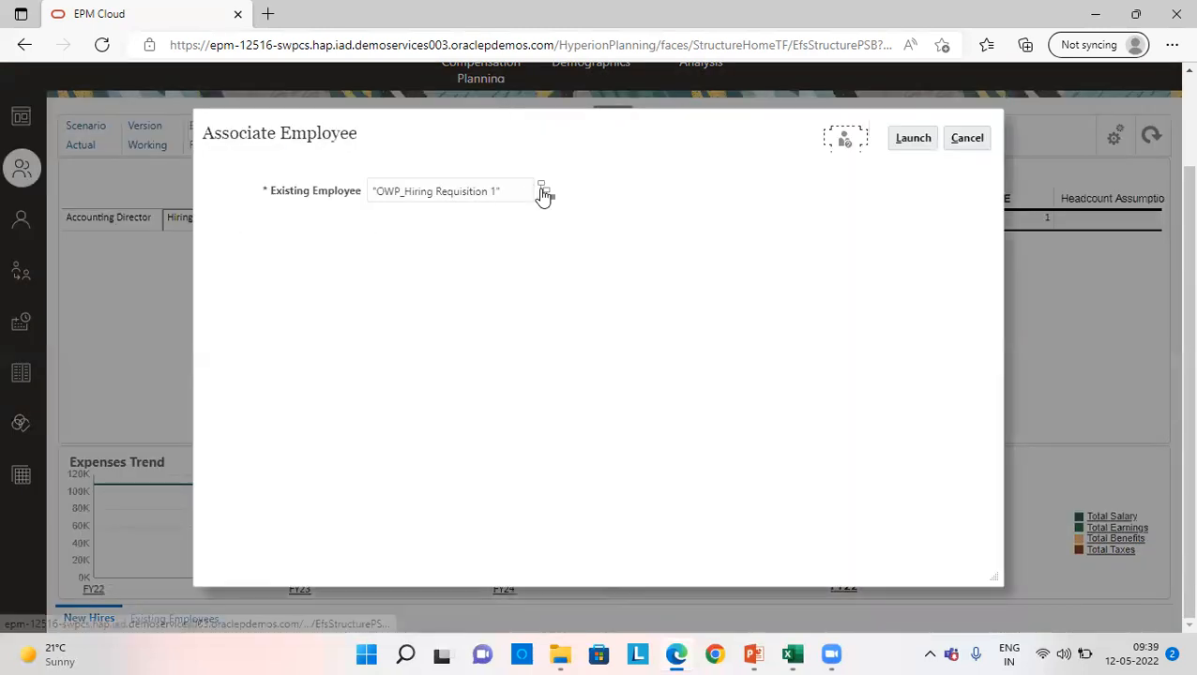
left_click(545, 191)
left_click(440, 279)
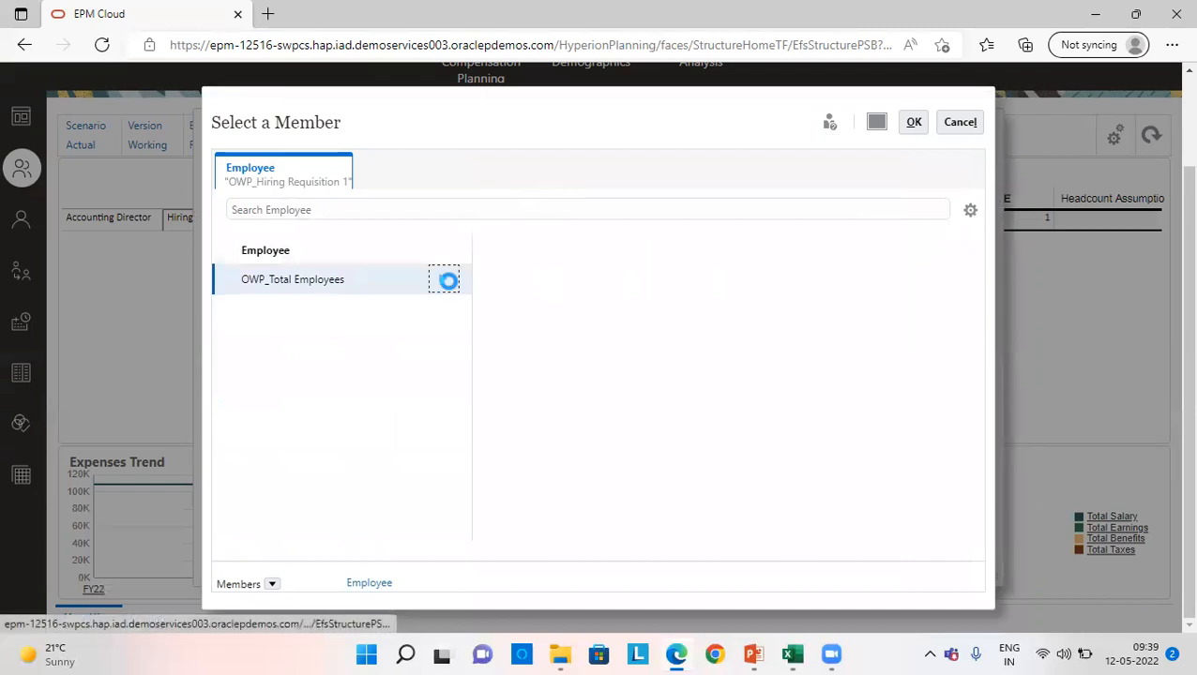
left_click(705, 279)
left_click(766, 312)
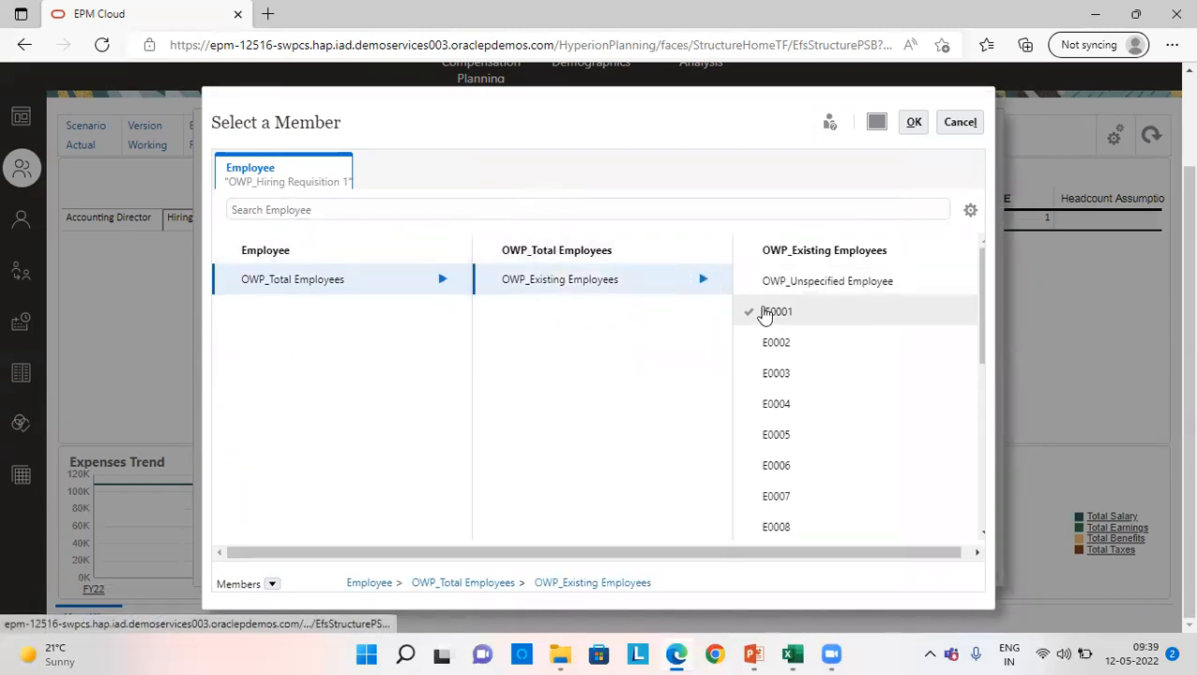
left_click(914, 123)
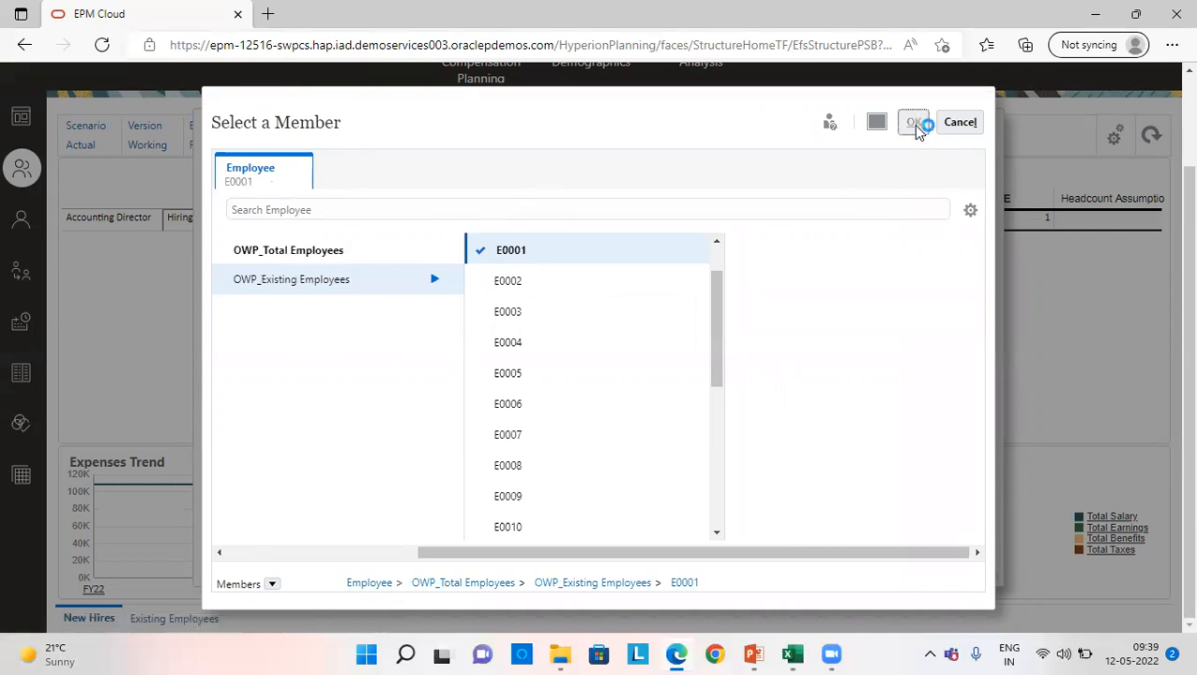
left_click(912, 138)
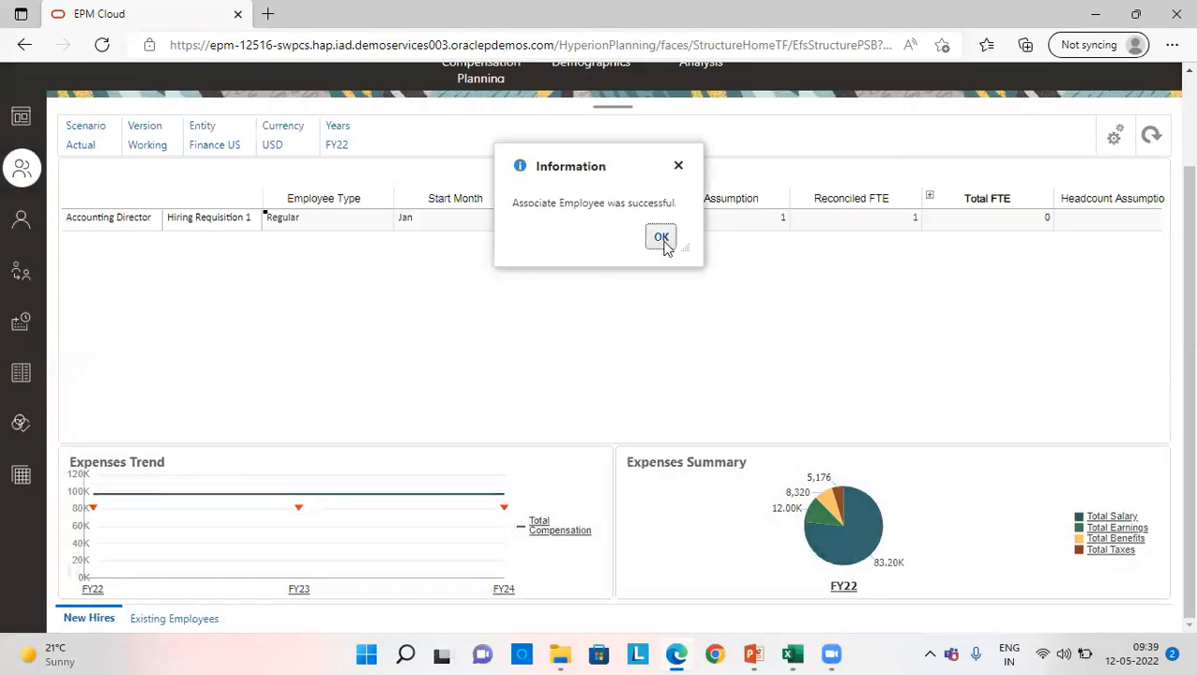
left_click(661, 237)
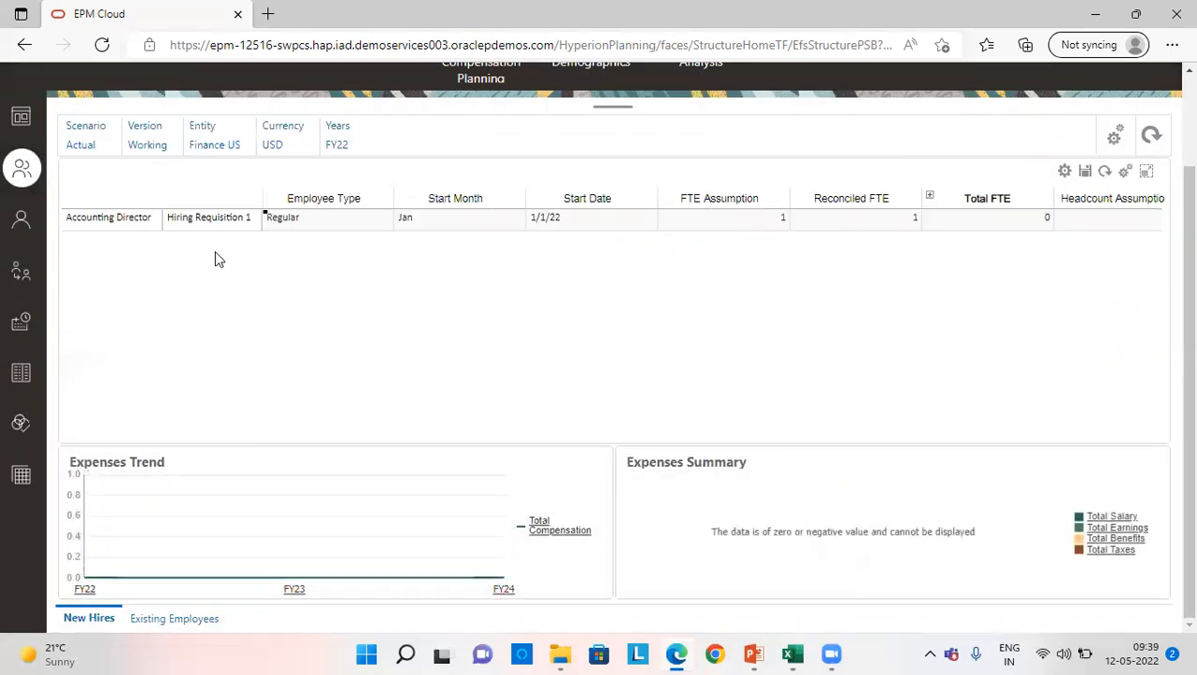
- Open the employee details page for the Accounting Director job and the employee associated with the requisition
scroll(123, 289, "up", 2)
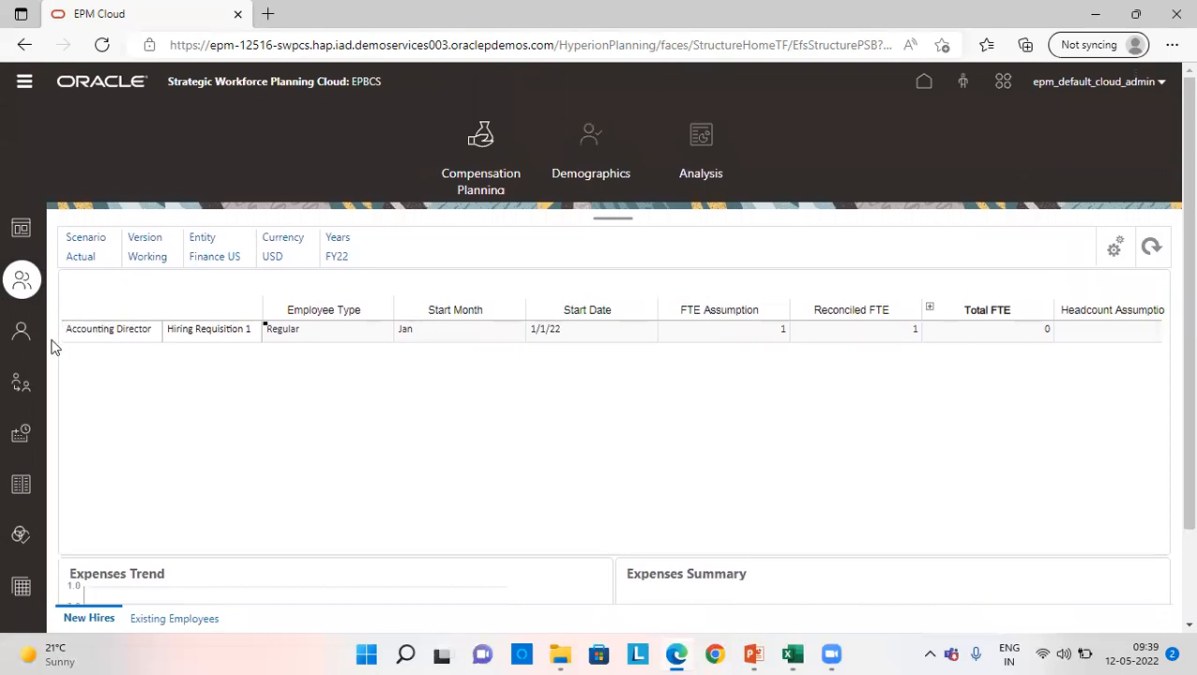
left_click(22, 340)
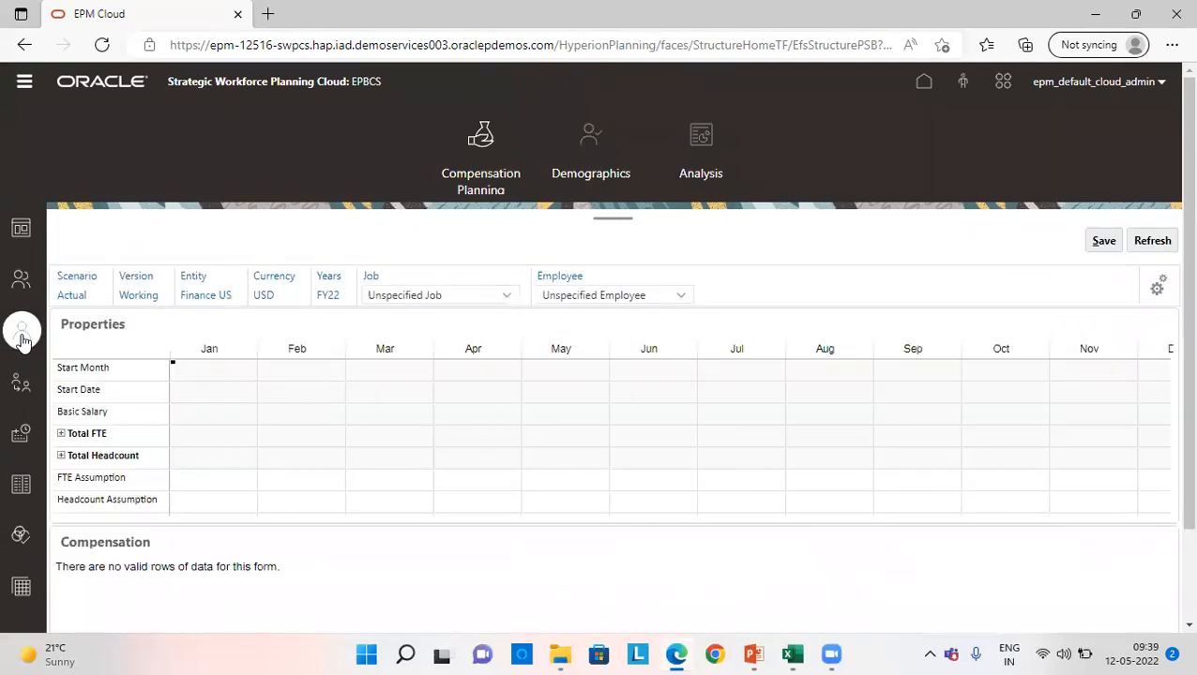
left_click(434, 295)
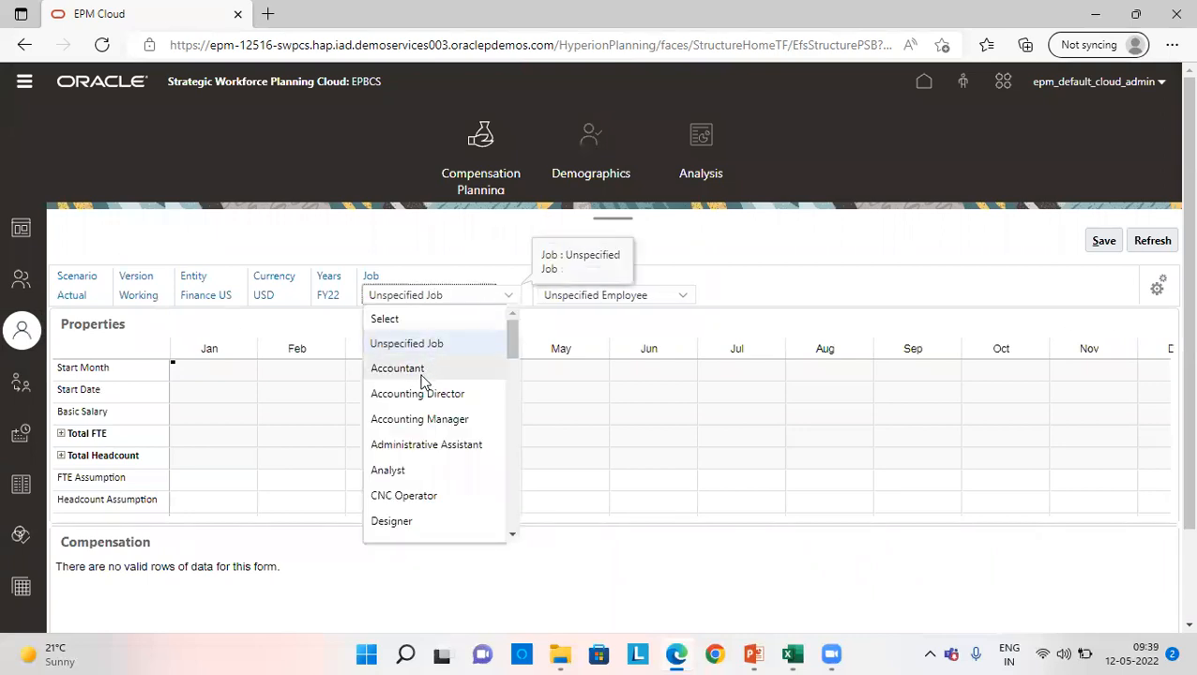
left_click(395, 393)
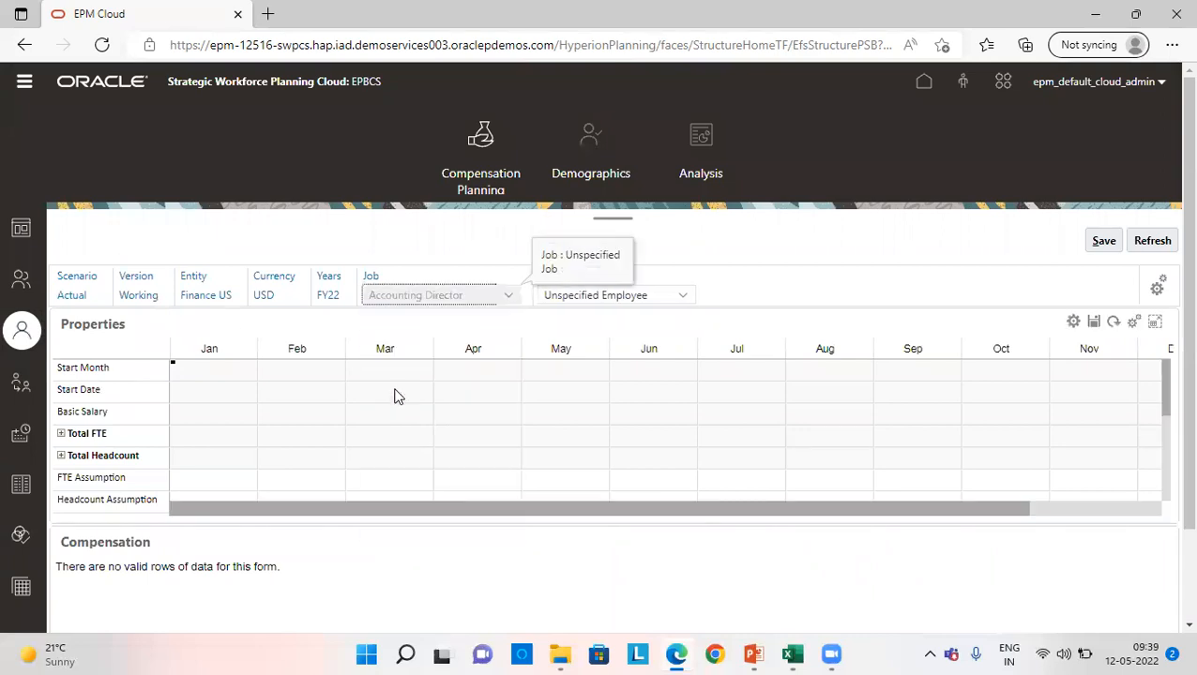
left_click(593, 298)
left_click(585, 369)
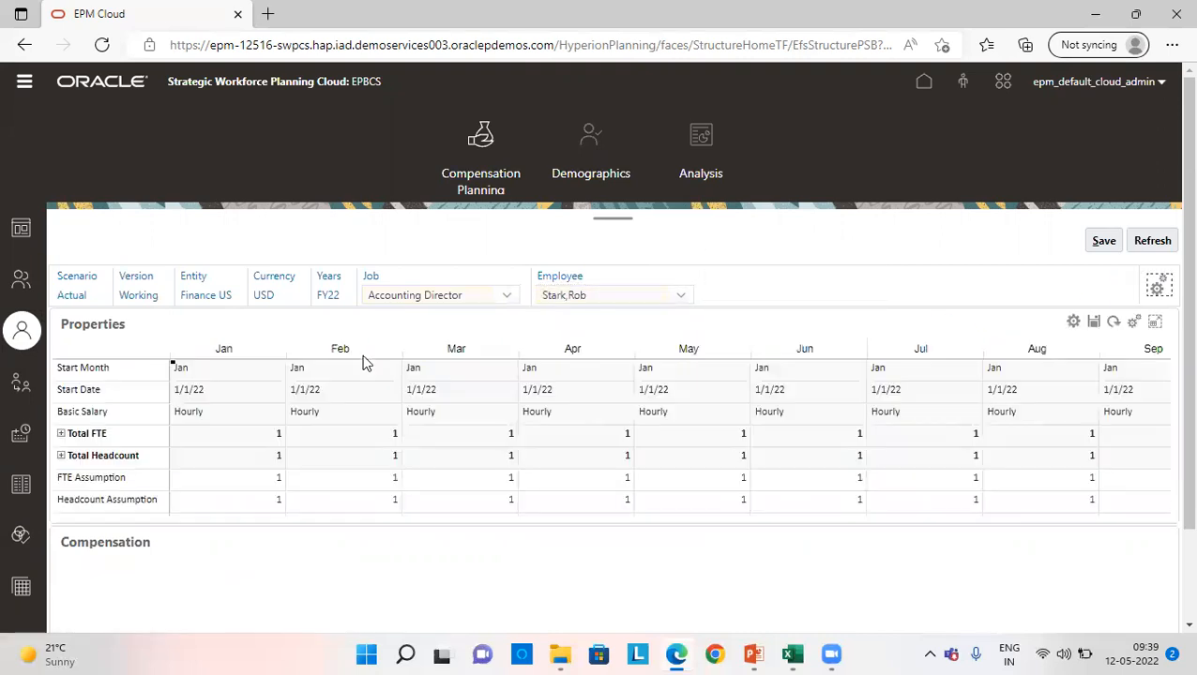
- Maximize the Compensation grid, open it in Smart View through the downloaded link file, and switch to Excel
scroll(1042, 497, "down", 1)
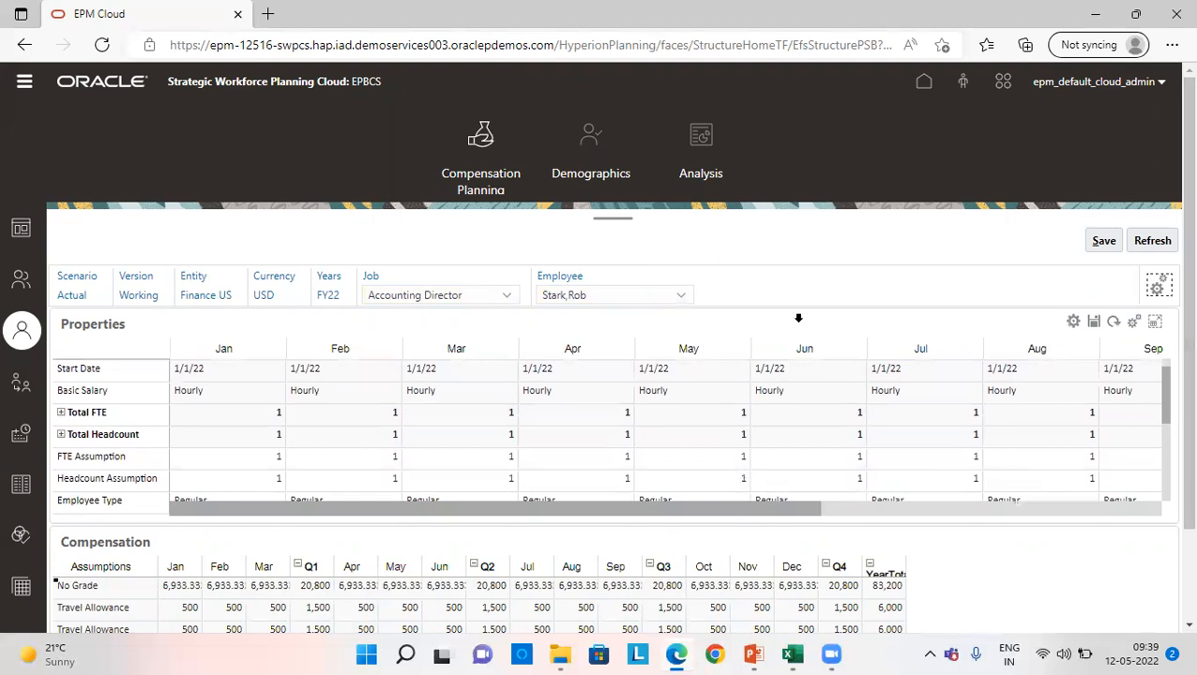
scroll(1171, 225, "down", 2)
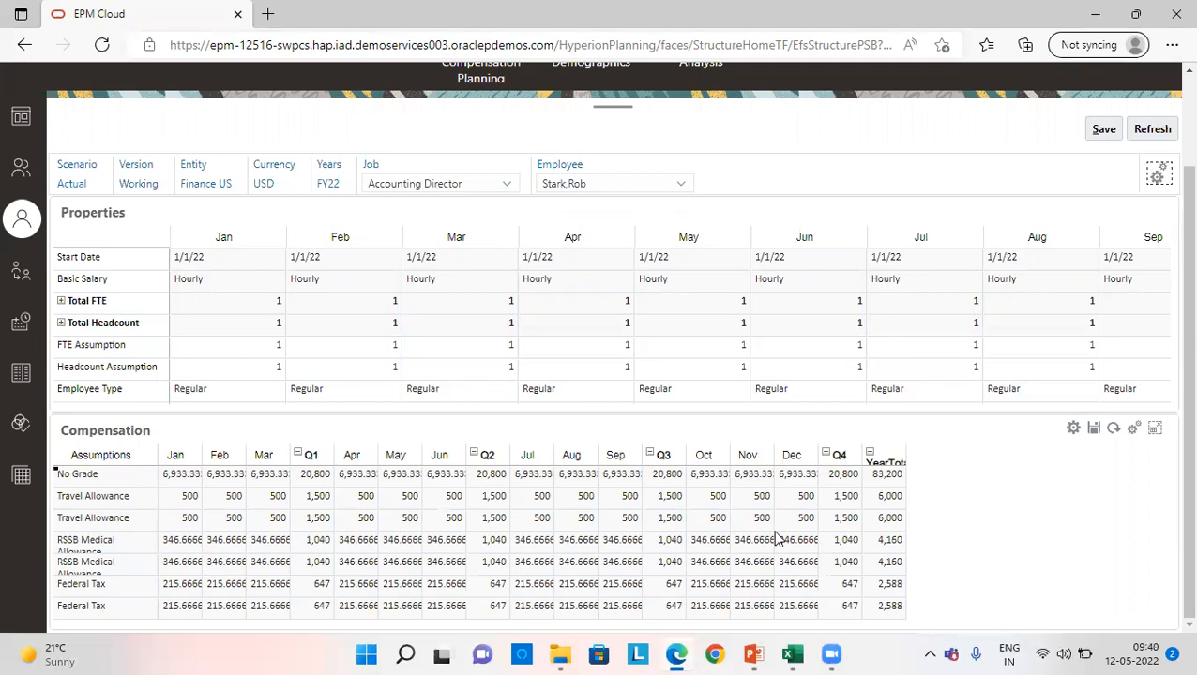
scroll(775, 539, "up", 1)
scroll(1170, 454, "down", 1)
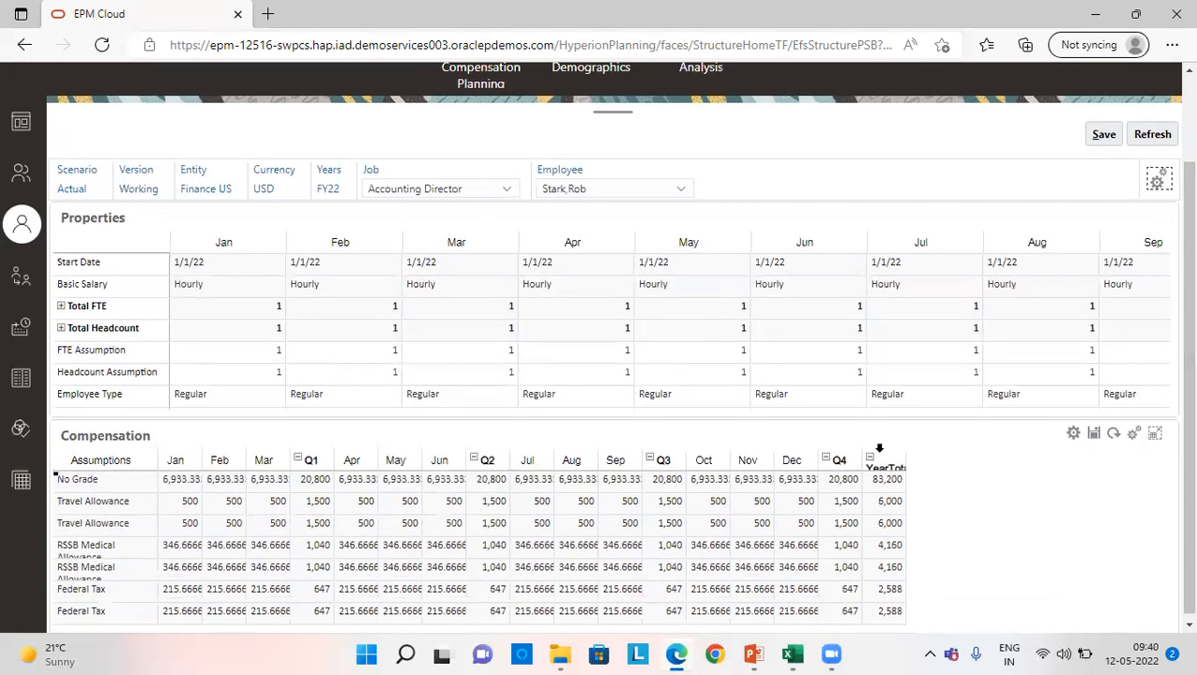
left_click(1155, 432)
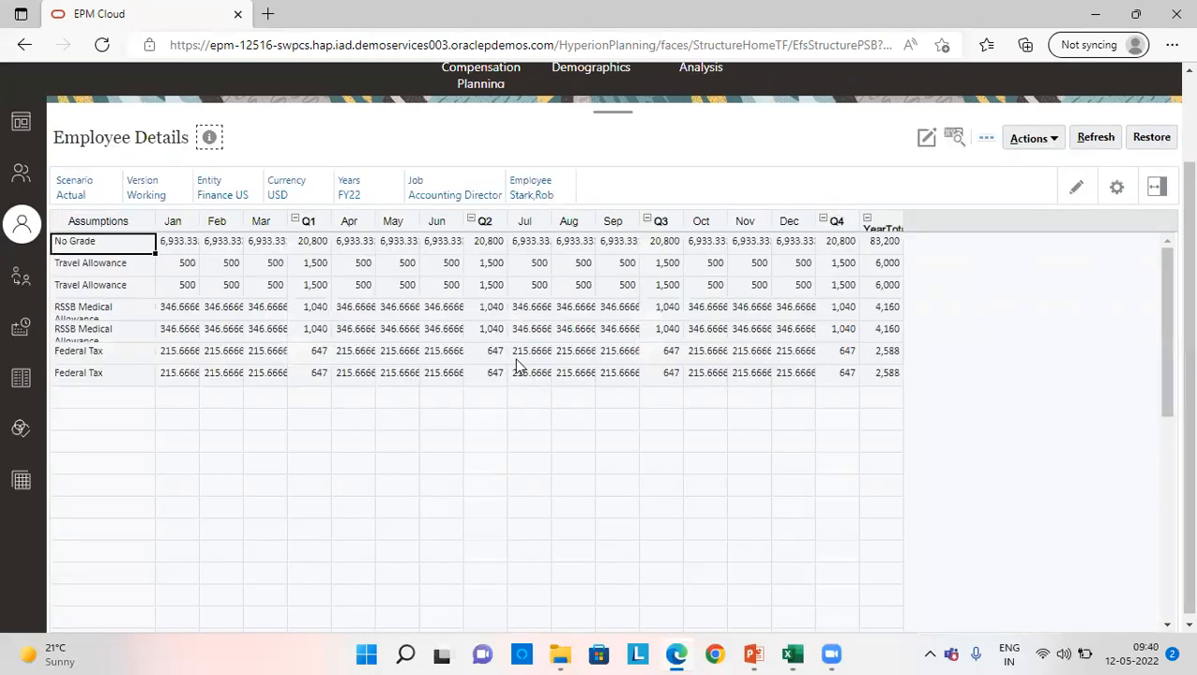
left_click(1039, 147)
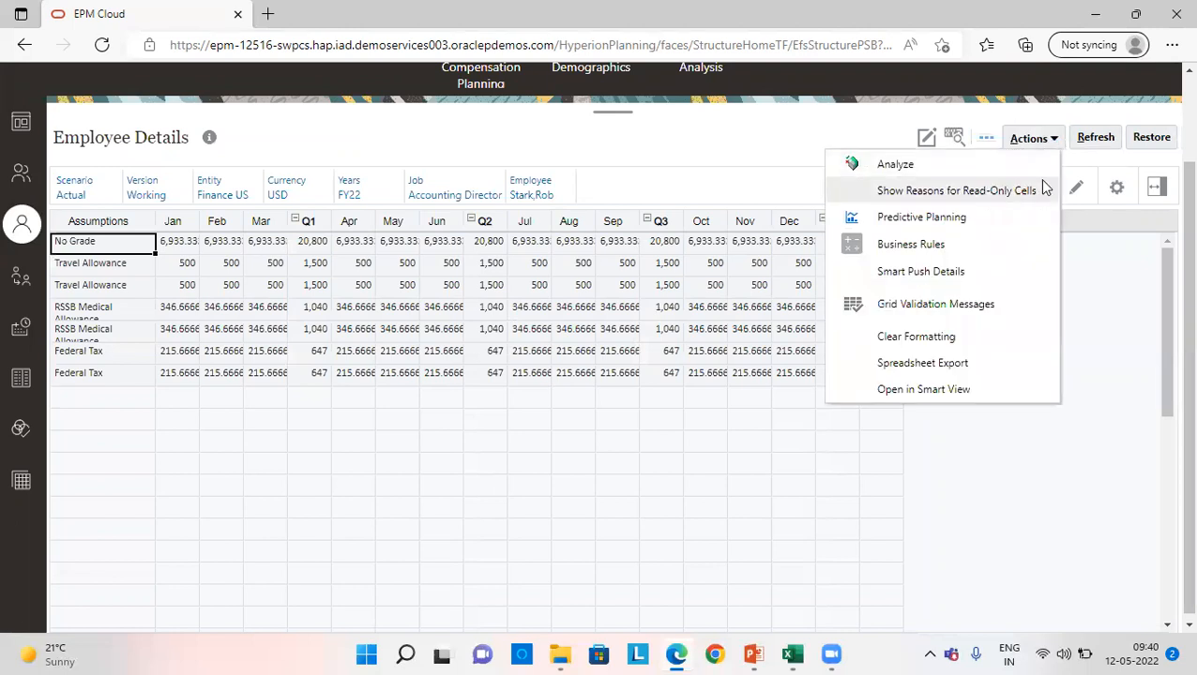
left_click(961, 391)
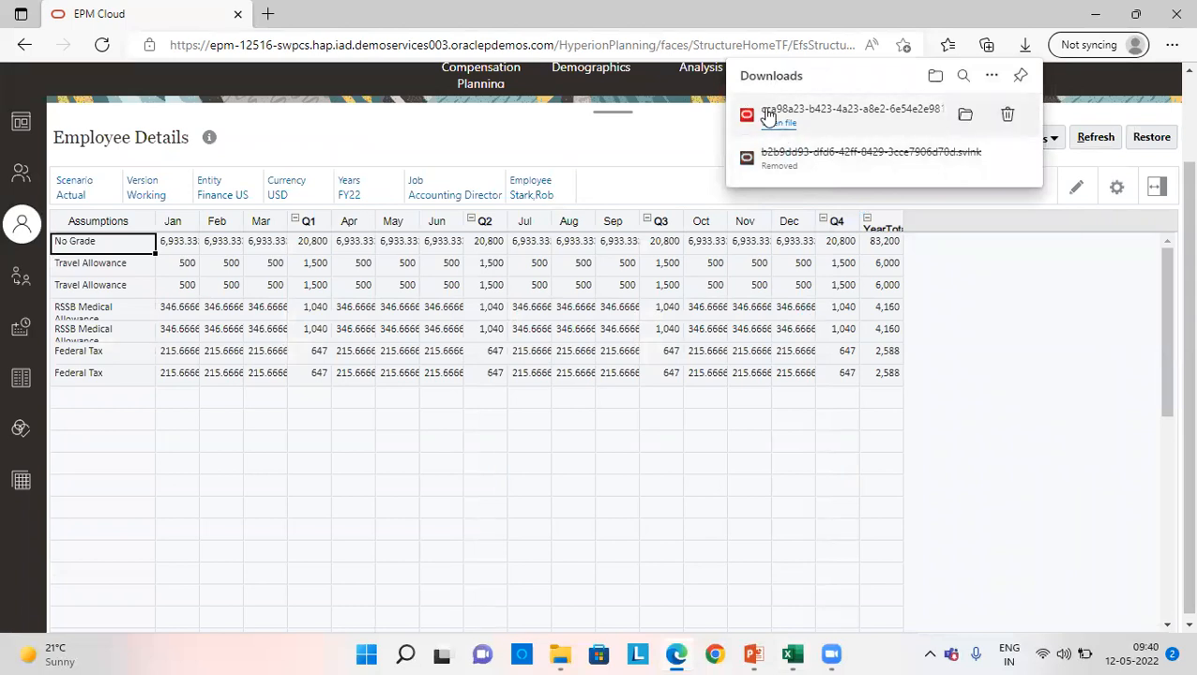
left_click(777, 128)
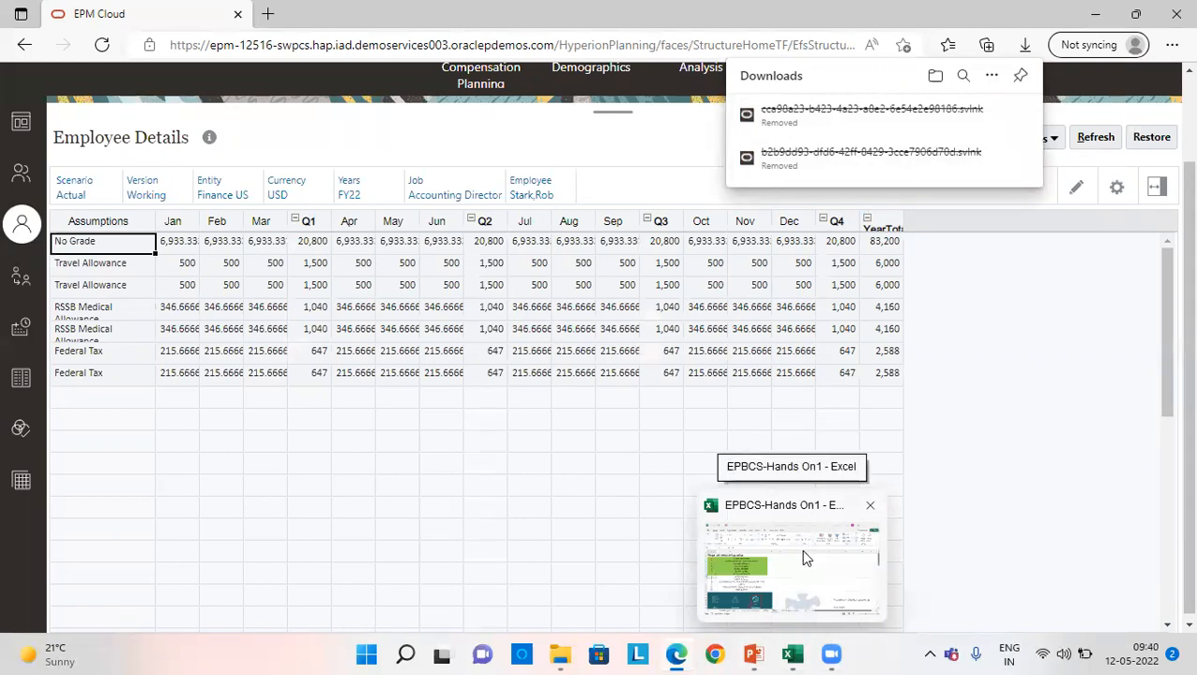
left_click(800, 549)
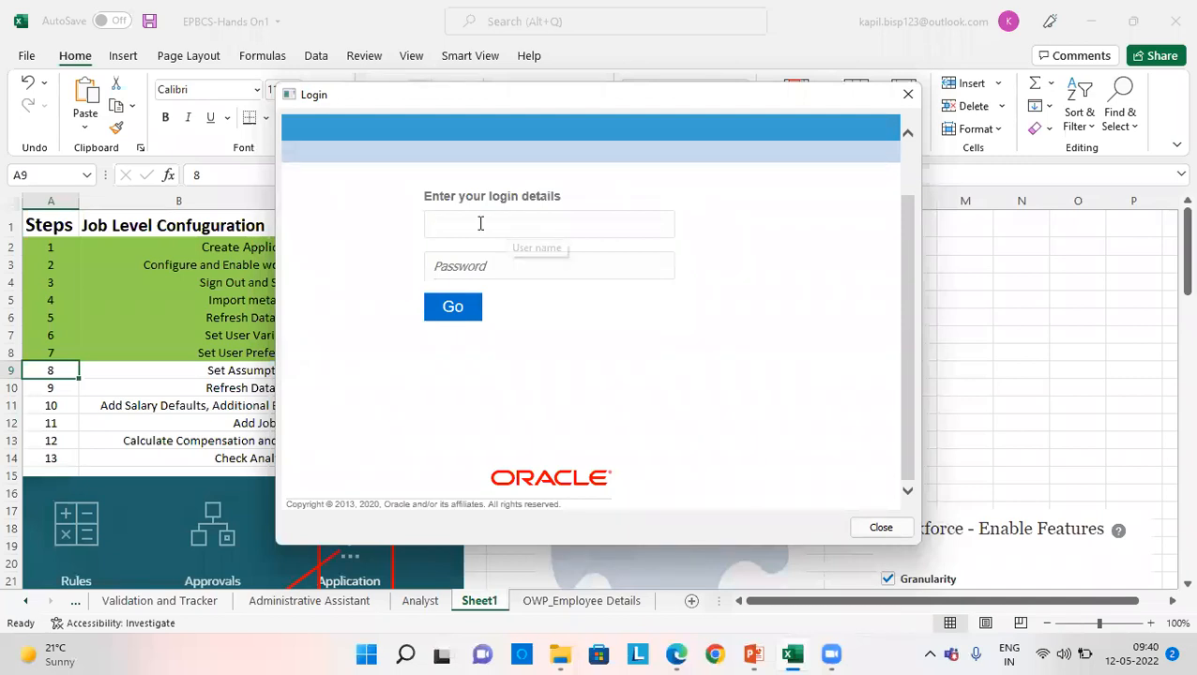
mouse_move(676, 647)
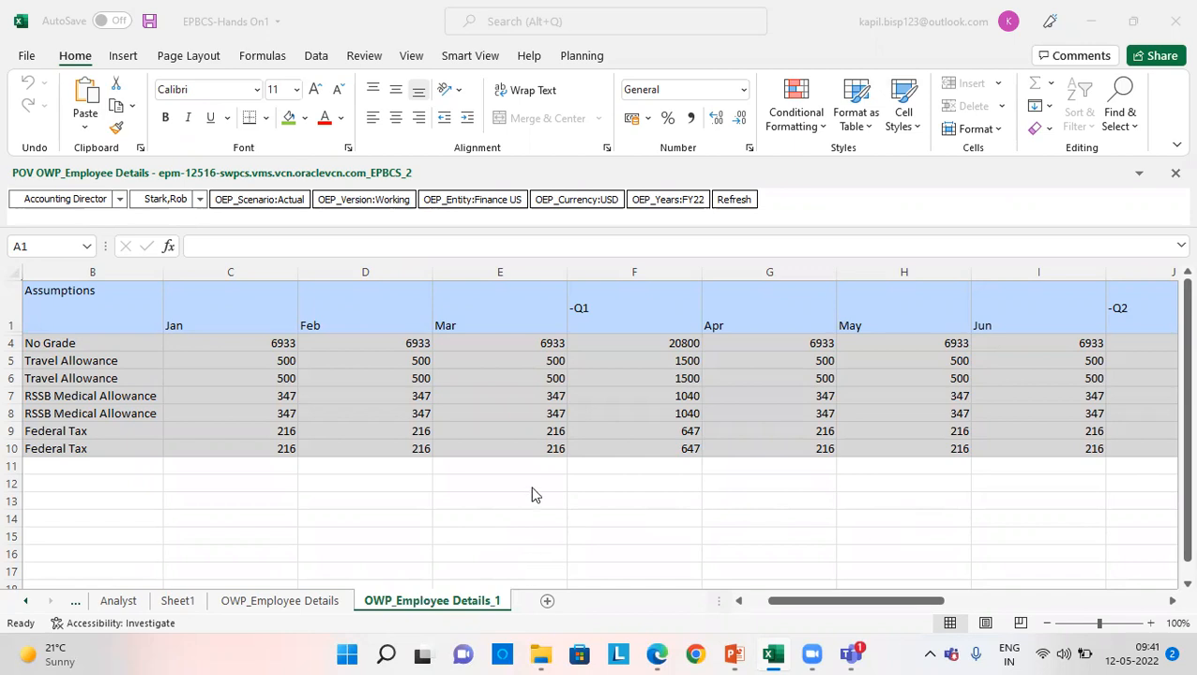
- Examine the No Grade salary row's Q4 and YearTotal values on the OWP_Employee Details_1 sheet
left_click(843, 602)
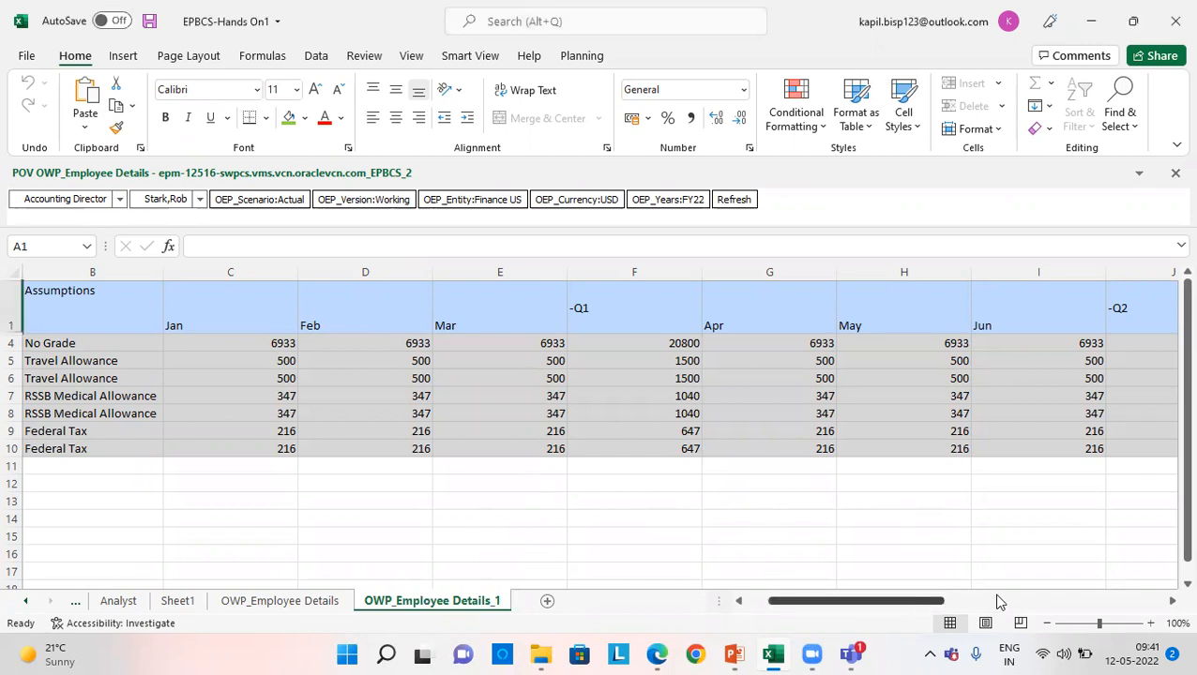
left_click_drag(908, 604, 1157, 598)
left_click(1080, 348)
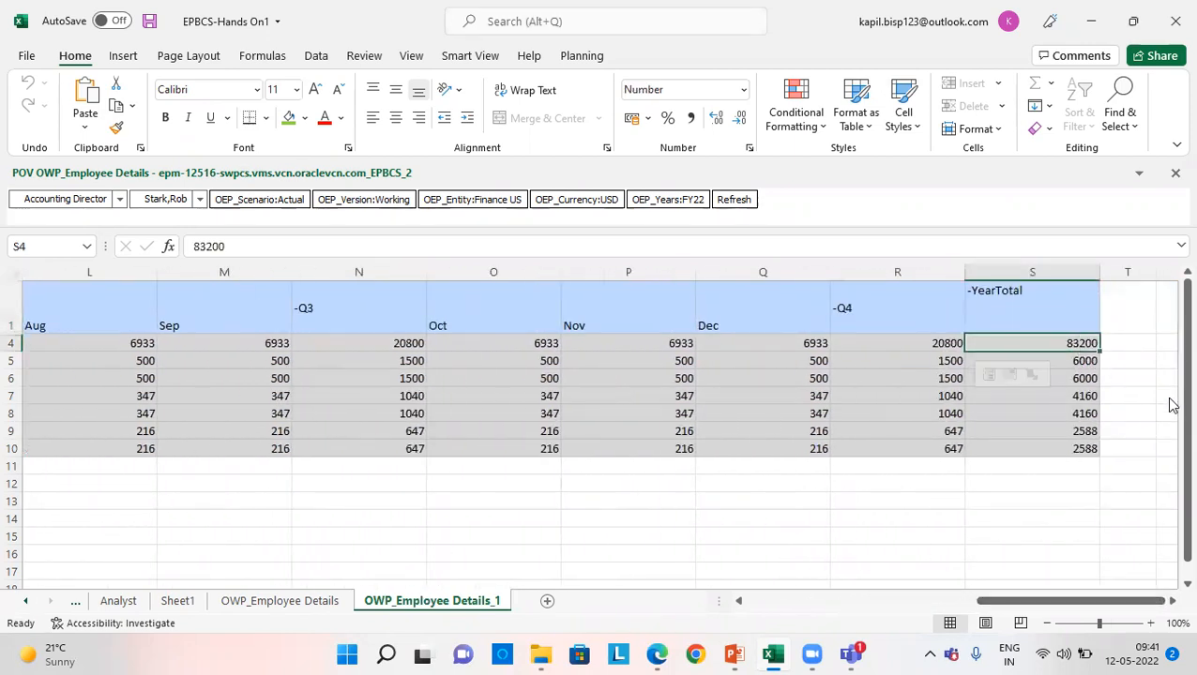
key("Left")
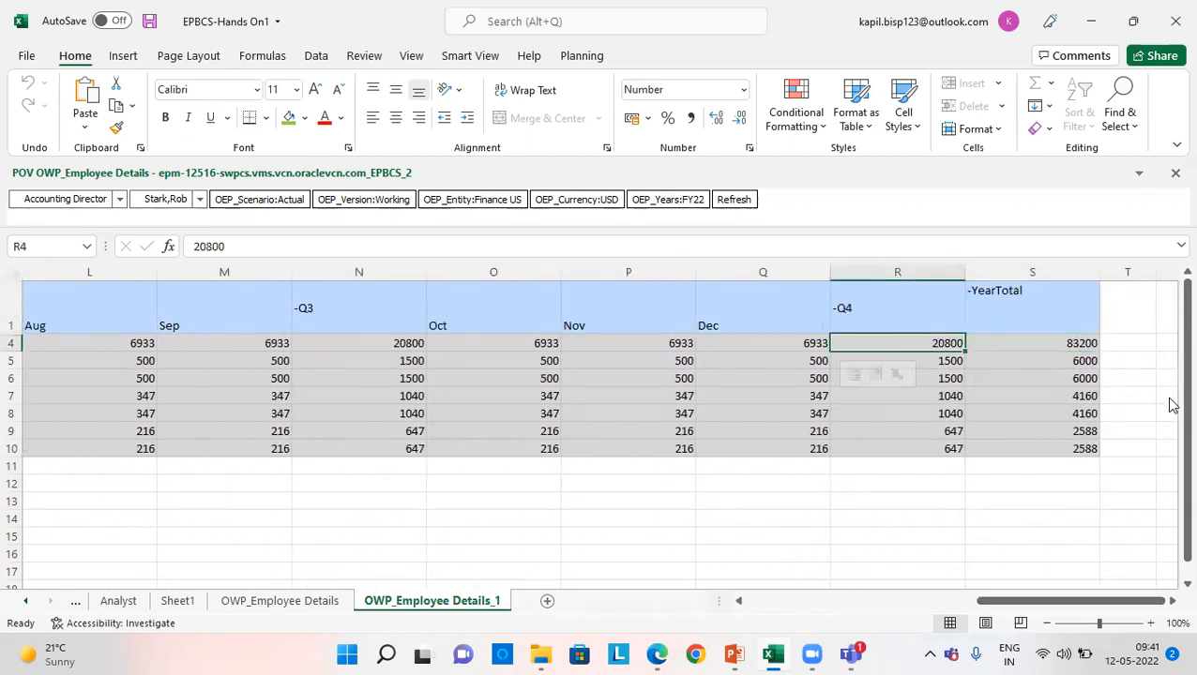
key("Right")
- Label cell U4 "Rate" and enter 40 in V4, beside the compensation grid
key("Right")
key("Left")
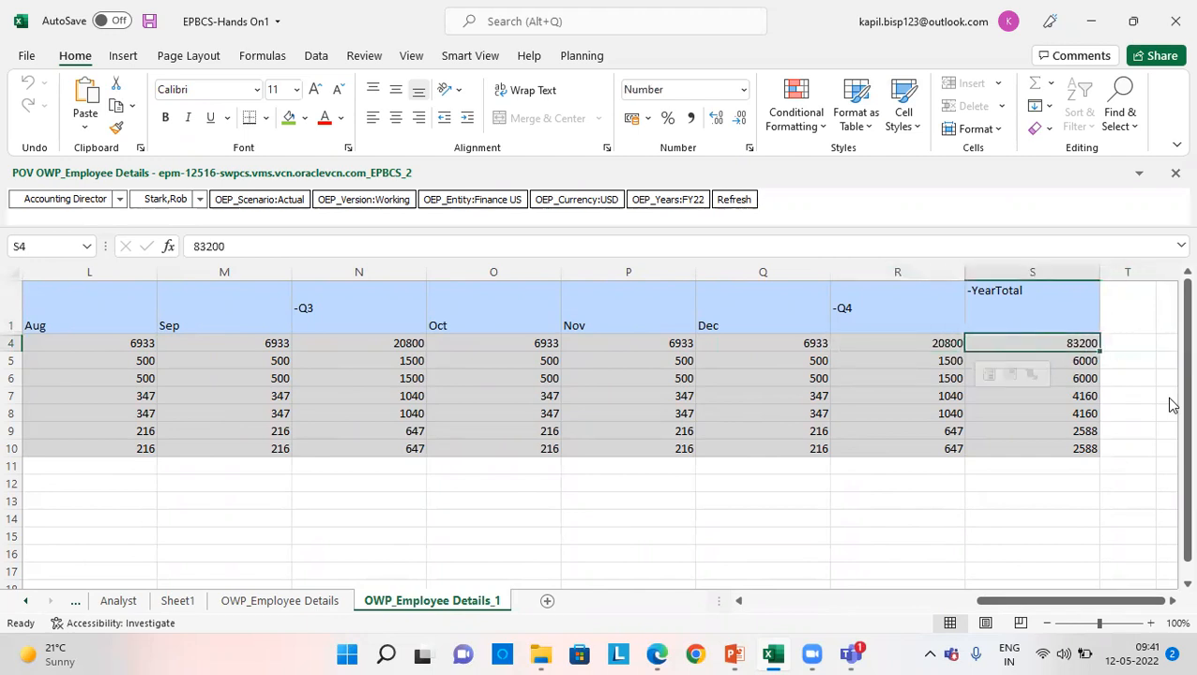
key("Down")
key("Up")
key("Right")
key("Right")
key("Right")
key("Right")
key("Left")
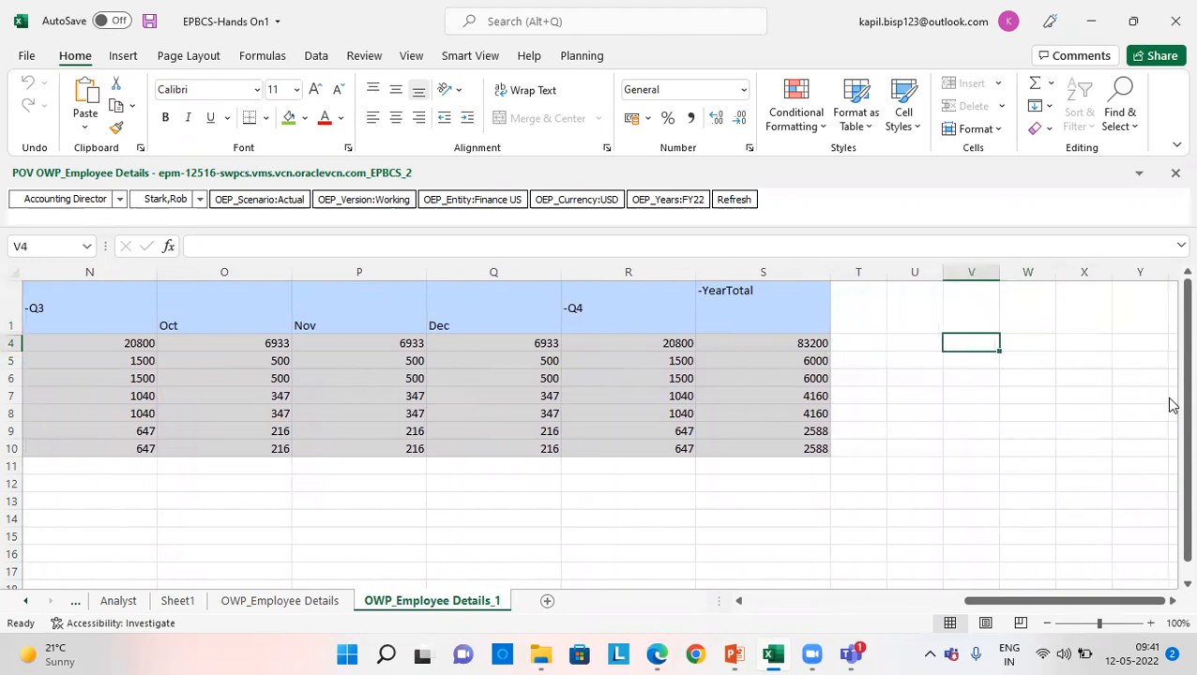
key("Left")
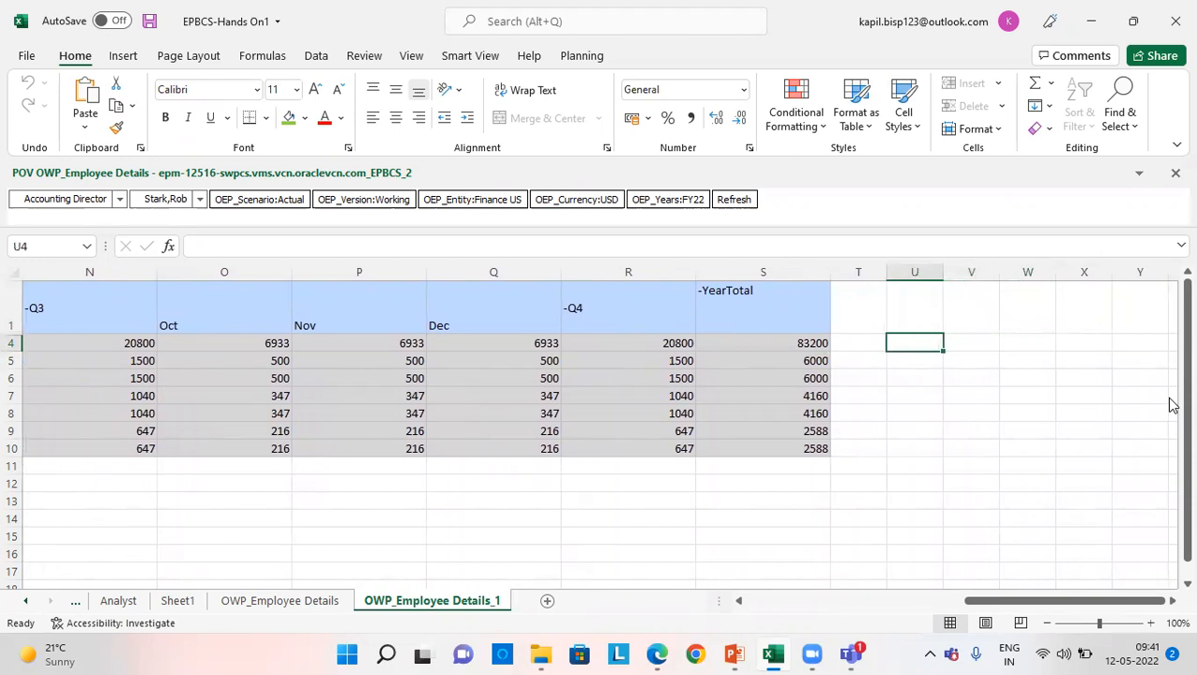
type("Ratwe")
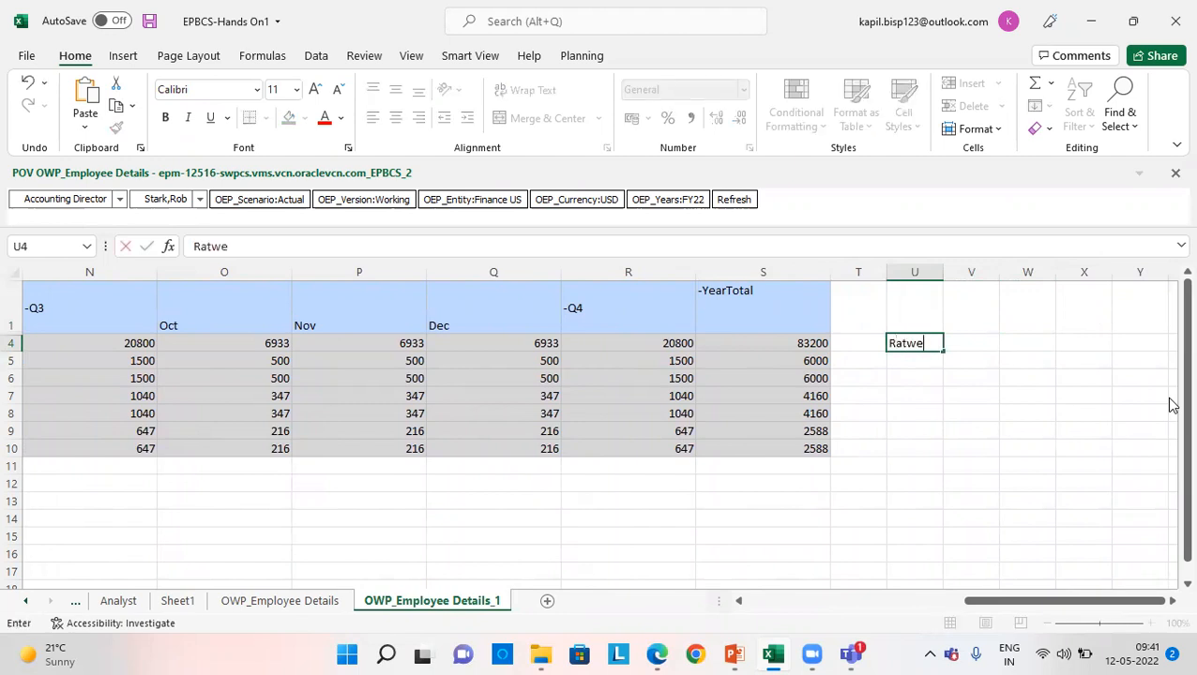
key("BackSpace")
type("e")
key("Tab")
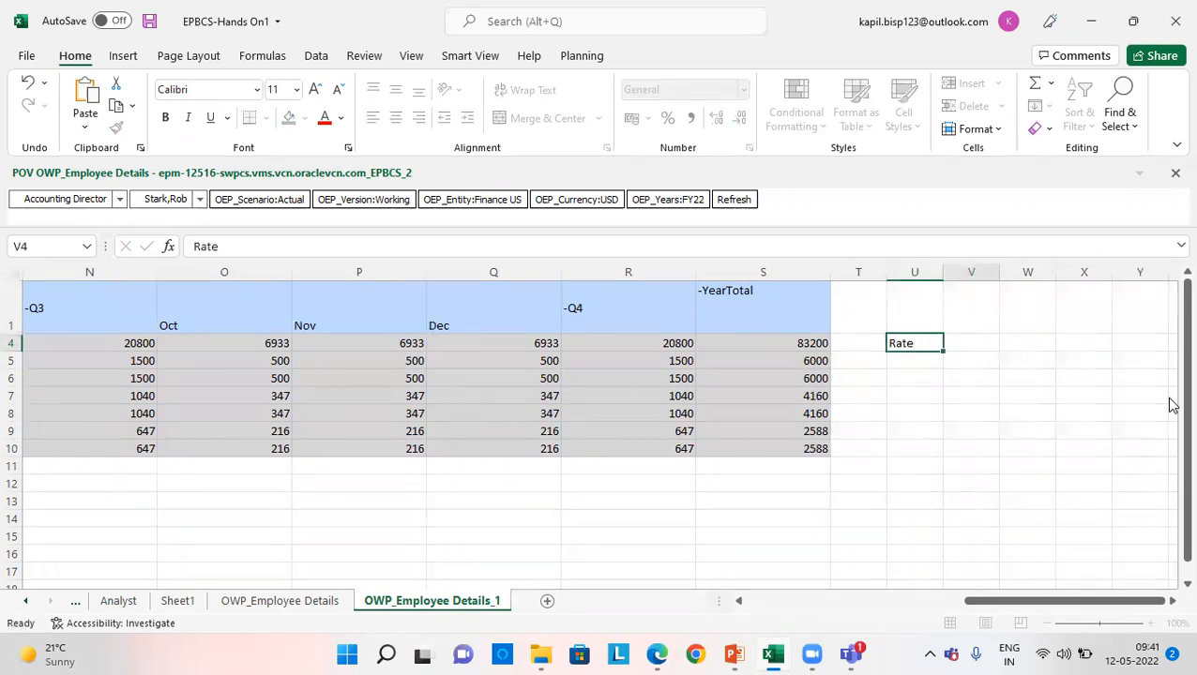
type("40")
key("Return")
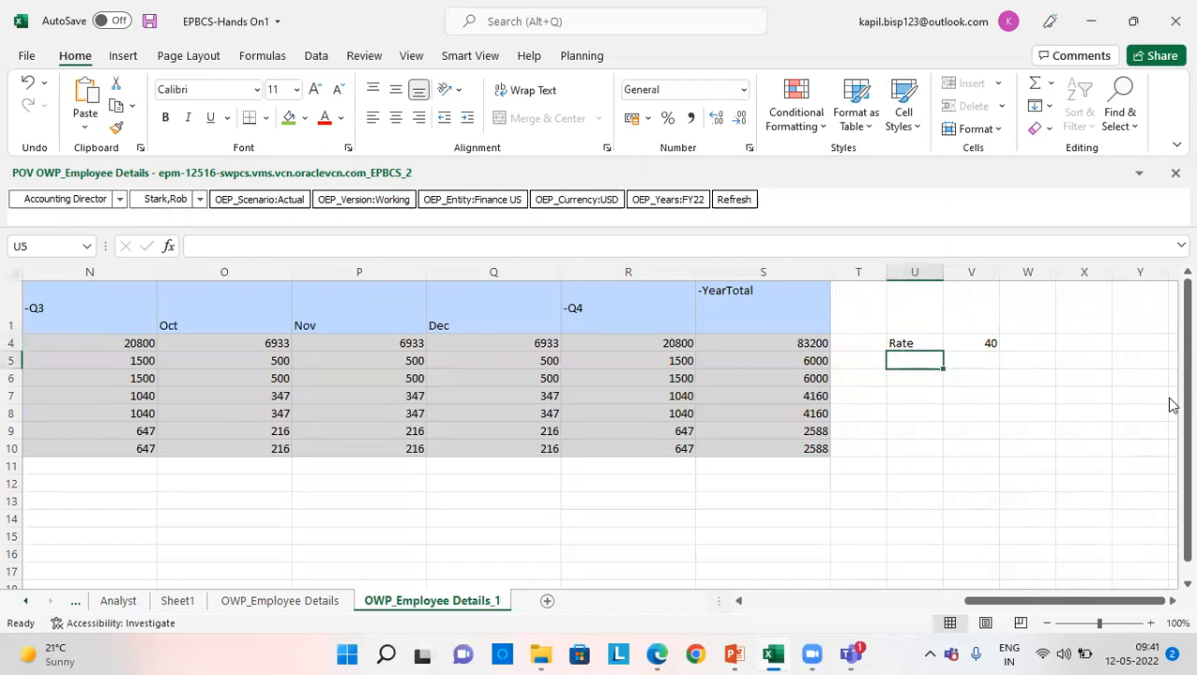
- Label cell U5 "No of weeks" and enter 52 in V5
type("No of")
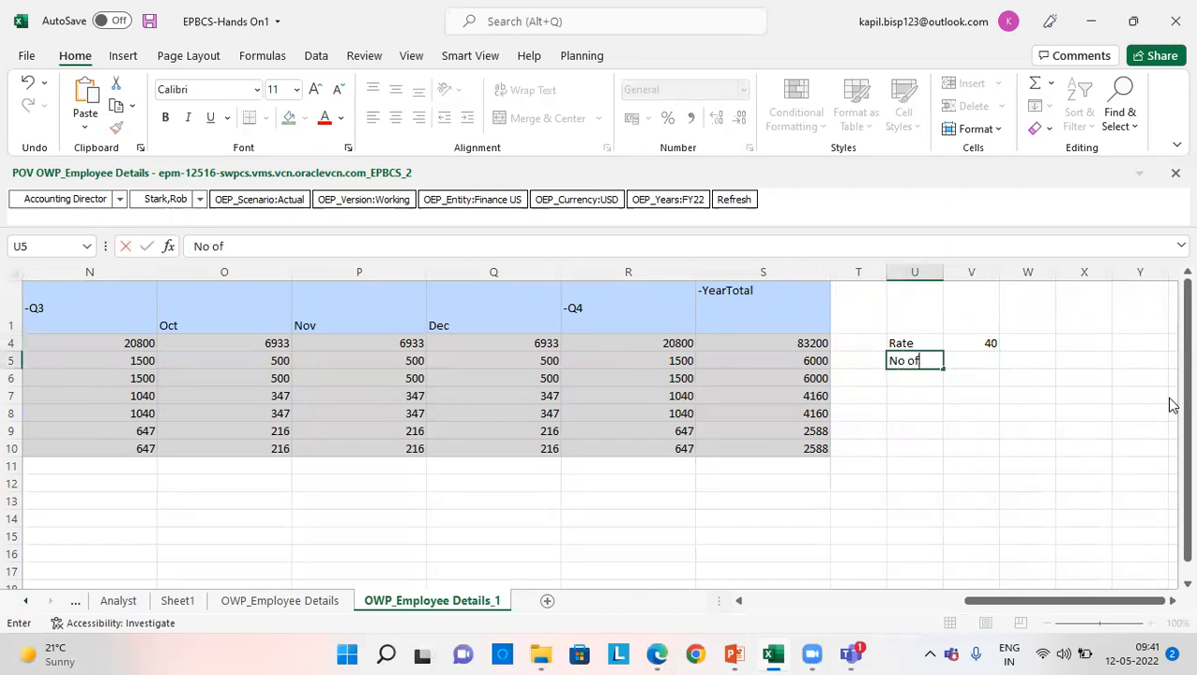
type(" weeks")
key("Tab")
type("52")
key("Return")
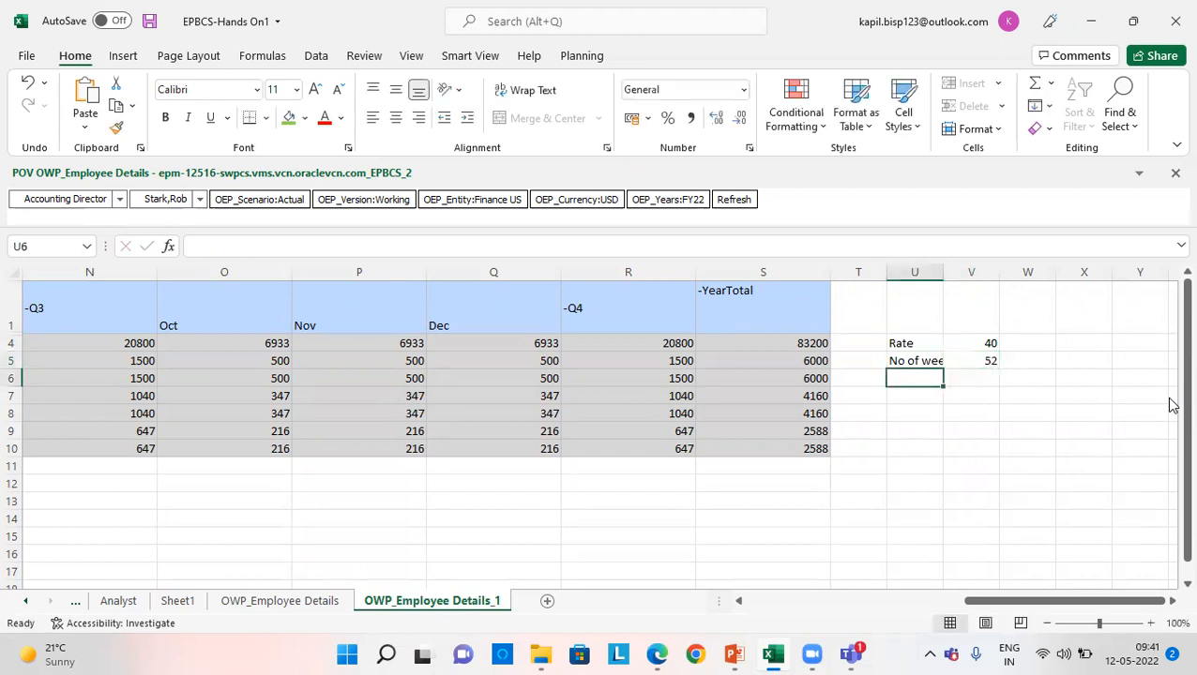
- Label cell U6 "Hours per week" and enter 40 in V6
type("Hours")
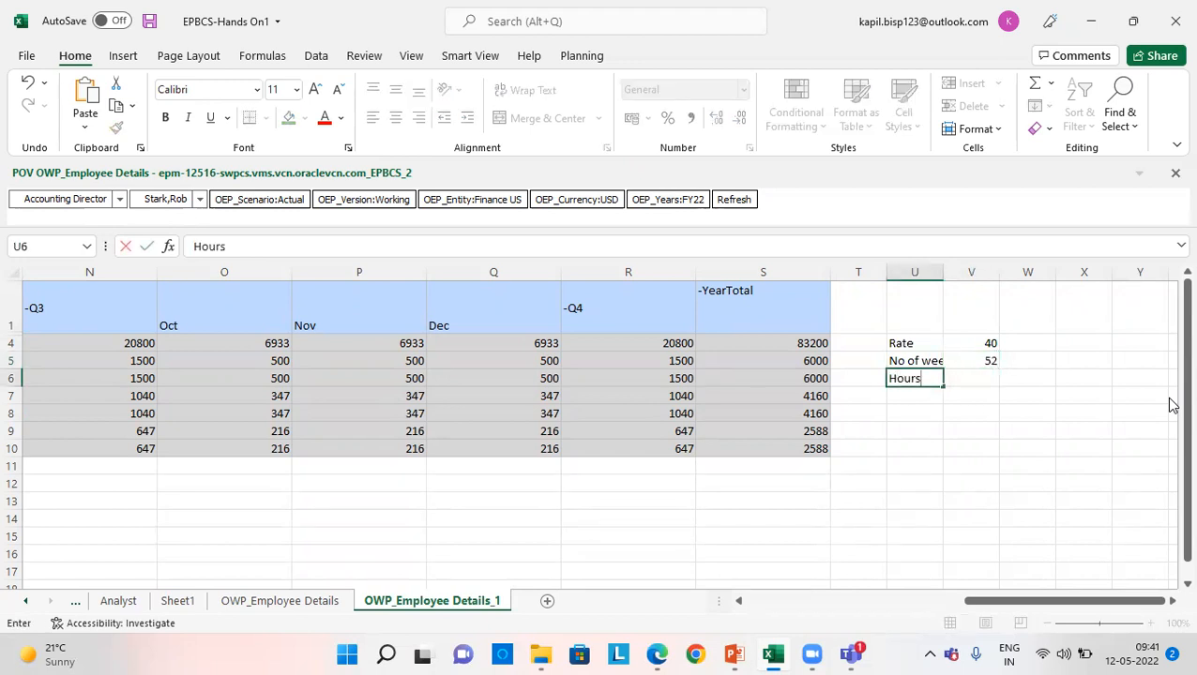
type(" per weelk")
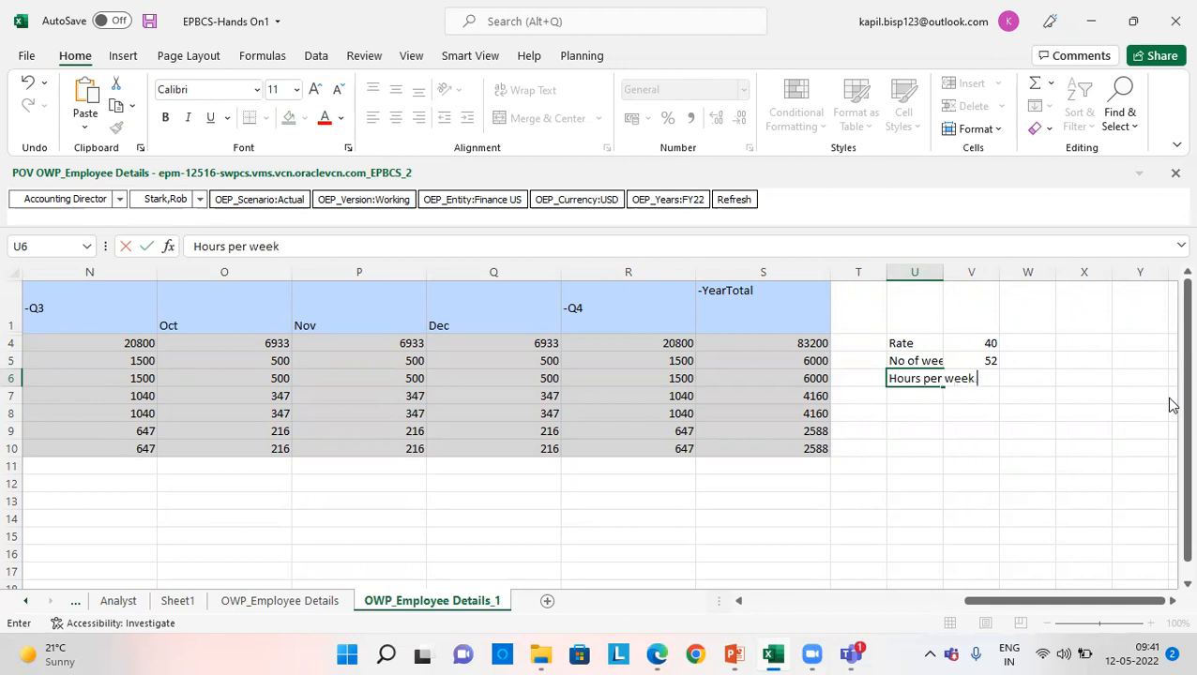
key("Tab")
type("40")
key("Return")
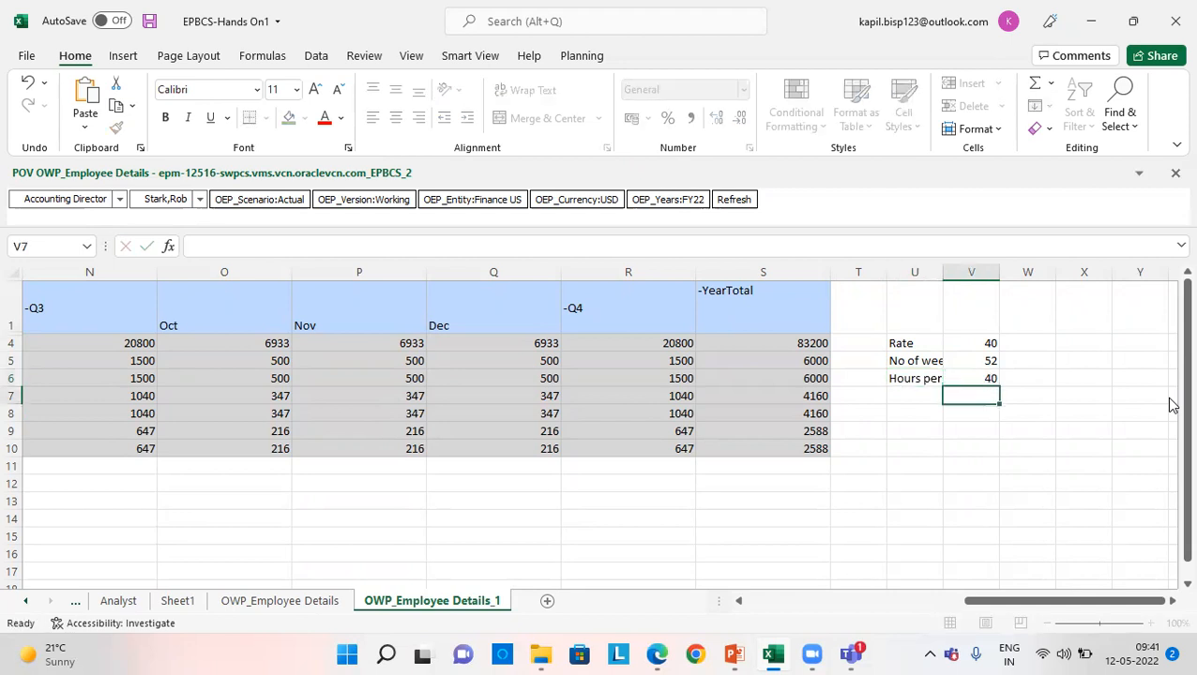
- Calculate the annual salary in V8 as V4*V5*V6 and fill that cell green
key("Up")
key("Down")
key("Down")
type("+")
key("Up")
key("Down")
key("Up")
key("Up")
key("Up")
key("Up")
type("*")
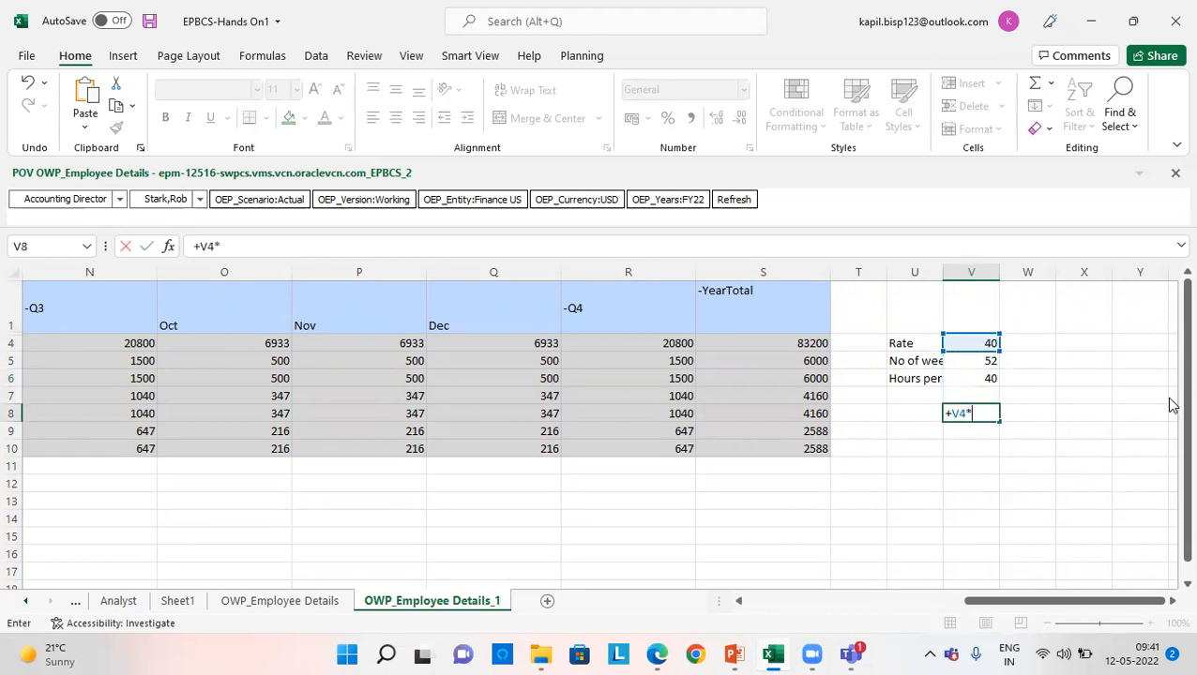
key("Up")
key("Up")
key("Up")
type("*")
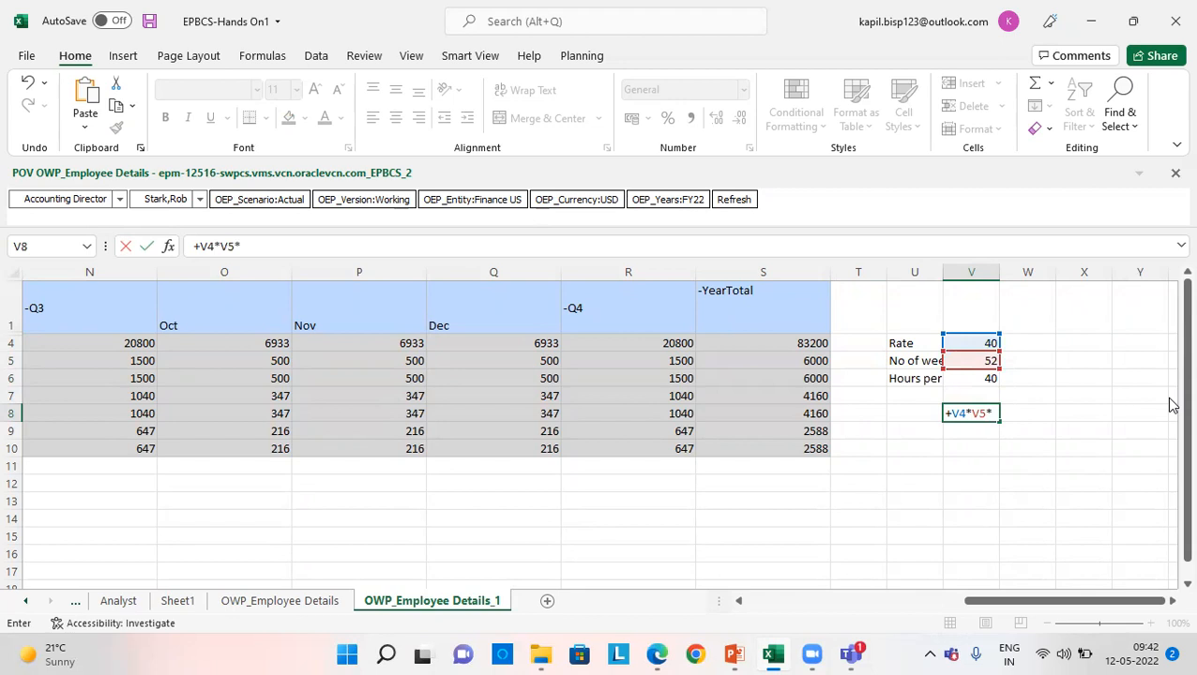
key("Up")
key("Up")
key("Return")
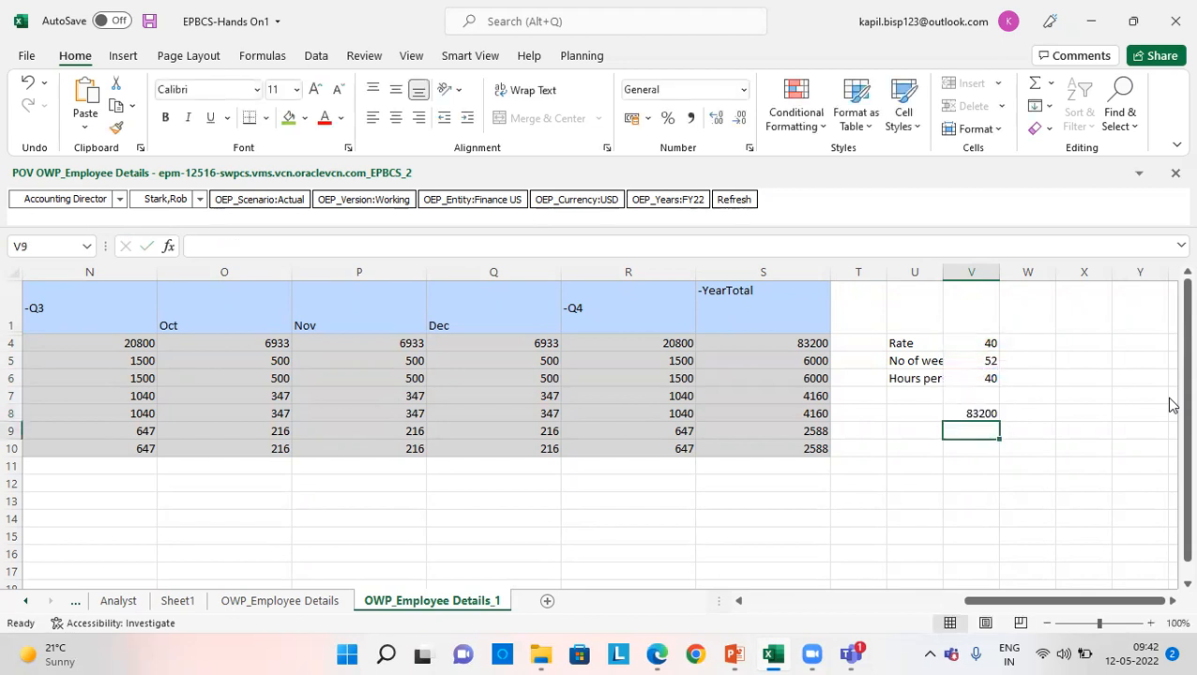
key("Up")
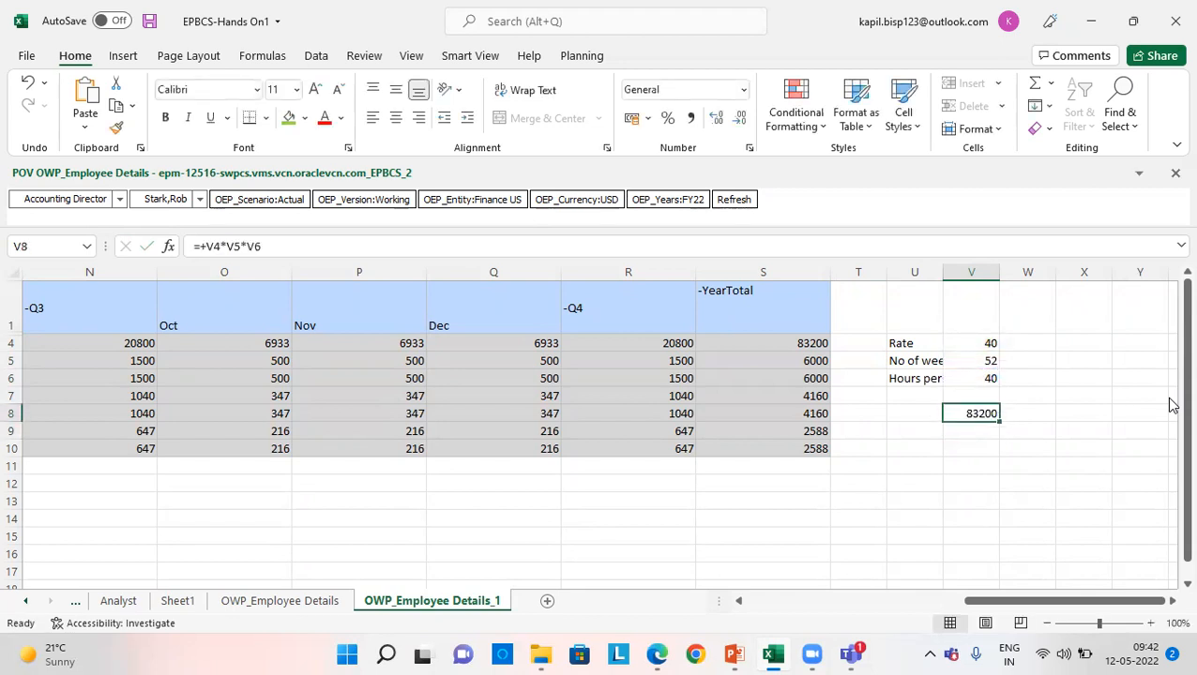
left_click(290, 127)
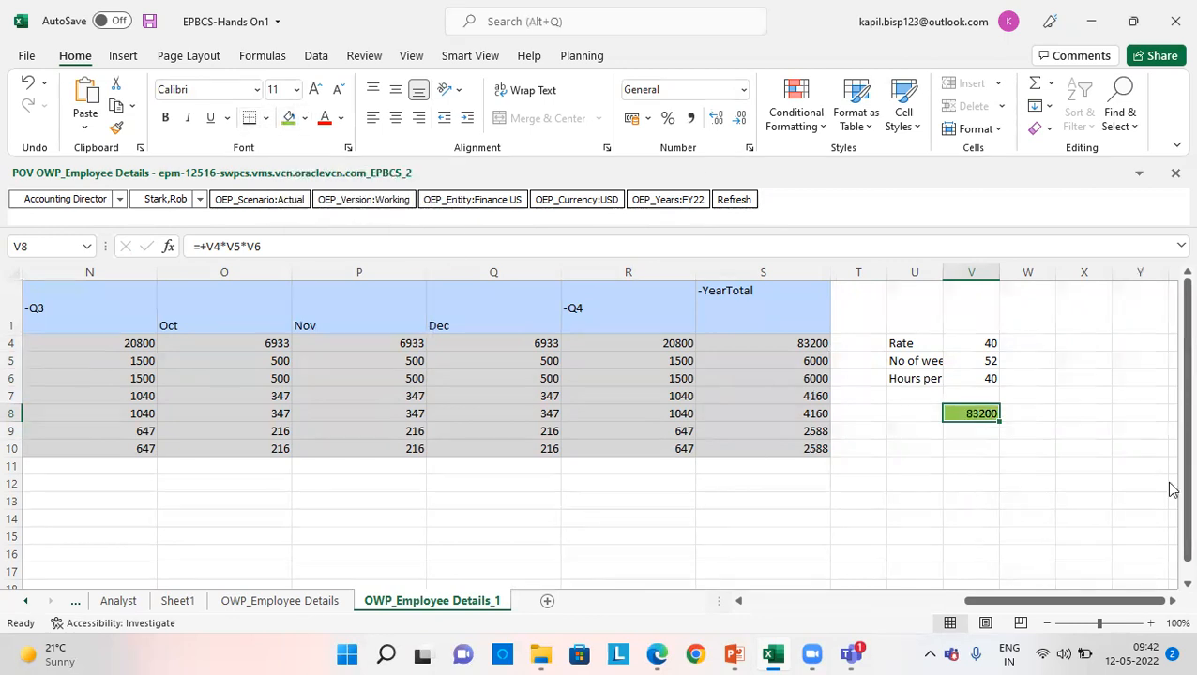
- Examine the Travel Allowance row's monthly and YearTotal values in the compensation grid
left_click_drag(903, 343, 974, 431)
left_click_drag(1053, 600, 850, 601)
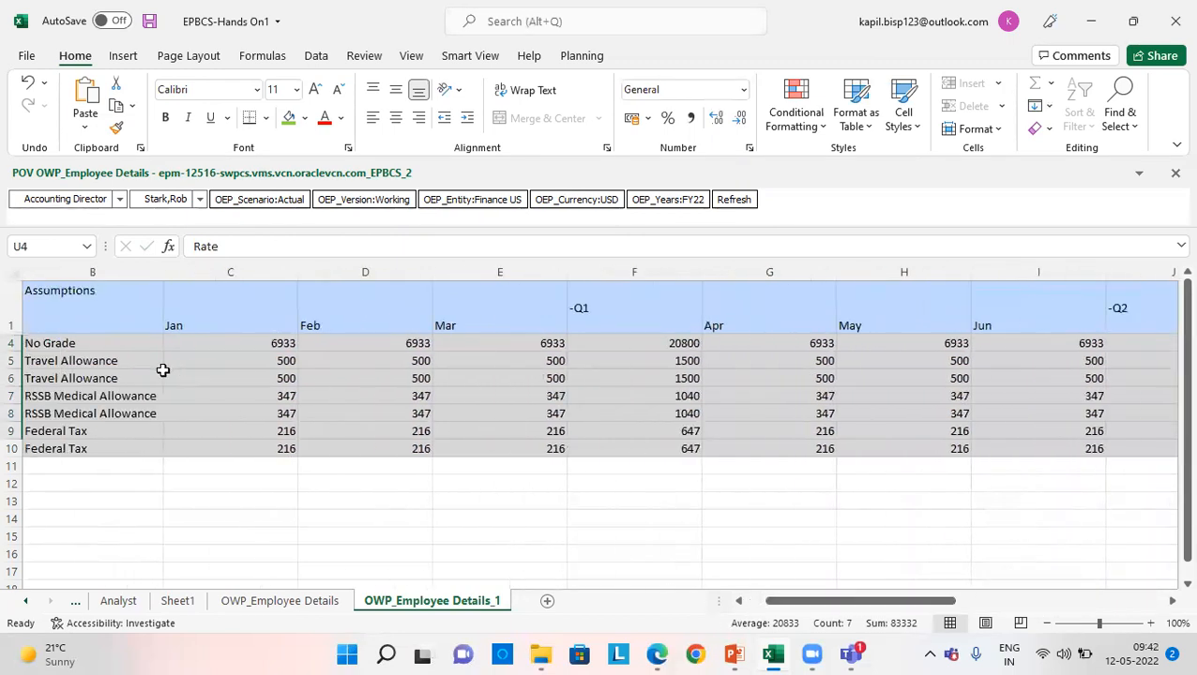
left_click(120, 361)
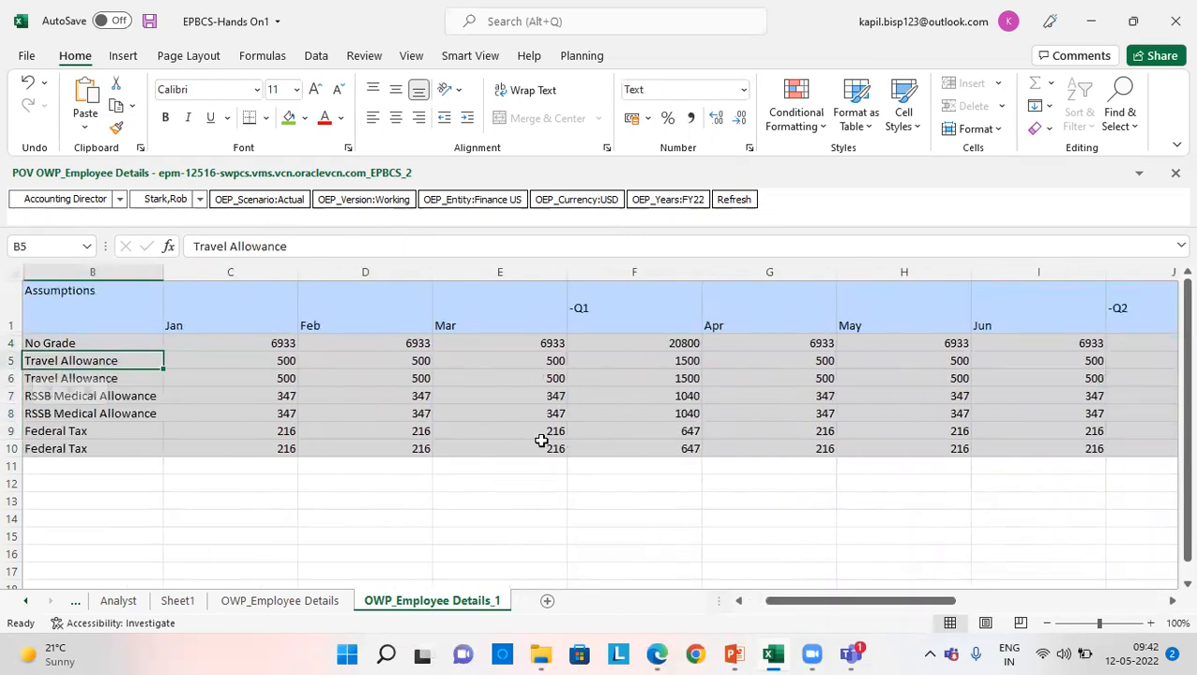
key("Right")
key("Right")
key("Right")
key("Right")
key("Right")
key("Right")
key("Right")
key("Right")
key("Right")
key("Right")
key("Right")
key("Right")
key("Right")
key("Right")
key("Right")
key("Right")
key("Right")
key("Right")
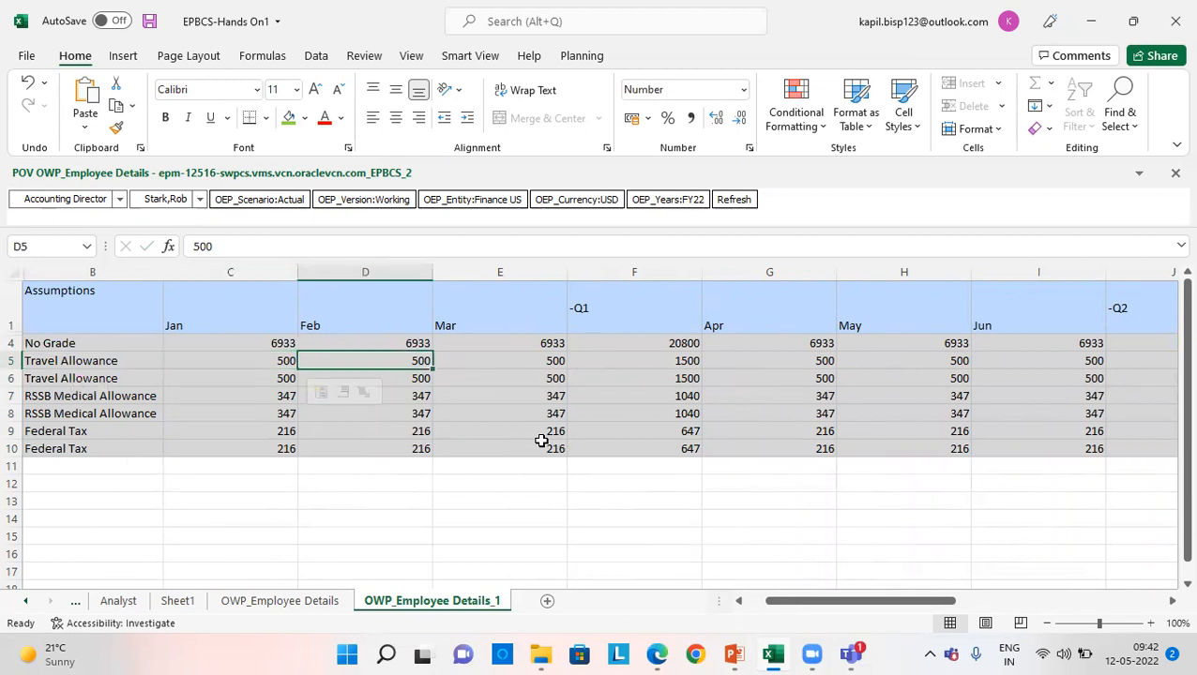
- Calculate the yearly travel allowance in V9 as 500*12 and fill that cell green
key("Right")
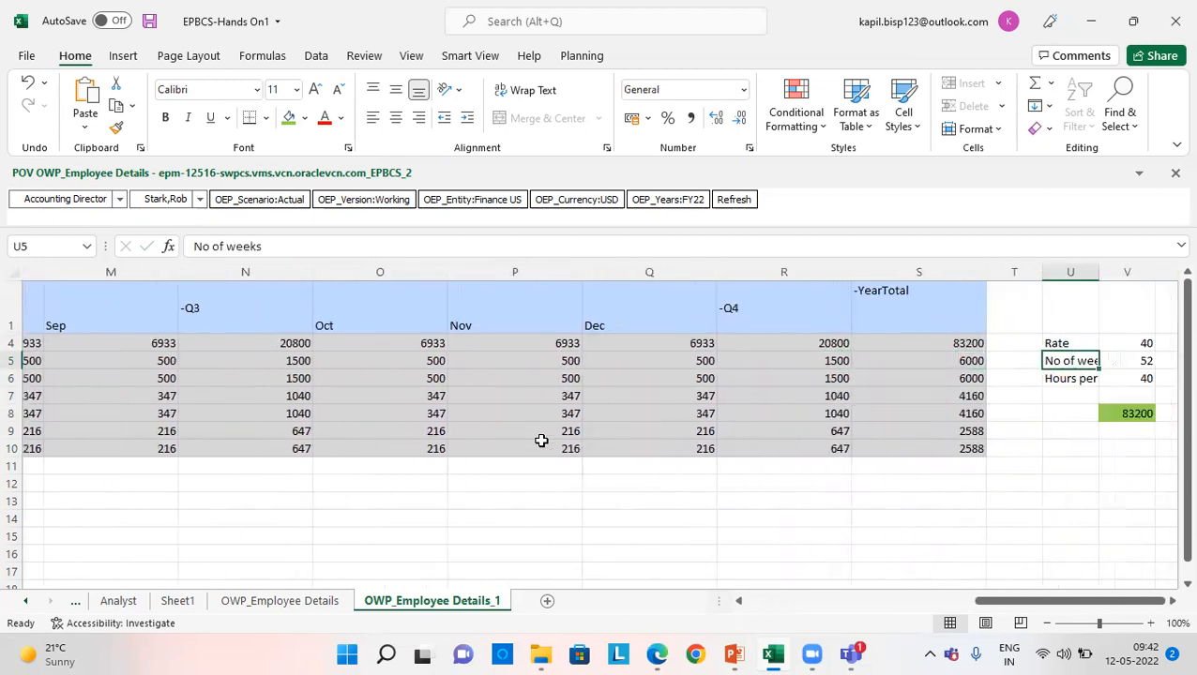
key("Right")
key("Down")
key("Down")
key("Down")
key("Down")
key("Down")
key("Up")
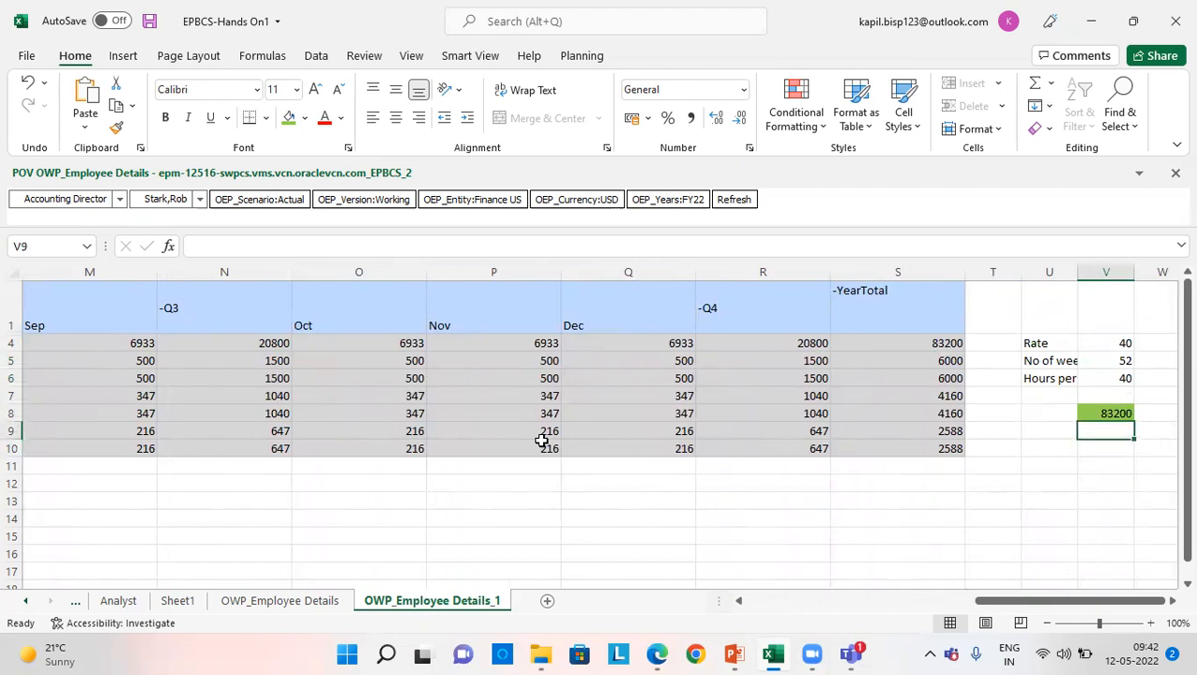
type("+500*12")
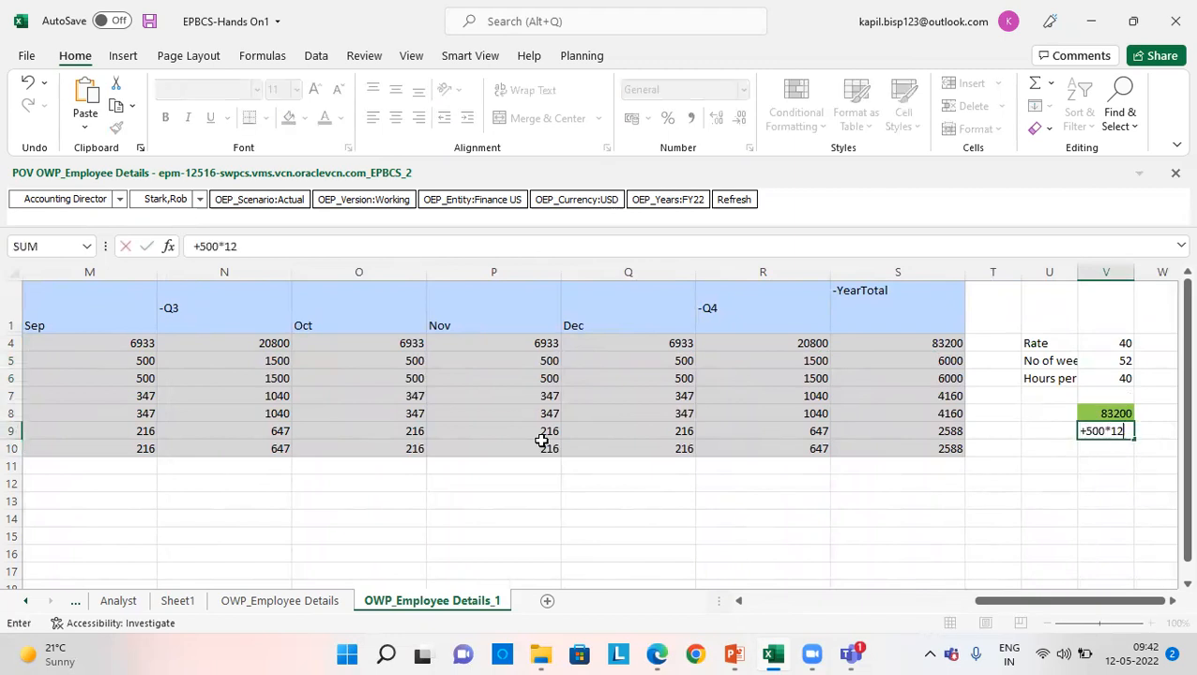
key("Return")
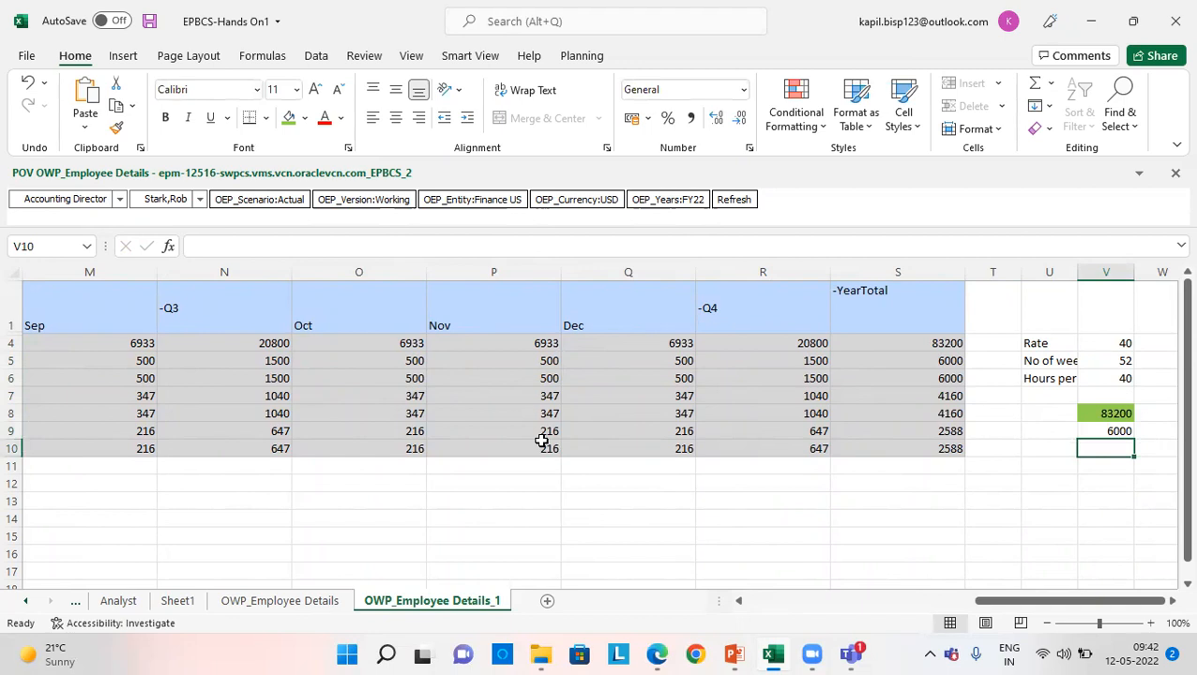
key("Up")
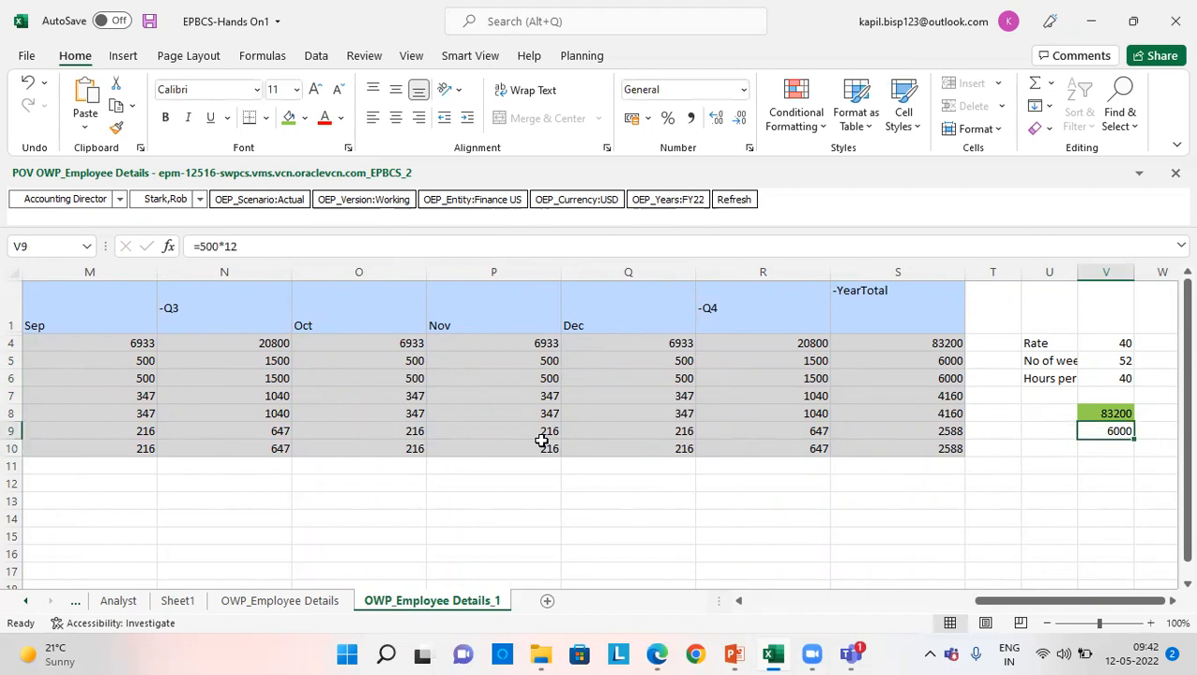
left_click(286, 120)
- Compare the second Travel Allowance row's YearTotal and examine the monthly values of the first RSSB Medical Allowance row
left_click(942, 377)
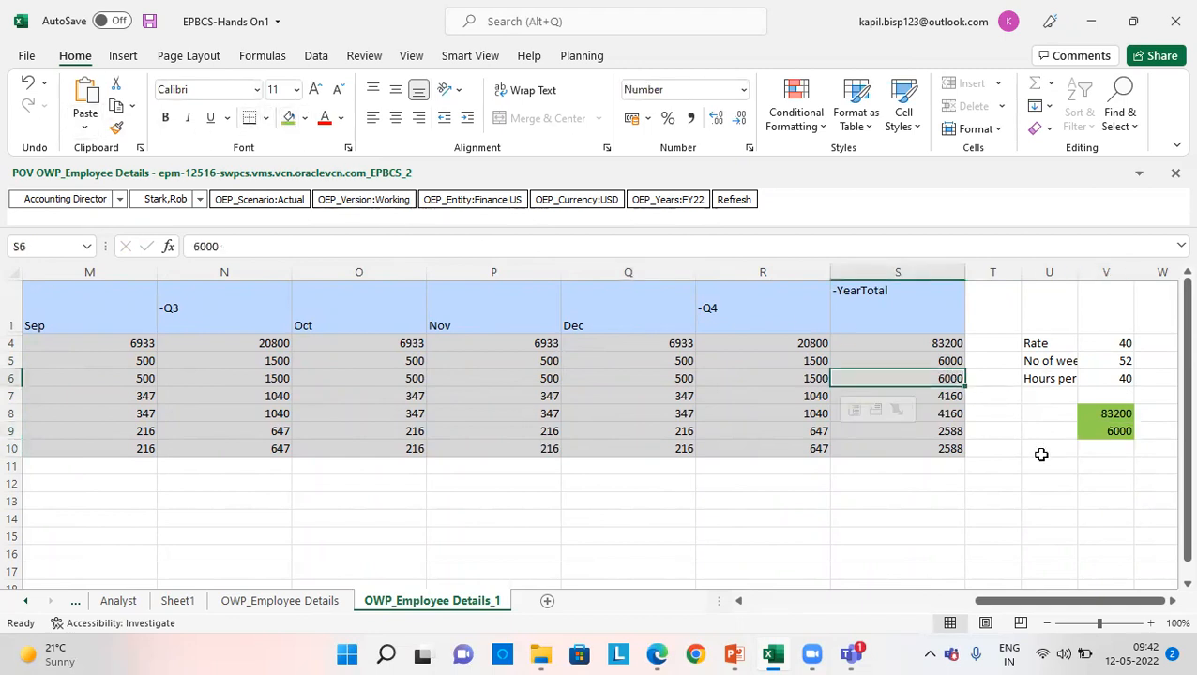
key("Left")
key("Left")
key("Left")
key("Left")
key("Left")
key("Left")
key("Left")
key("Left")
key("Left")
key("Left")
key("Left")
key("Left")
key("Left")
key("Left")
key("Left")
key("Left")
key("Left")
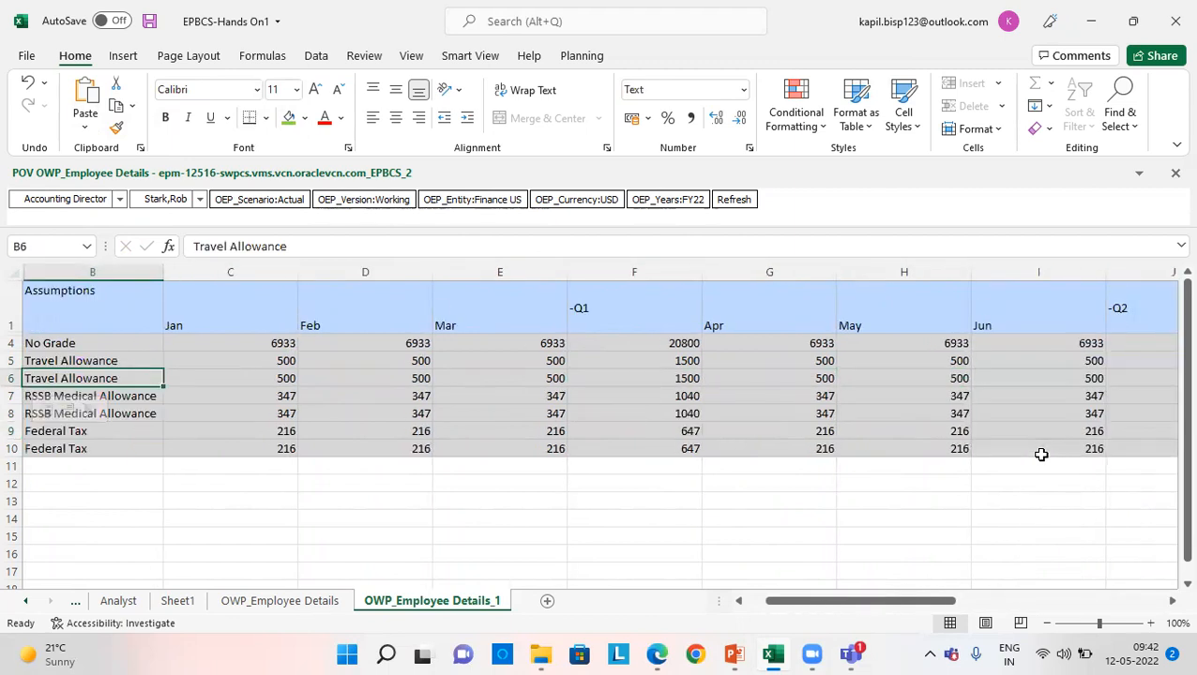
key("Down")
key("Right")
key("Right")
key("Right")
key("Right")
key("Right")
key("Right")
key("Right")
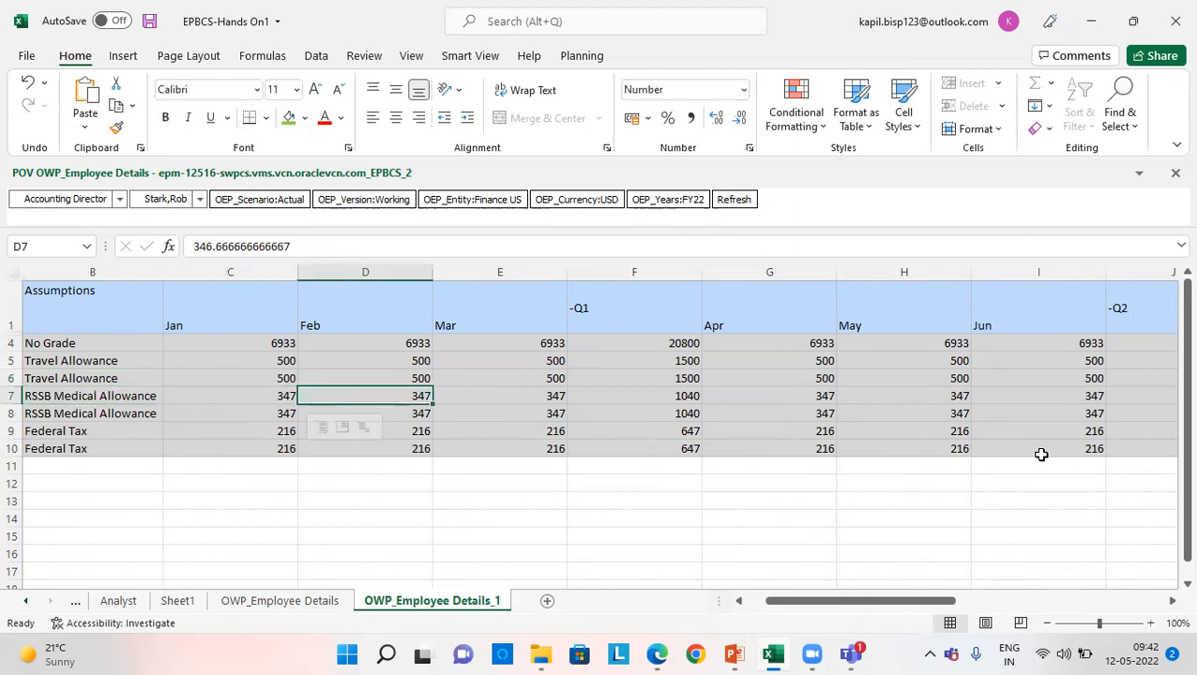
key("Right")
- Label cell U10 "5% of basic salary", below the travel allowance check
key("Right")
key("Right")
key("Right")
key("Right")
key("Right")
key("Right")
key("Right")
key("Right")
key("Right")
key("Right")
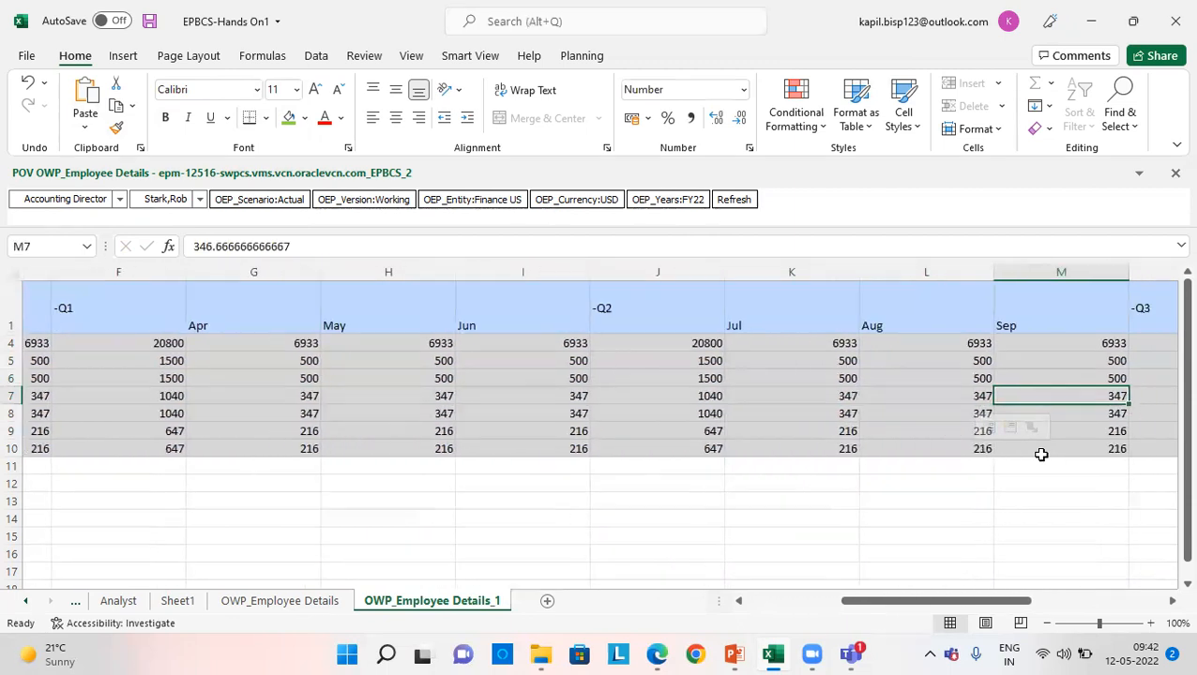
key("Right")
key("Right")
key("Down")
key("Down")
key("Down")
key("Left")
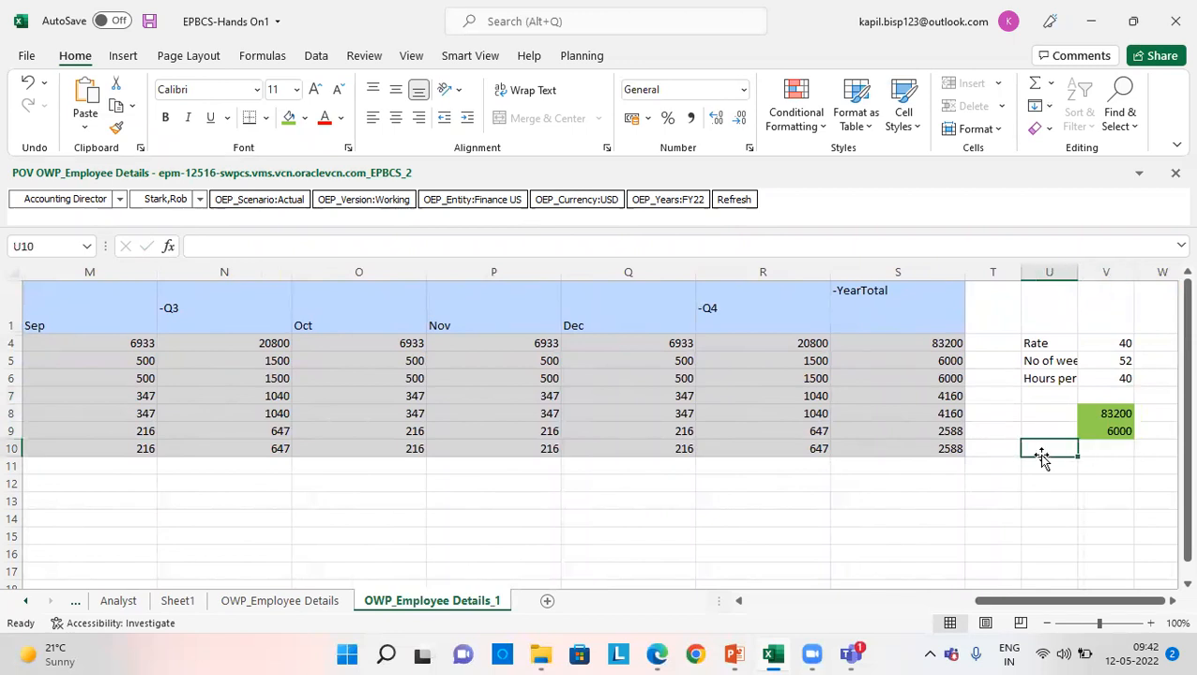
type("5% o")
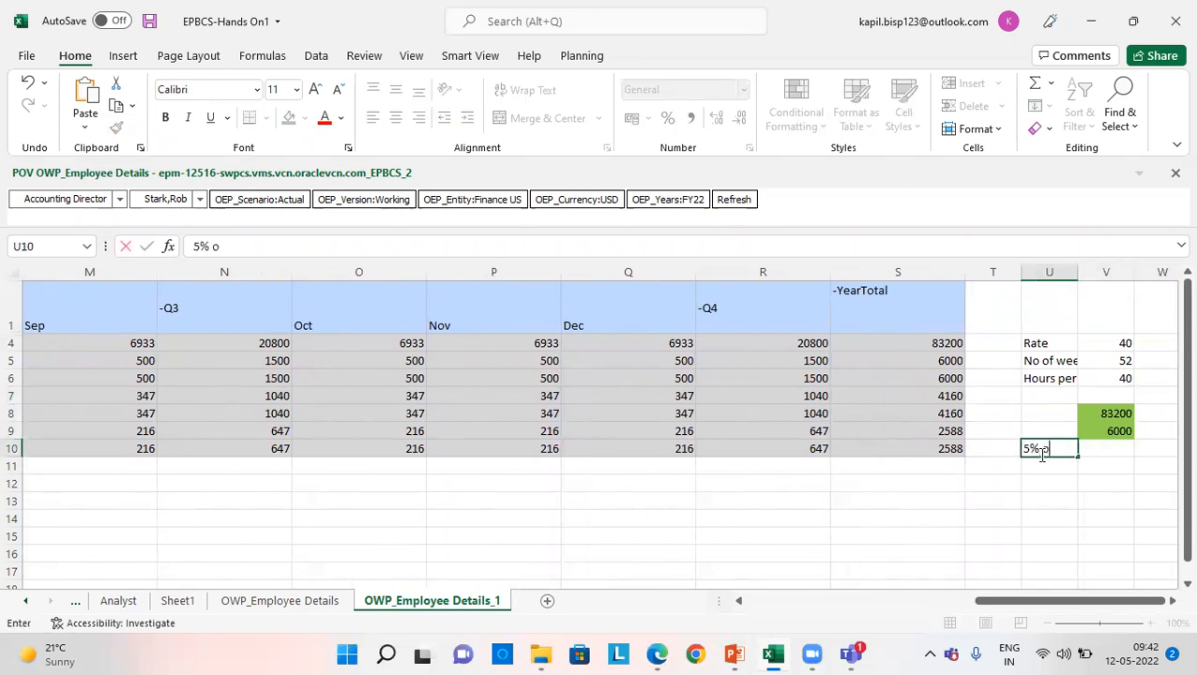
type("f basic salary")
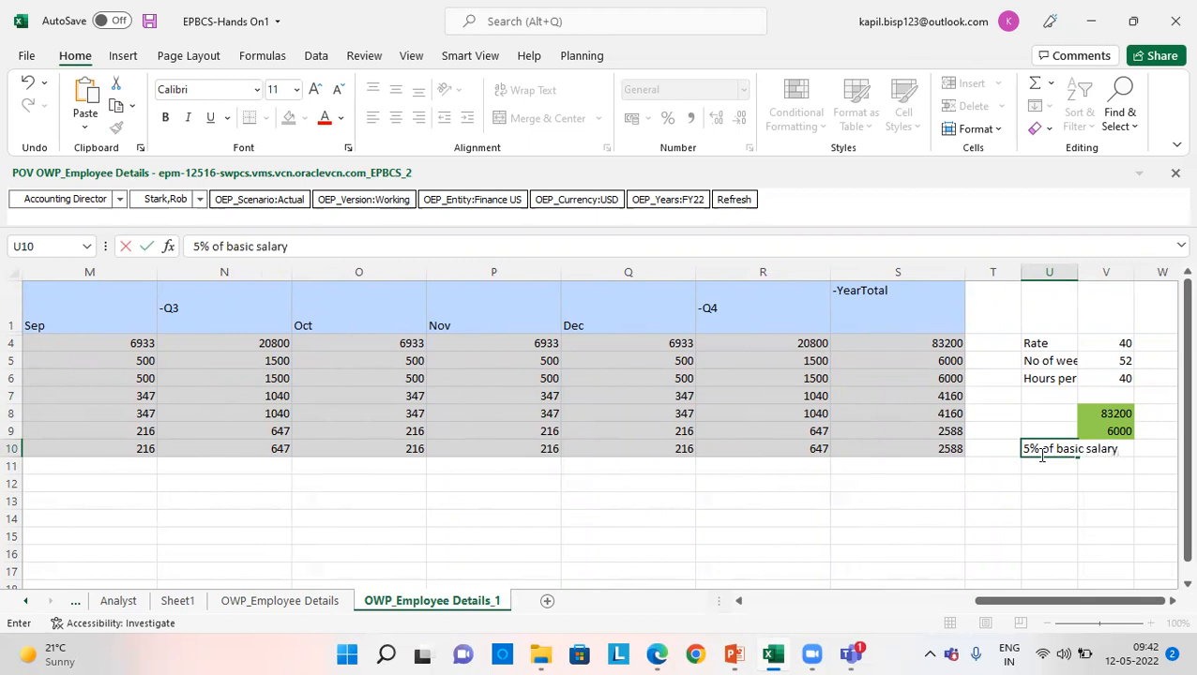
key("Return")
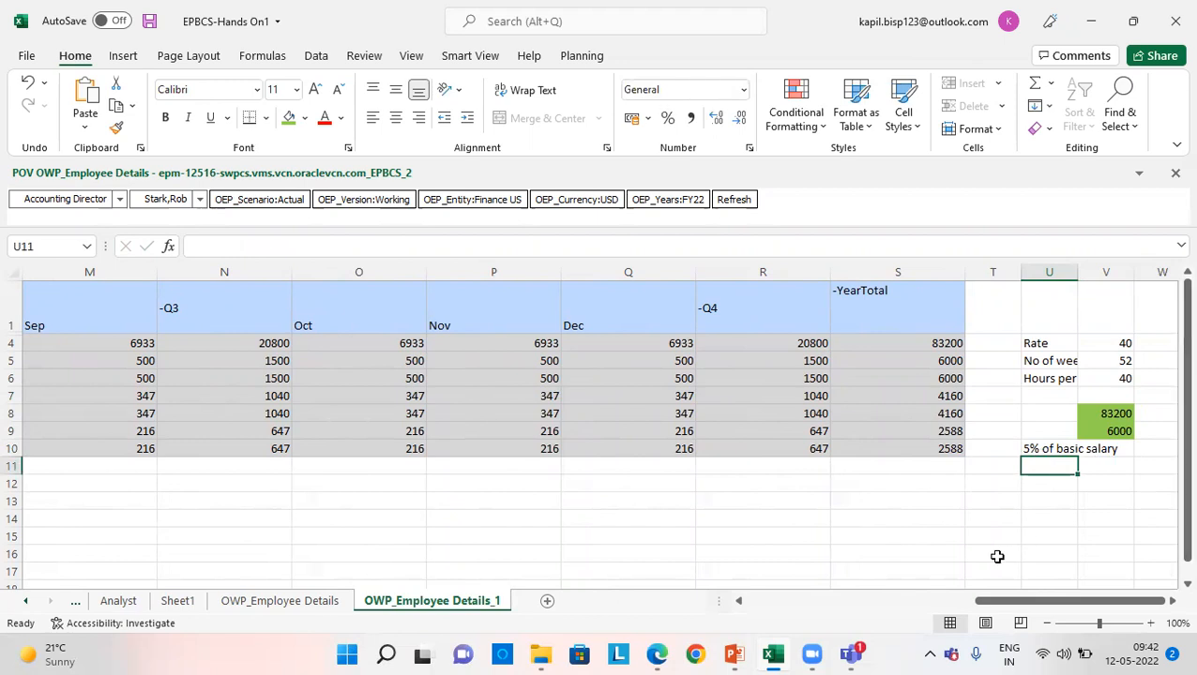
- Calculate the monthly basic salary in U11 by dividing the annual salary in V8 by 12
type("+")
key("Up")
key("Up")
key("Up")
key("Up")
key("Down")
key("Right")
type("/12")
key("Return")
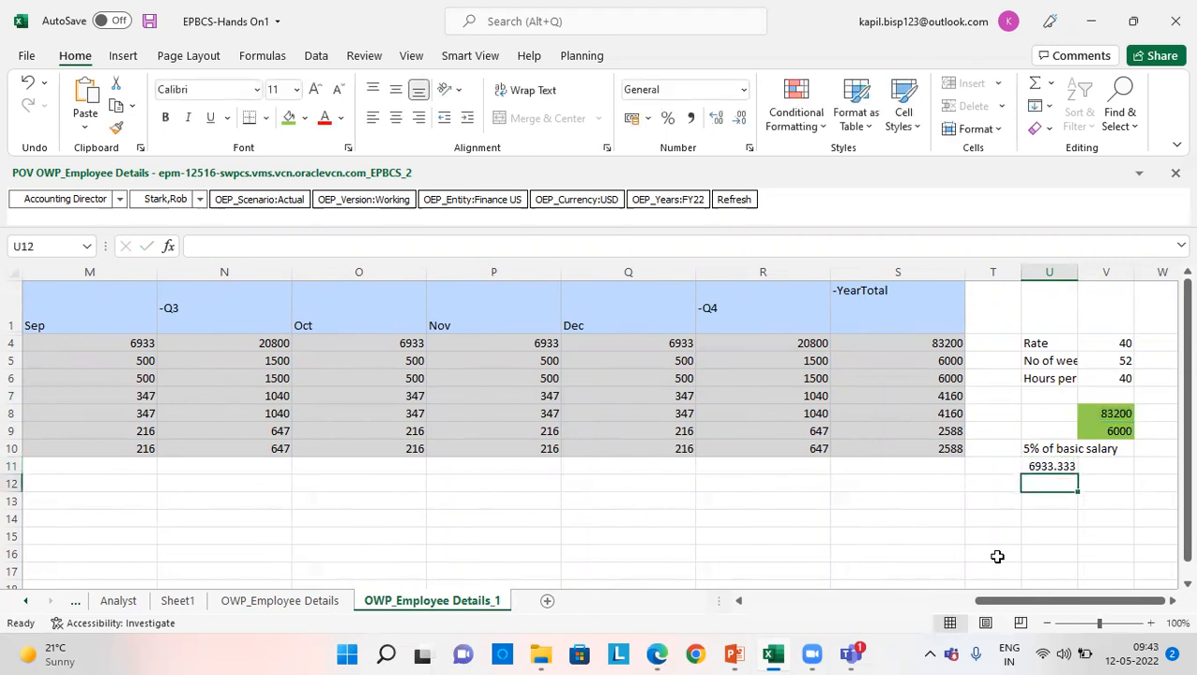
- Calculate the monthly medical allowance in U12 as U11*5%
type("+")
key("Up")
type("*5")
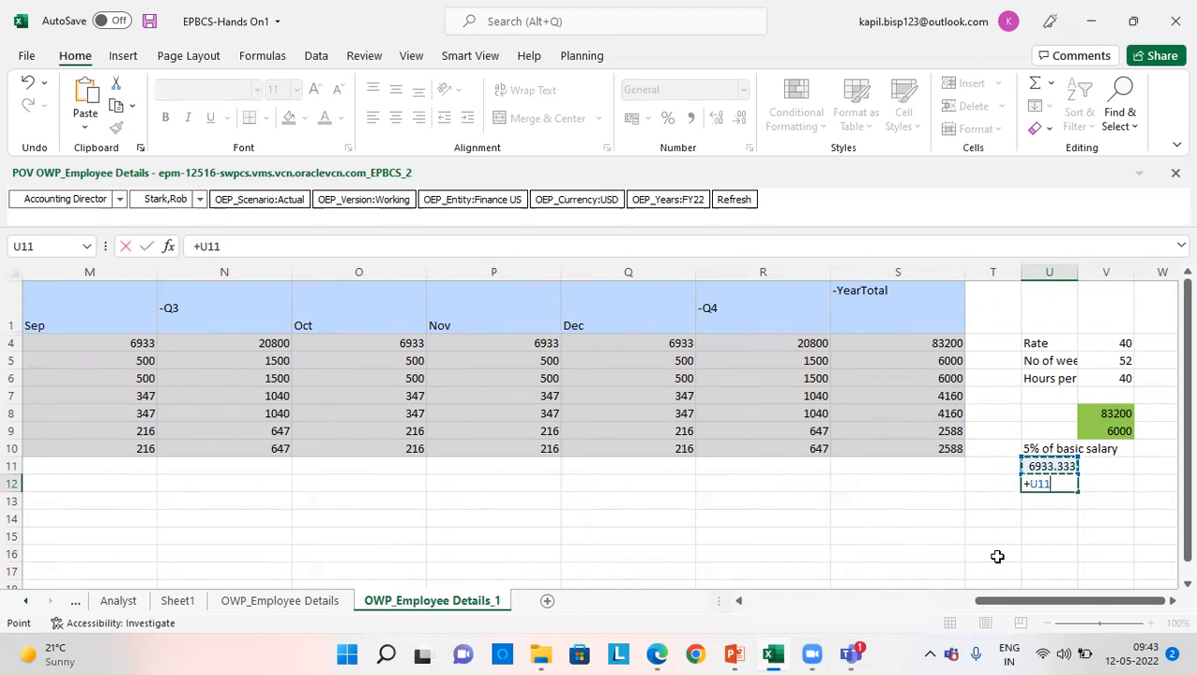
type("%")
key("Return")
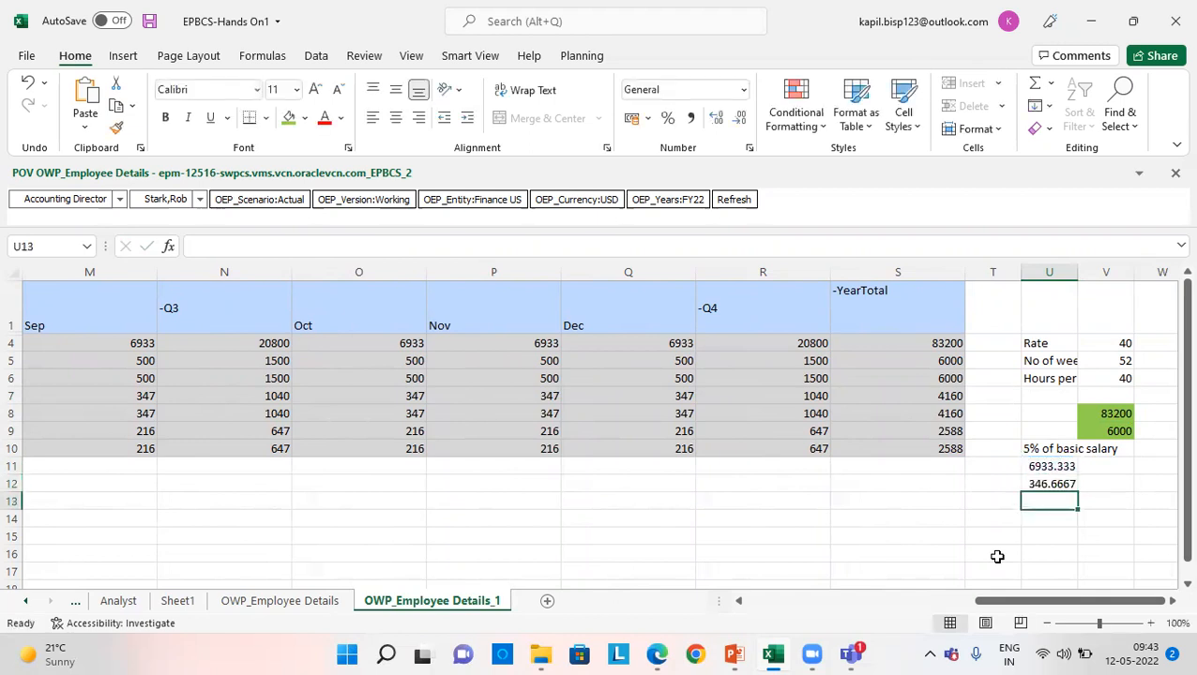
key("Up")
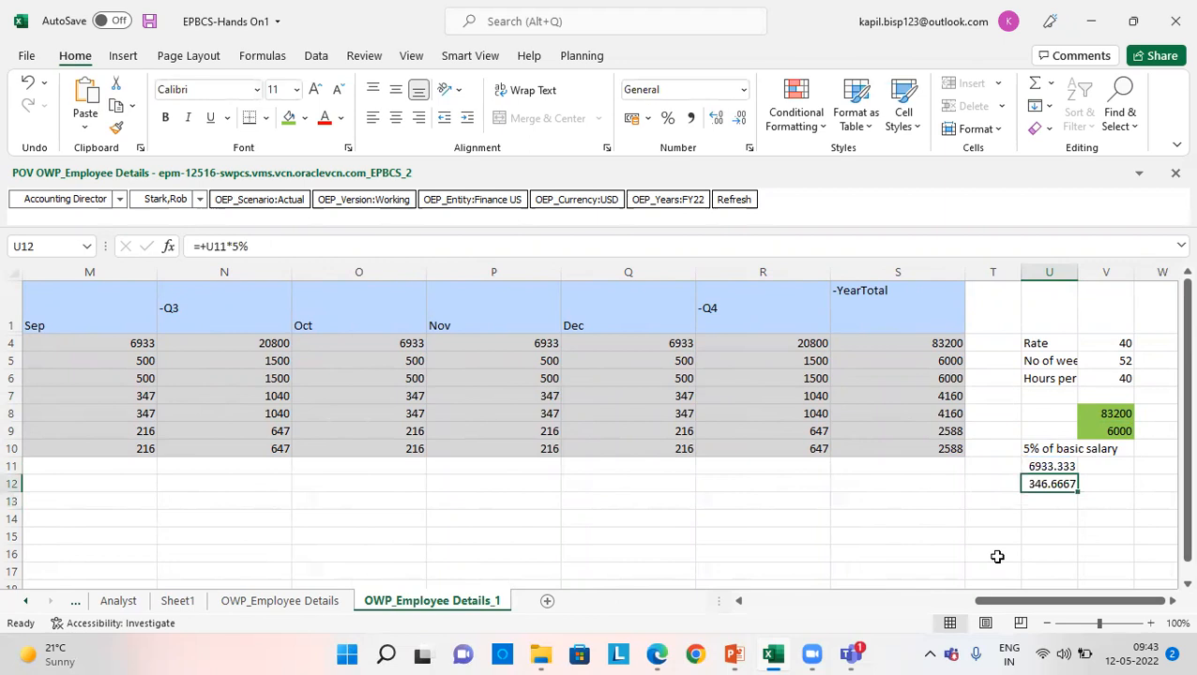
- Examine the unrounded monthly value and the remaining periods of the RSSB Medical Allowance rows
left_click(420, 406)
left_click(412, 396)
key("Left")
key("ctrl+Left")
key("Right")
key("Down")
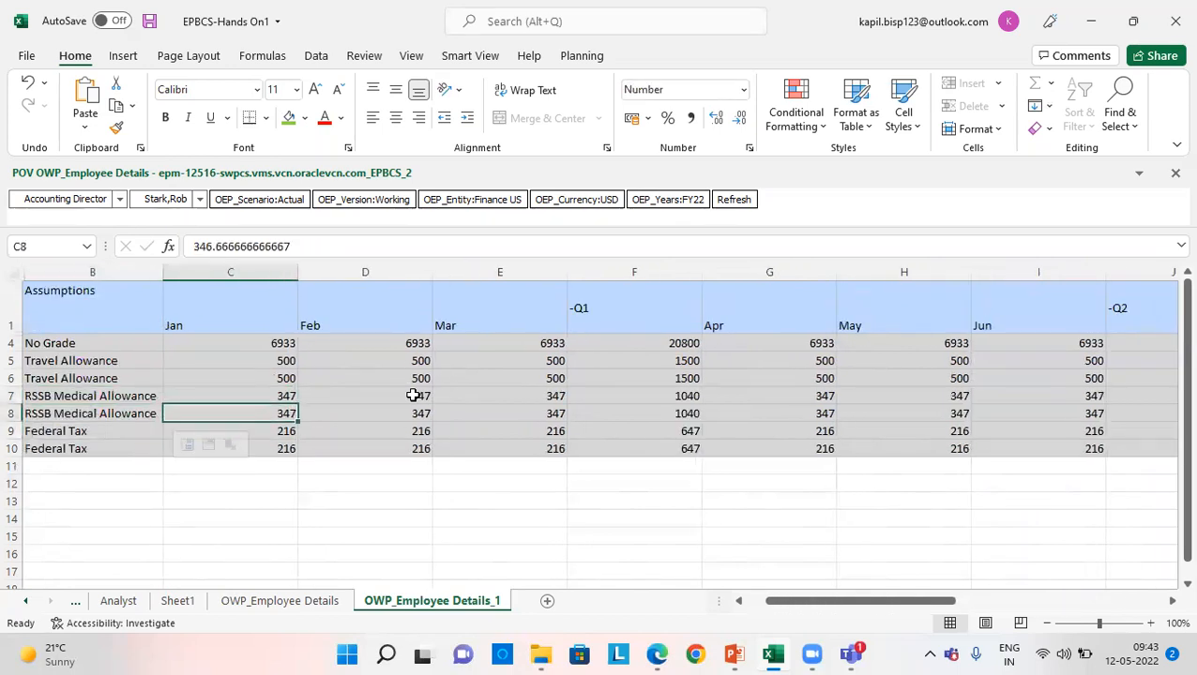
key("Right")
key("Right")
key("Right")
key("Right")
key("Right")
key("ctrl+Right")
key("ctrl+Right")
- Calculate the yearly medical allowance in V12 as U12*12
key("Right")
key("Down")
key("Down")
key("Down")
key("Down")
key("Left")
type("+")
key("Left")
type("*12")
key("Return")
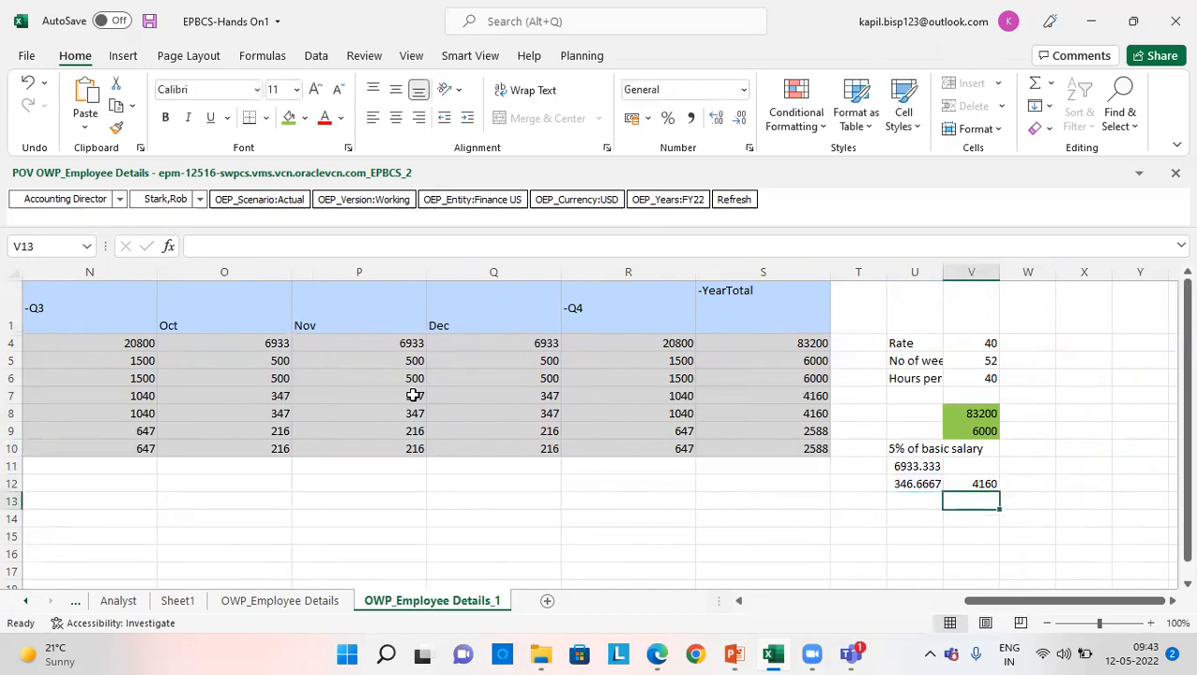
- Check the RSSB Medical Allowance YearTotal and examine the Federal Tax rows' quarterly and monthly values
left_click(759, 394)
key("Down")
key("Down")
key("Left")
key("Left")
key("Left")
key("Left")
key("Left")
key("Left")
key("Left")
key("Left")
key("Left")
key("Left")
key("Left")
key("Left")
key("Left")
key("Left")
key("Left")
key("Left")
key("Left")
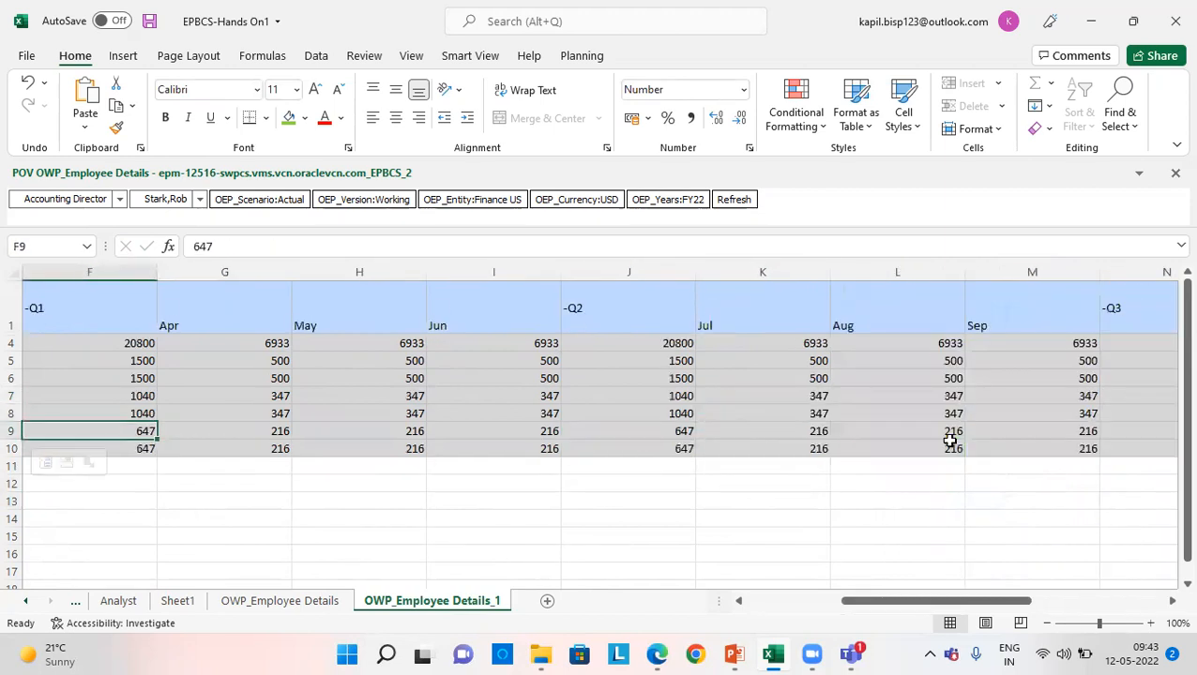
key("Down")
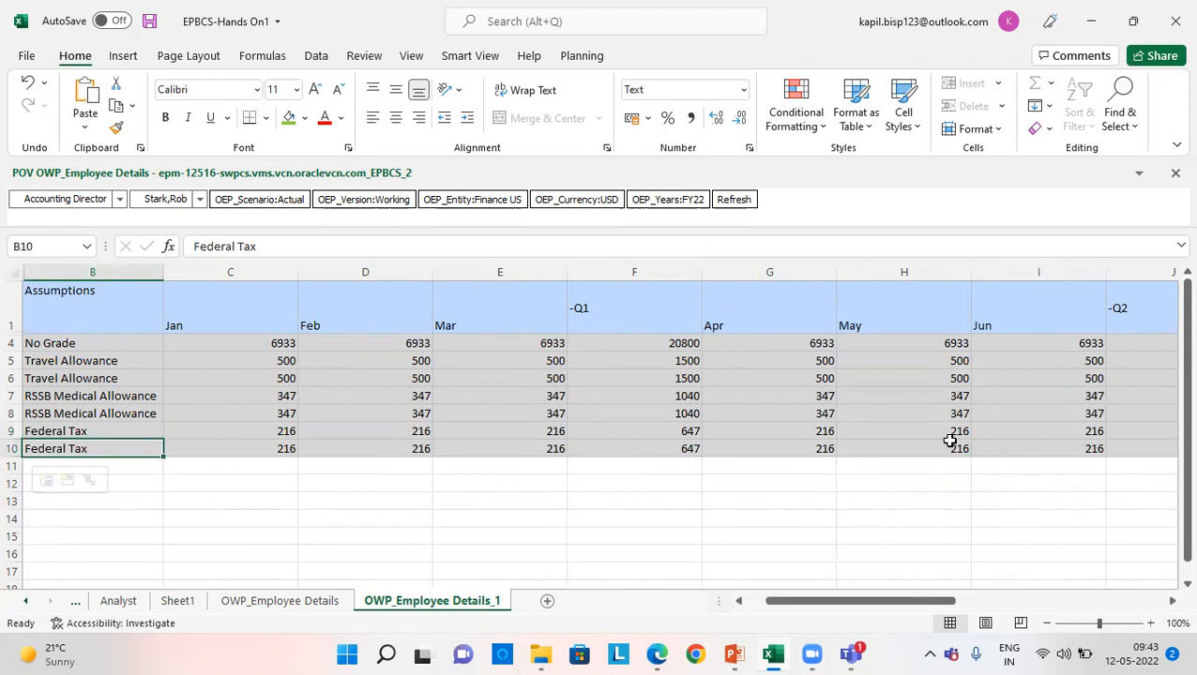
key("Right")
key("Right")
key("Right")
key("Right")
key("Right")
key("Right")
key("Right")
key("Right")
key("Right")
key("Right")
key("Right")
key("Right")
key("Right")
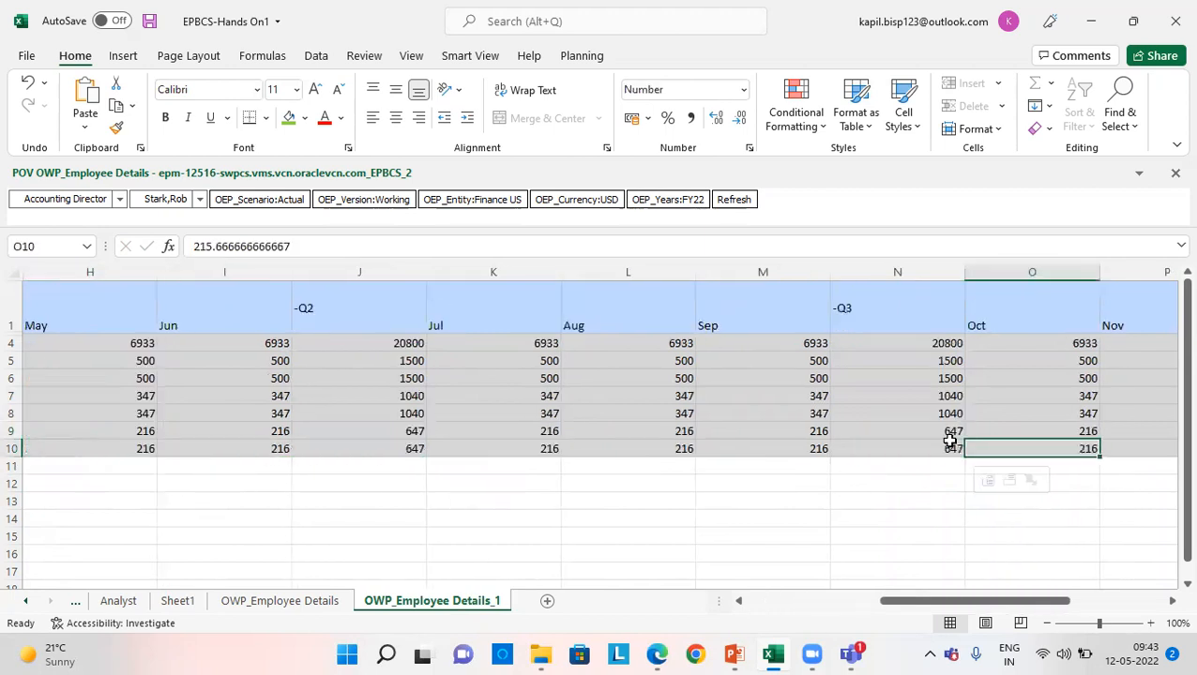
- Enter the label "2.5% of taxable compensation" in cell U14, beside the YearTotal figures
key("Right")
key("Right")
key("Right")
key("Right")
key("Right")
key("Right")
key("Right")
key("Right")
key("Right")
key("Down")
key("Down")
key("Down")
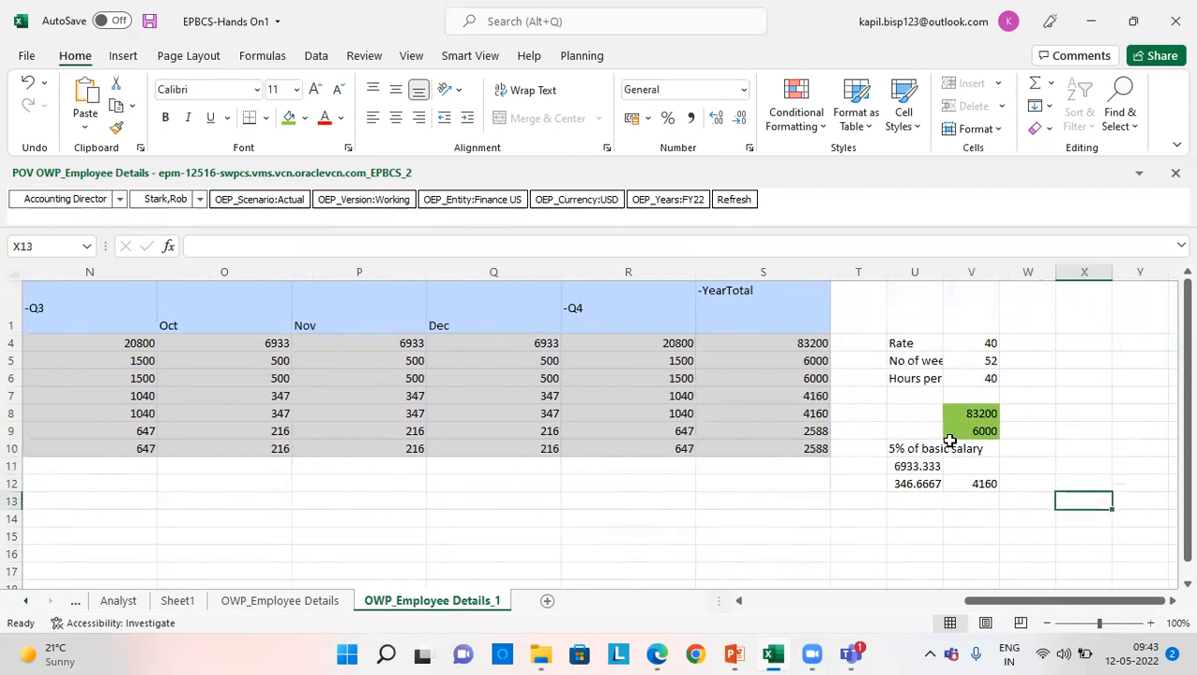
key("Down")
key("Left")
key("Left")
key("Left")
type("2.5% of ta")
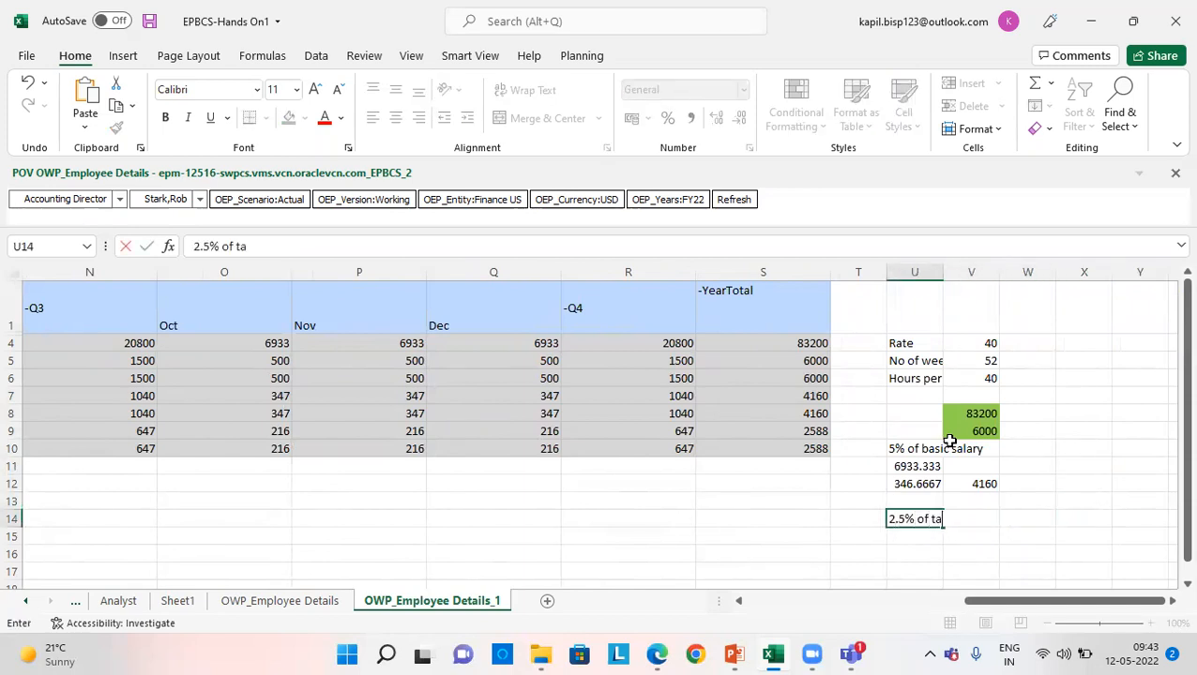
type("xable compensation")
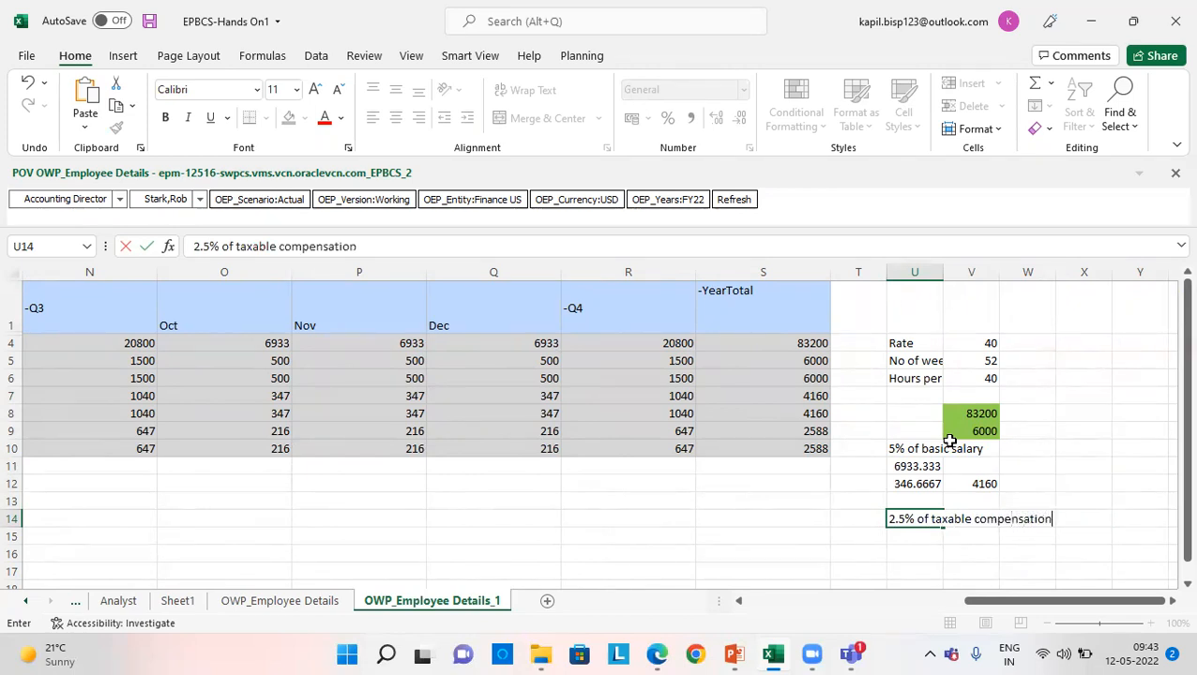
key("Return")
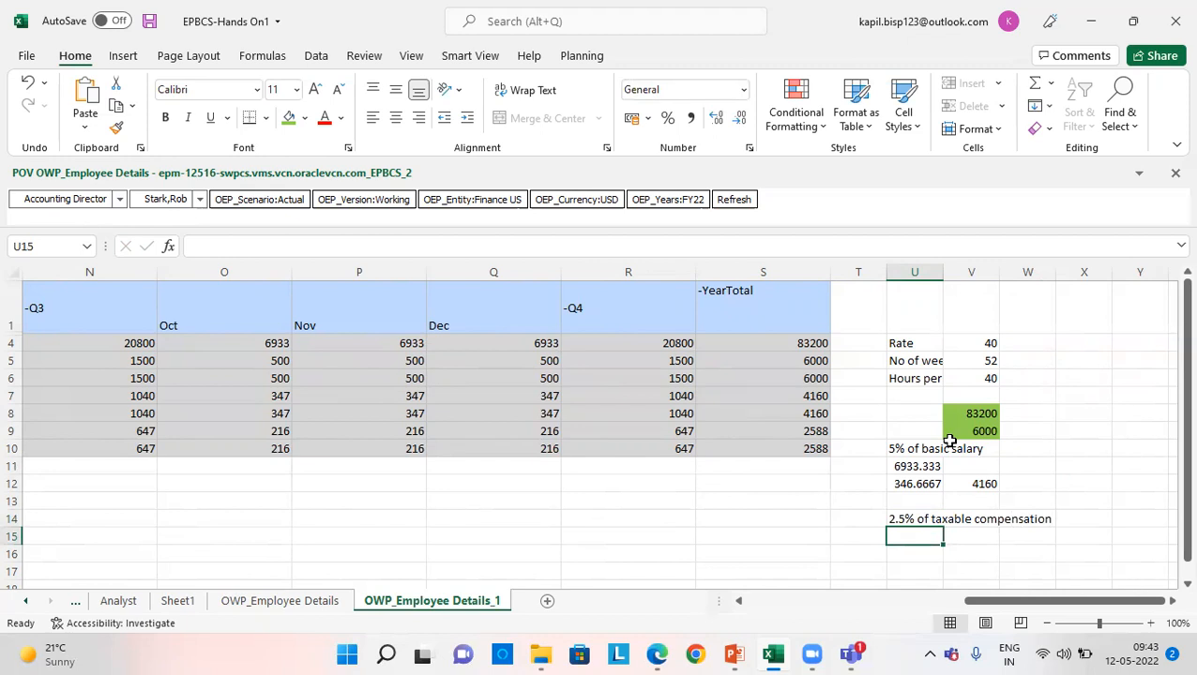
- Calculate the total taxable compensation in U15 as 83200+6000+6000+4160+4160
type("+")
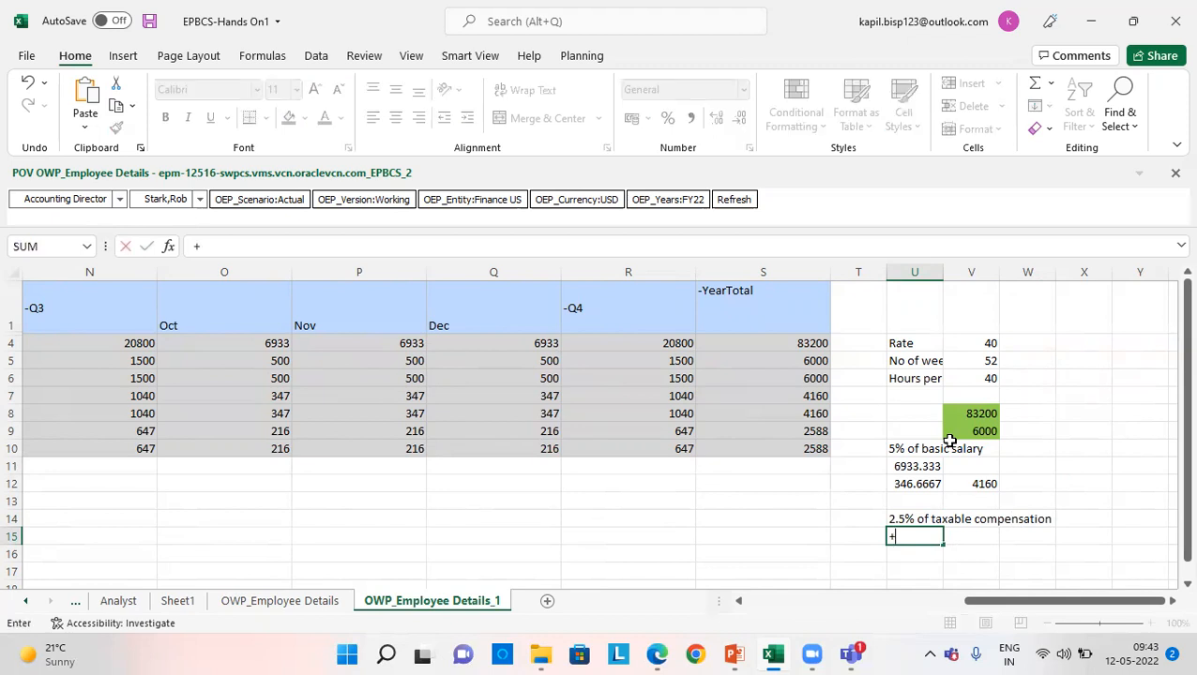
type("83200+6000")
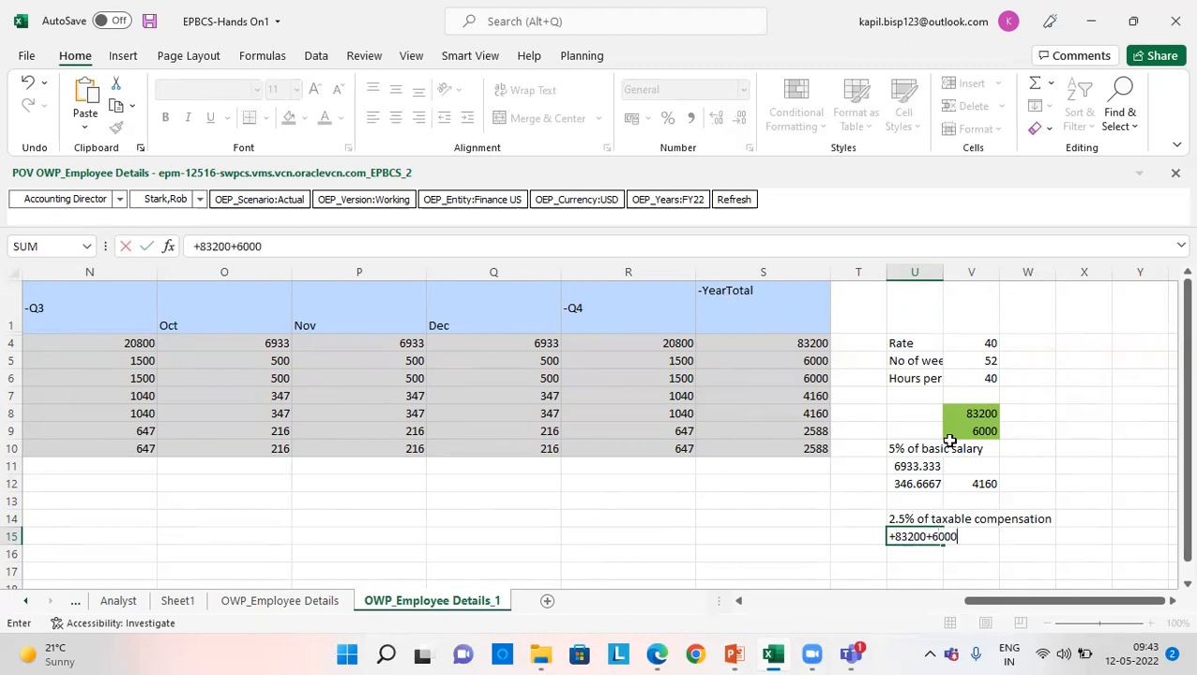
type("+6000")
type("+")
type("41")
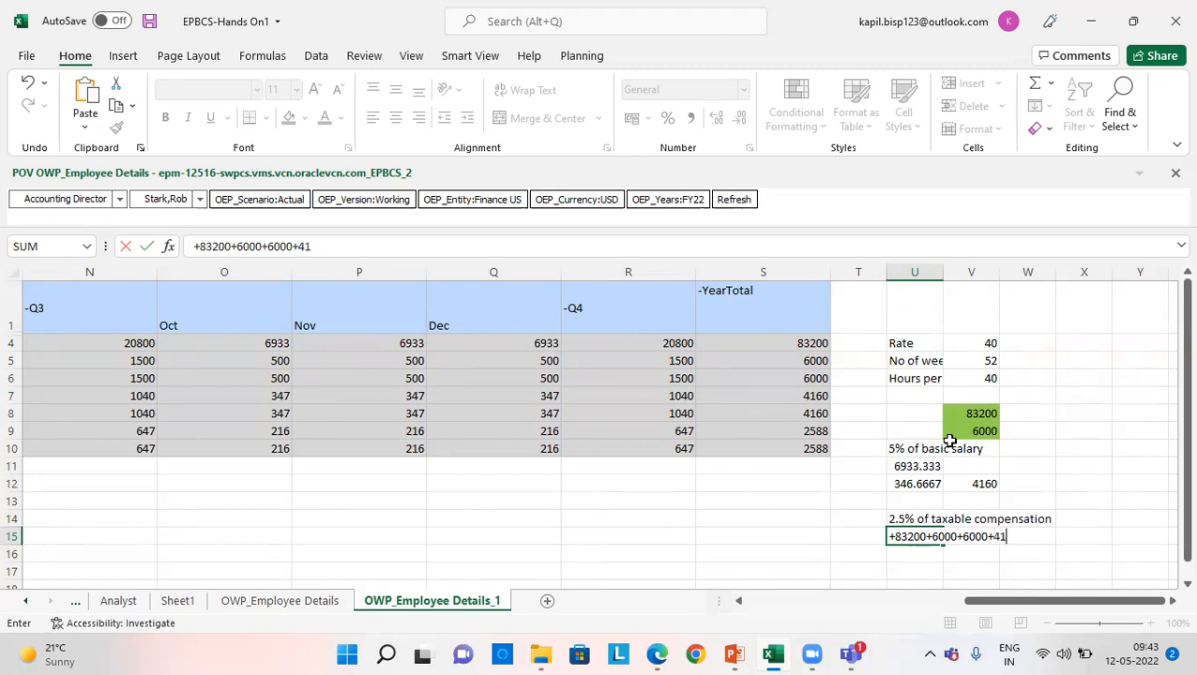
type("60+4160")
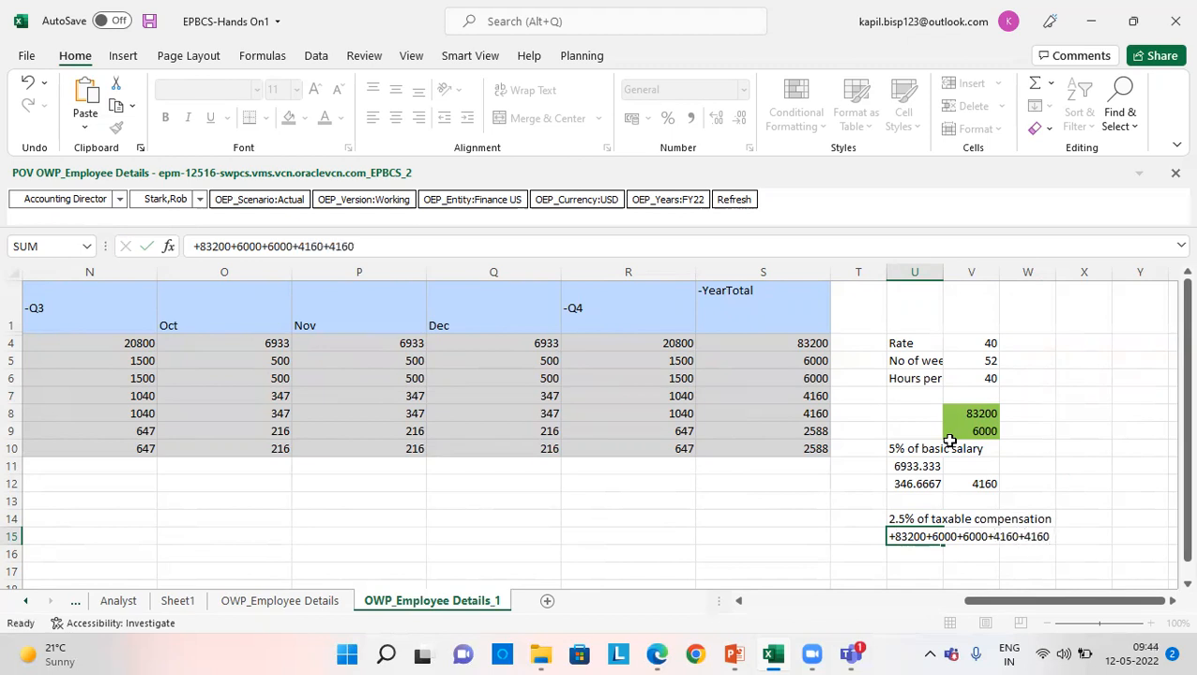
key("Return")
- Calculate the yearly federal tax in U16 as U15*2.5%
type("+")
key("Up")
type("*2.5%")
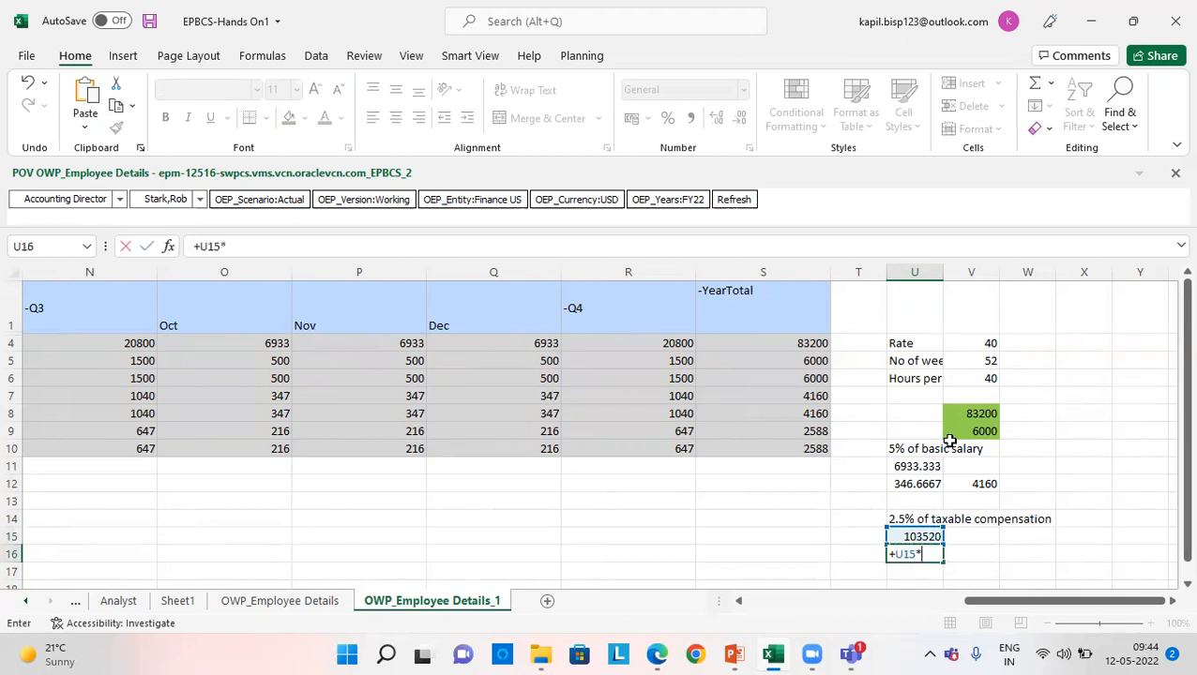
key("Return")
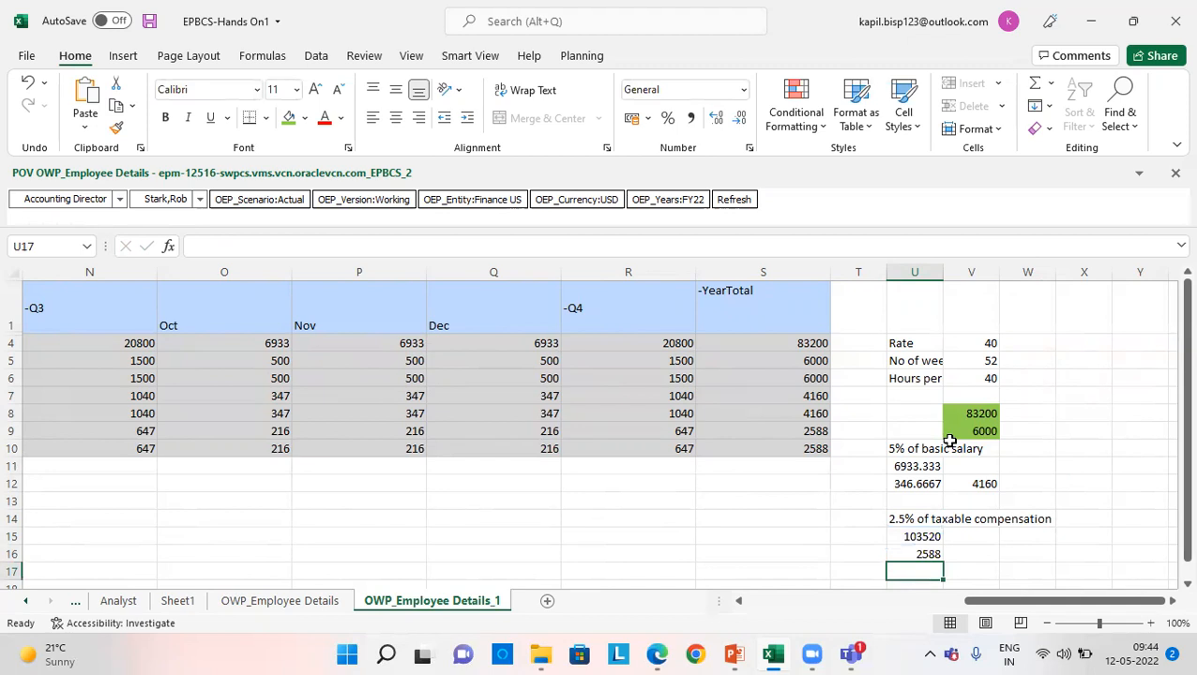
key("Up")
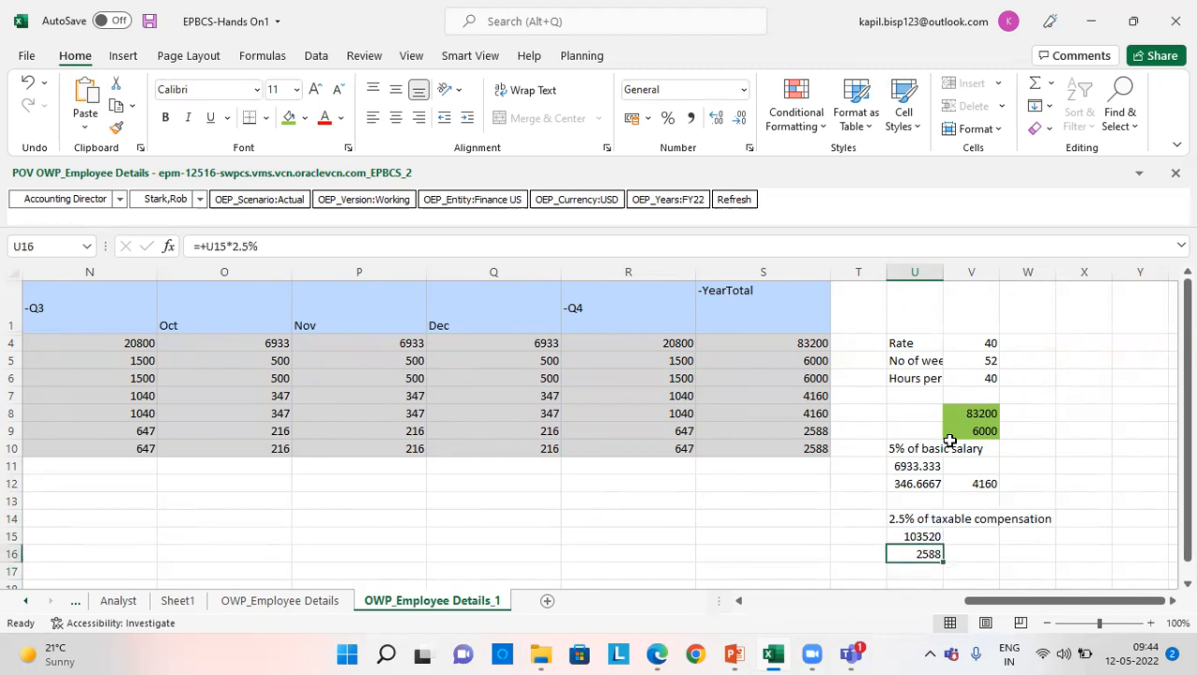
- Calculate the monthly federal tax in U17 as U16/12 and compare it with the December Federal Tax value
key("Down")
type("+")
key("Up")
type("/12")
key("Return")
key("Up")
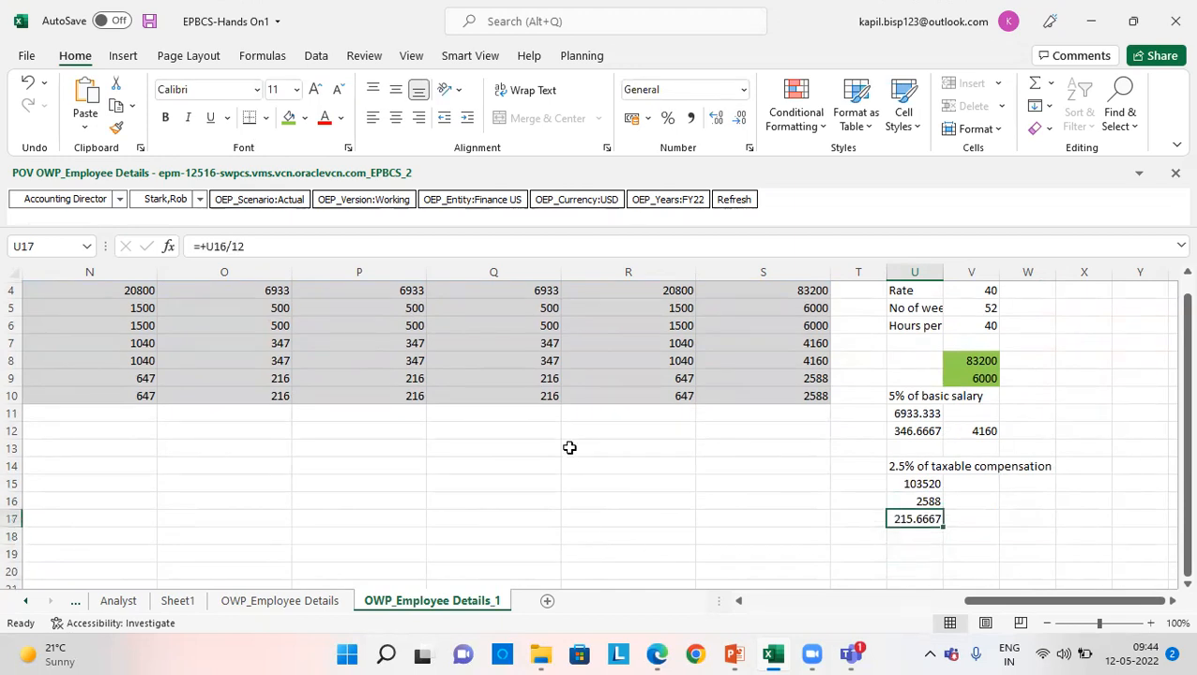
left_click(532, 394)
type("215.666666666667")
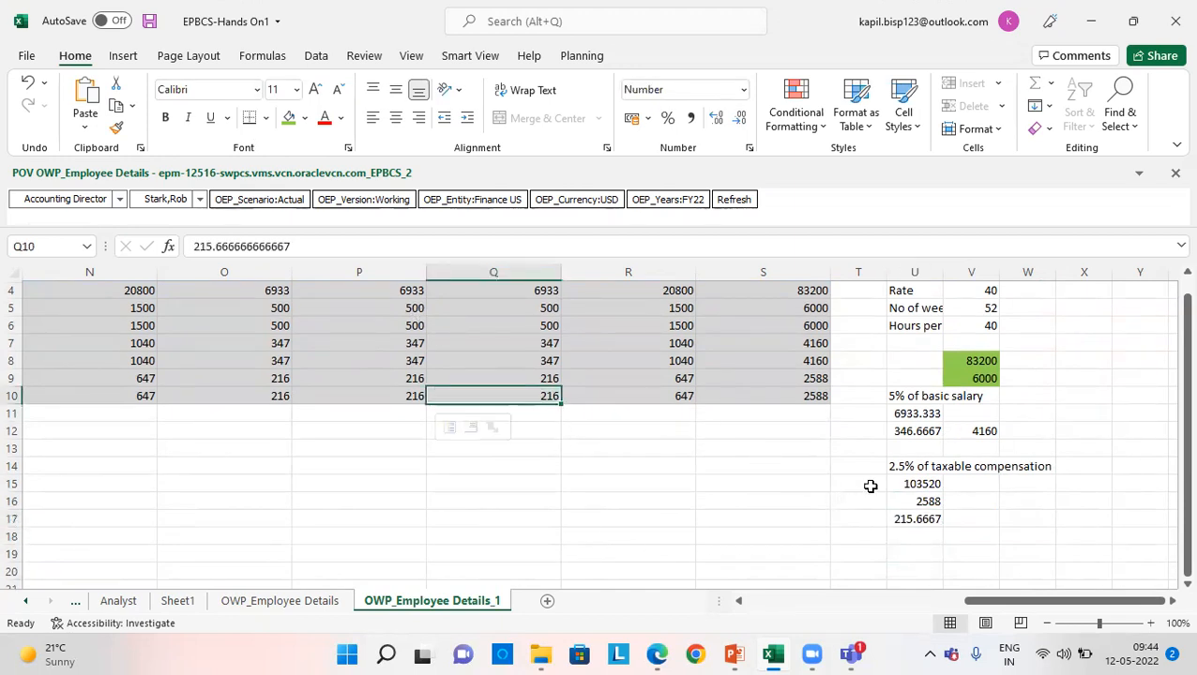
- Move the monthly federal tax calculation from U17 to V16, beside the yearly tax
left_click(933, 516)
key("ctrl+c")
key("Right")
key("Right")
key("Up")
key("Left")
key("ctrl+v")
- Fill the yearly medical allowance in V12 and the monthly federal tax in V16 with green
left_click(947, 427)
left_click(289, 119)
left_click(957, 497)
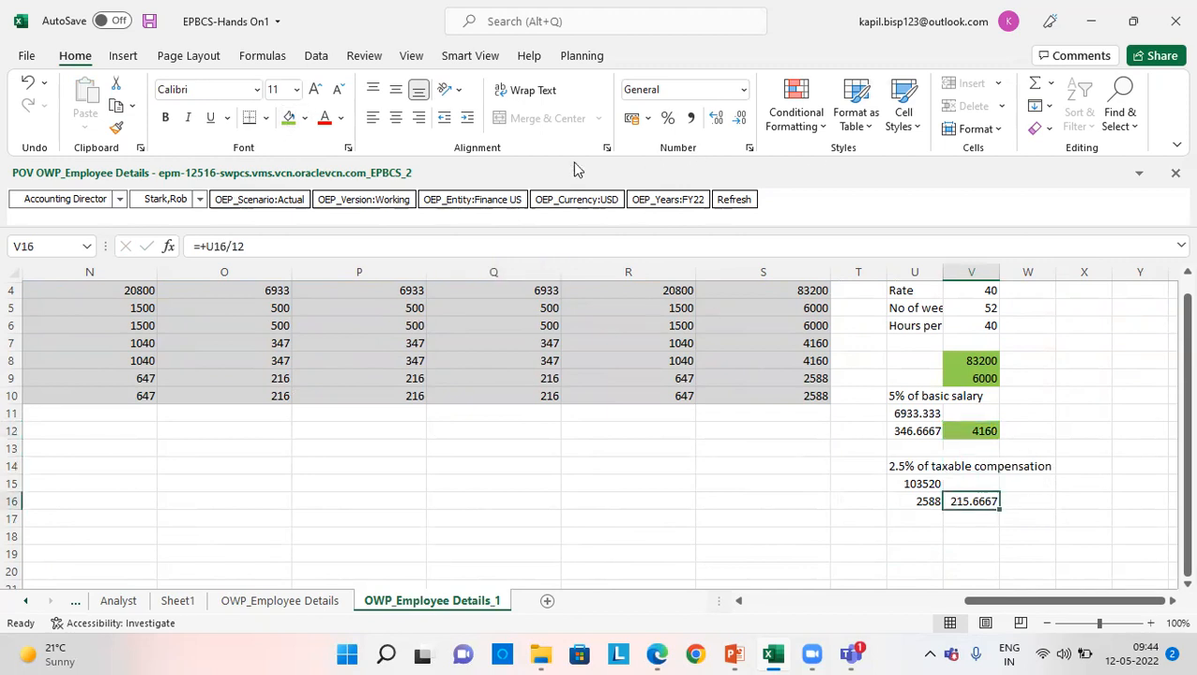
left_click(289, 118)
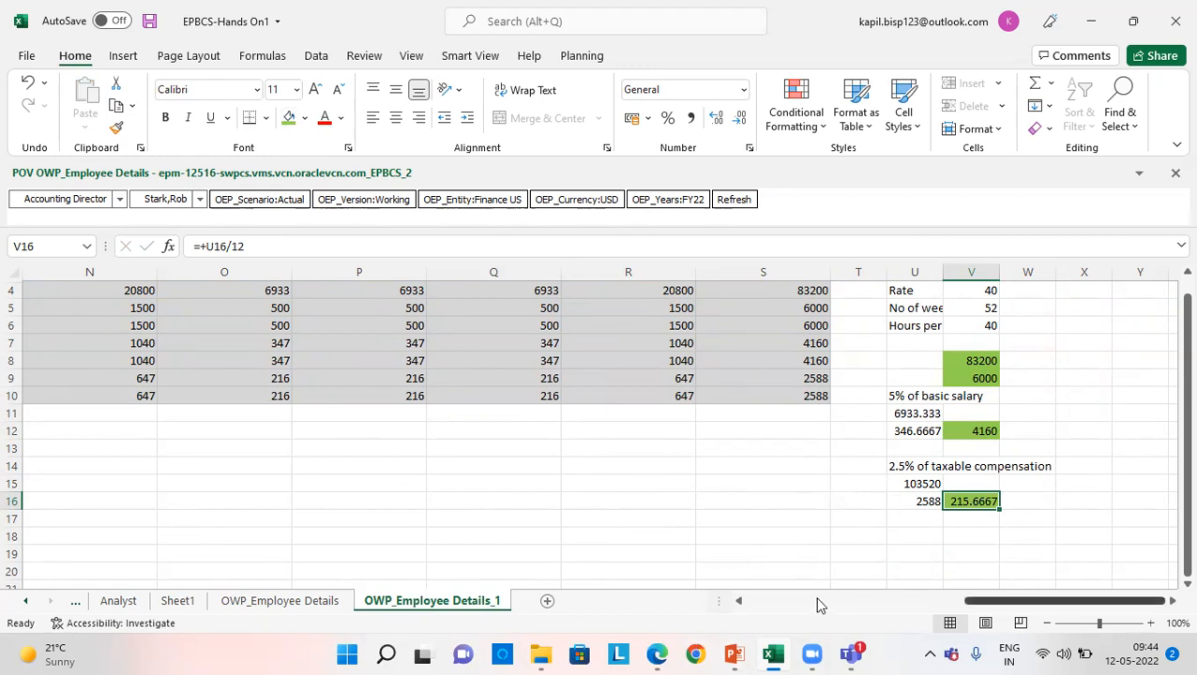
- Examine the Federal Tax row from the year-end periods back to its label in column B
scroll(854, 501, "up", 1)
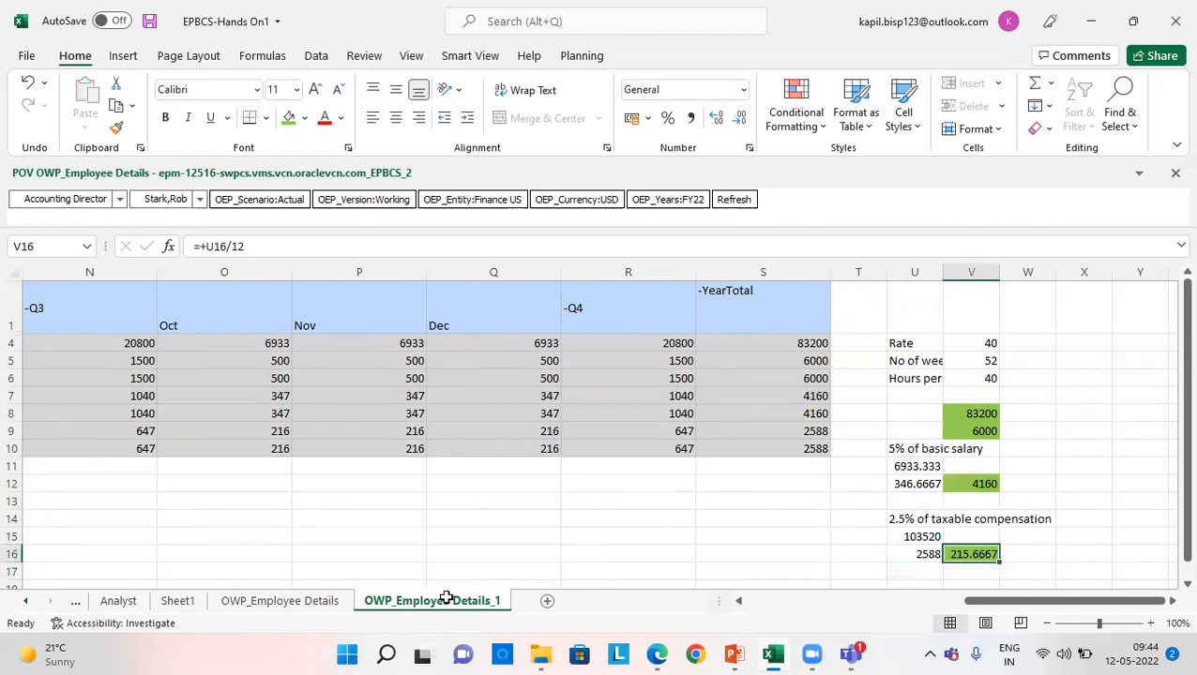
left_click(383, 439)
key("Left")
key("Left")
key("Left")
key("Left")
key("Left")
key("Left")
key("Left")
key("Left")
key("Left")
key("Left")
key("Left")
key("Left")
key("Left")
key("Left")
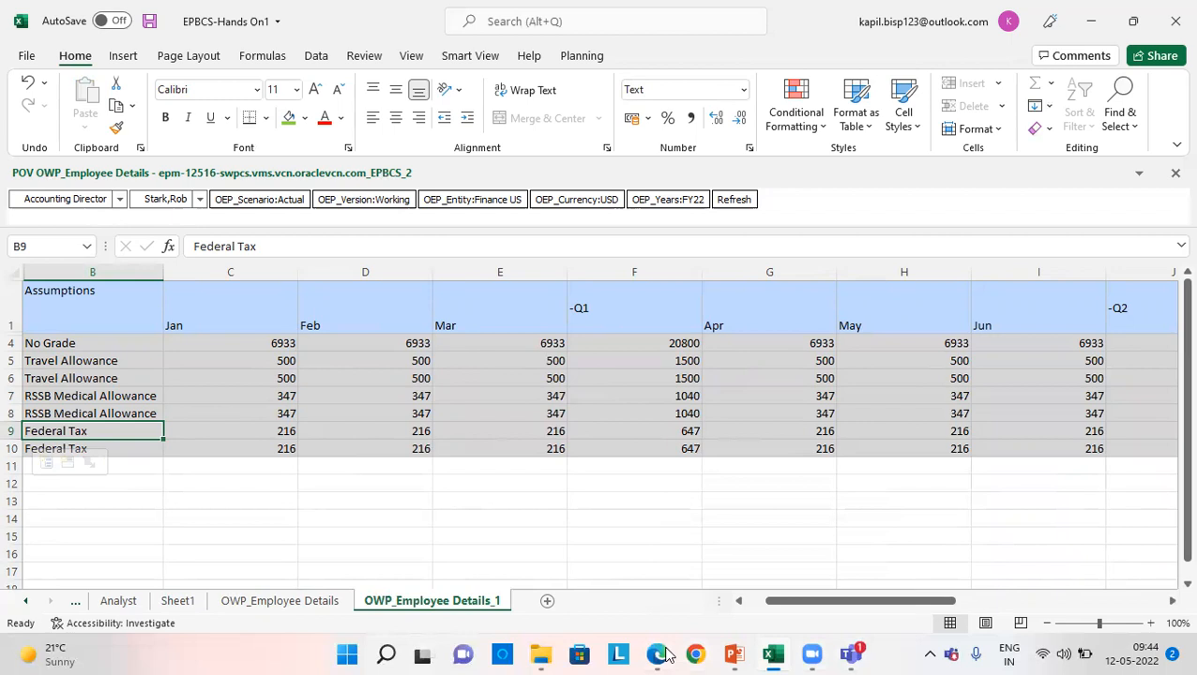
- Switch to EPM Cloud in the browser, open the Workforce summary dashboard and examine its headcount and compensation charts
mouse_move(663, 654)
left_click(641, 611)
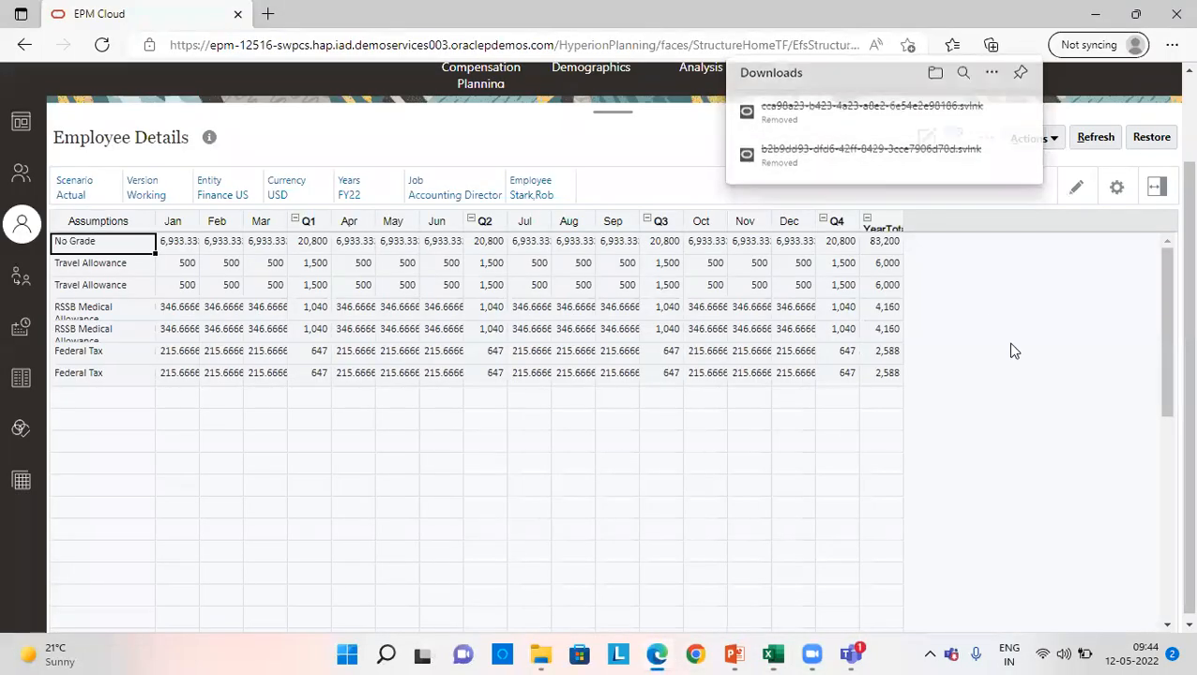
scroll(872, 166, "up", 2)
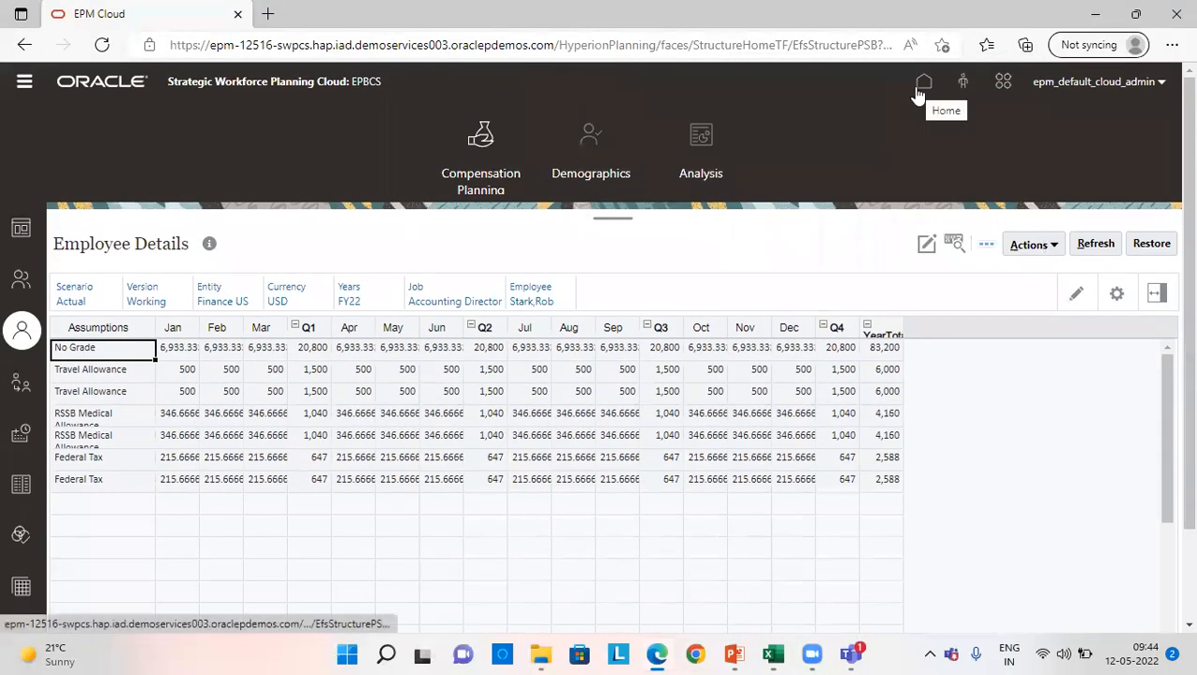
left_click(21, 232)
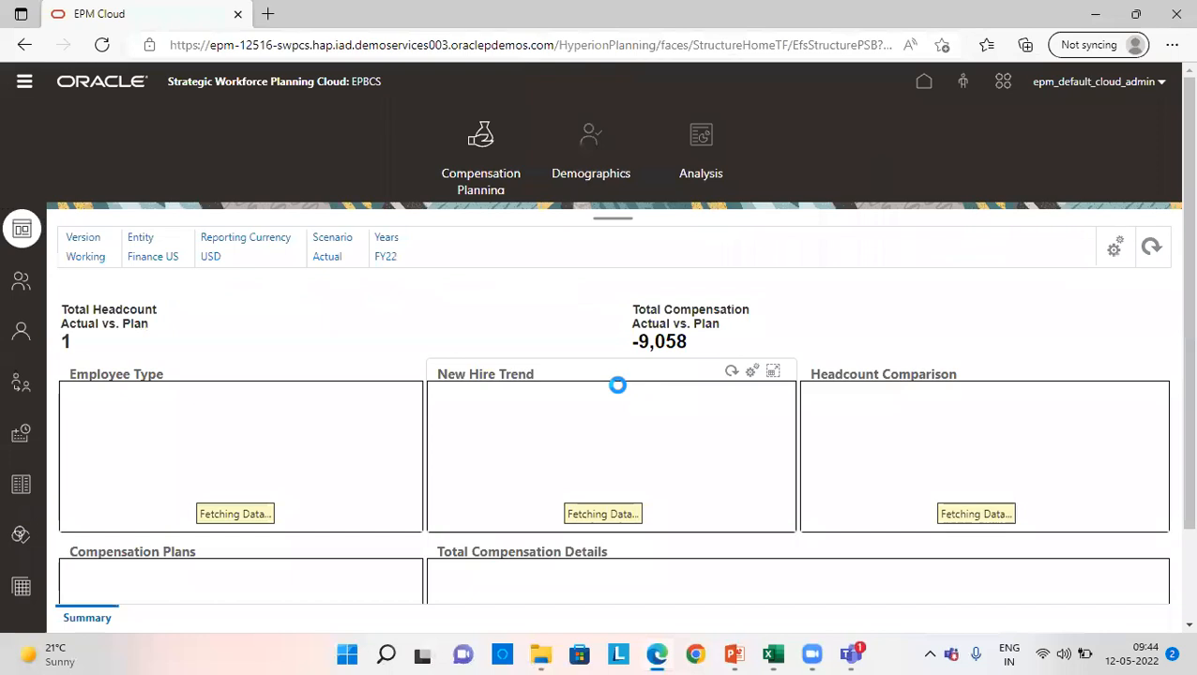
scroll(775, 367, "down", 1)
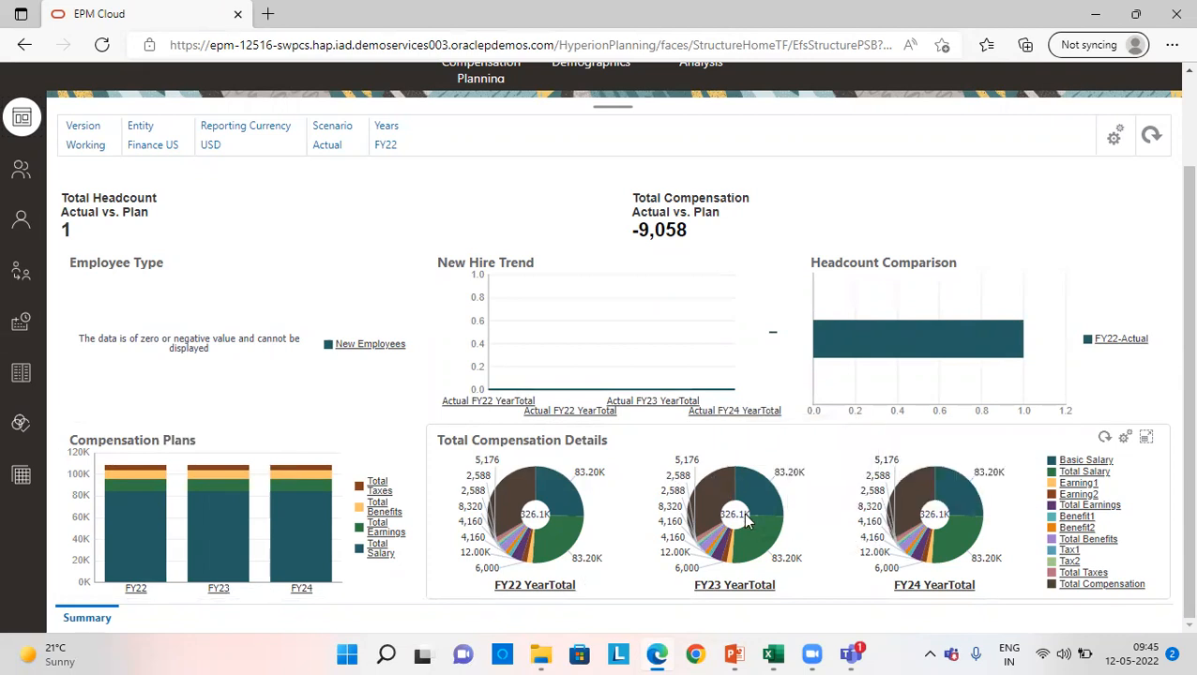
scroll(745, 522, "up", 2)
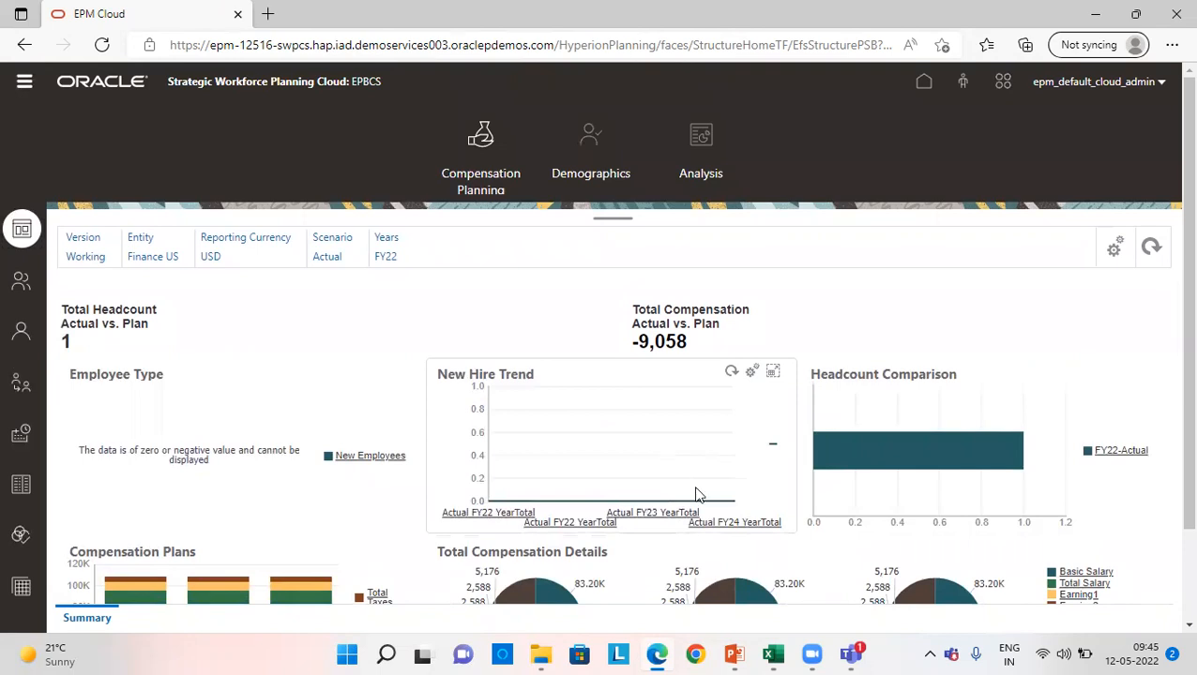
- Switch to the workforce module presentation in PowerPoint
mouse_move(741, 652)
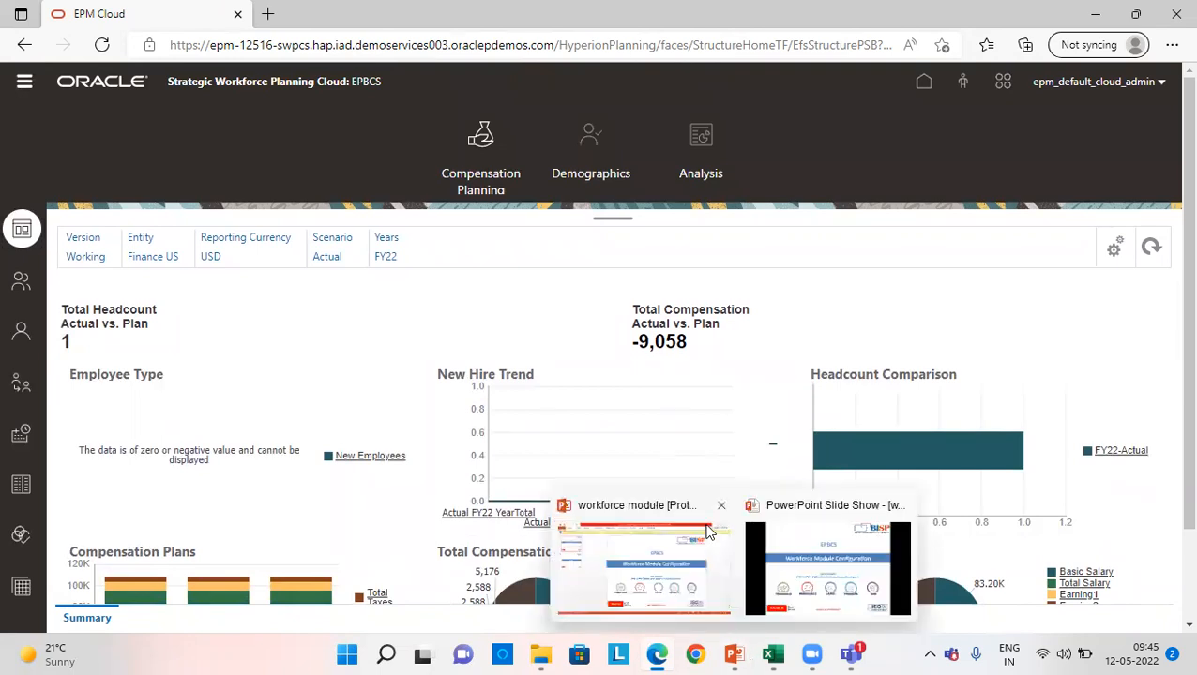